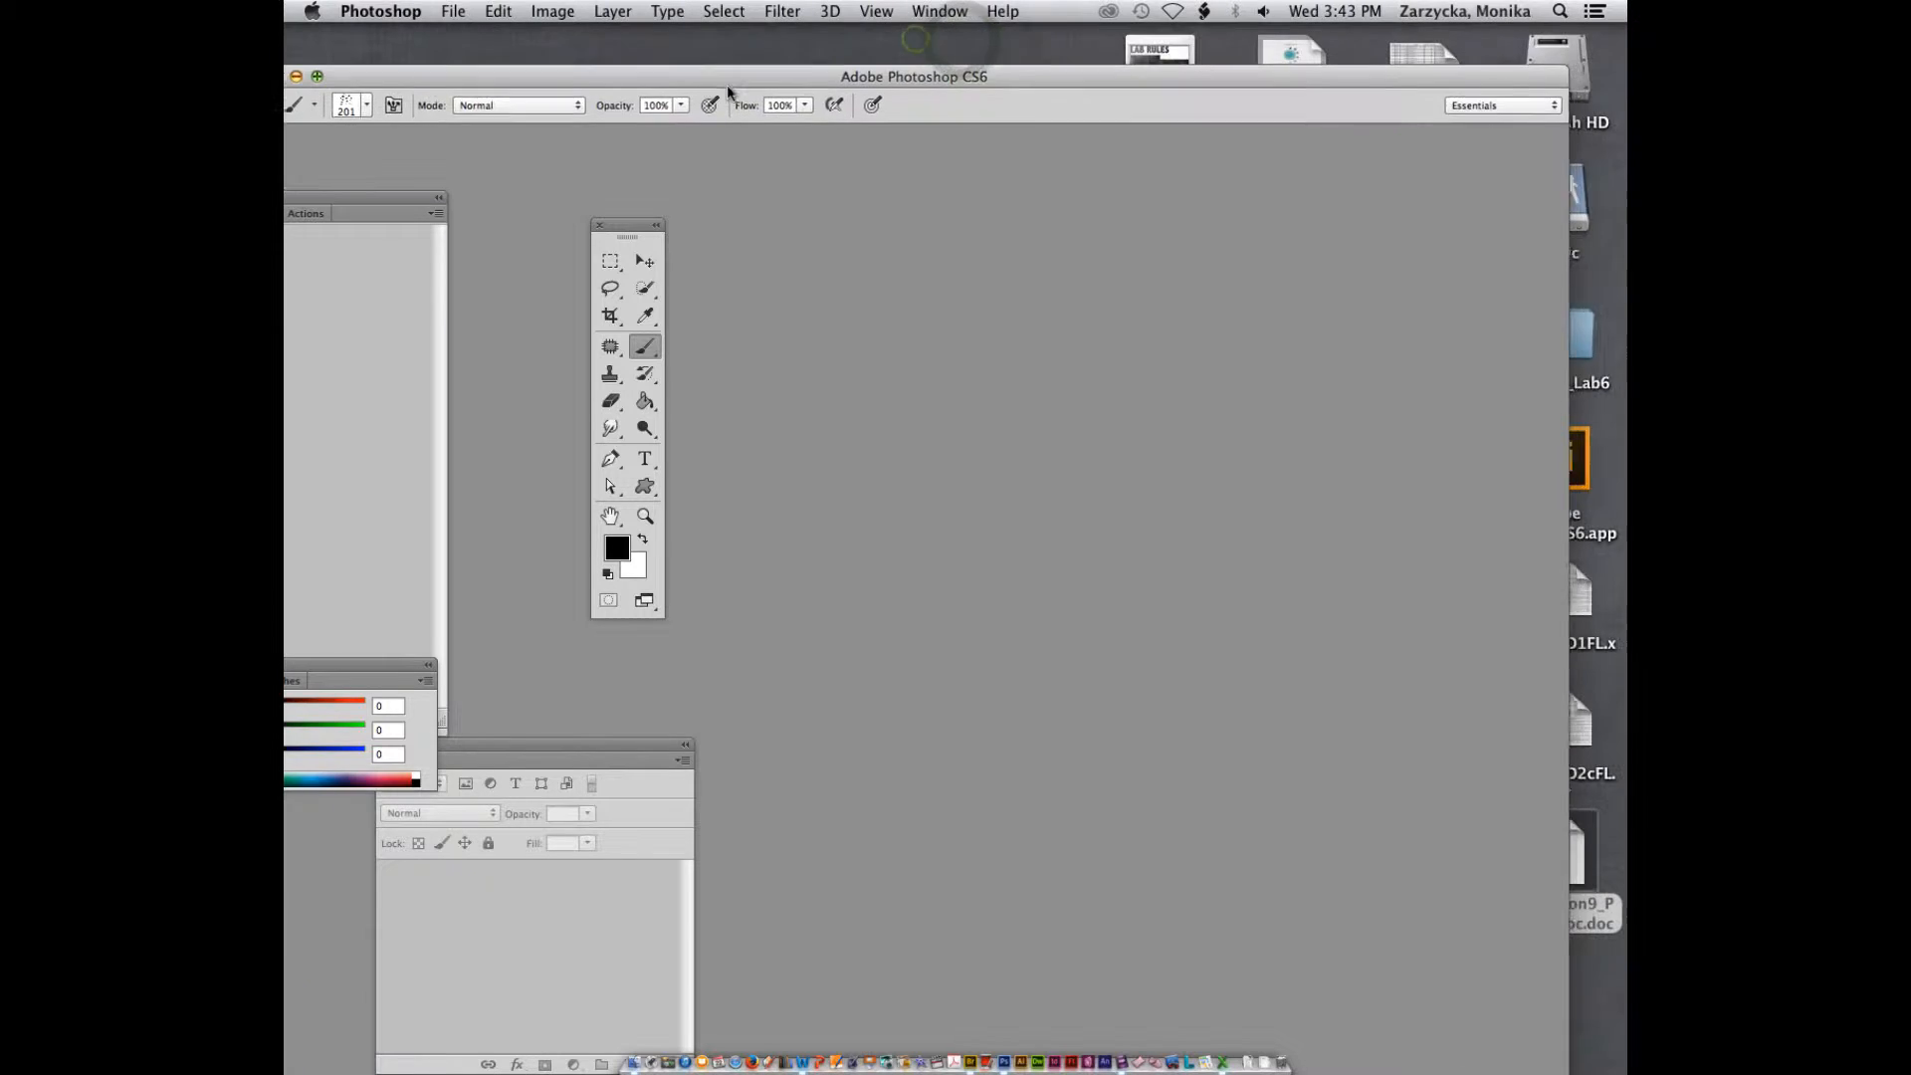
Open landscape.jpg from the Lab6 folder using Mini Bridge
left_click(451, 10)
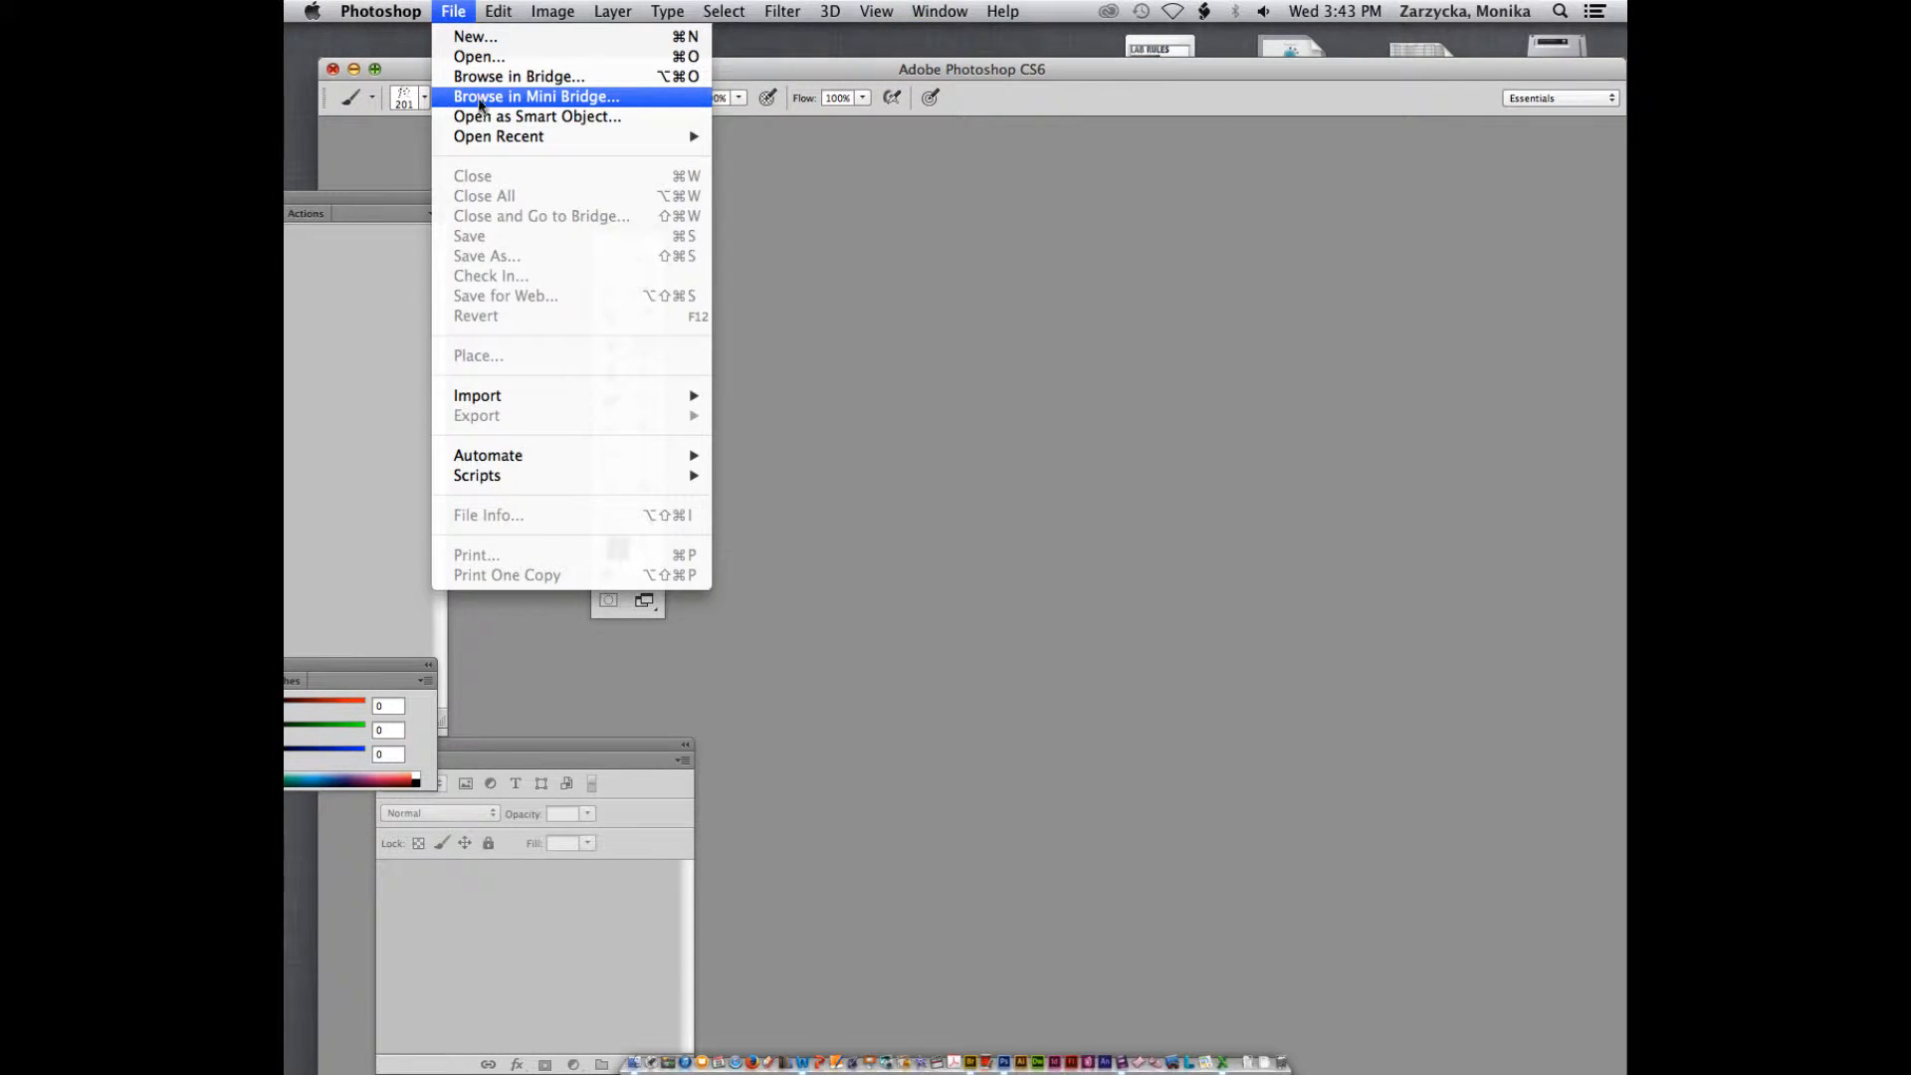
left_click(486, 96)
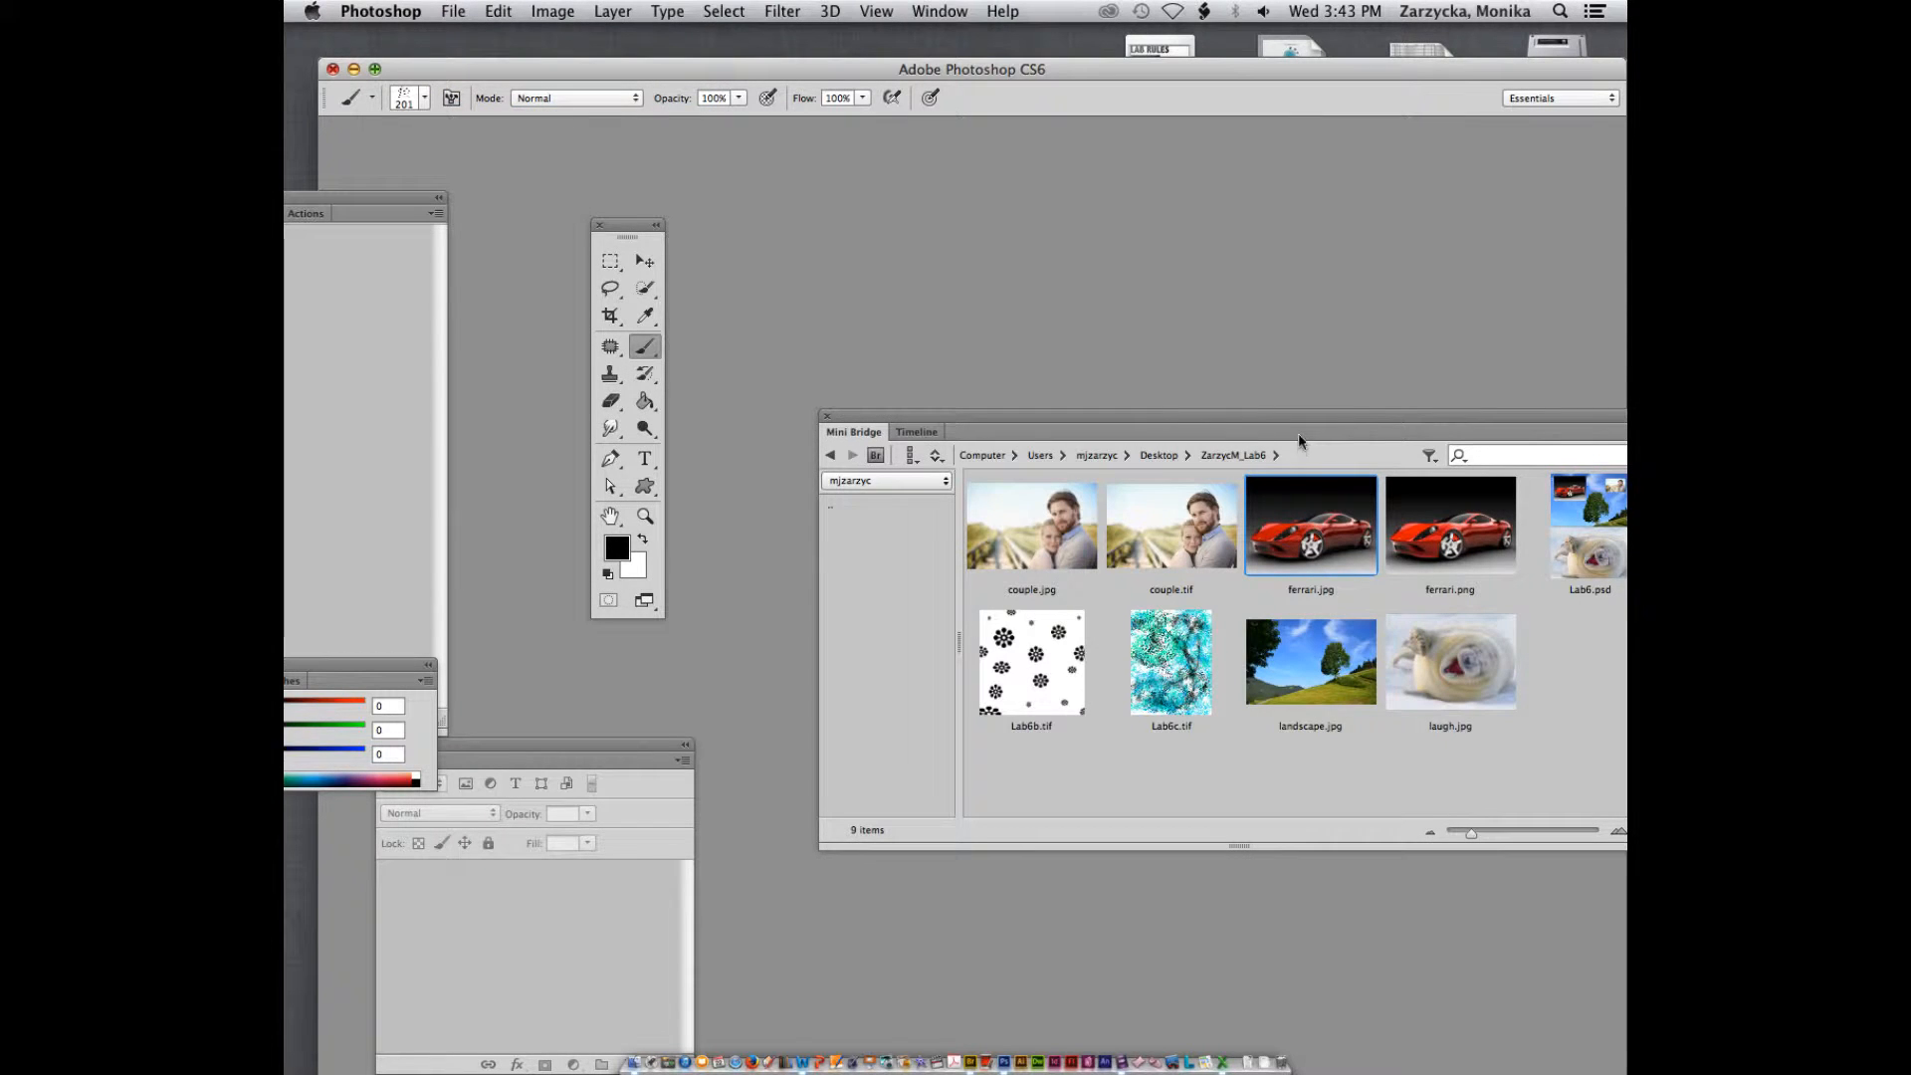
left_click_drag(1296, 426, 1099, 396)
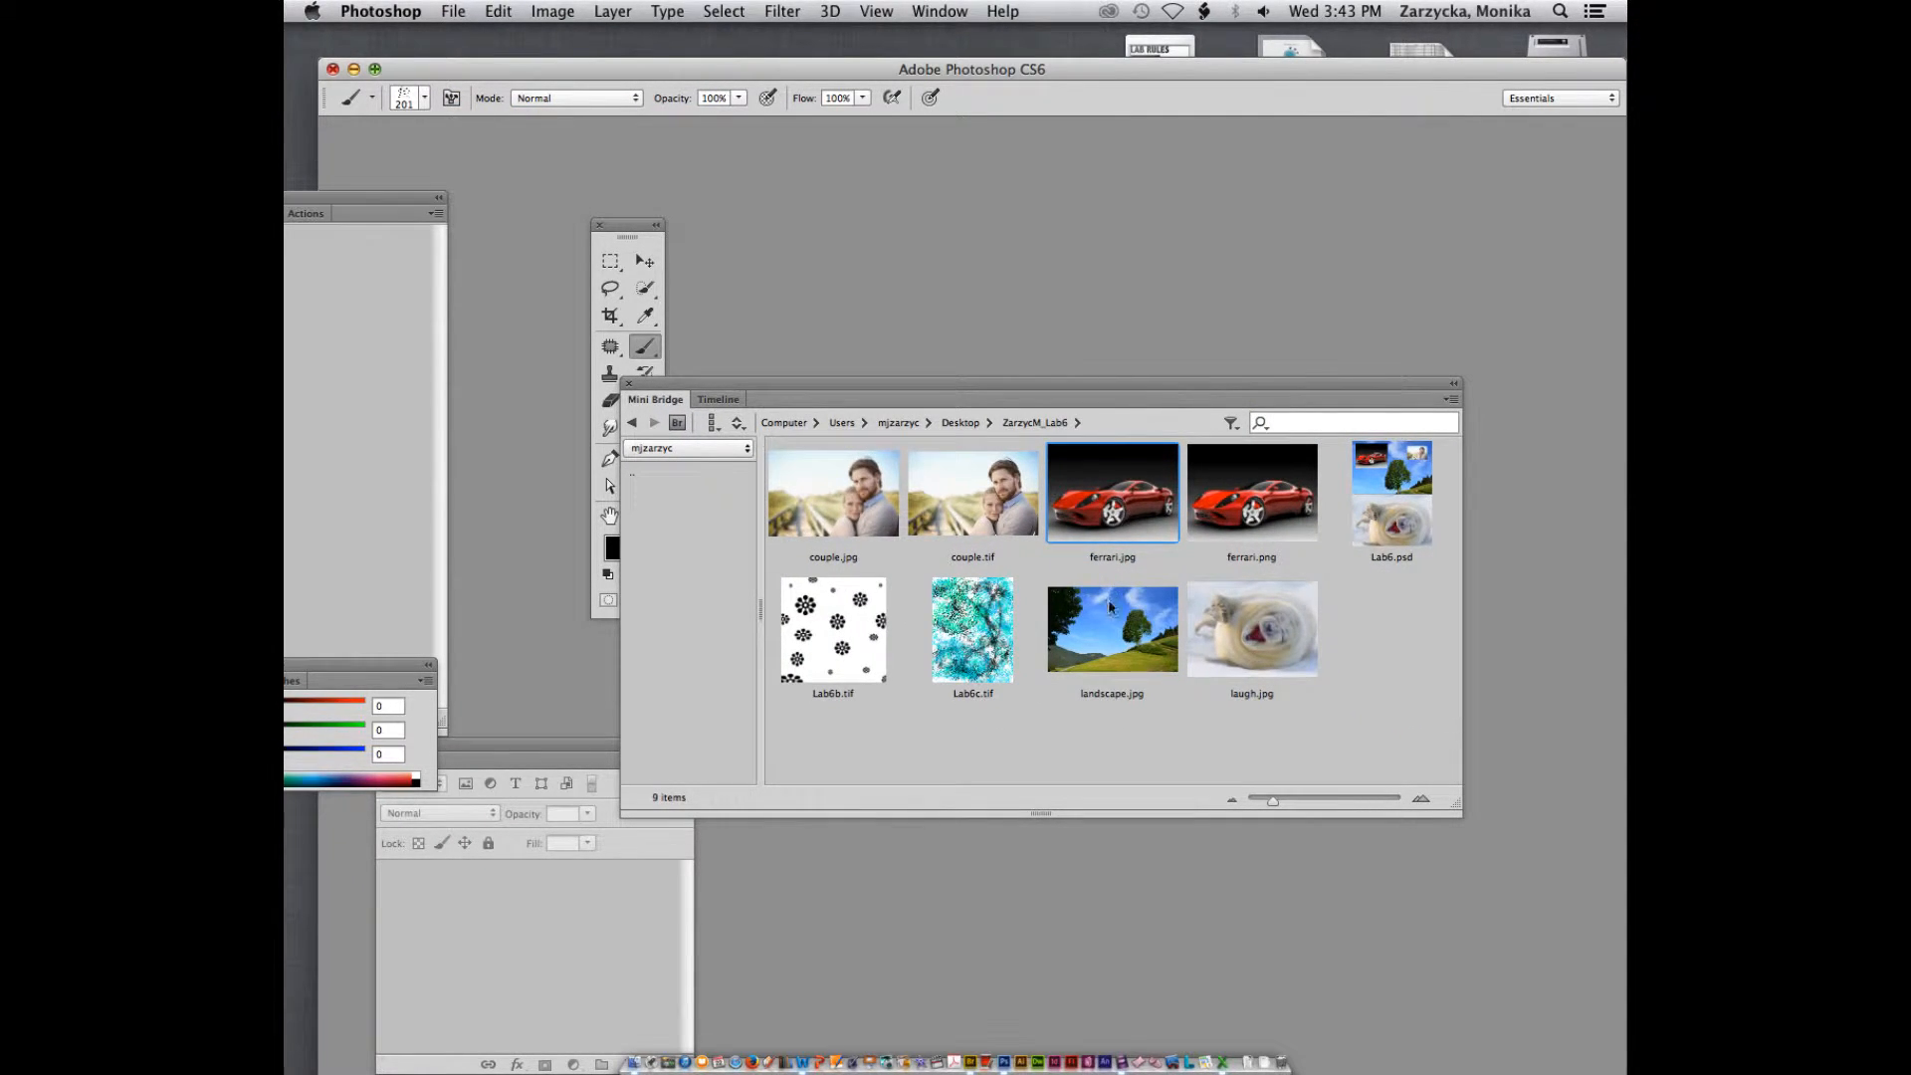
left_click_drag(1110, 606, 999, 1050)
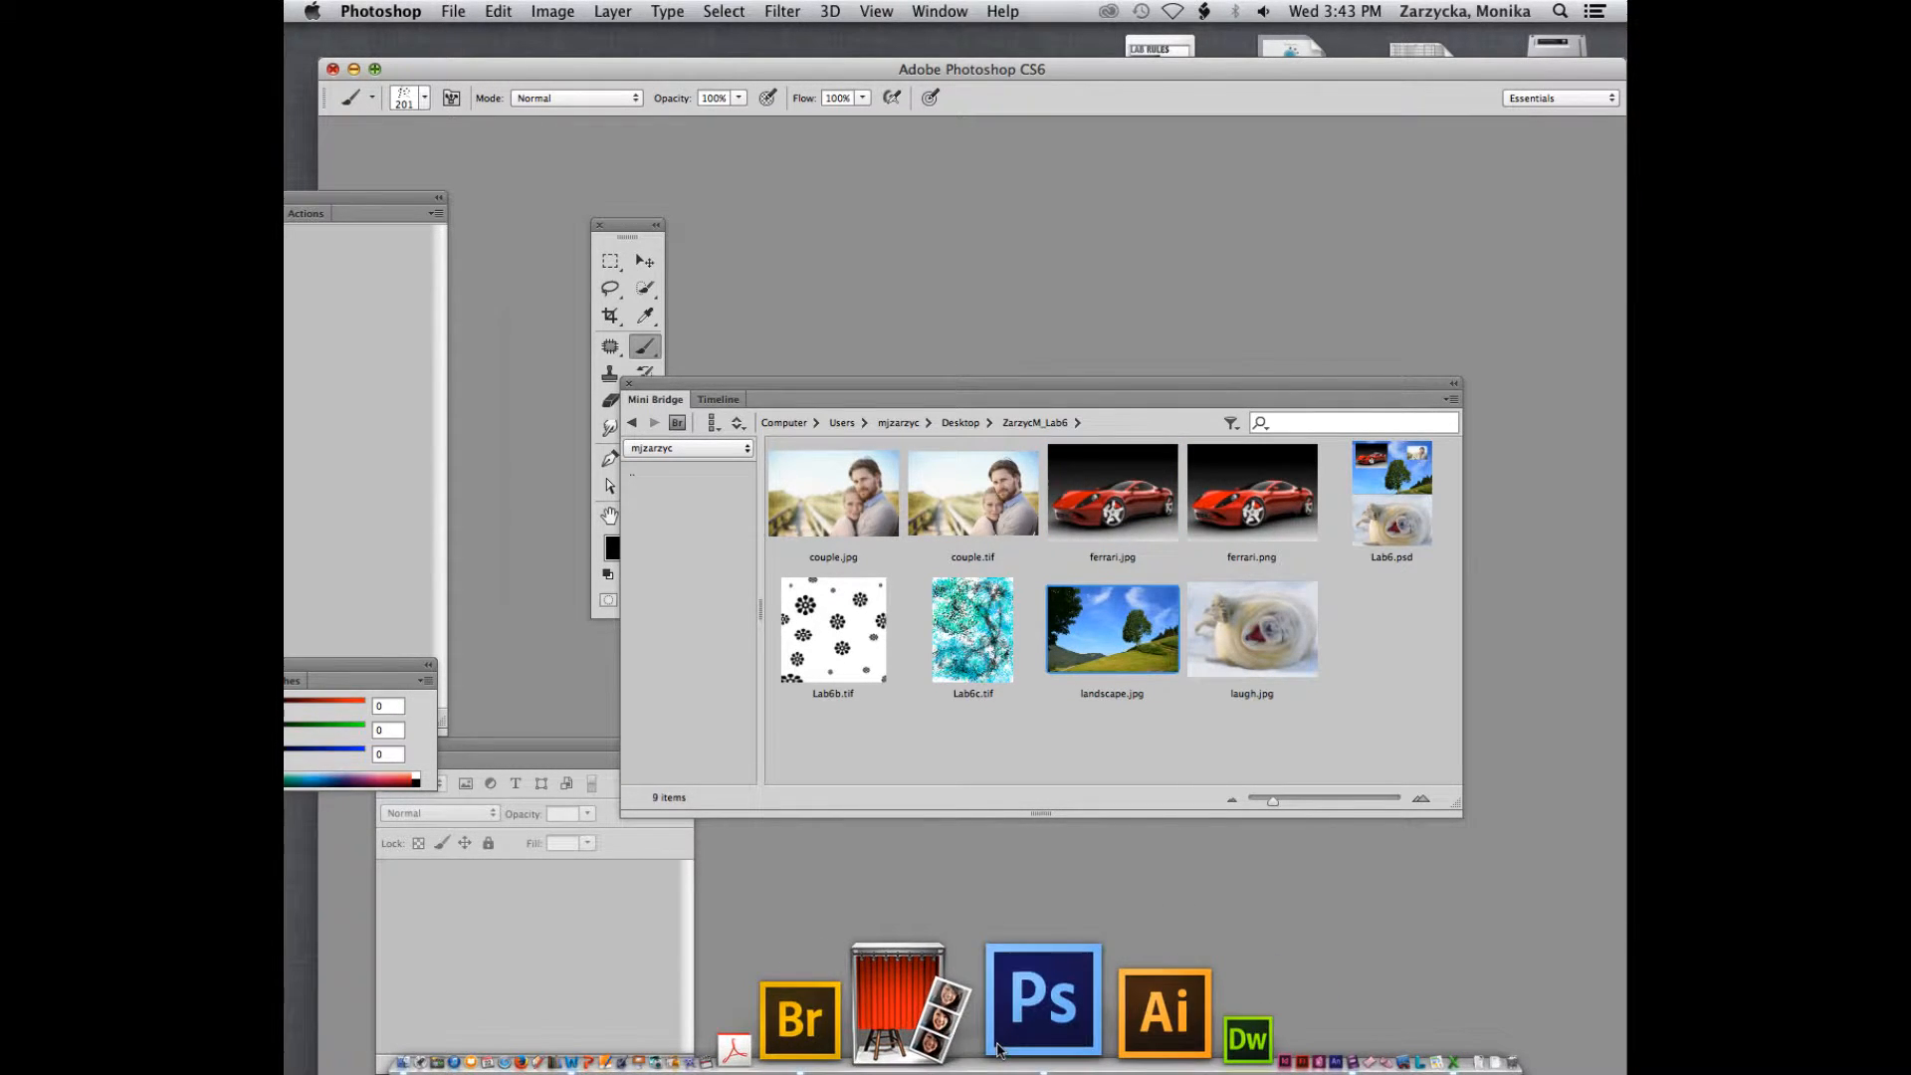
left_click(984, 563)
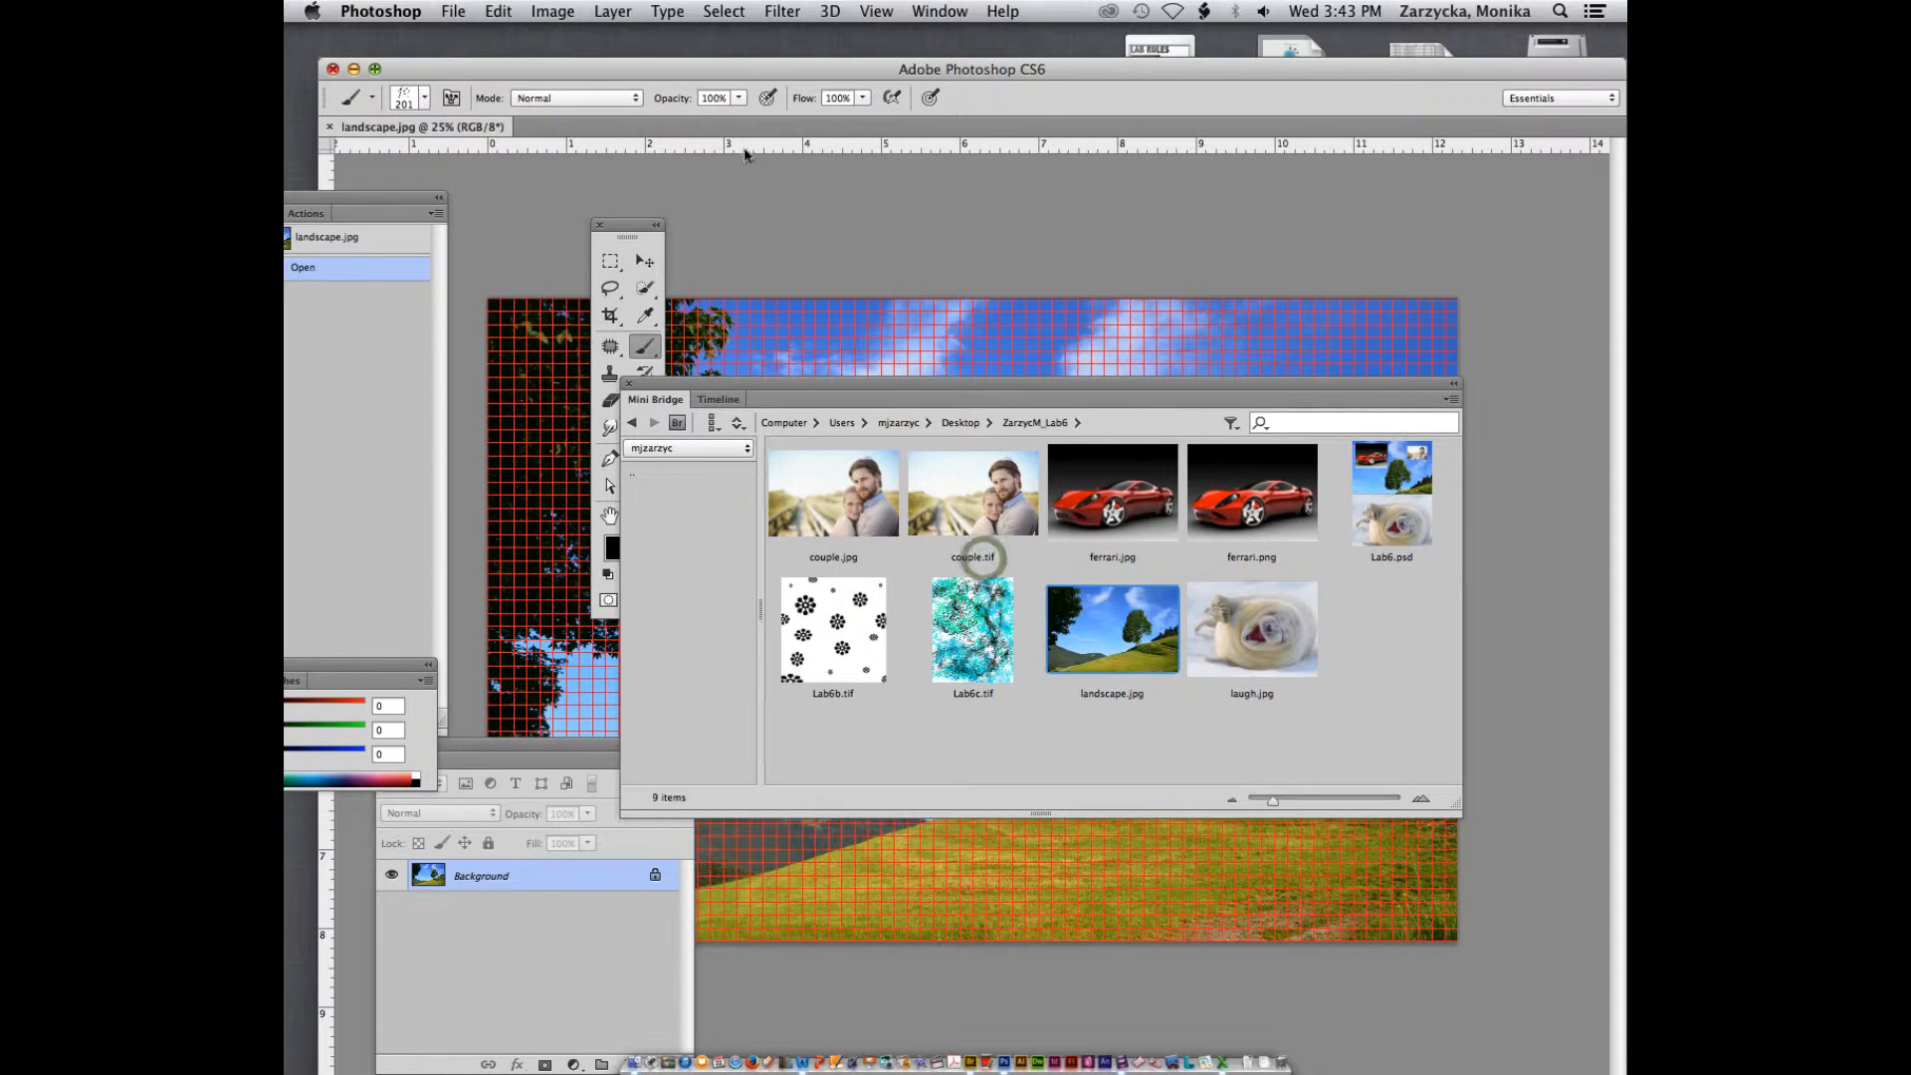
Hide the grid over the landscape image and close Mini Bridge
key("super+apostrophe")
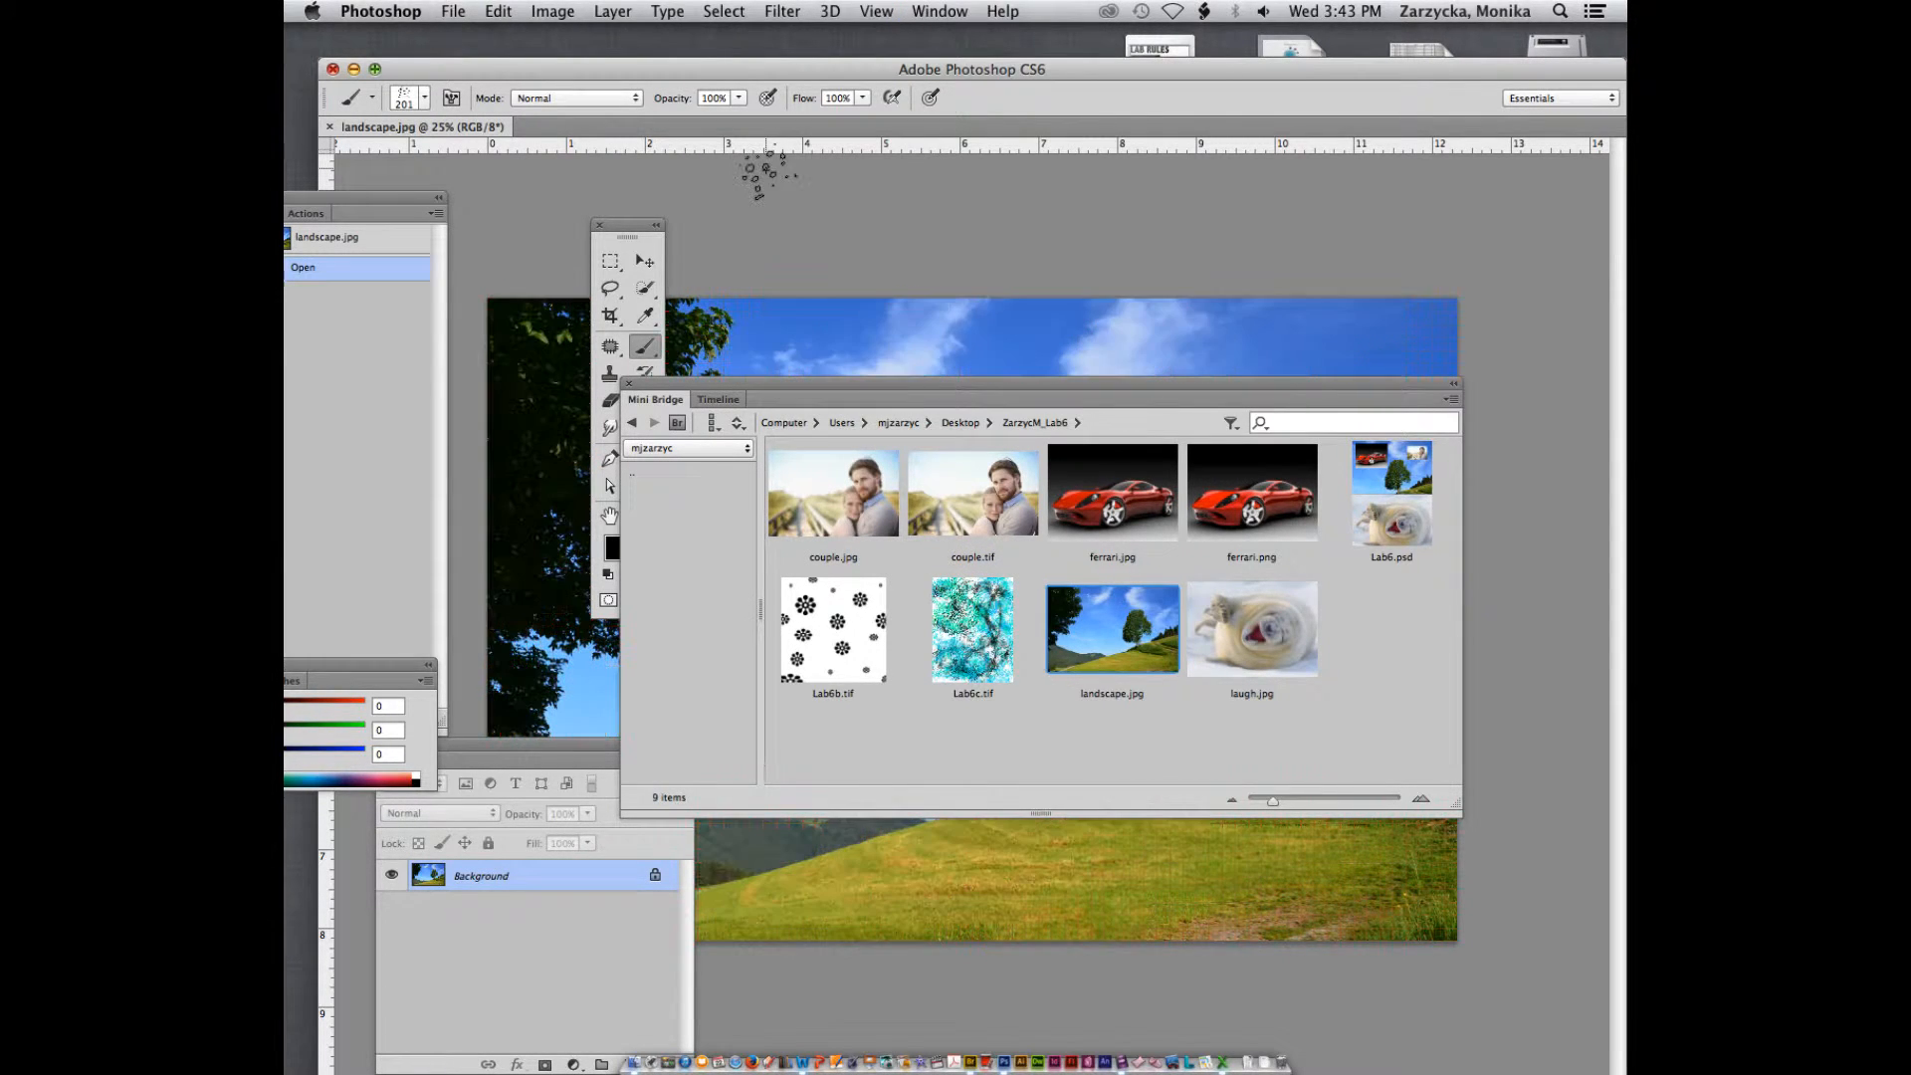
left_click(629, 384)
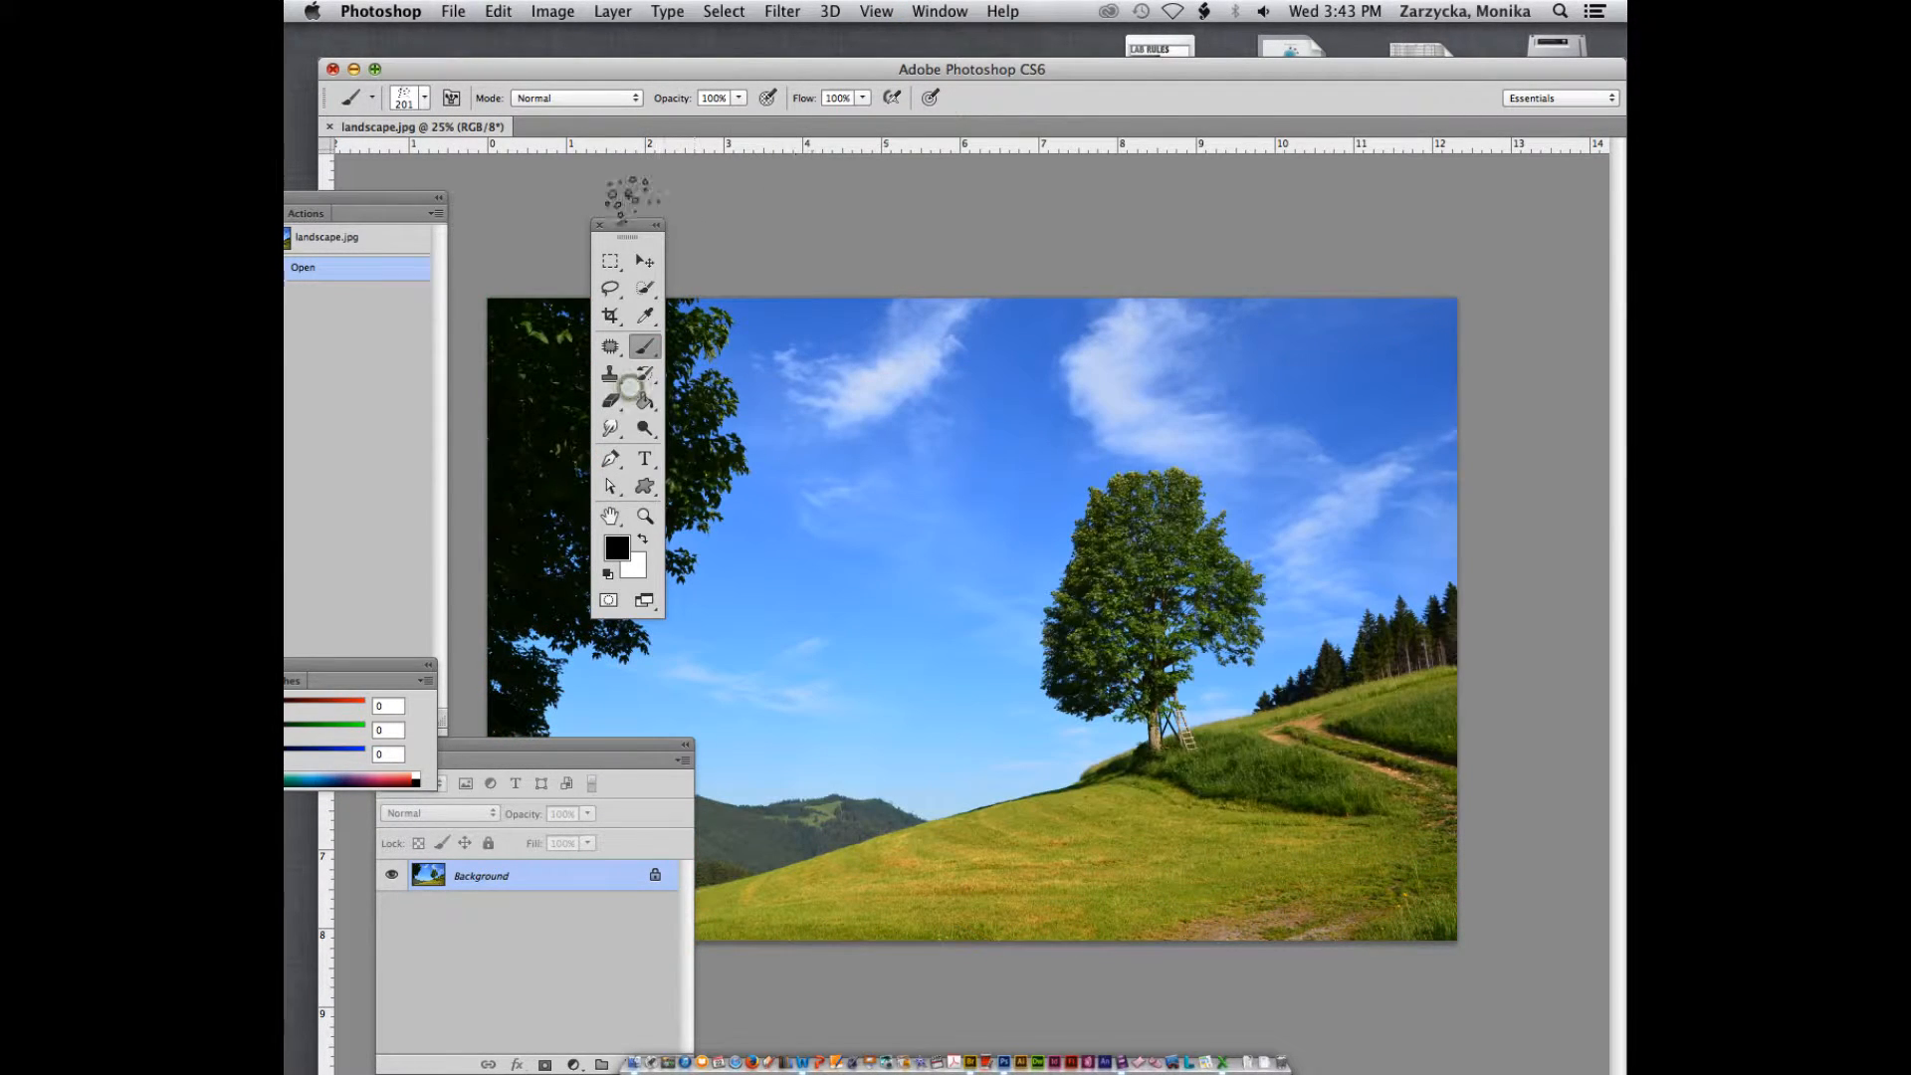
Rearrange the application window and the floating Tools, History and Layers panels to uncover more of the landscape image
left_click_drag(623, 227, 549, 250)
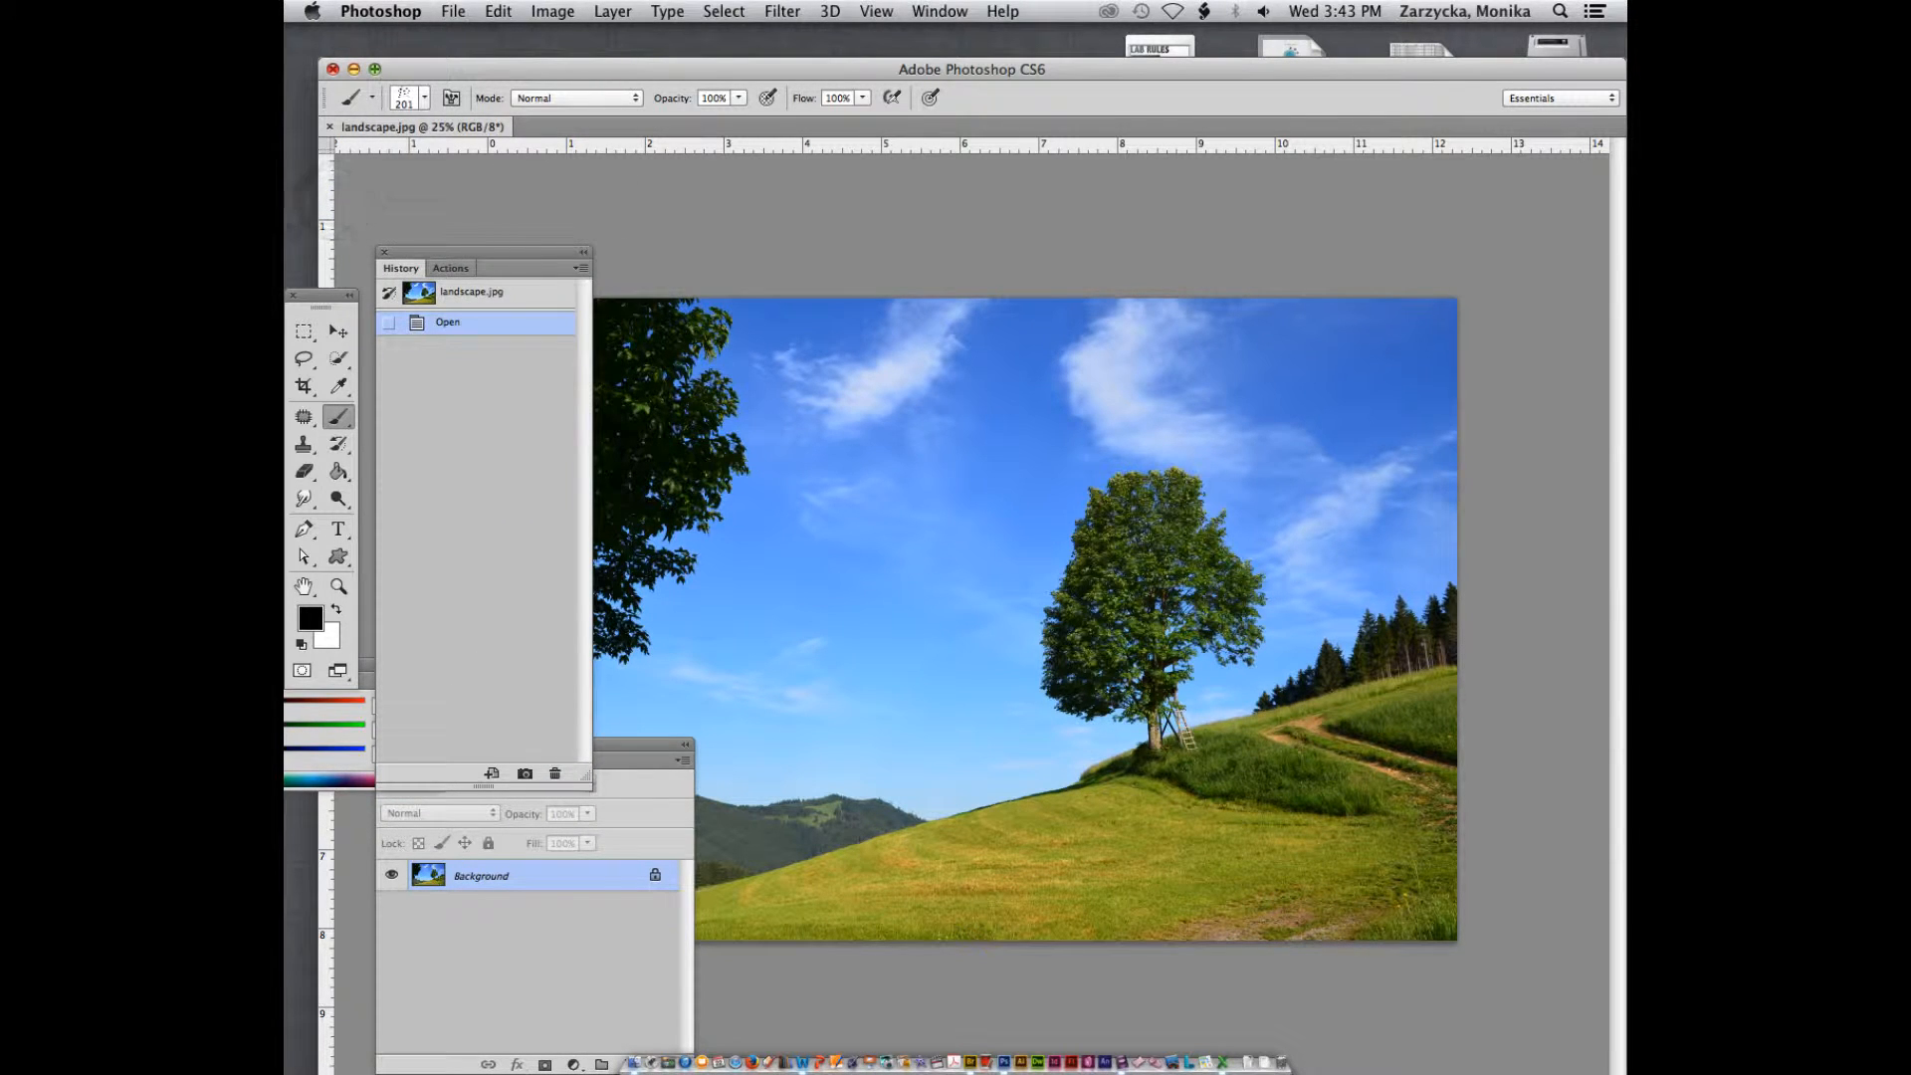
left_click_drag(1122, 74, 1065, 66)
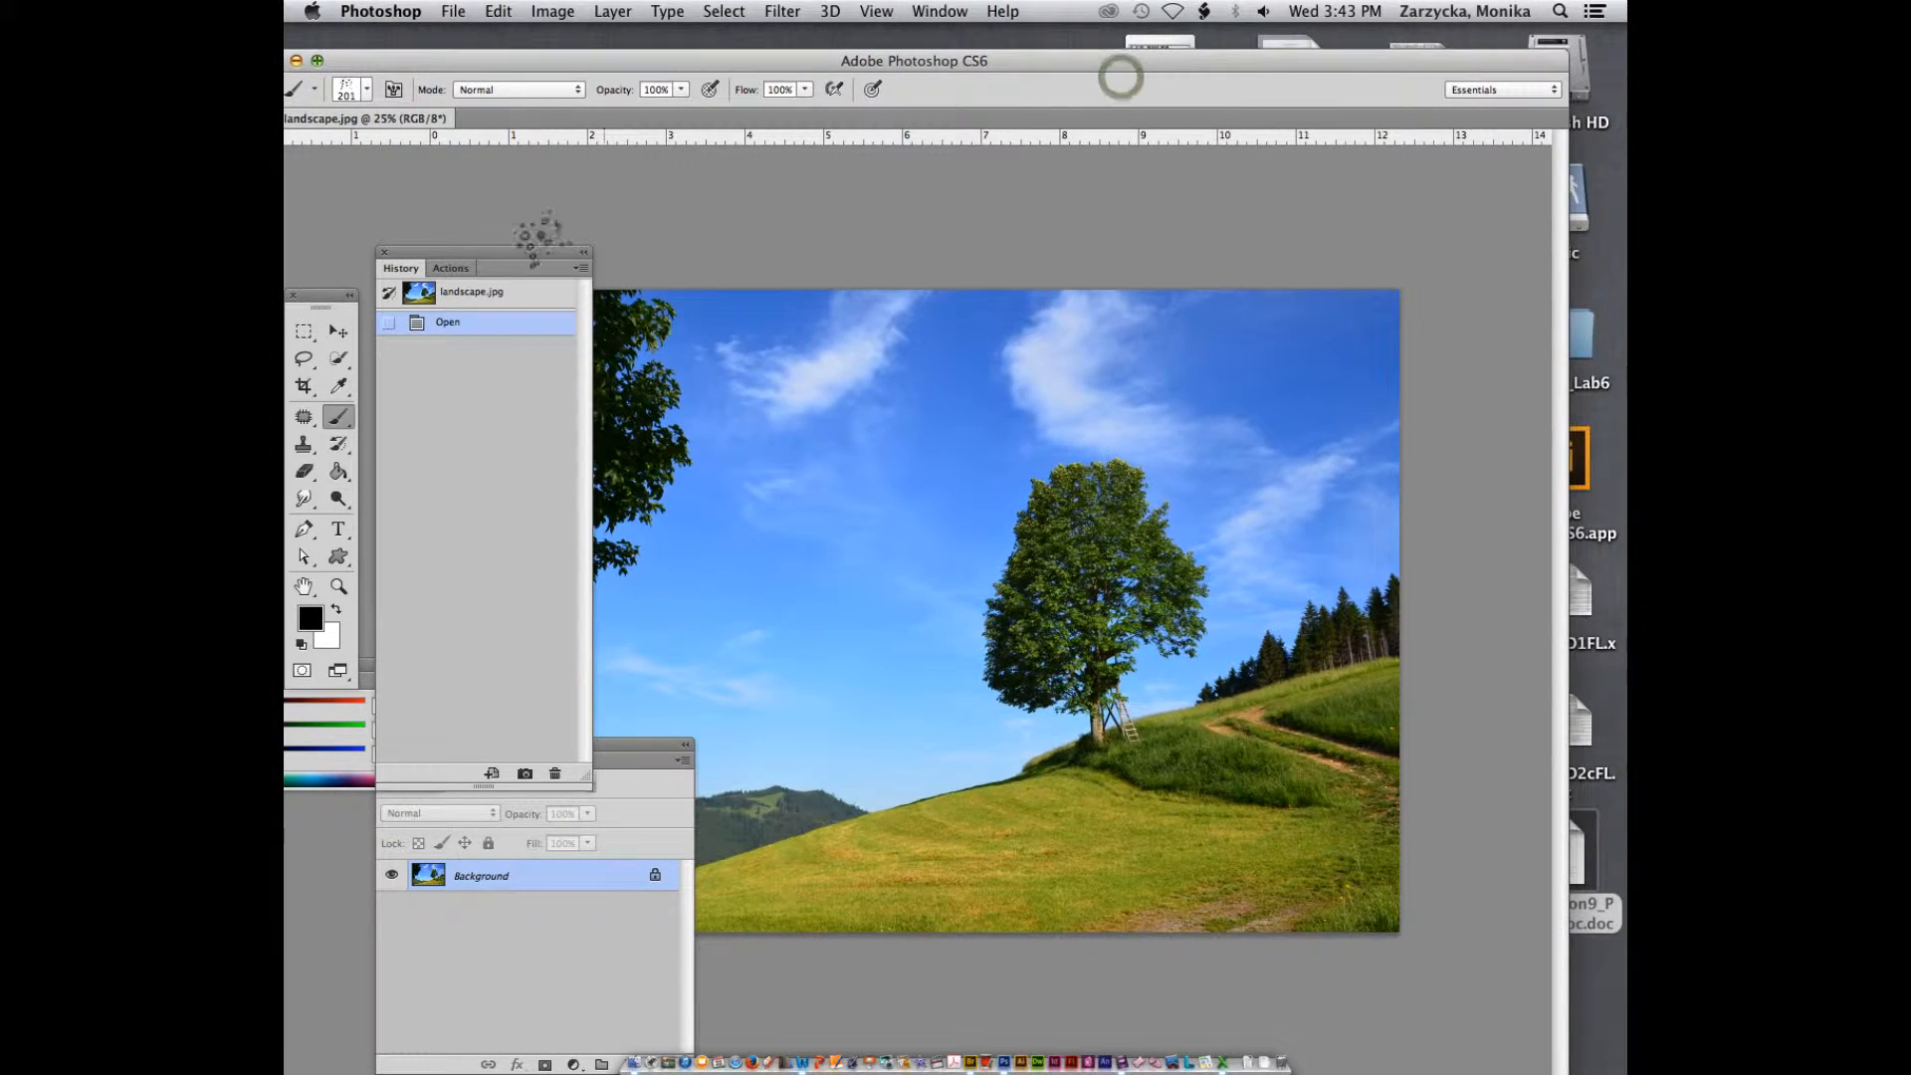
left_click_drag(526, 255, 502, 202)
left_click_drag(320, 296, 670, 213)
left_click_drag(468, 198, 348, 208)
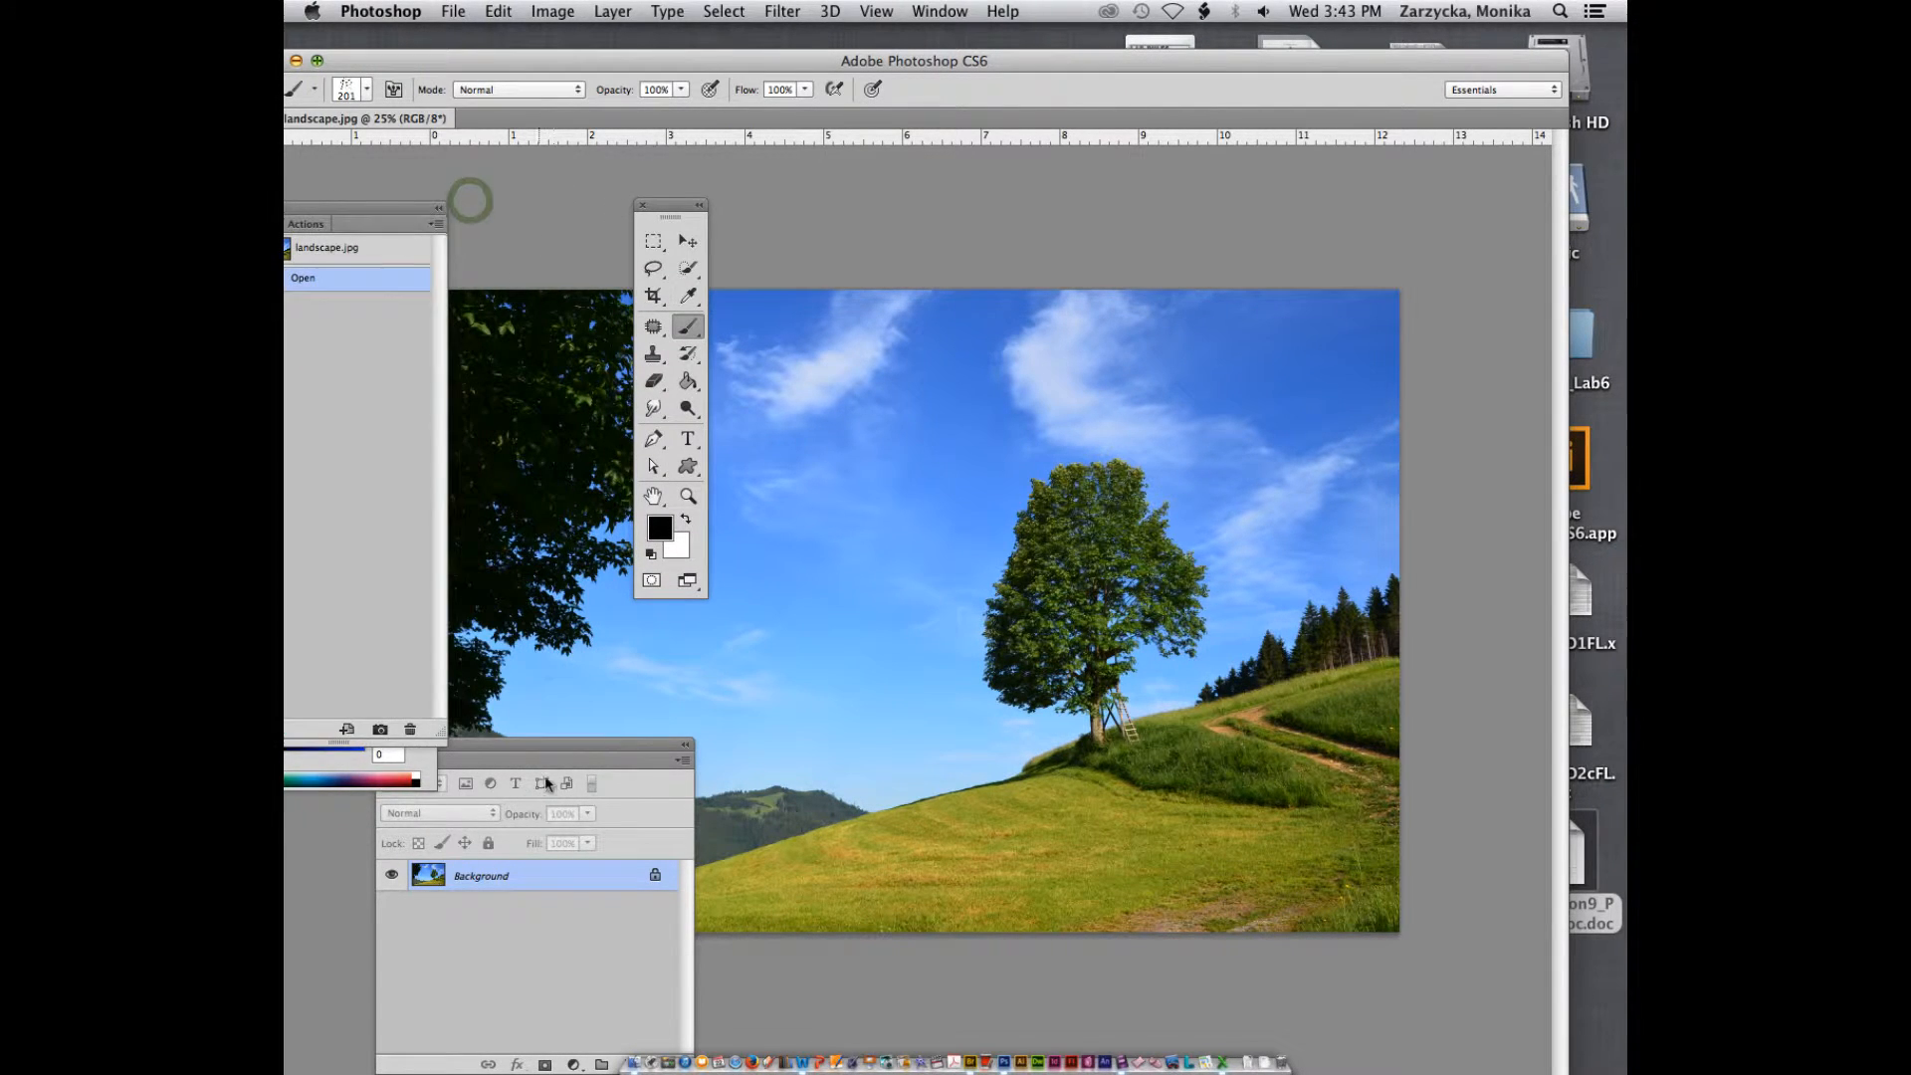
left_click_drag(590, 747, 461, 772)
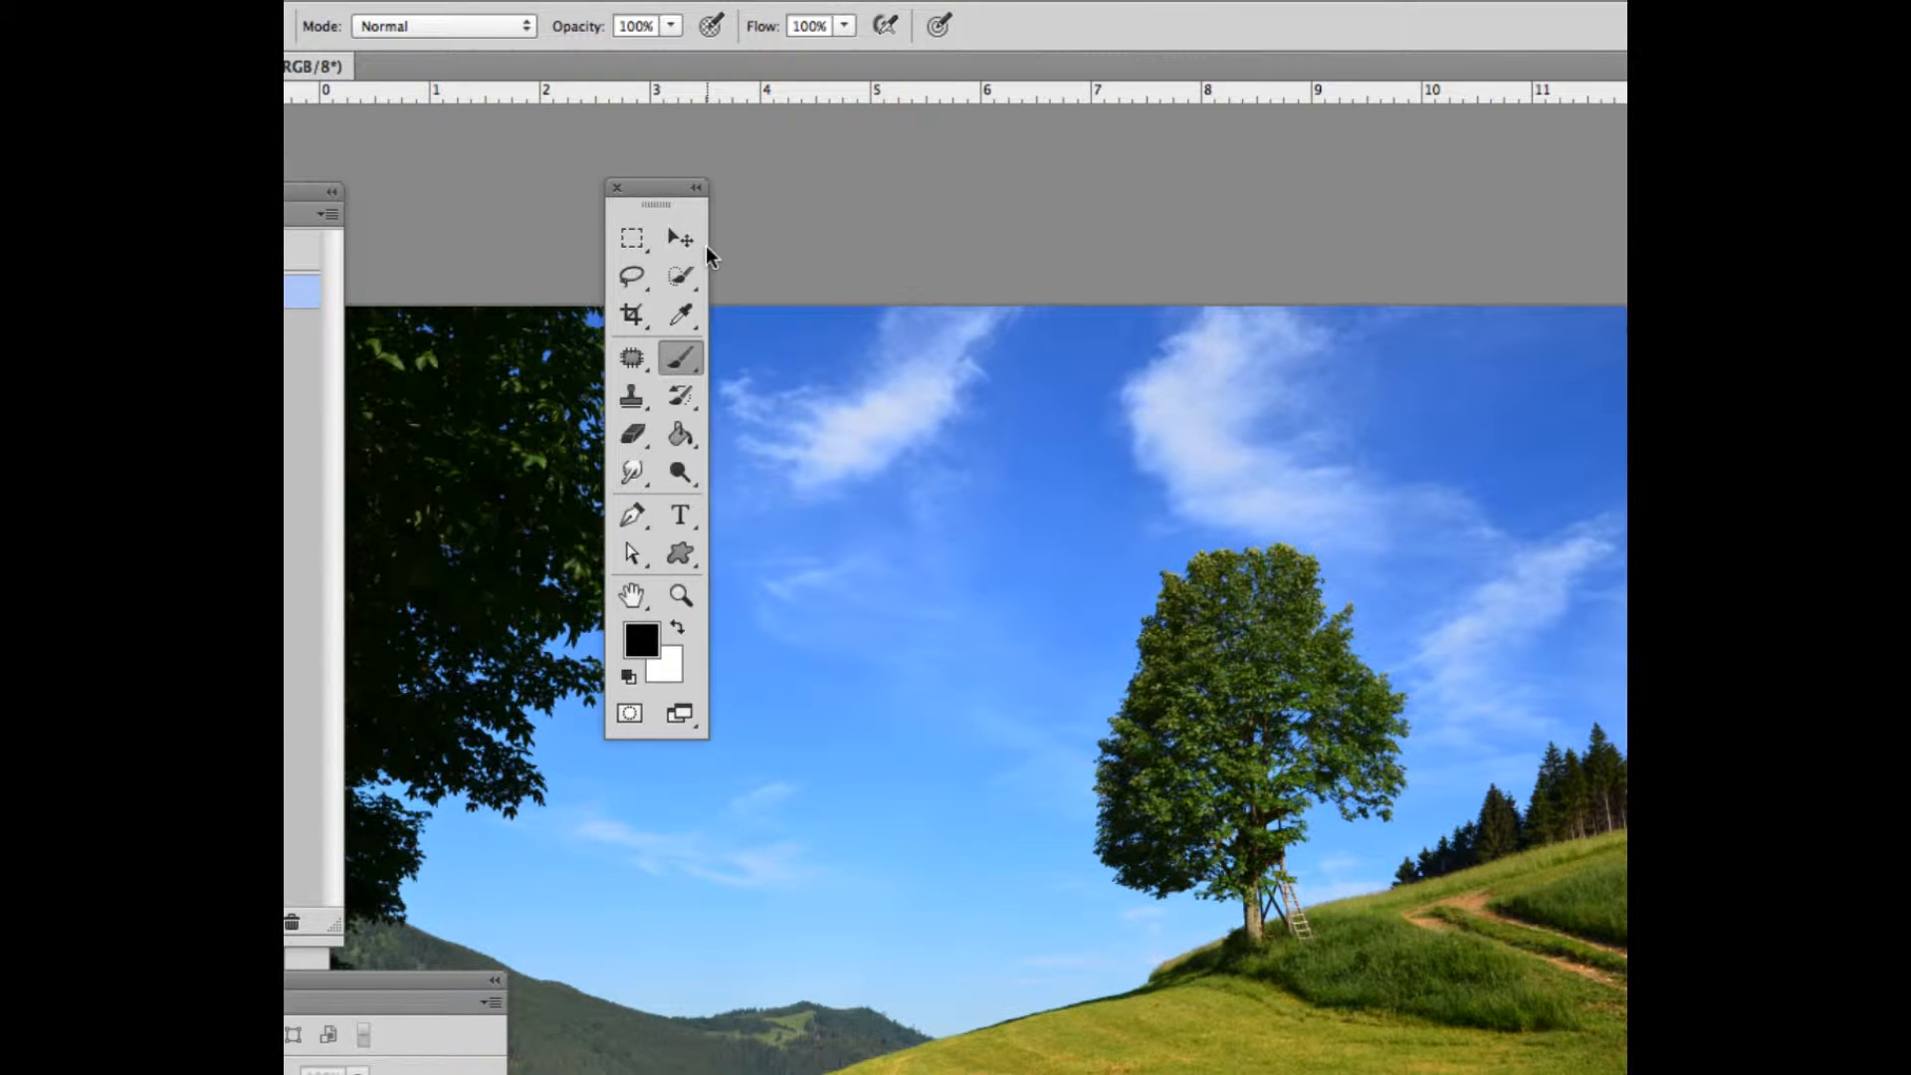
left_click_drag(654, 198, 908, 146)
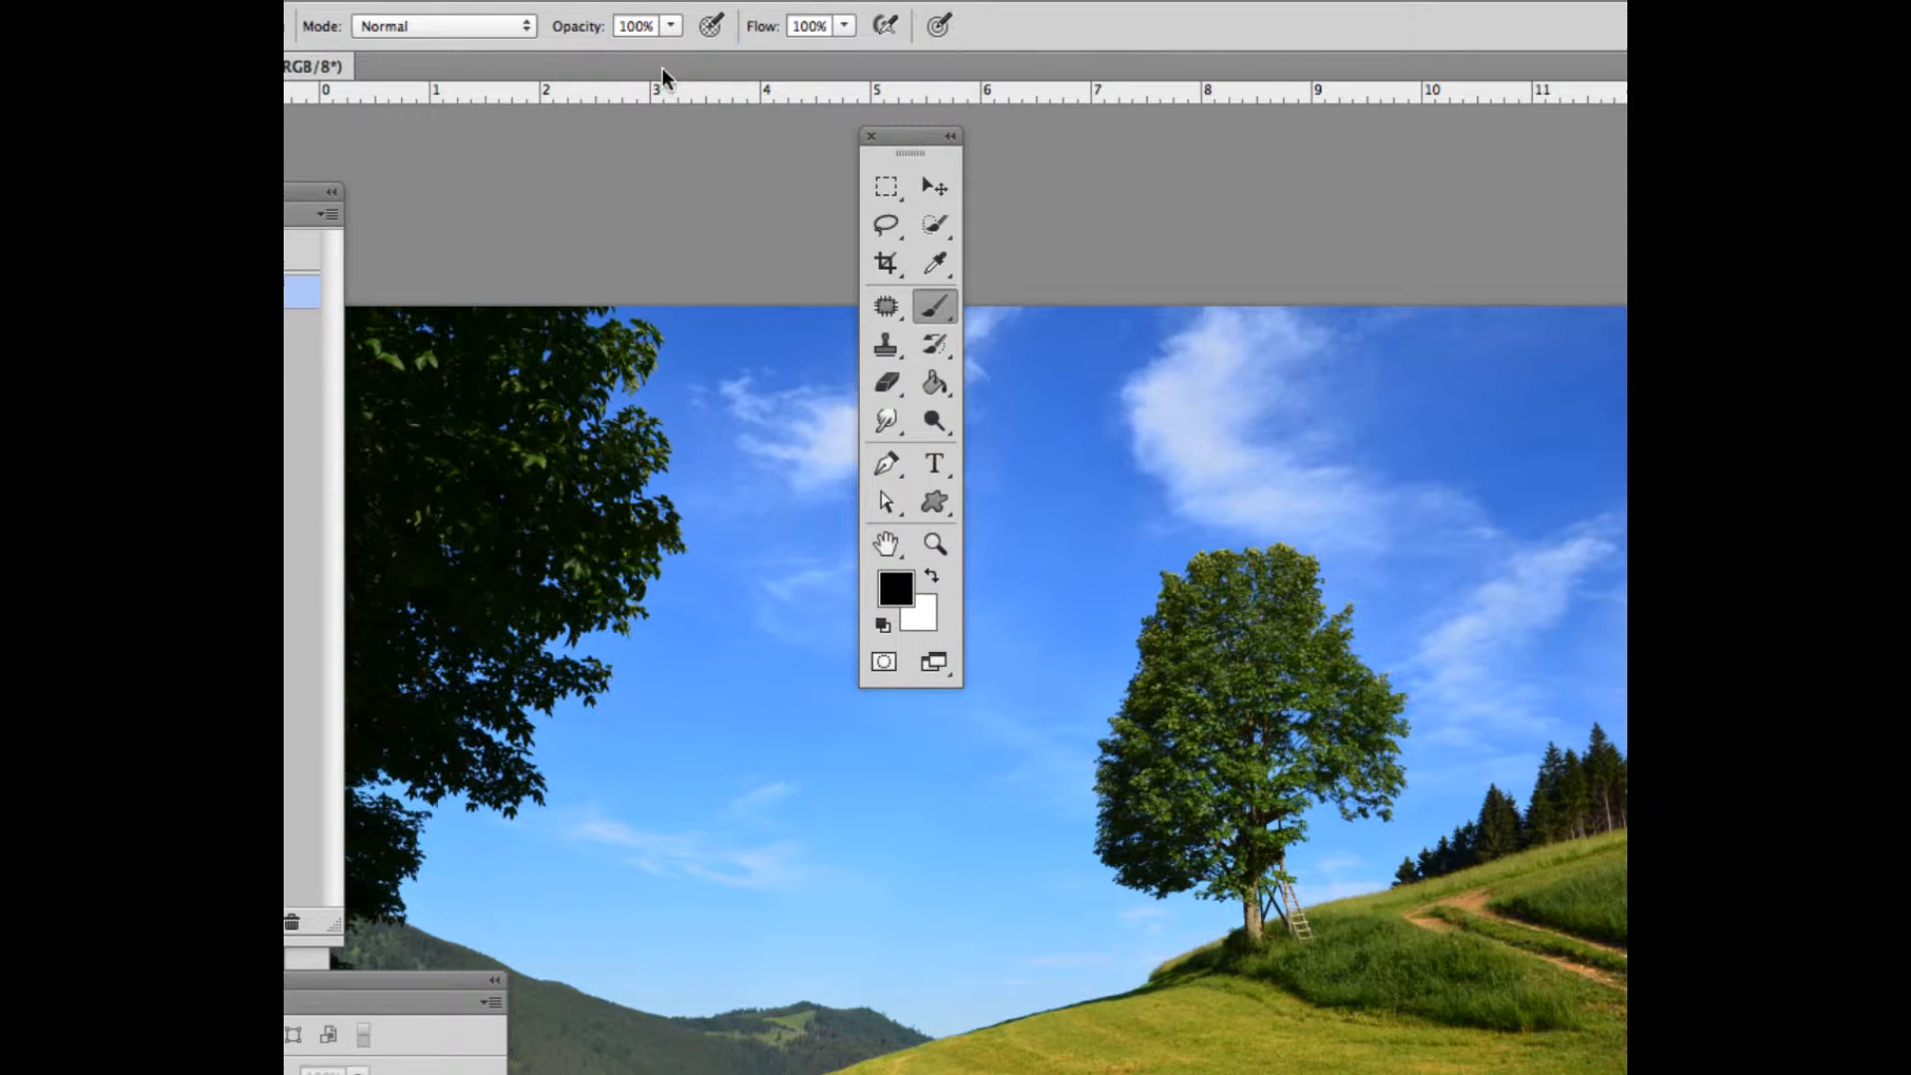
Draw a freehand selection along the outer foliage edge of the large dark tree with the Lasso Tool
left_click(882, 228)
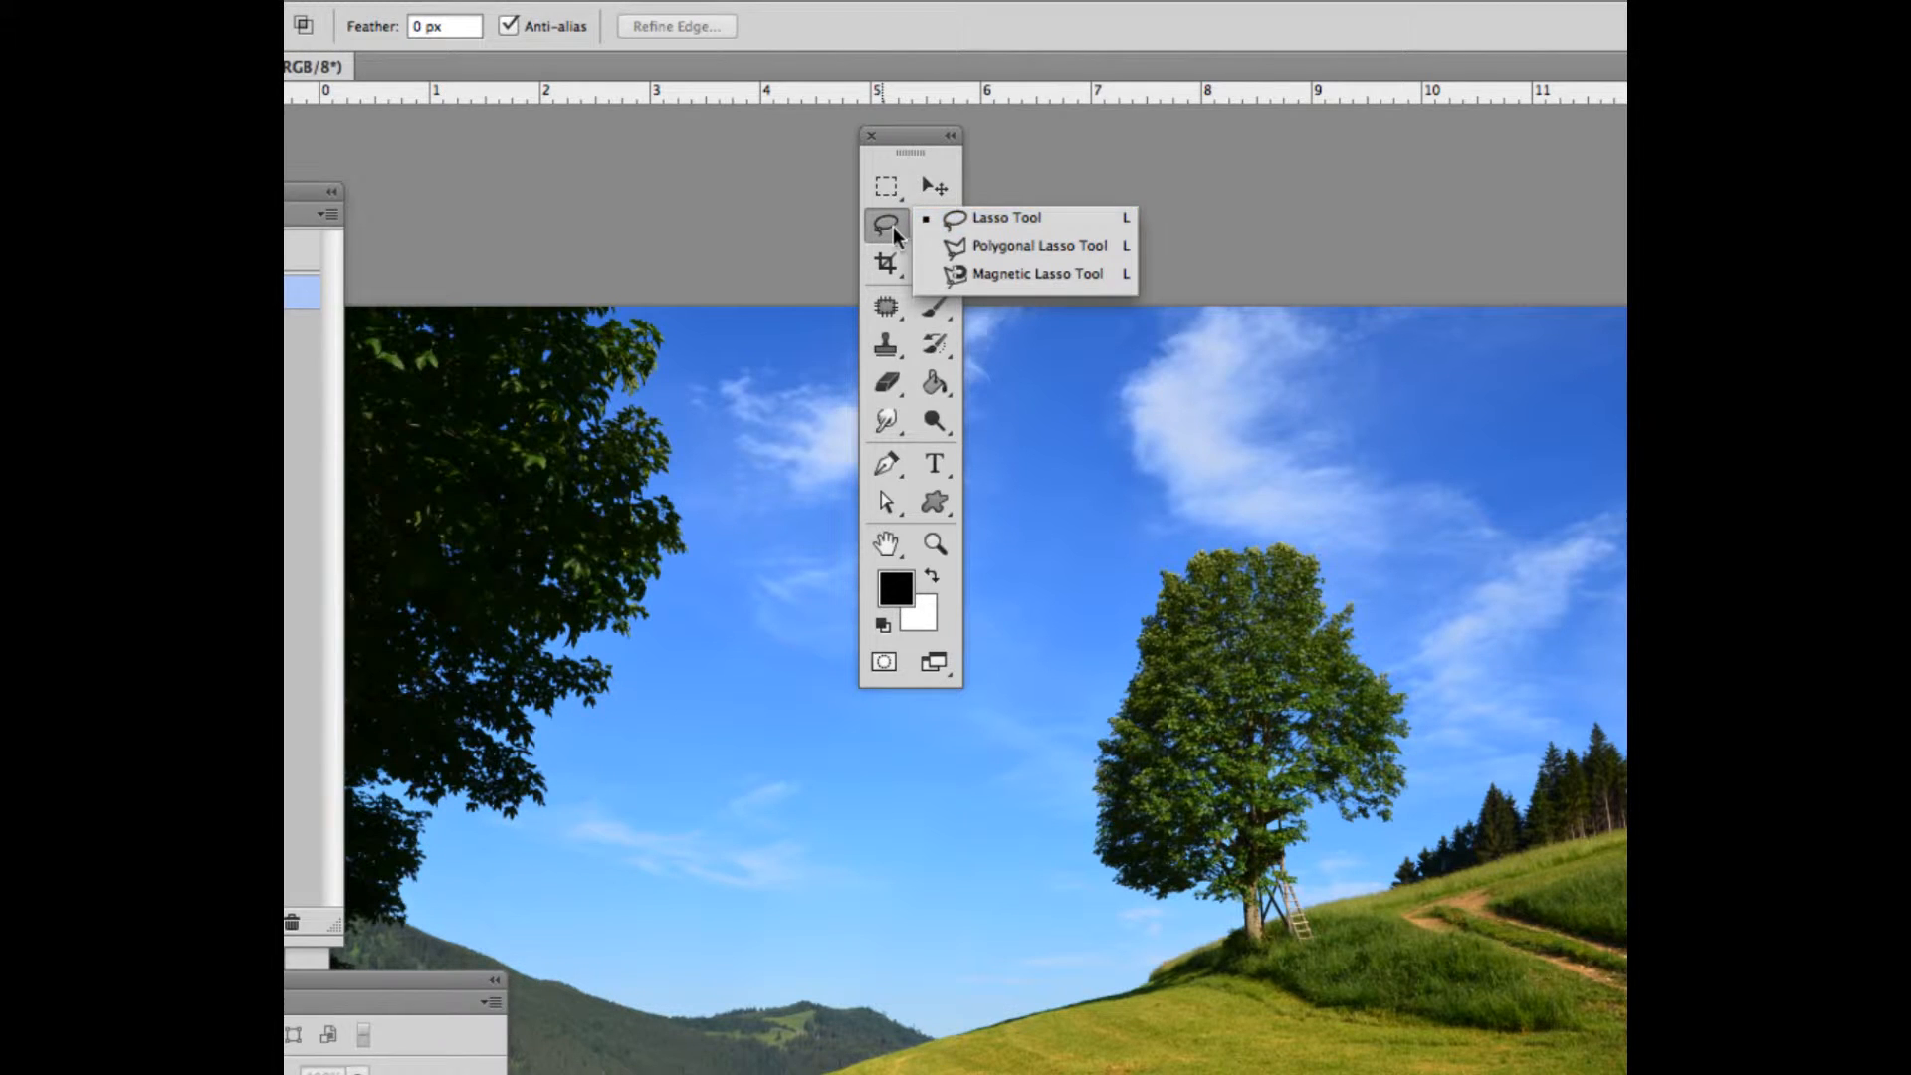
left_click(889, 228)
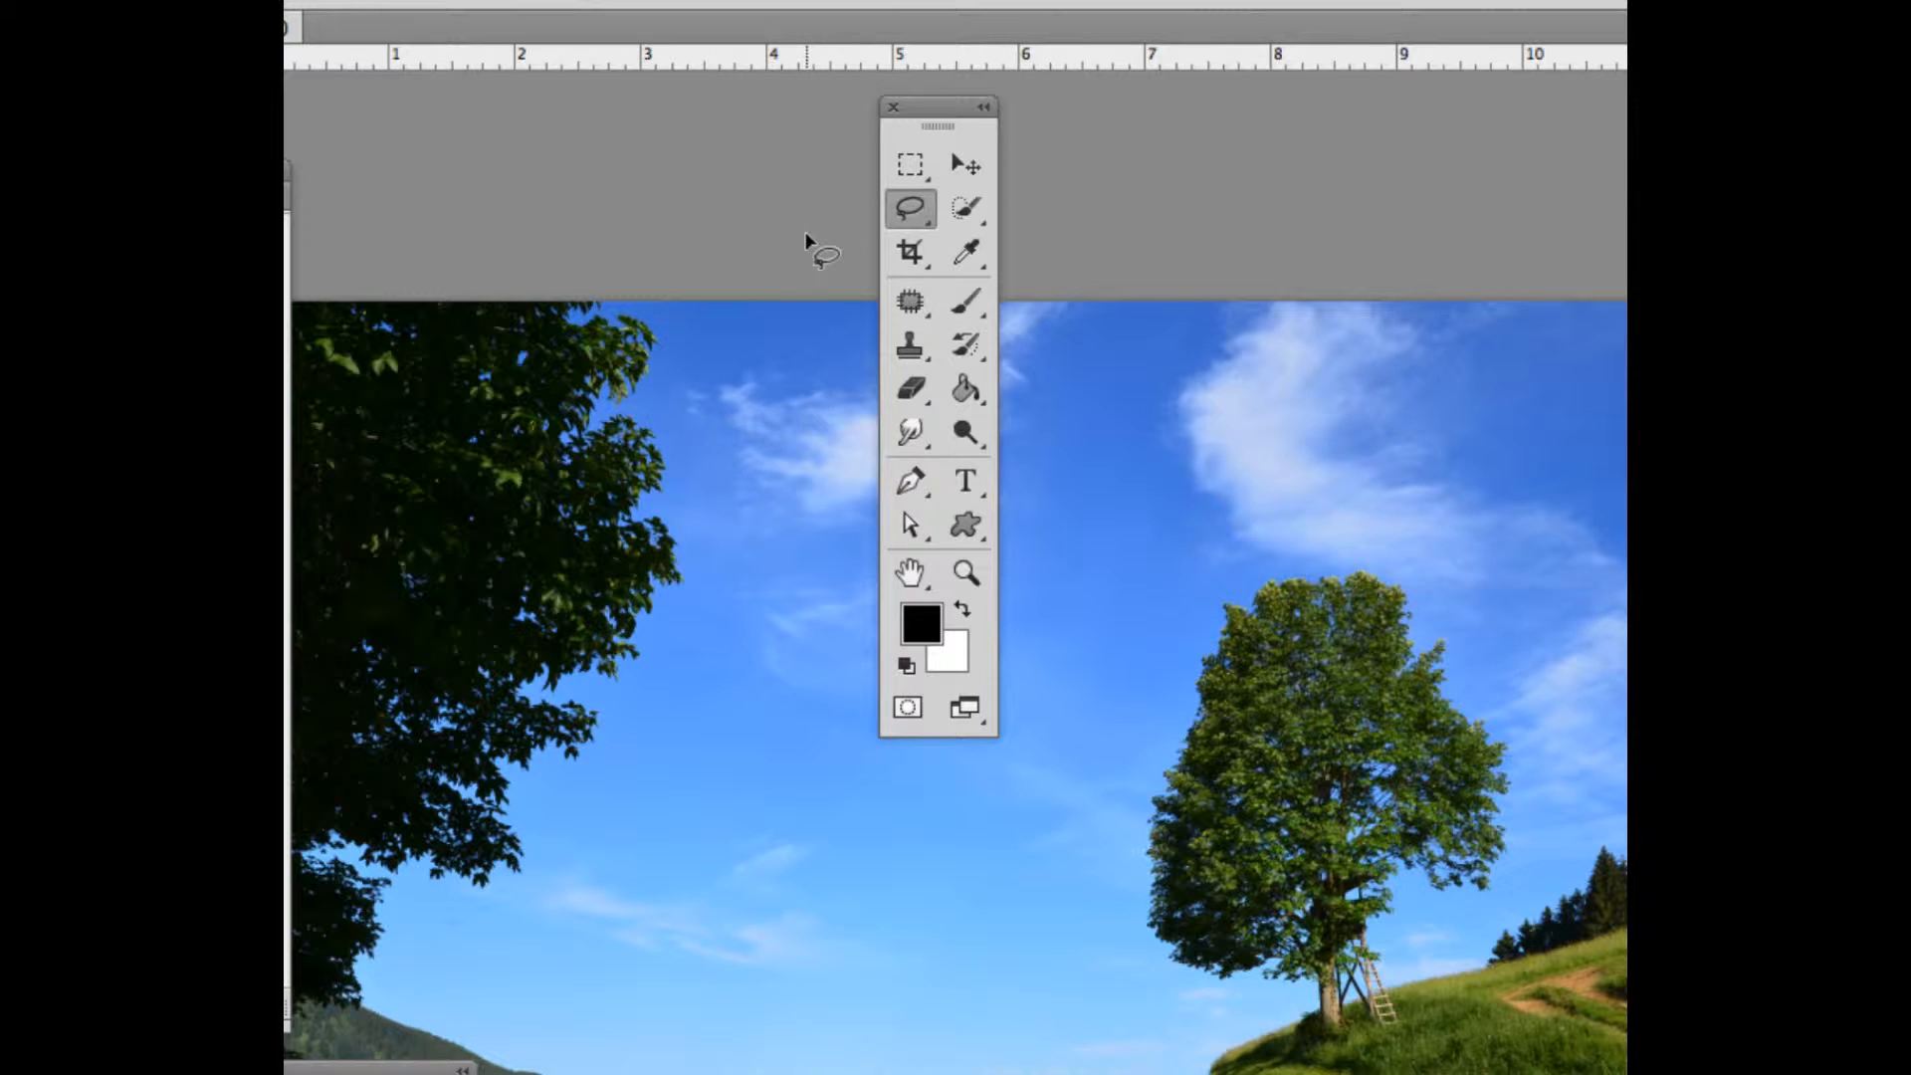
left_click(916, 206)
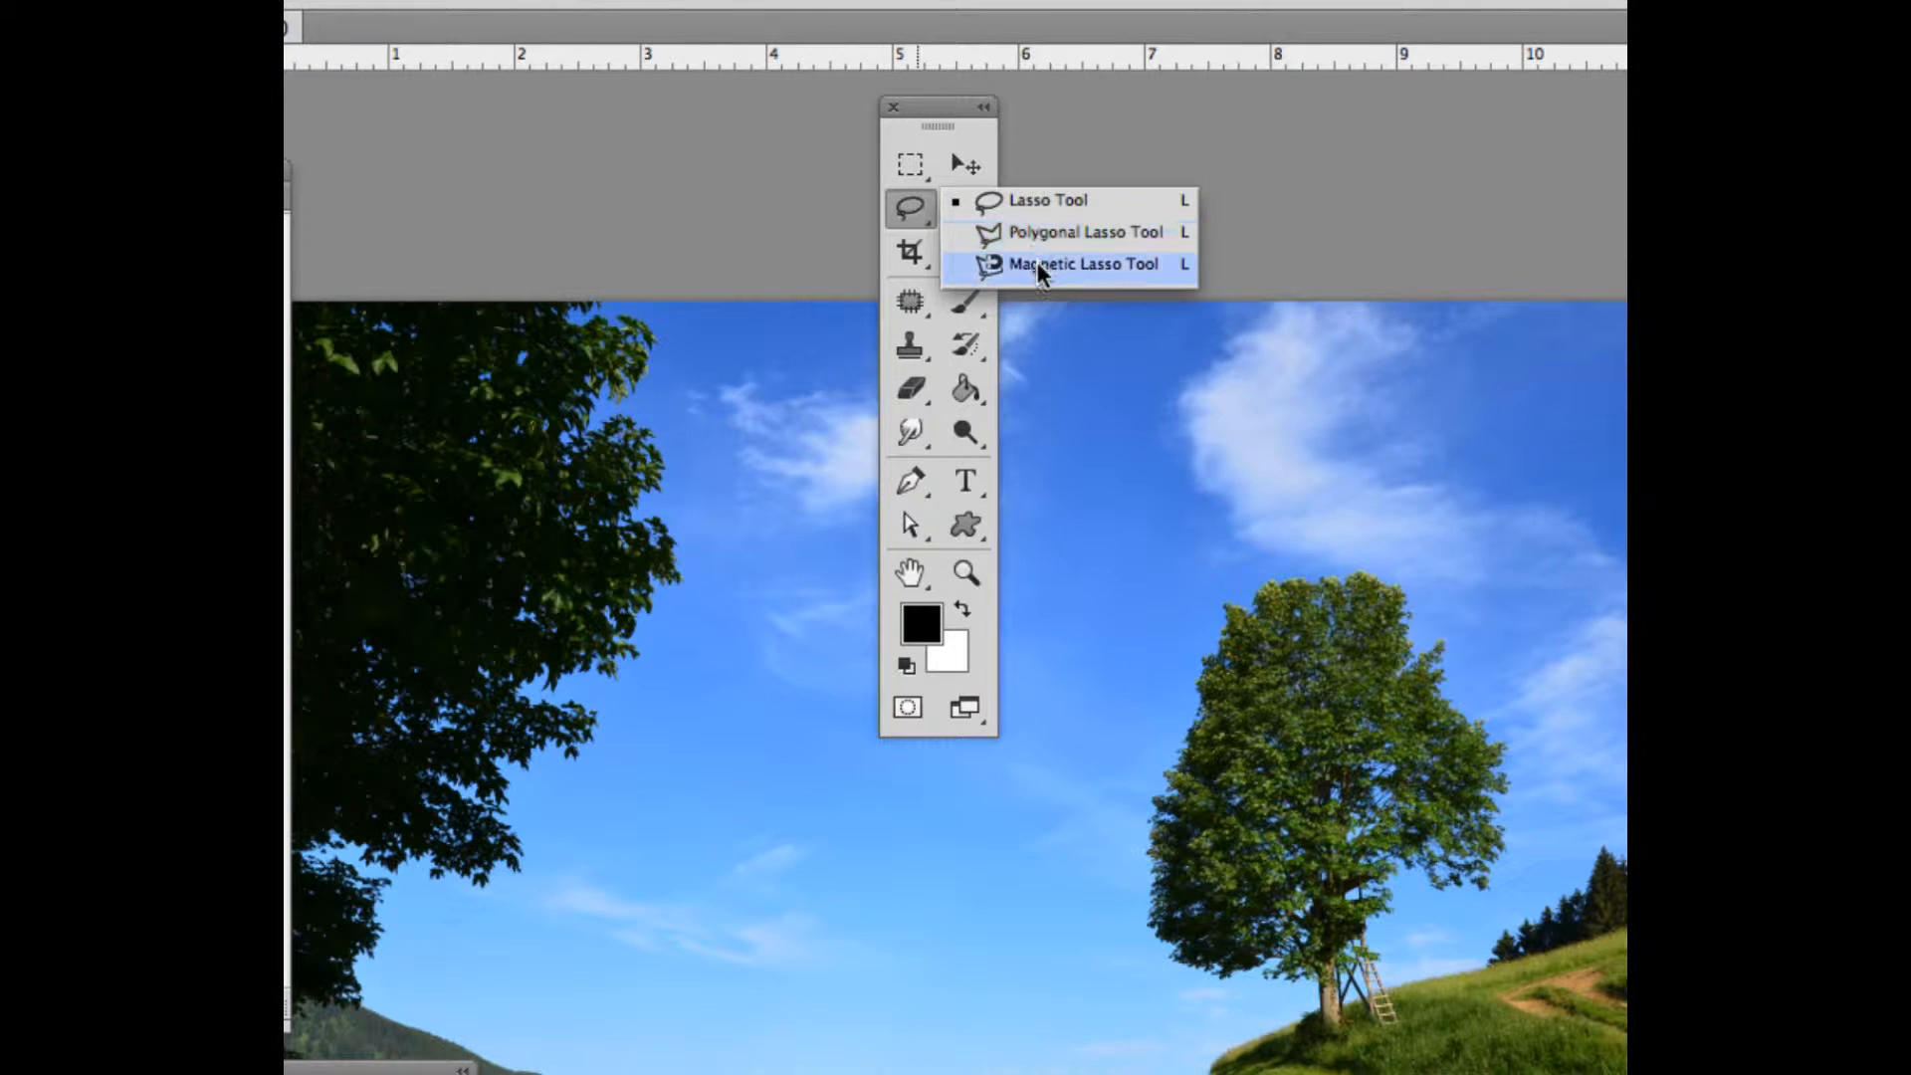
left_click(1019, 199)
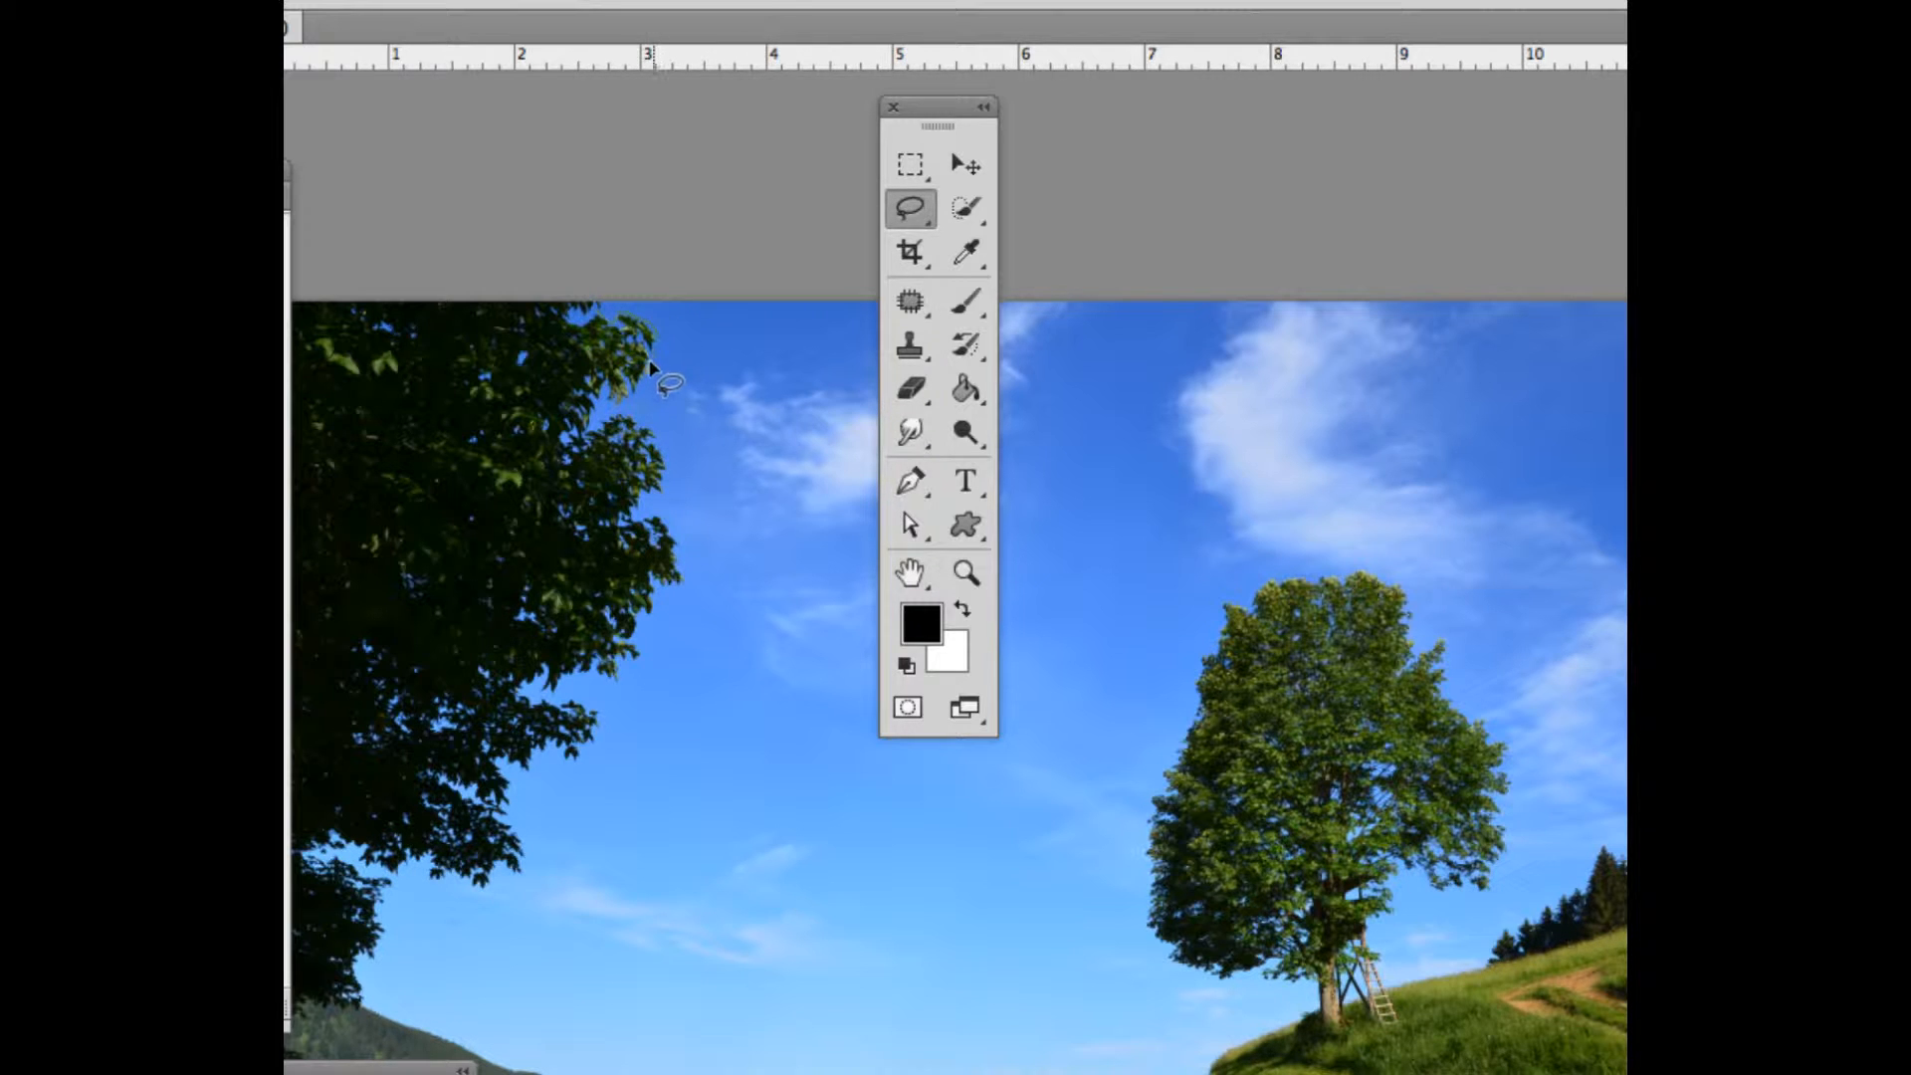
mouse_move(641, 390)
left_mouse_down()
mouse_move(593, 416)
mouse_move(669, 452)
mouse_move(637, 522)
mouse_move(696, 555)
mouse_move(646, 614)
mouse_move(642, 661)
mouse_move(600, 689)
mouse_move(547, 686)
mouse_move(588, 737)
mouse_move(504, 767)
mouse_move(500, 809)
mouse_move(532, 839)
left_mouse_up()
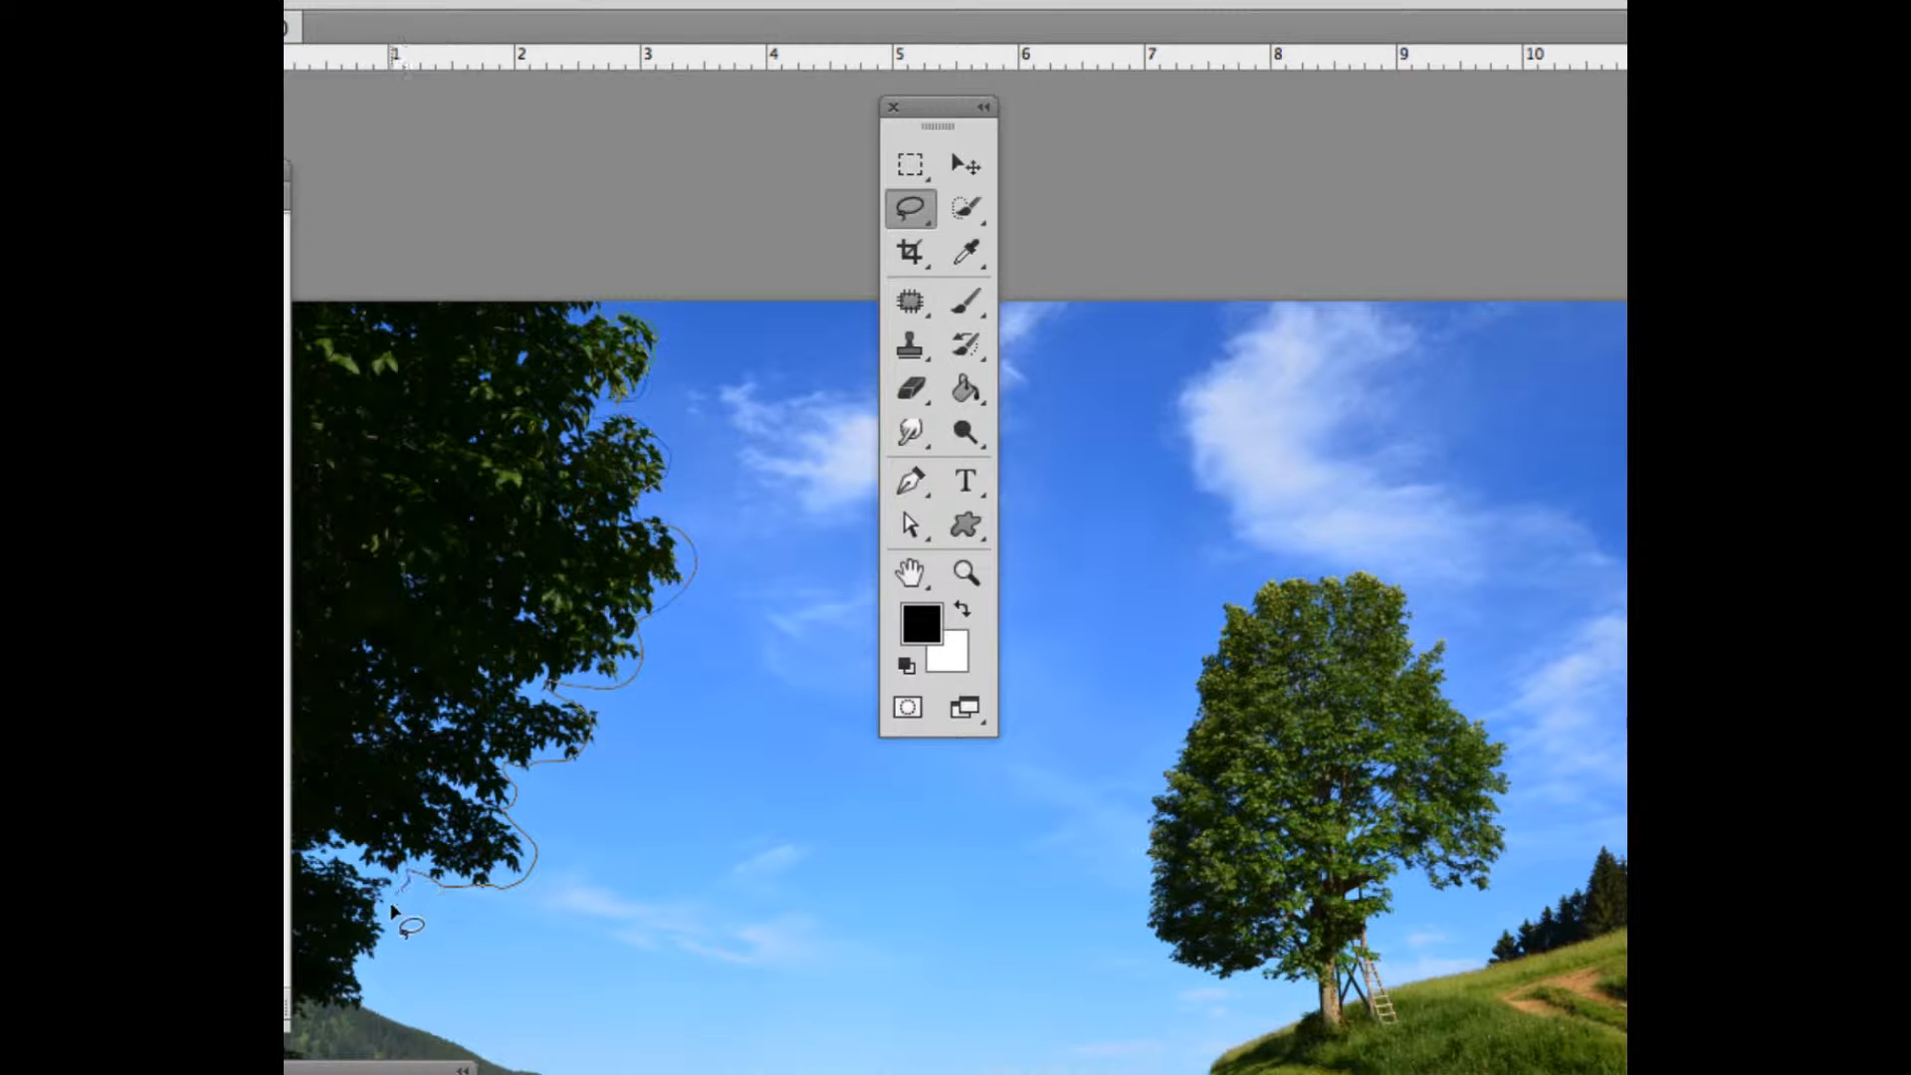
left_click_drag(393, 909, 362, 1001)
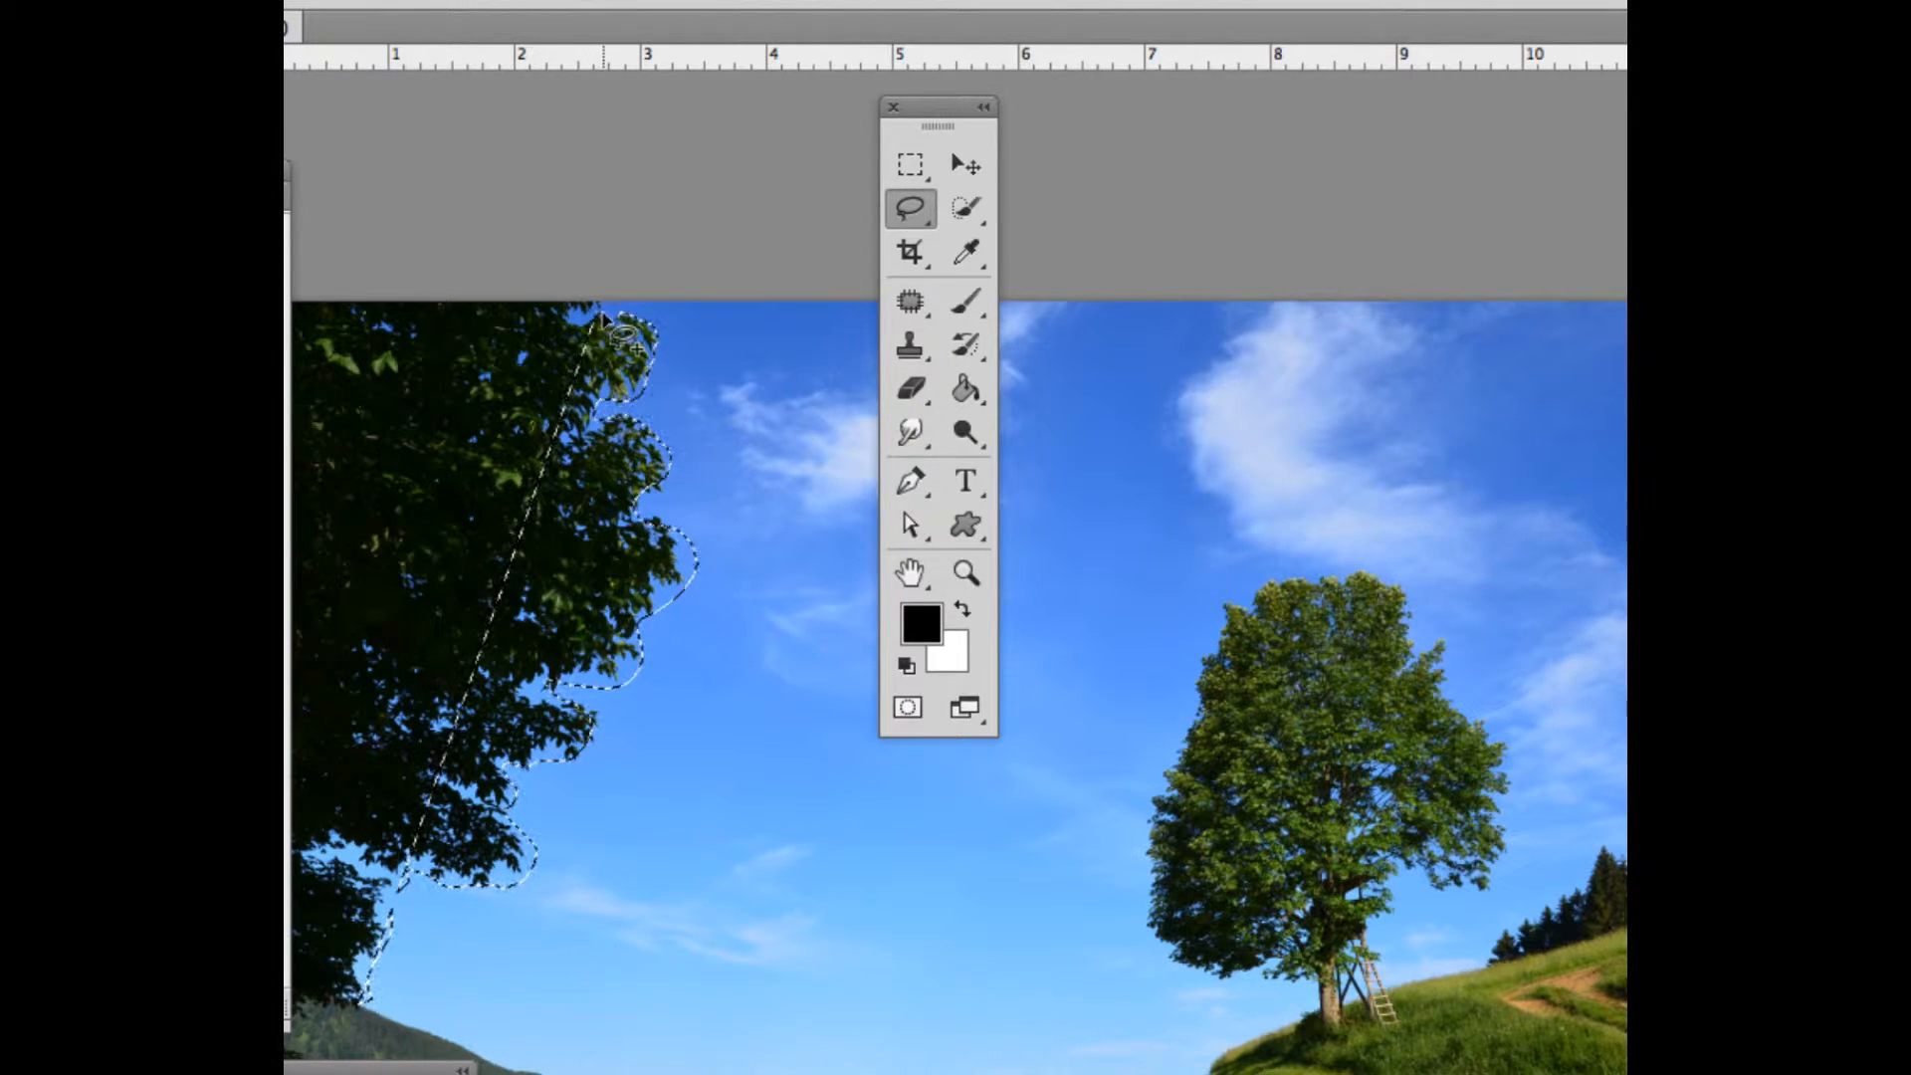
Add the remaining areas of the dark tree, out to the image border, to the lasso selection
mouse_move(339, 776)
left_mouse_down()
mouse_move(304, 961)
mouse_move(349, 1025)
mouse_move(606, 213)
left_mouse_up()
left_click_drag(600, 111, 743, 90)
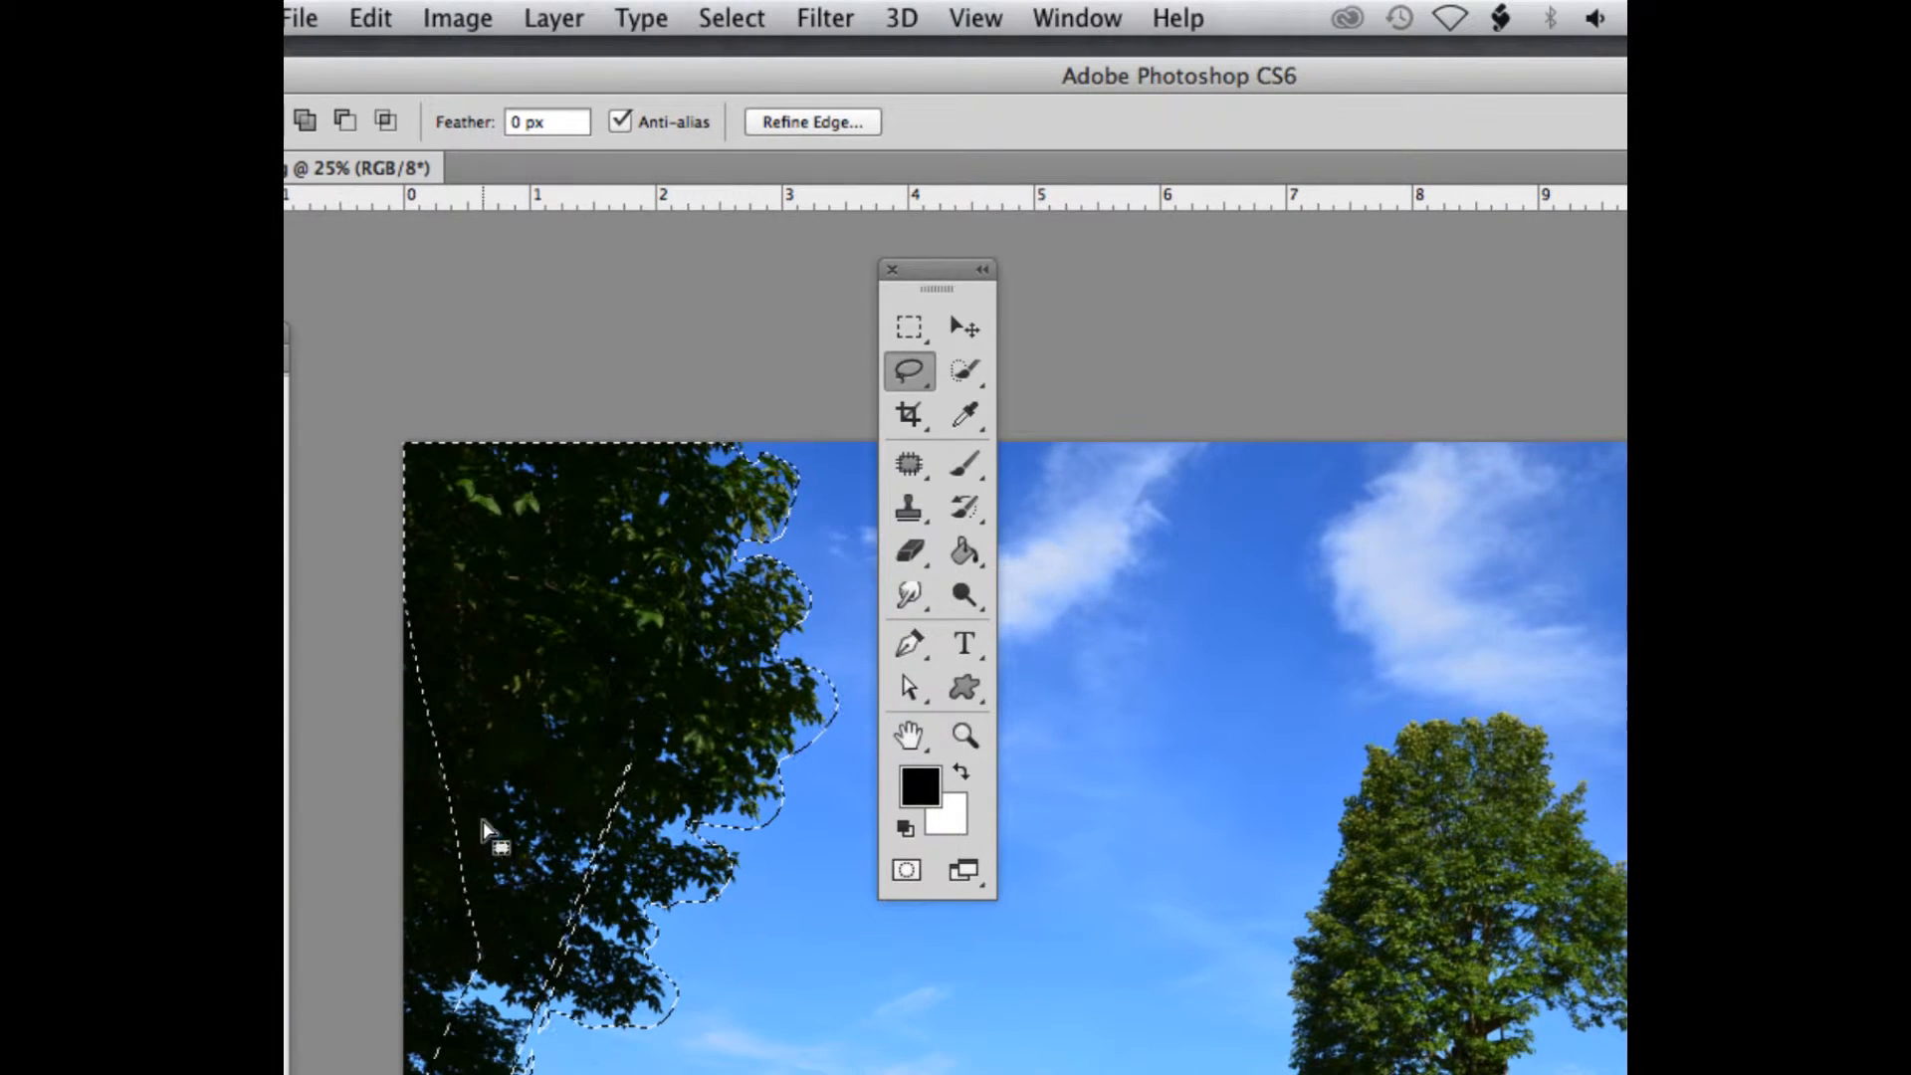
key("super+minus")
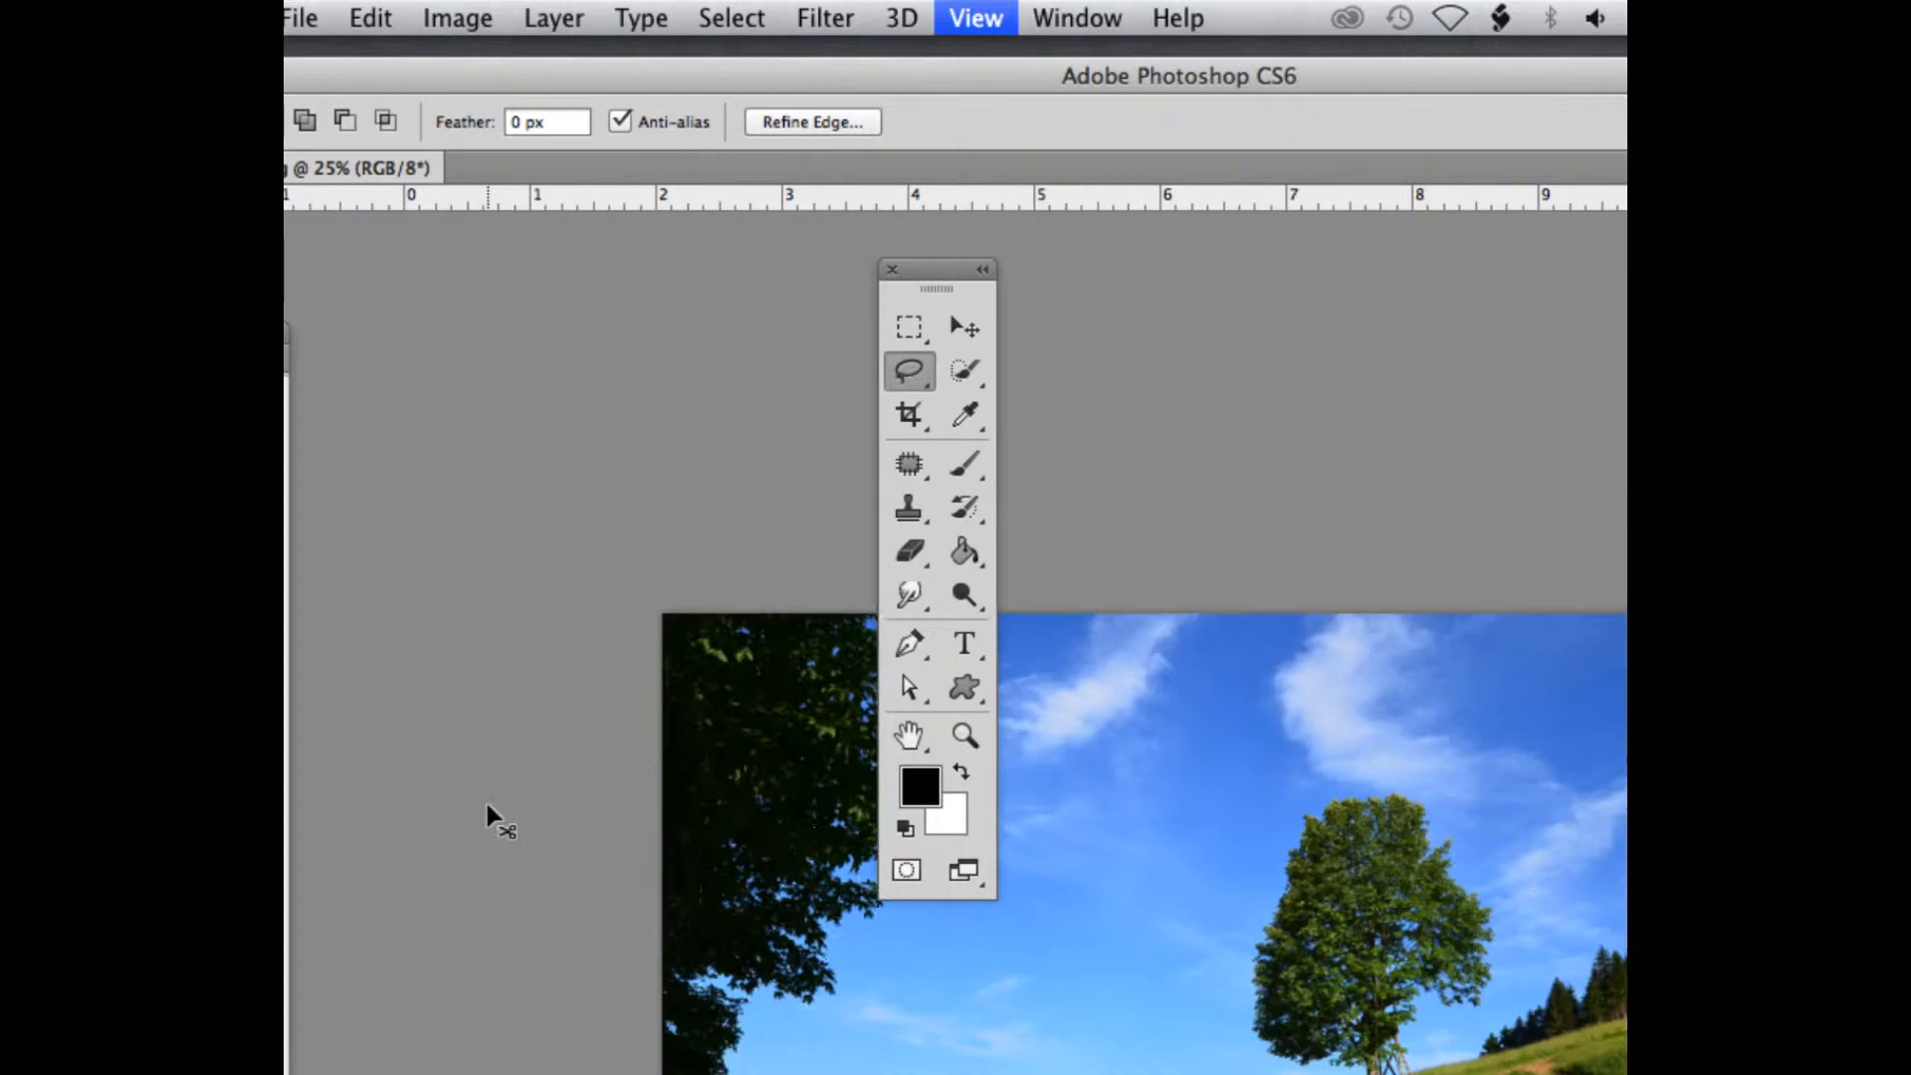
mouse_move(683, 1025)
left_mouse_down()
mouse_move(628, 557)
mouse_move(669, 756)
mouse_move(569, 1070)
left_mouse_up()
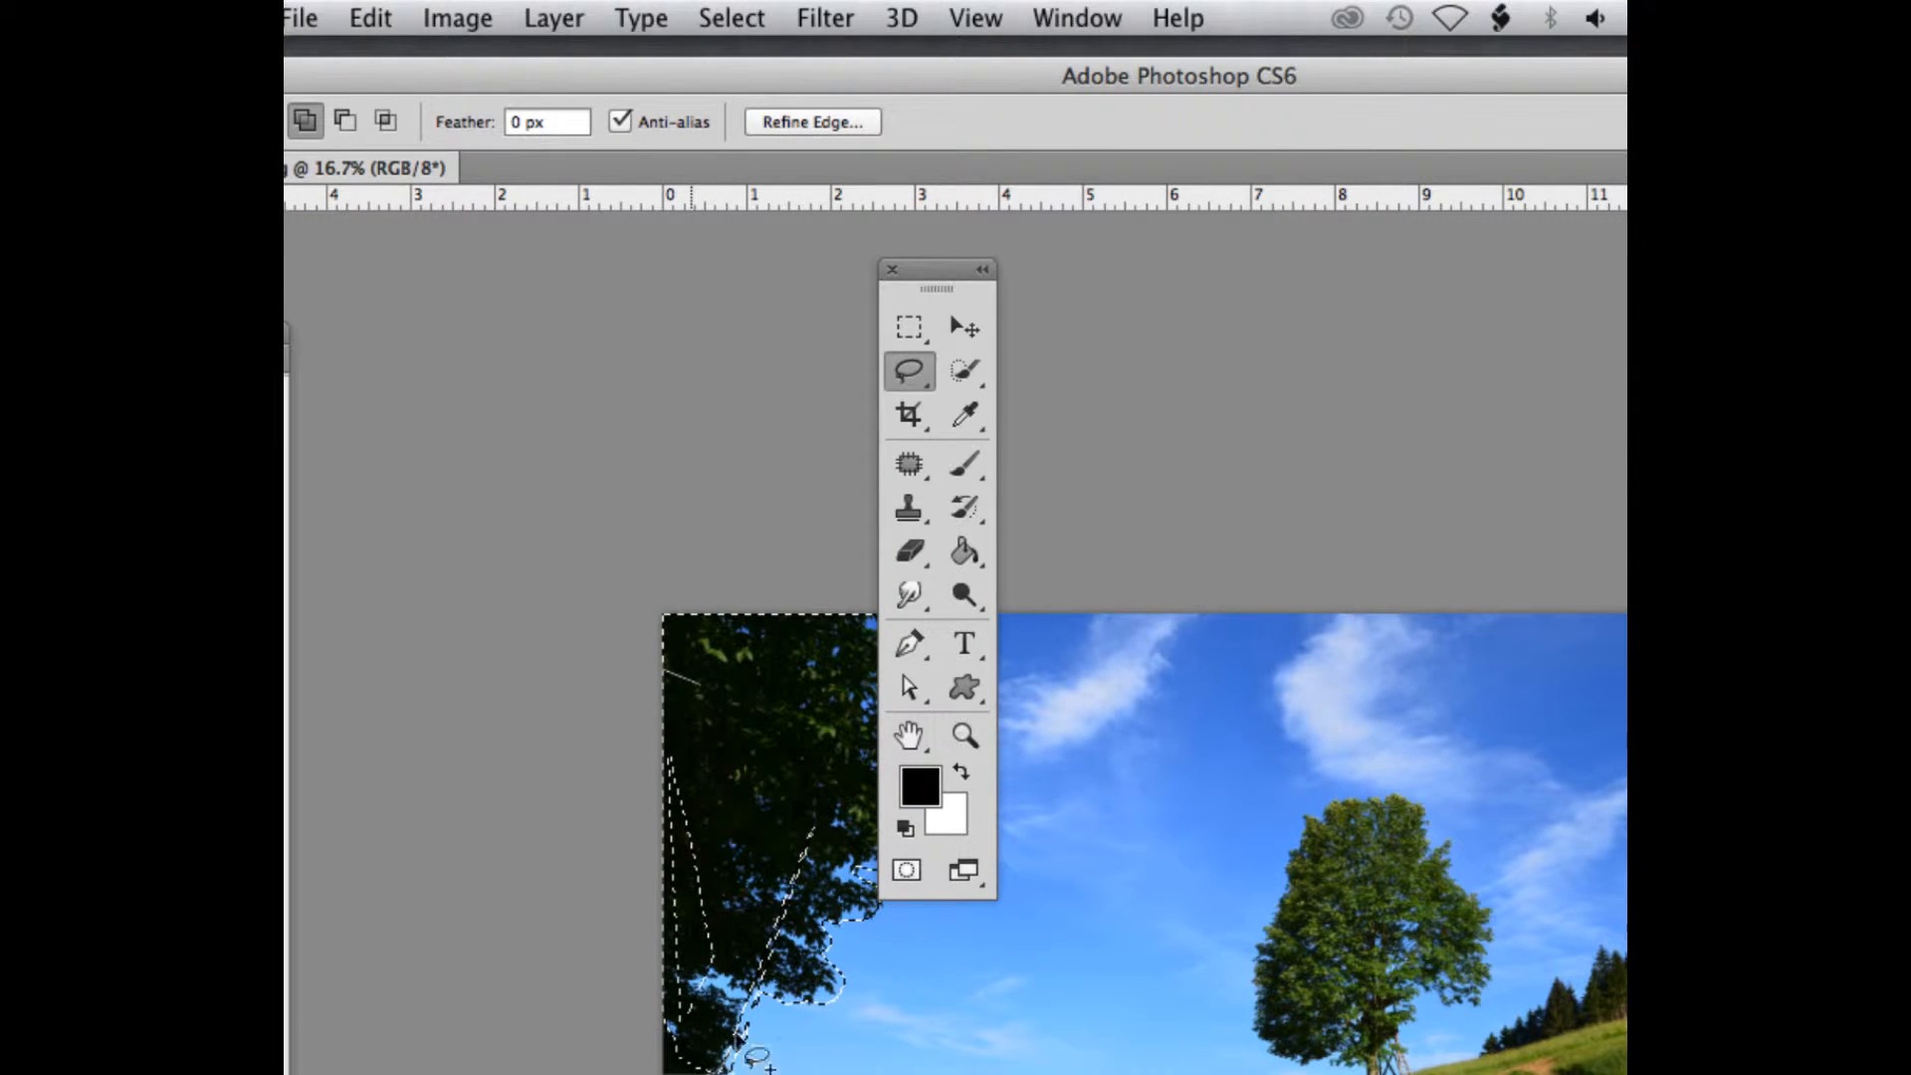
mouse_move(748, 1066)
left_mouse_down()
mouse_move(716, 778)
mouse_move(671, 676)
left_mouse_up()
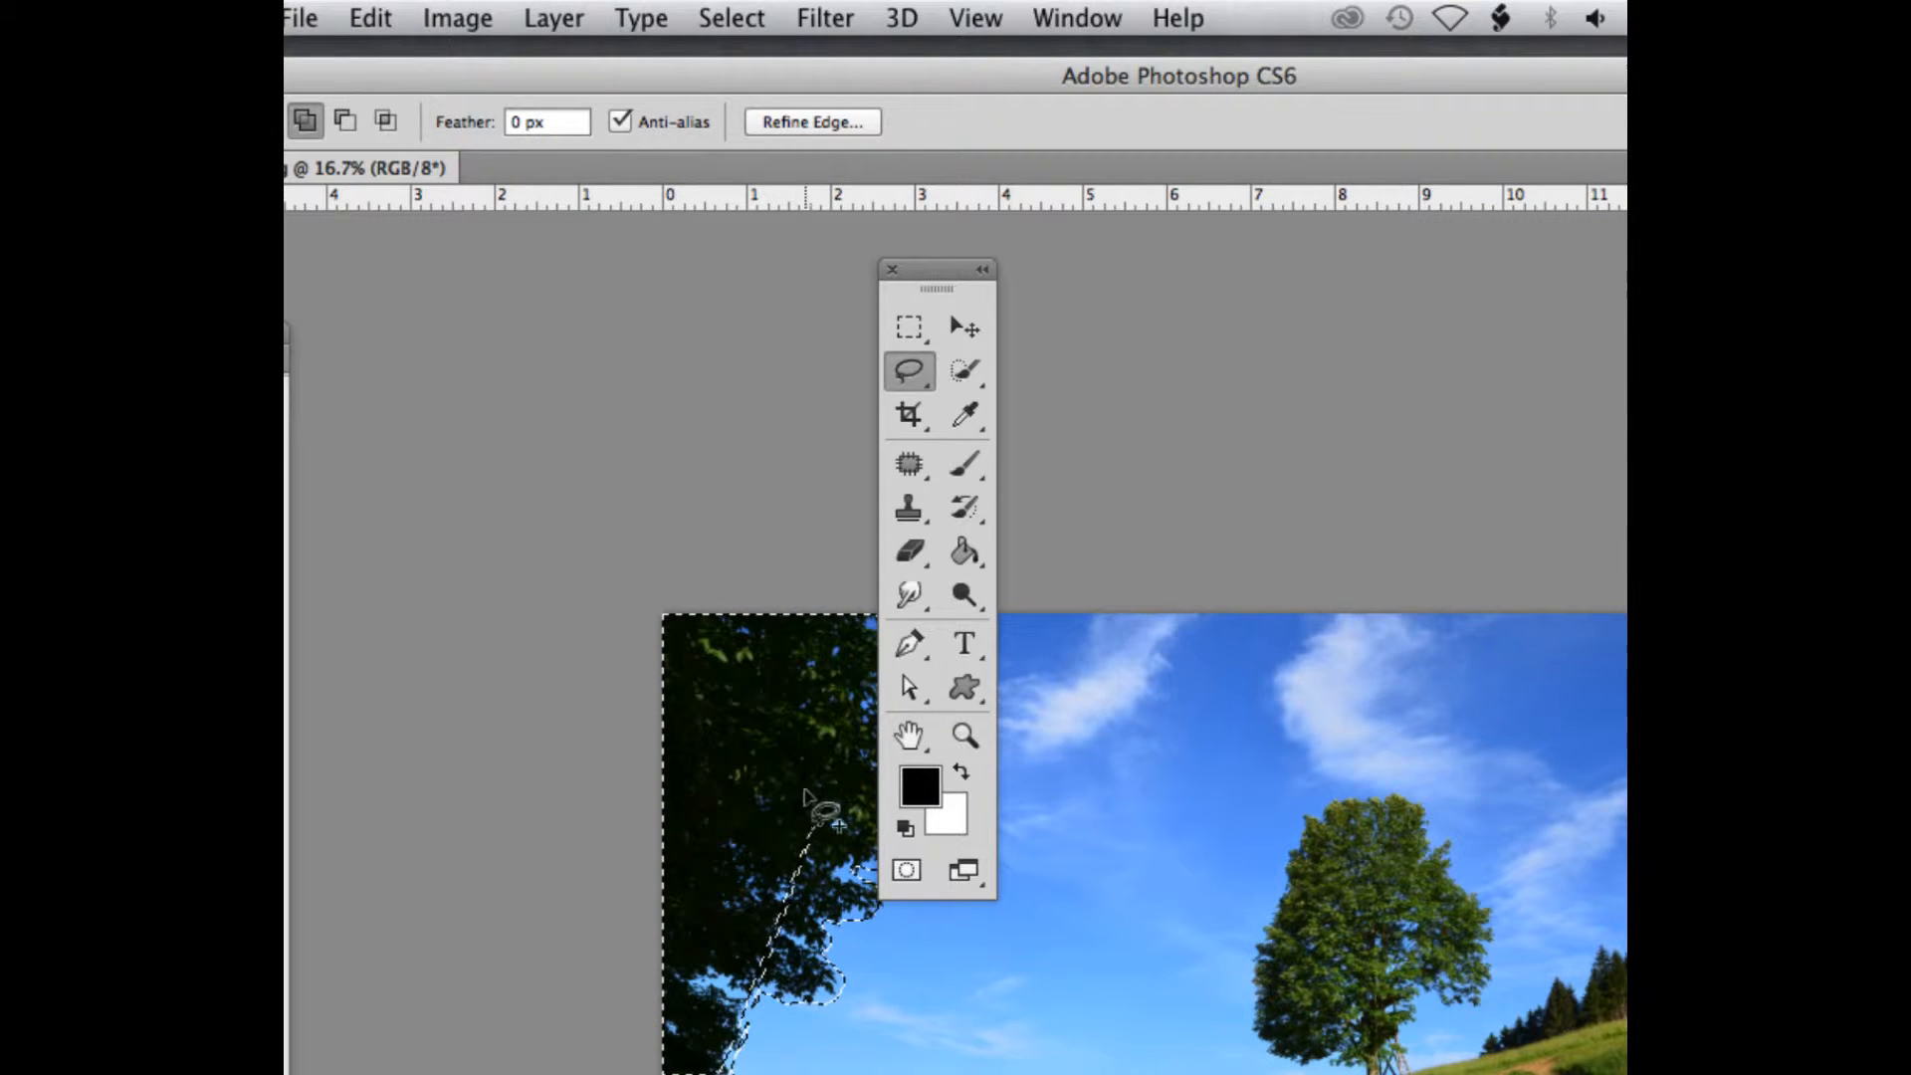
mouse_move(810, 797)
left_mouse_down()
mouse_move(761, 981)
mouse_move(792, 946)
mouse_move(813, 794)
left_mouse_up()
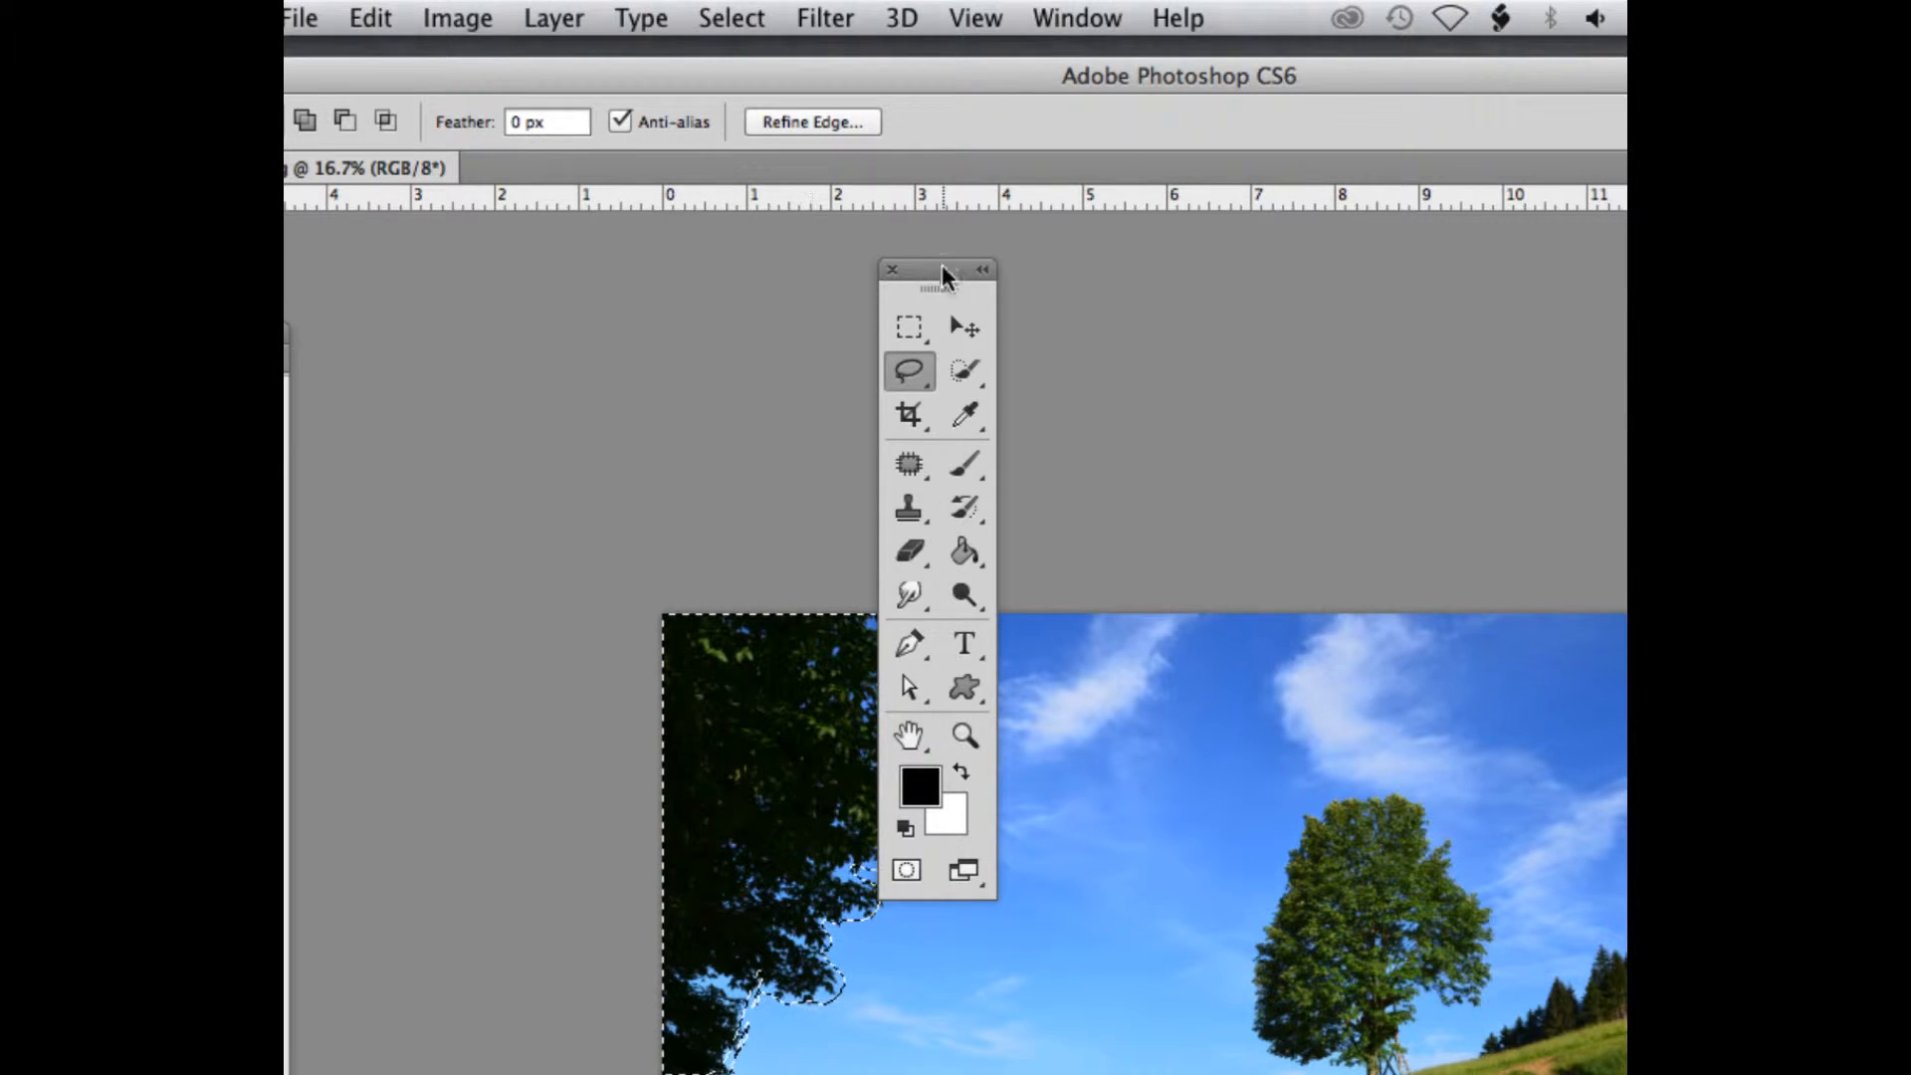
Try shifting the selected dark tree across the sky with the Move Tool, undo the move and clear the selection
left_click_drag(943, 277, 408, 237)
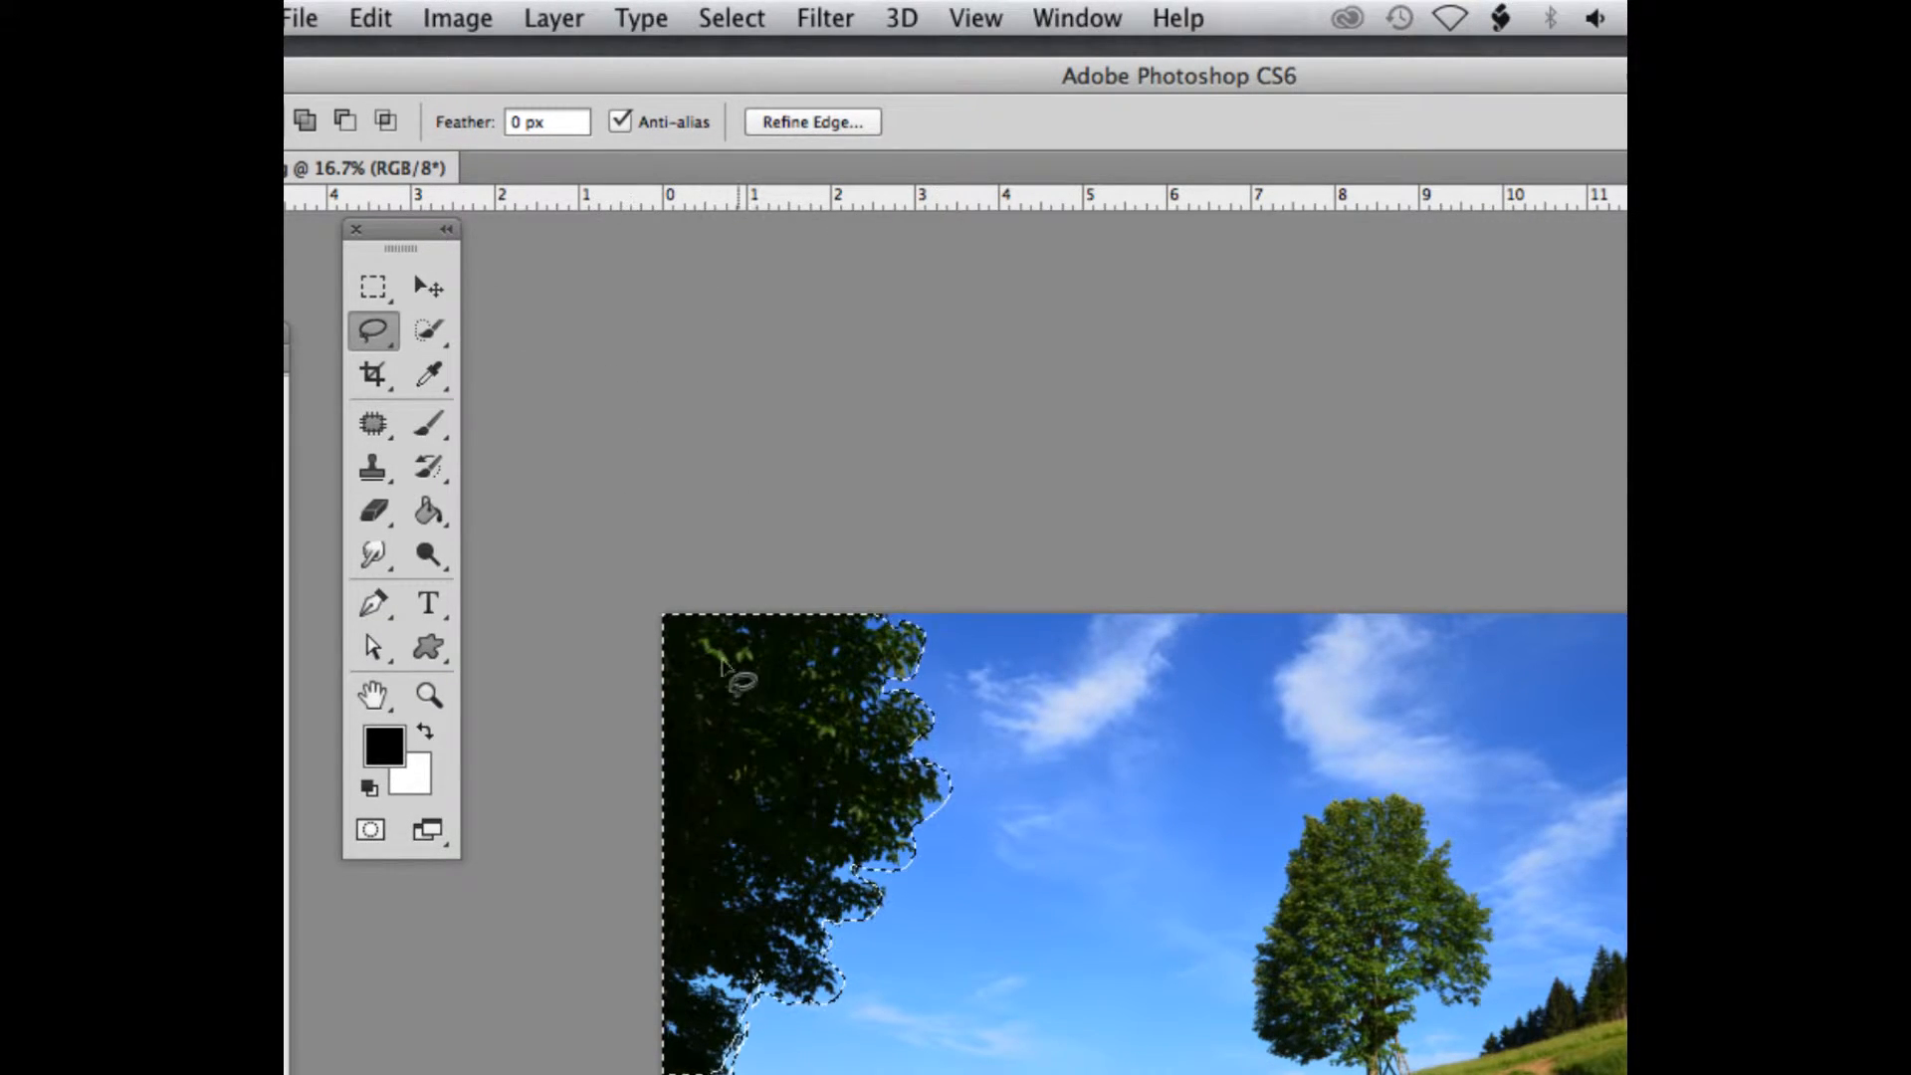
left_click(429, 287)
left_click_drag(869, 721, 1170, 722)
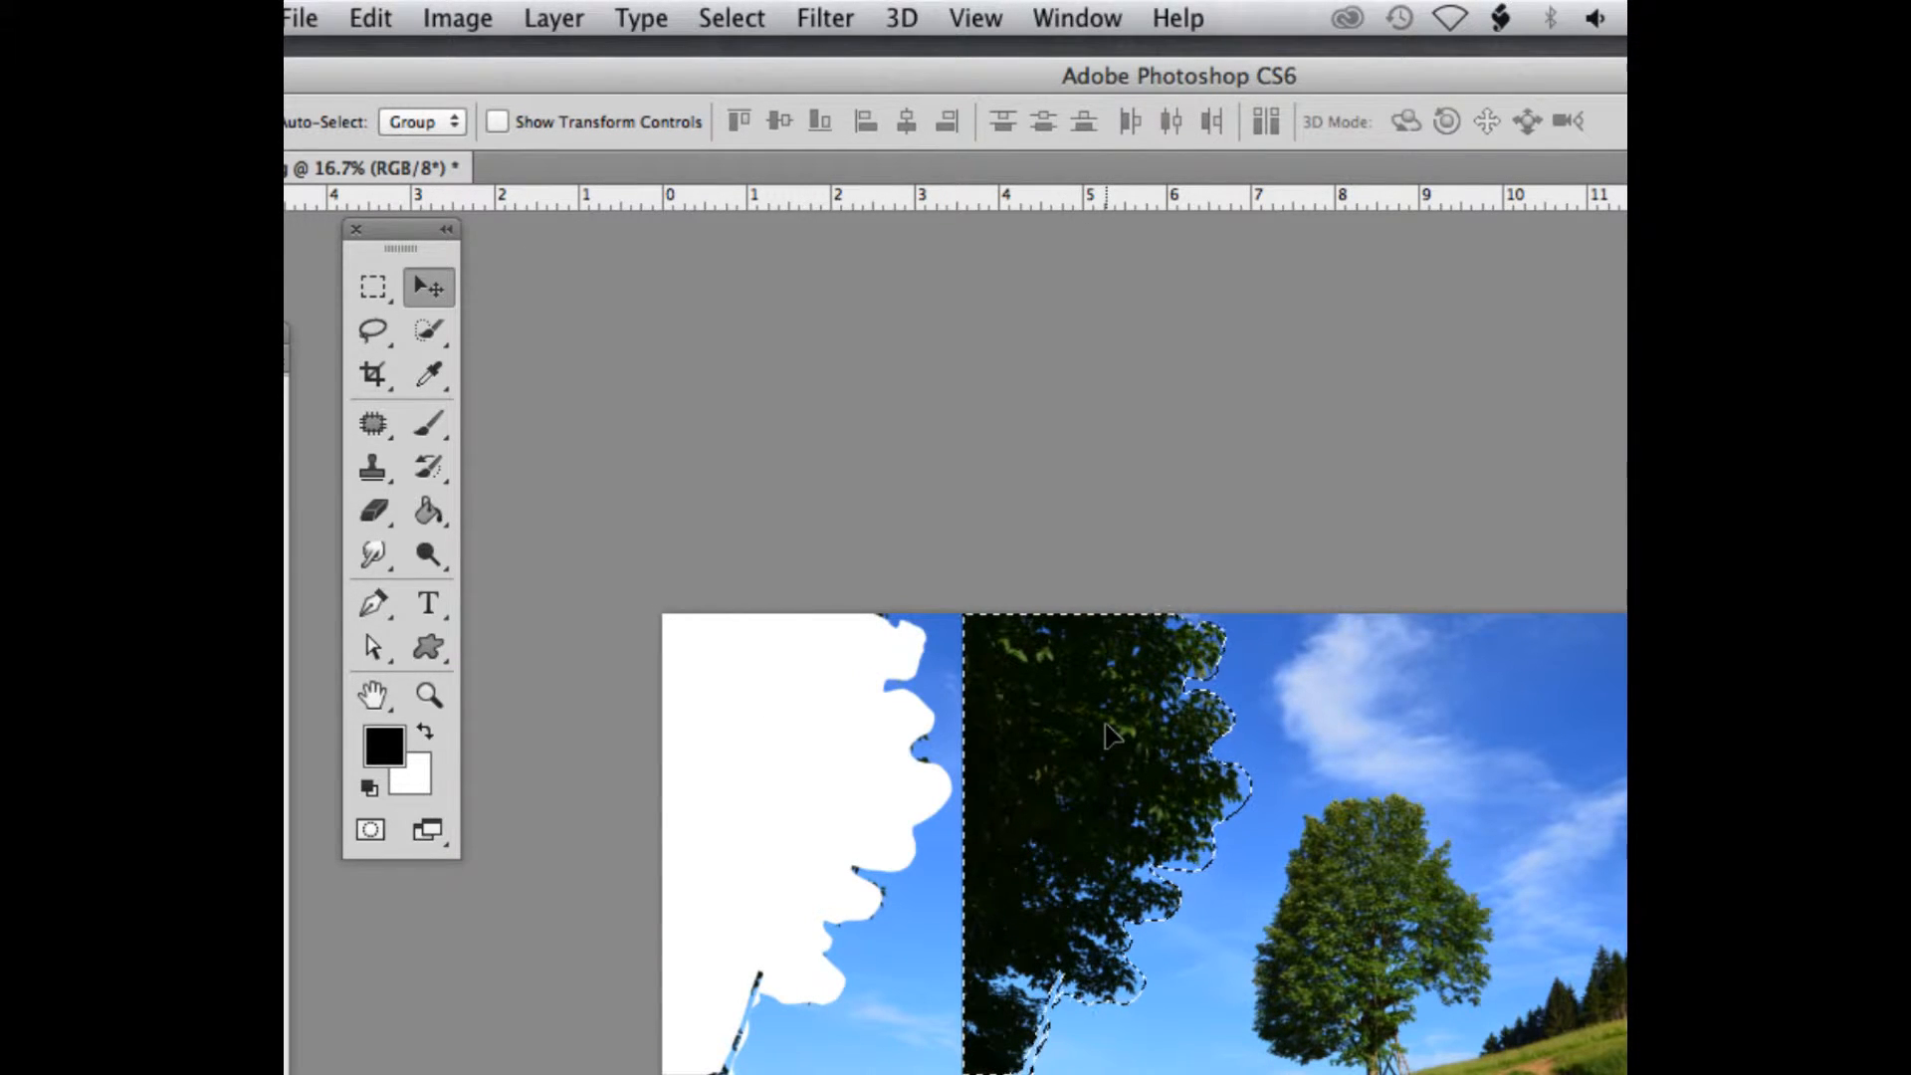
key("super+z")
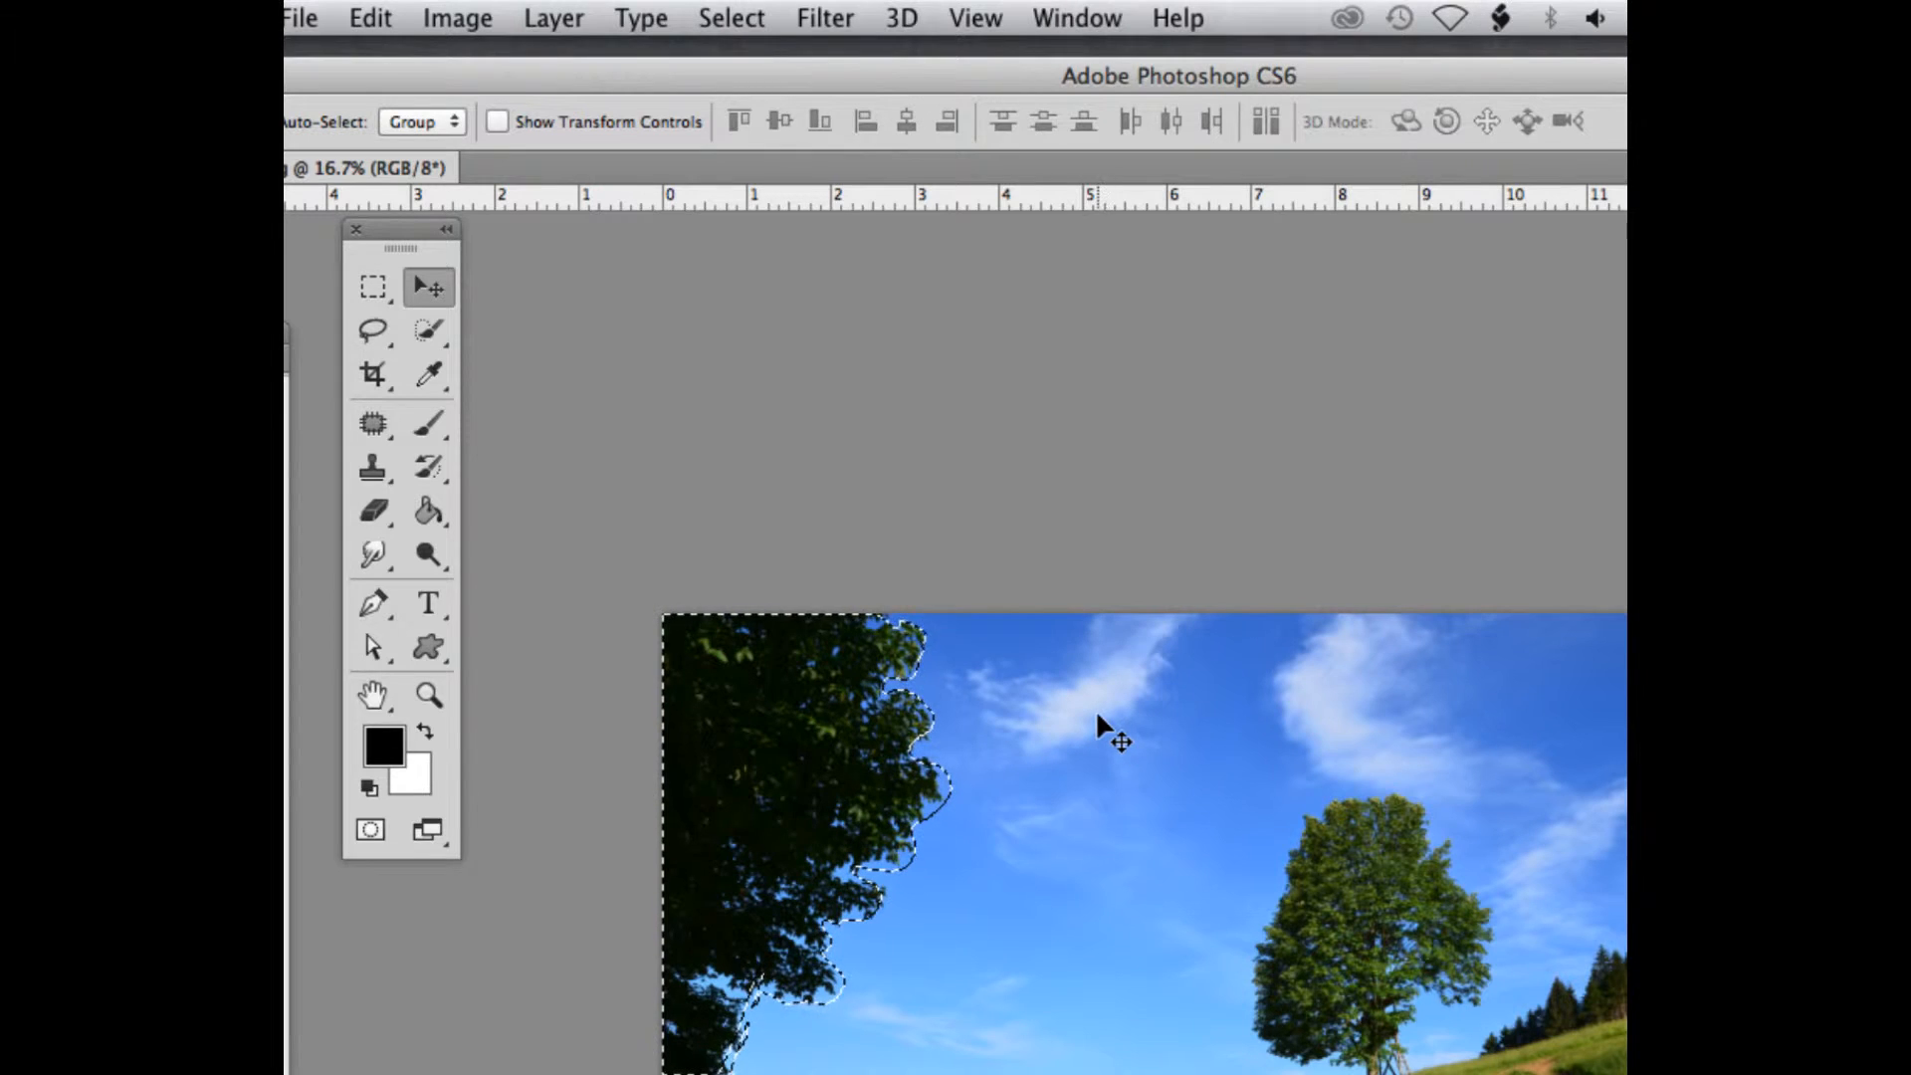
key("super+d")
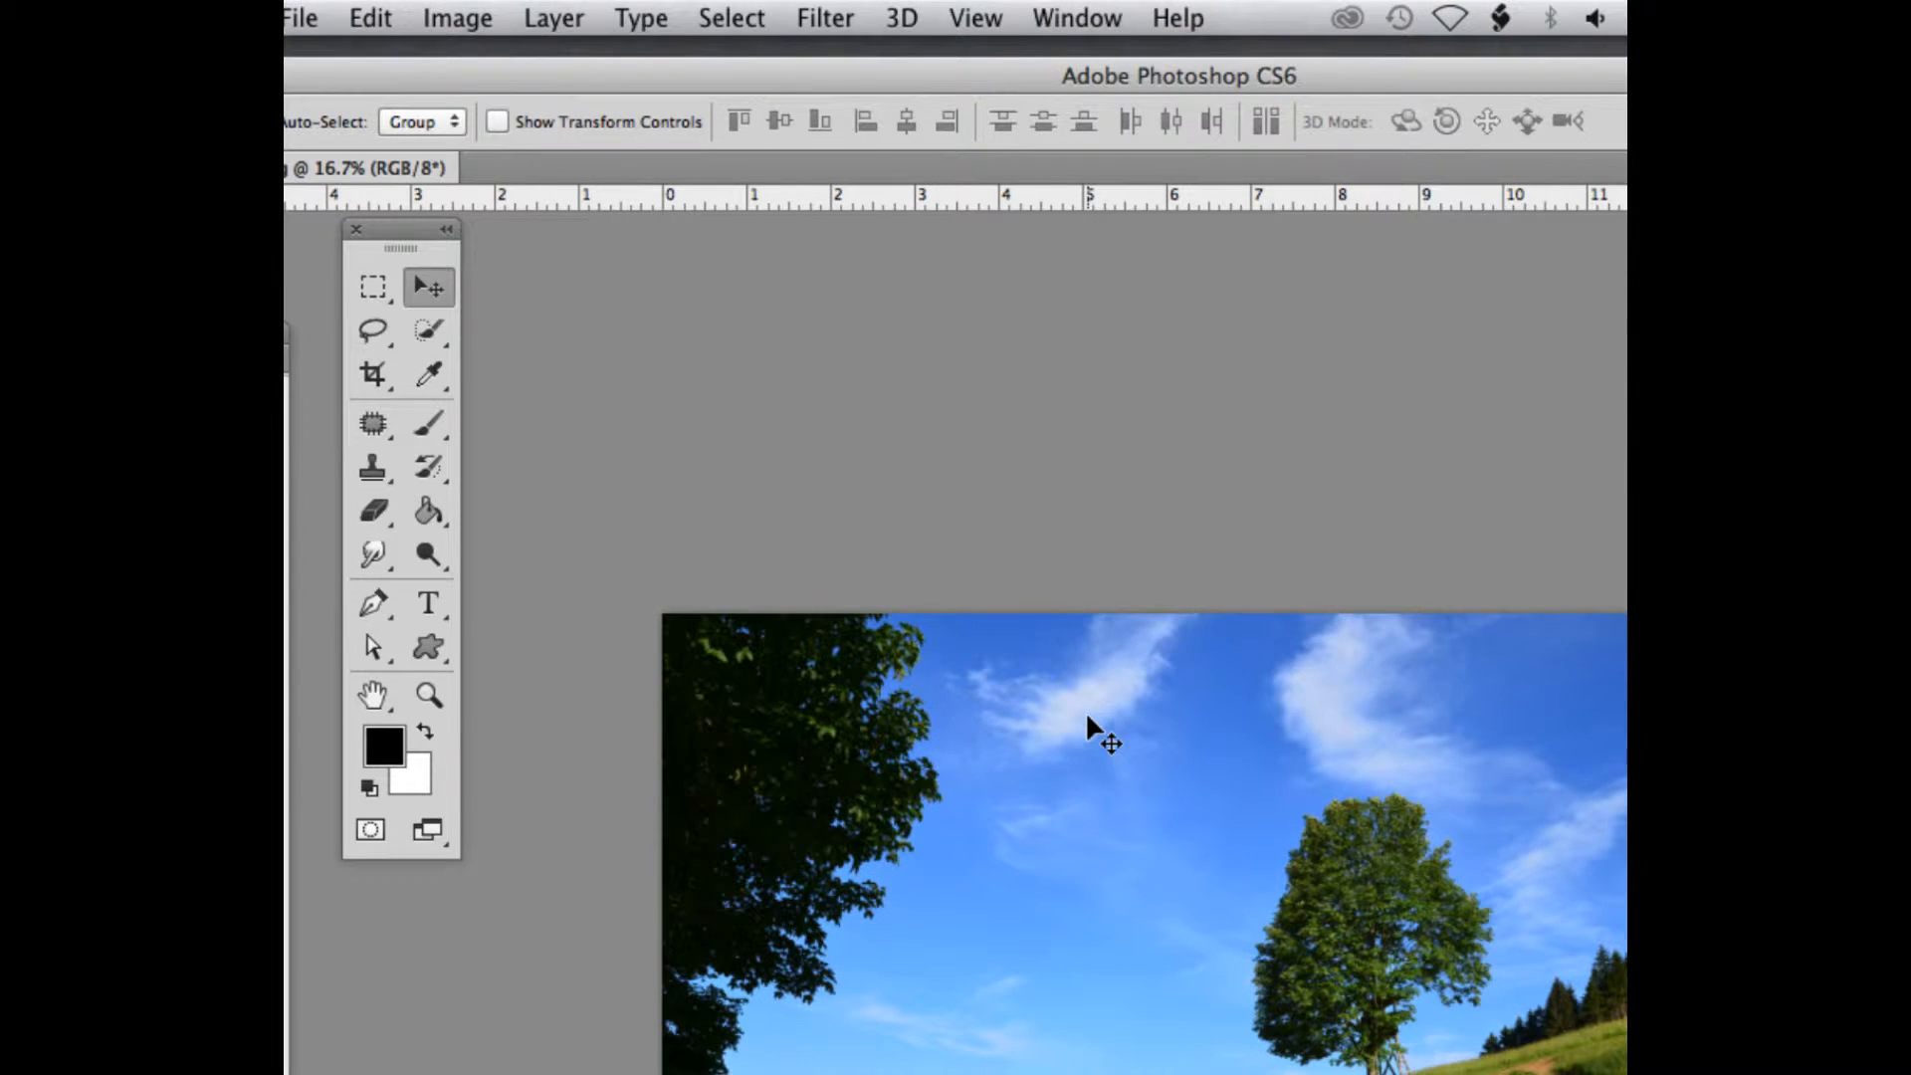
Try the Polygonal Lasso Tool with a crisscrossing straight-edged selection across the sky, tree and hill, and deselect it
key("super+plus")
left_click(370, 334)
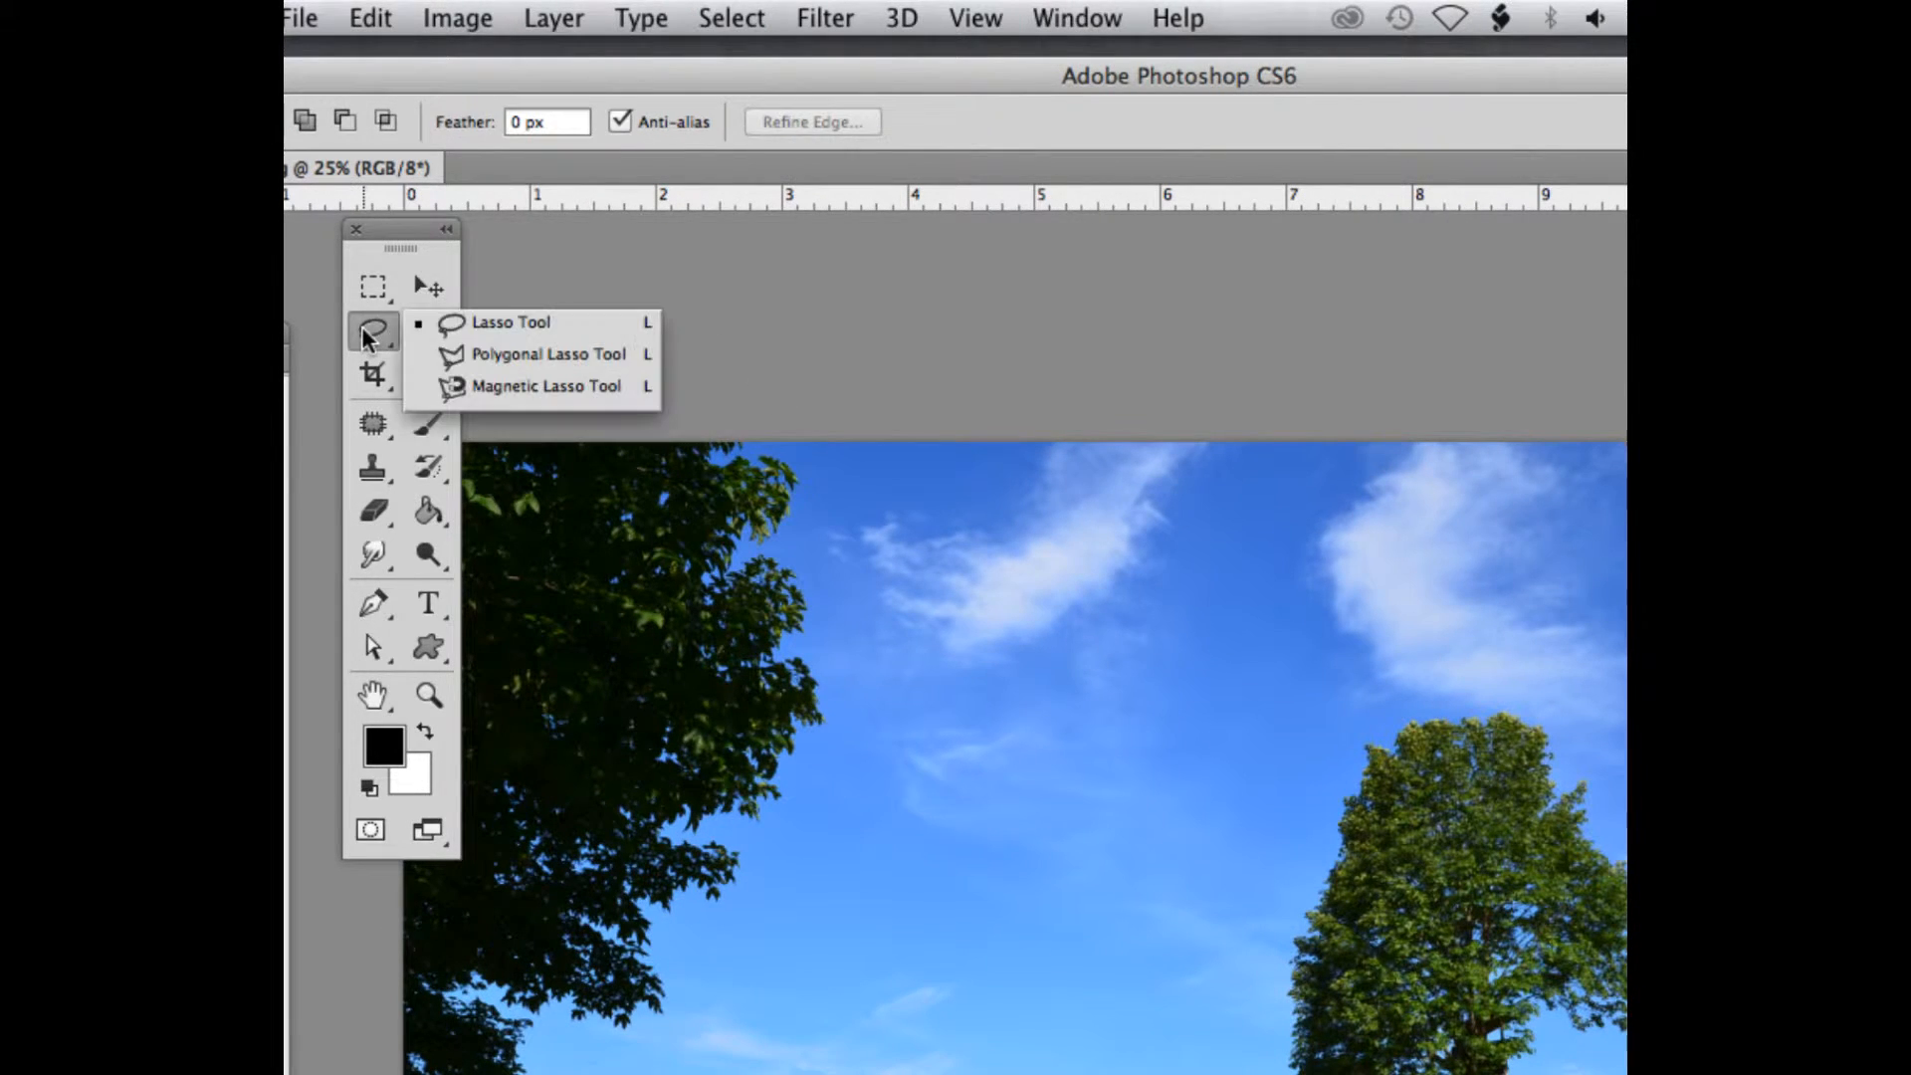
left_click(482, 353)
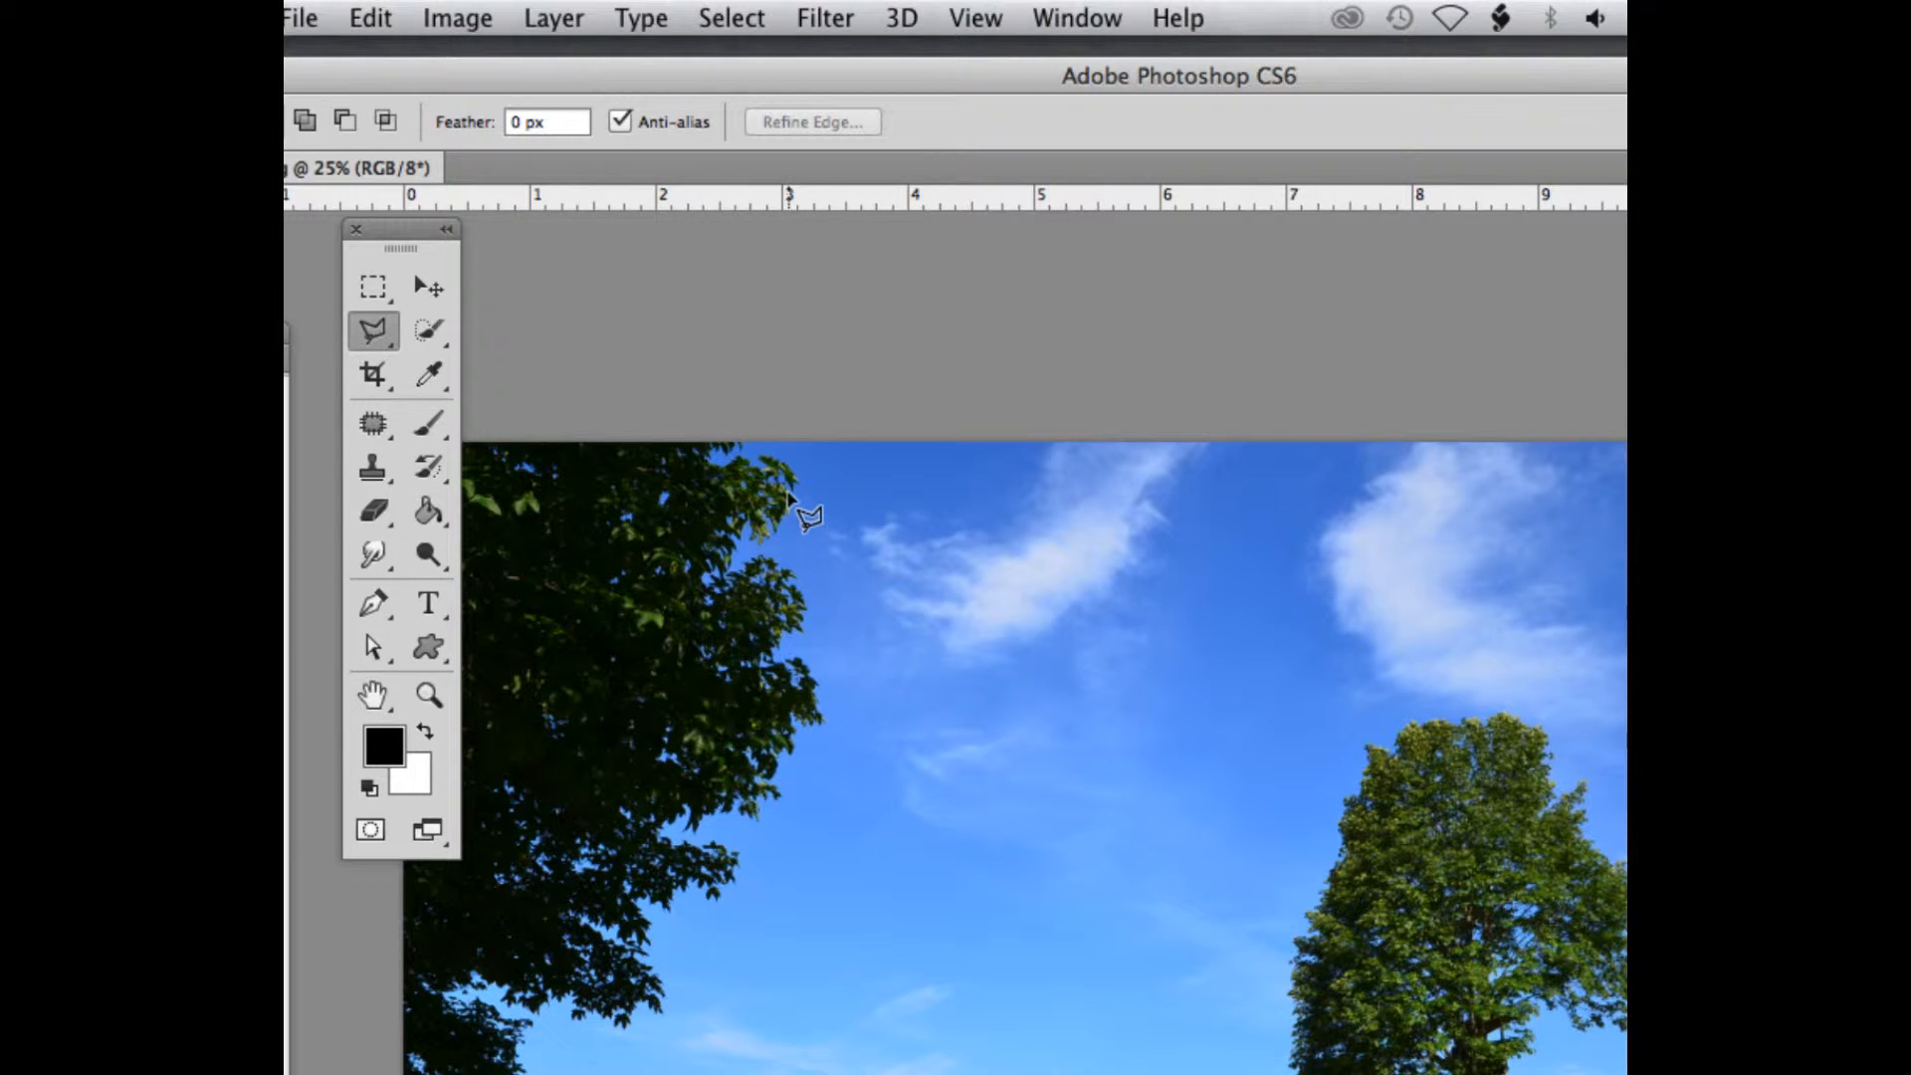
left_click(746, 443)
left_click(813, 470)
left_click(840, 553)
left_click(928, 498)
left_click(719, 601)
left_click(1082, 759)
left_click(1264, 648)
left_click(641, 18)
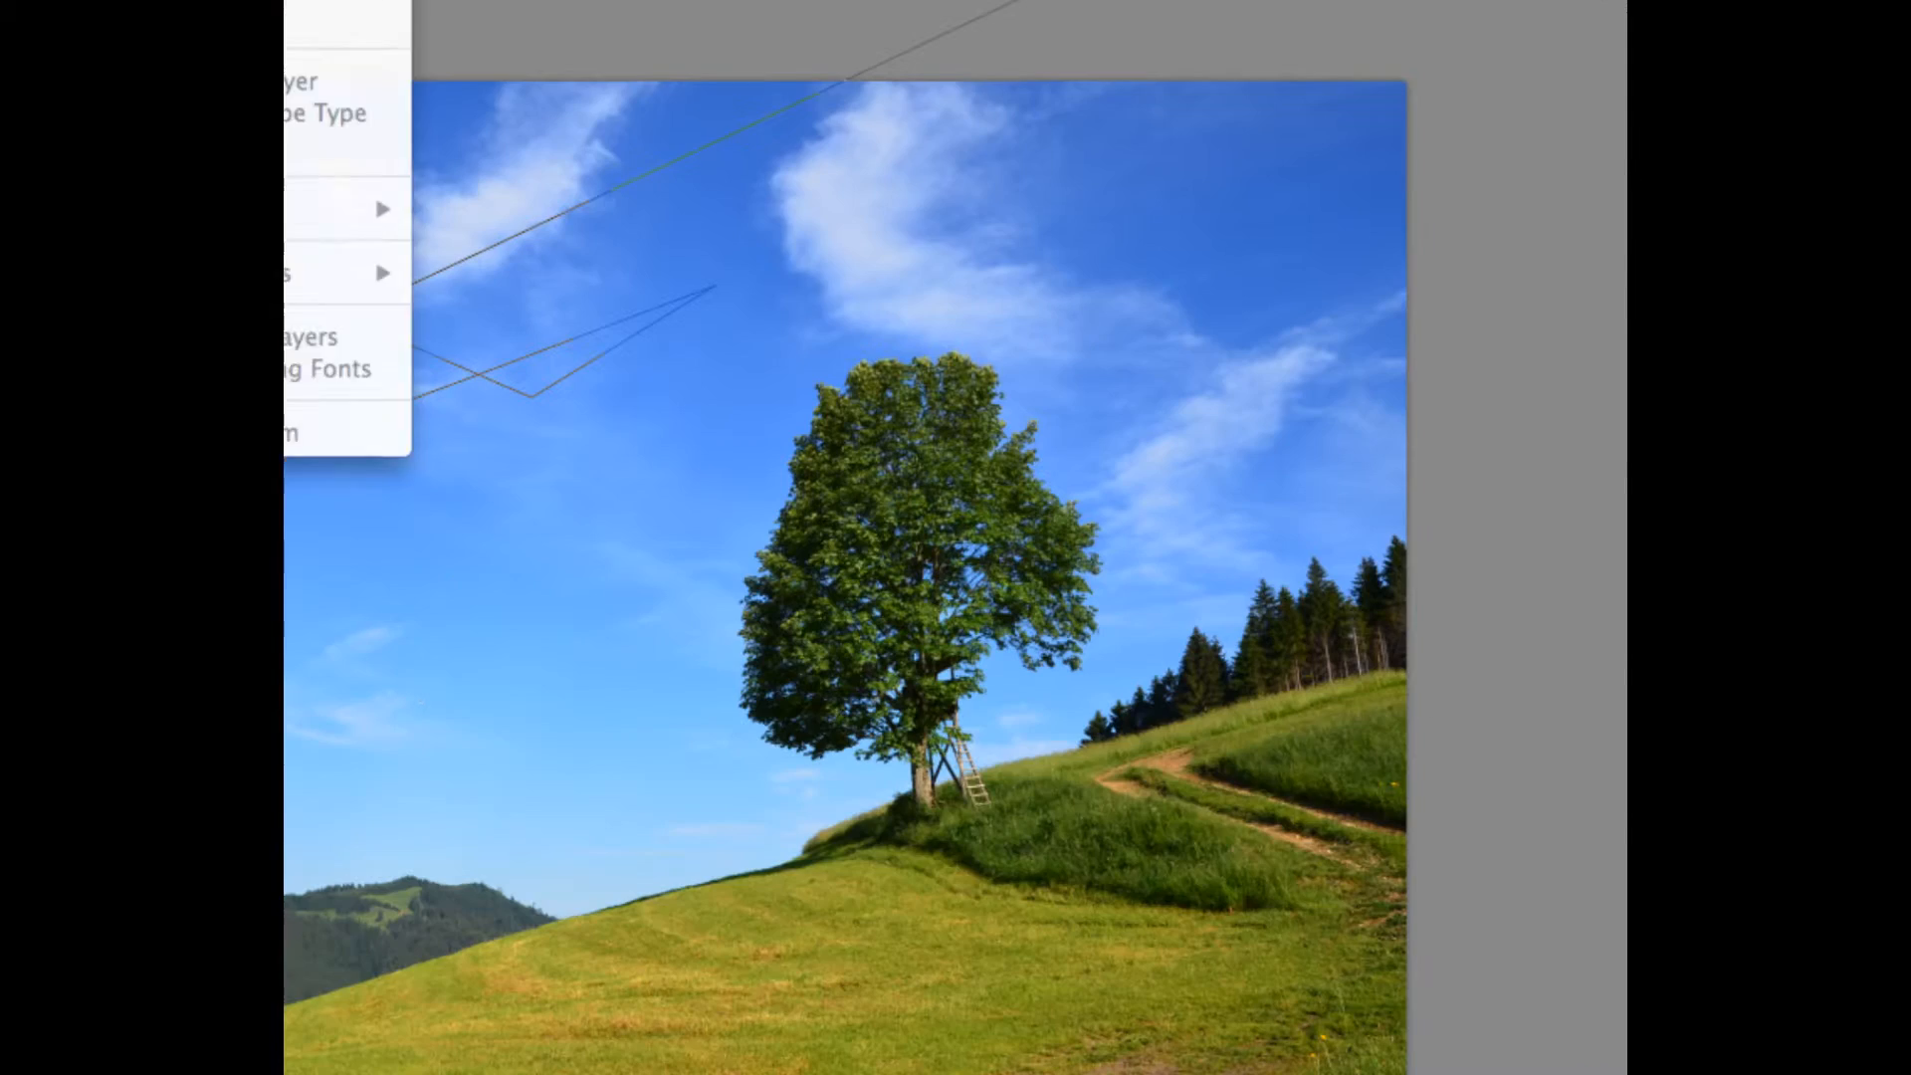
left_click(1014, 958)
left_click(955, 1023)
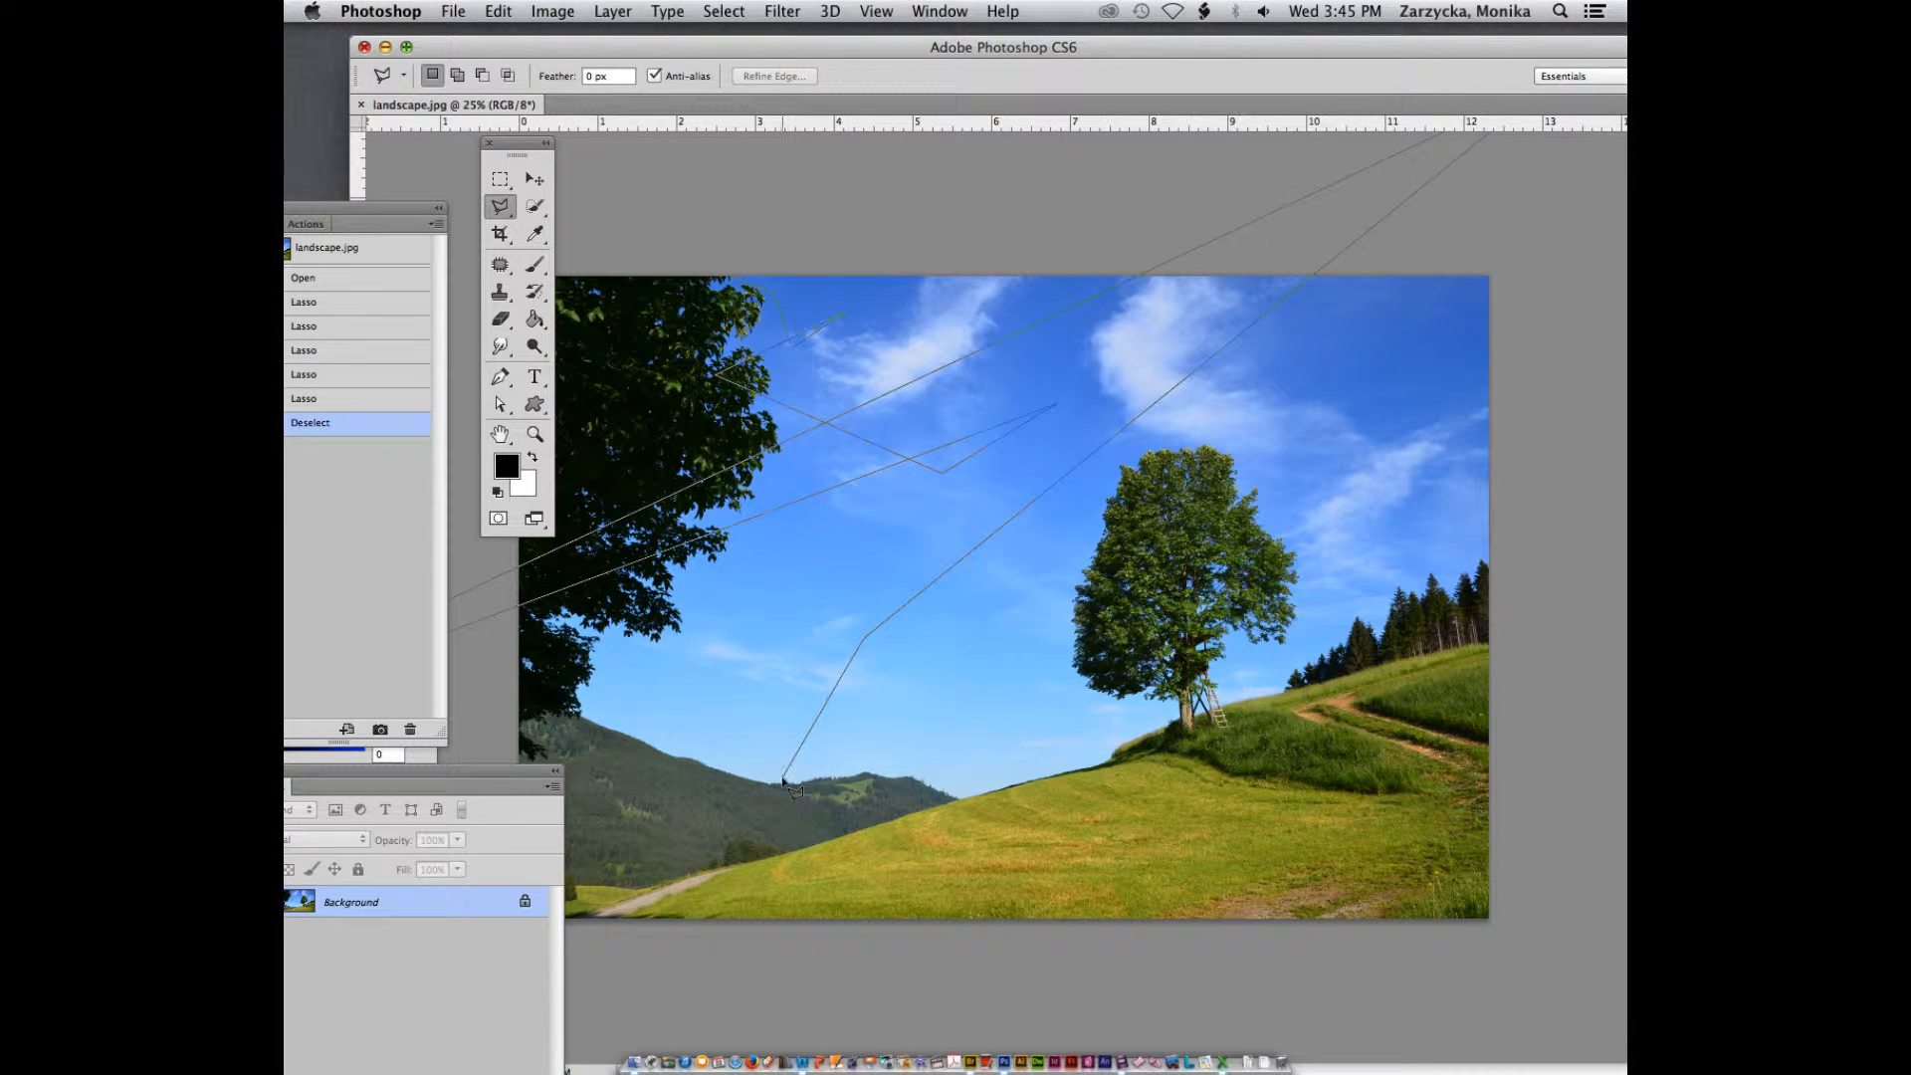
left_click(918, 767)
left_click(1261, 679)
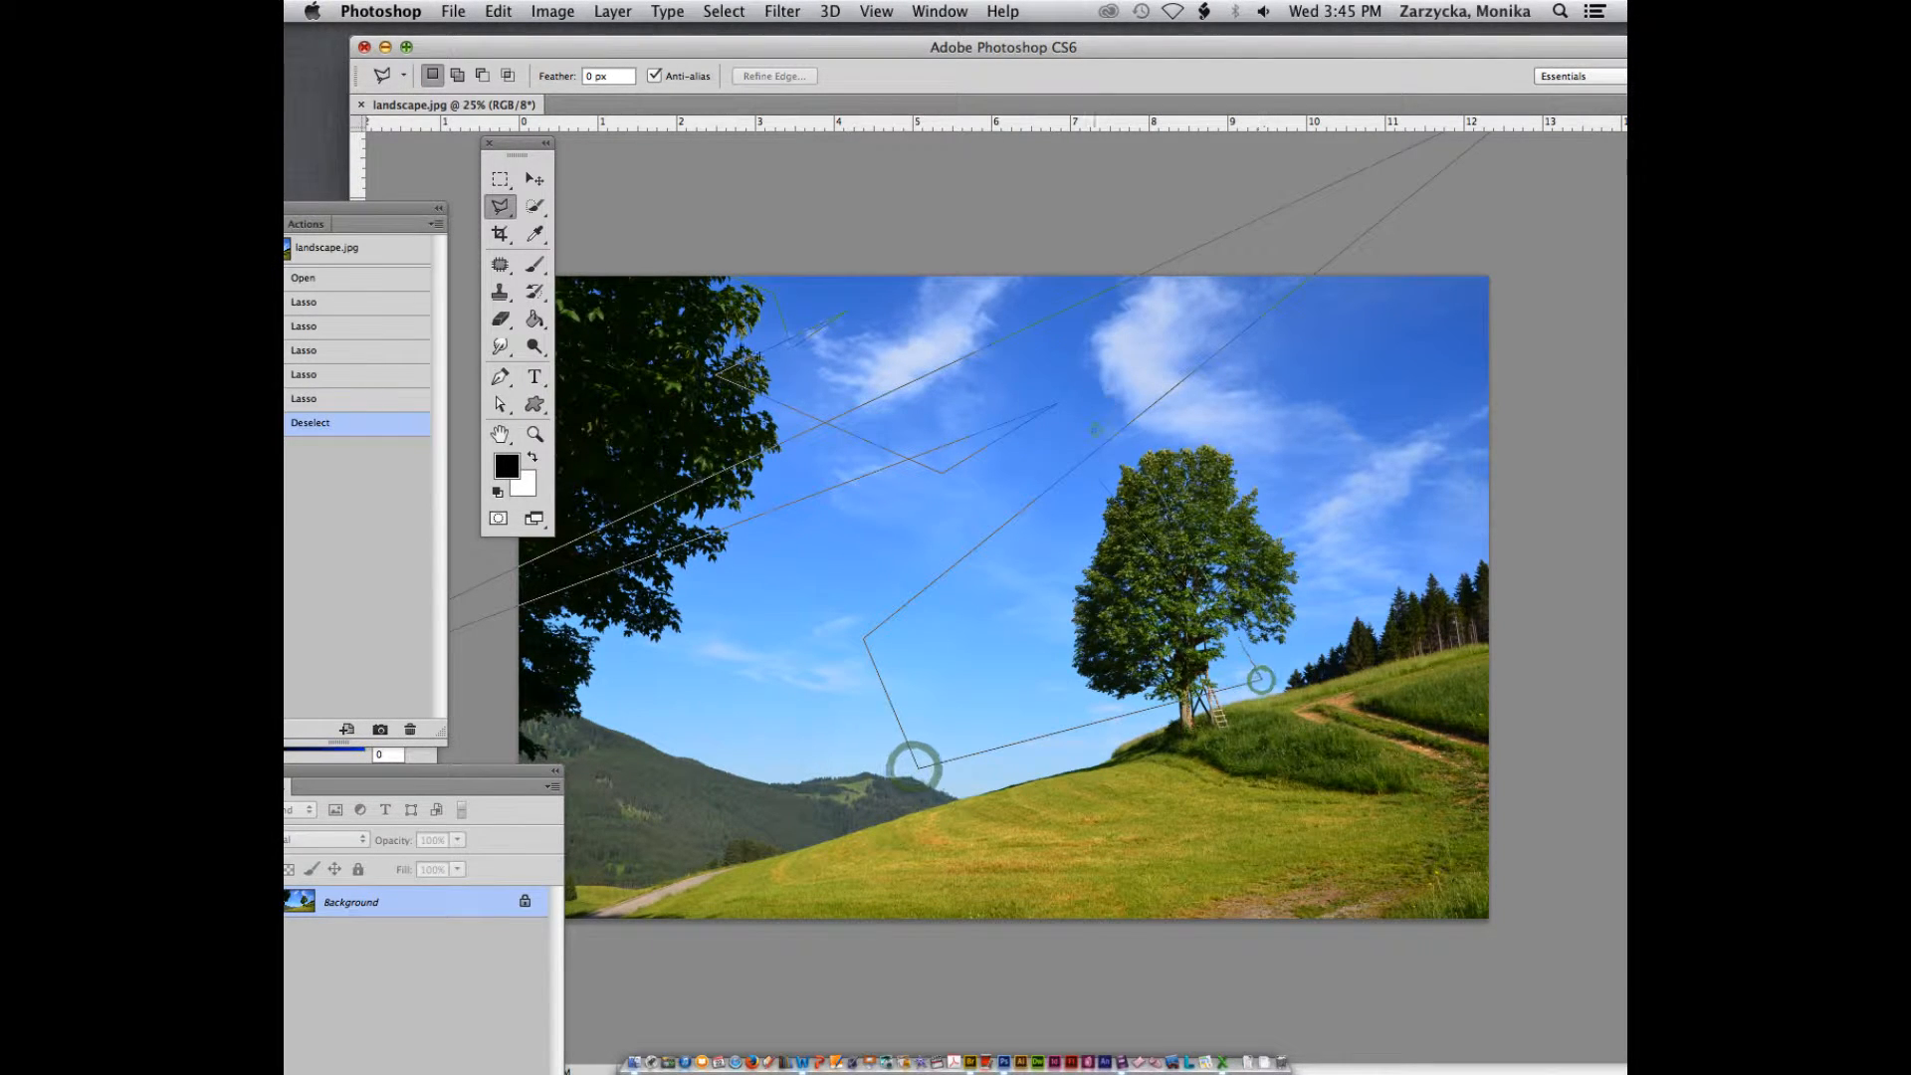
left_click(1102, 386)
left_click(794, 366)
left_click(990, 790)
left_click(1410, 791)
left_click(1611, 339)
left_click(864, 44)
left_click(883, 361)
double_click(1053, 547)
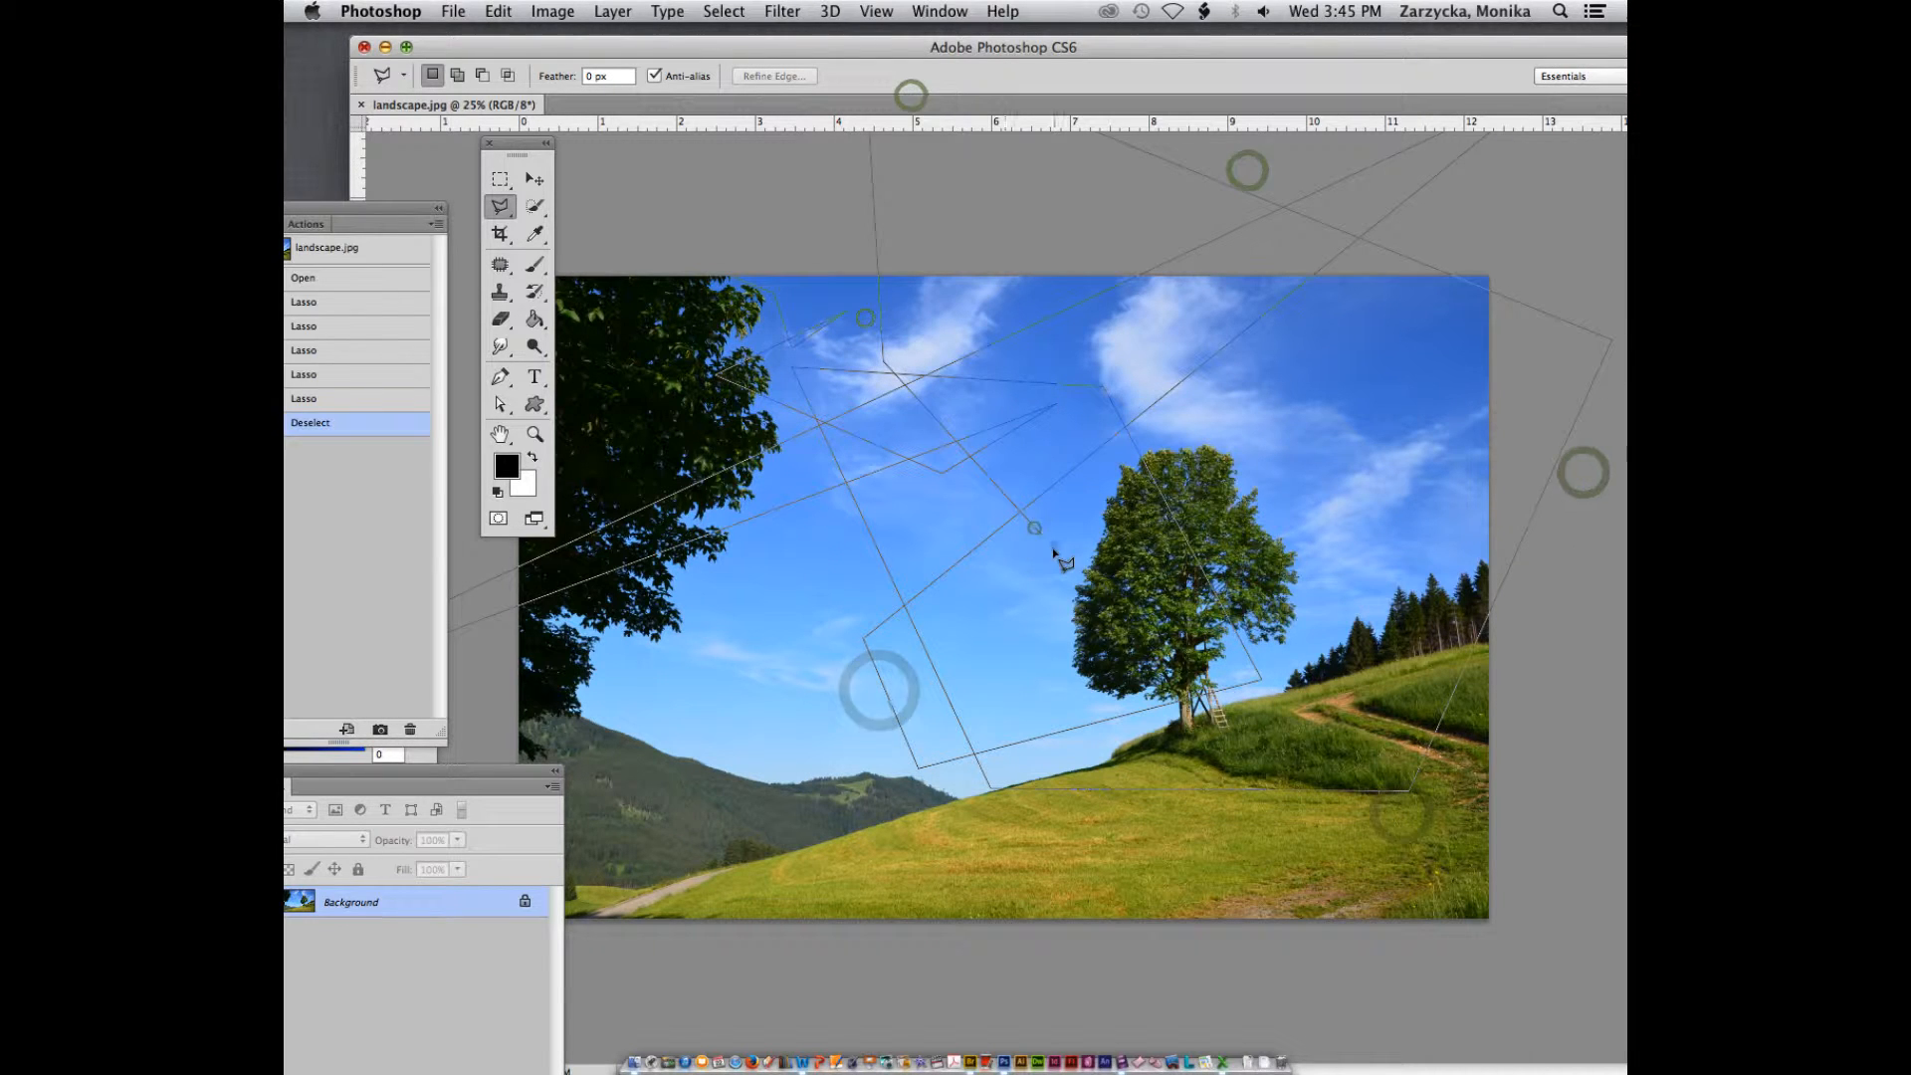
double_click(994, 648)
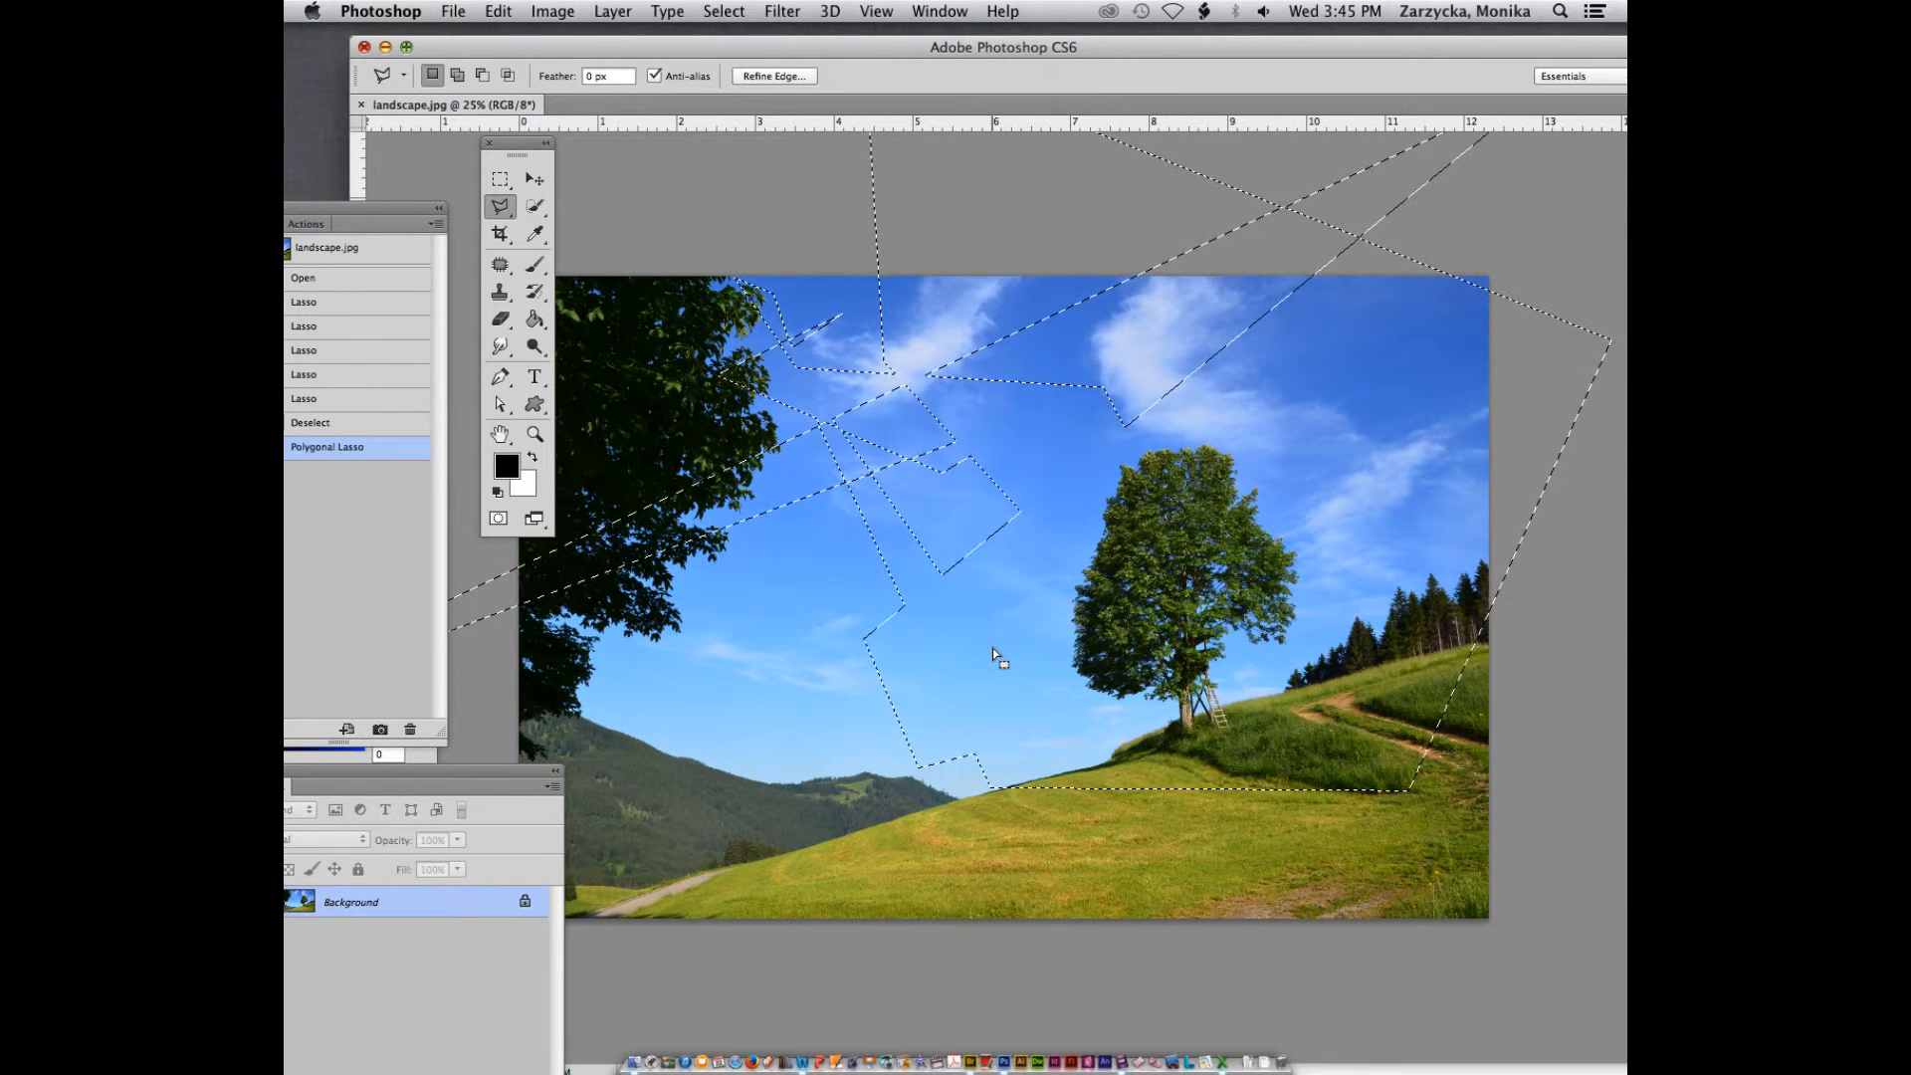
key("super+d")
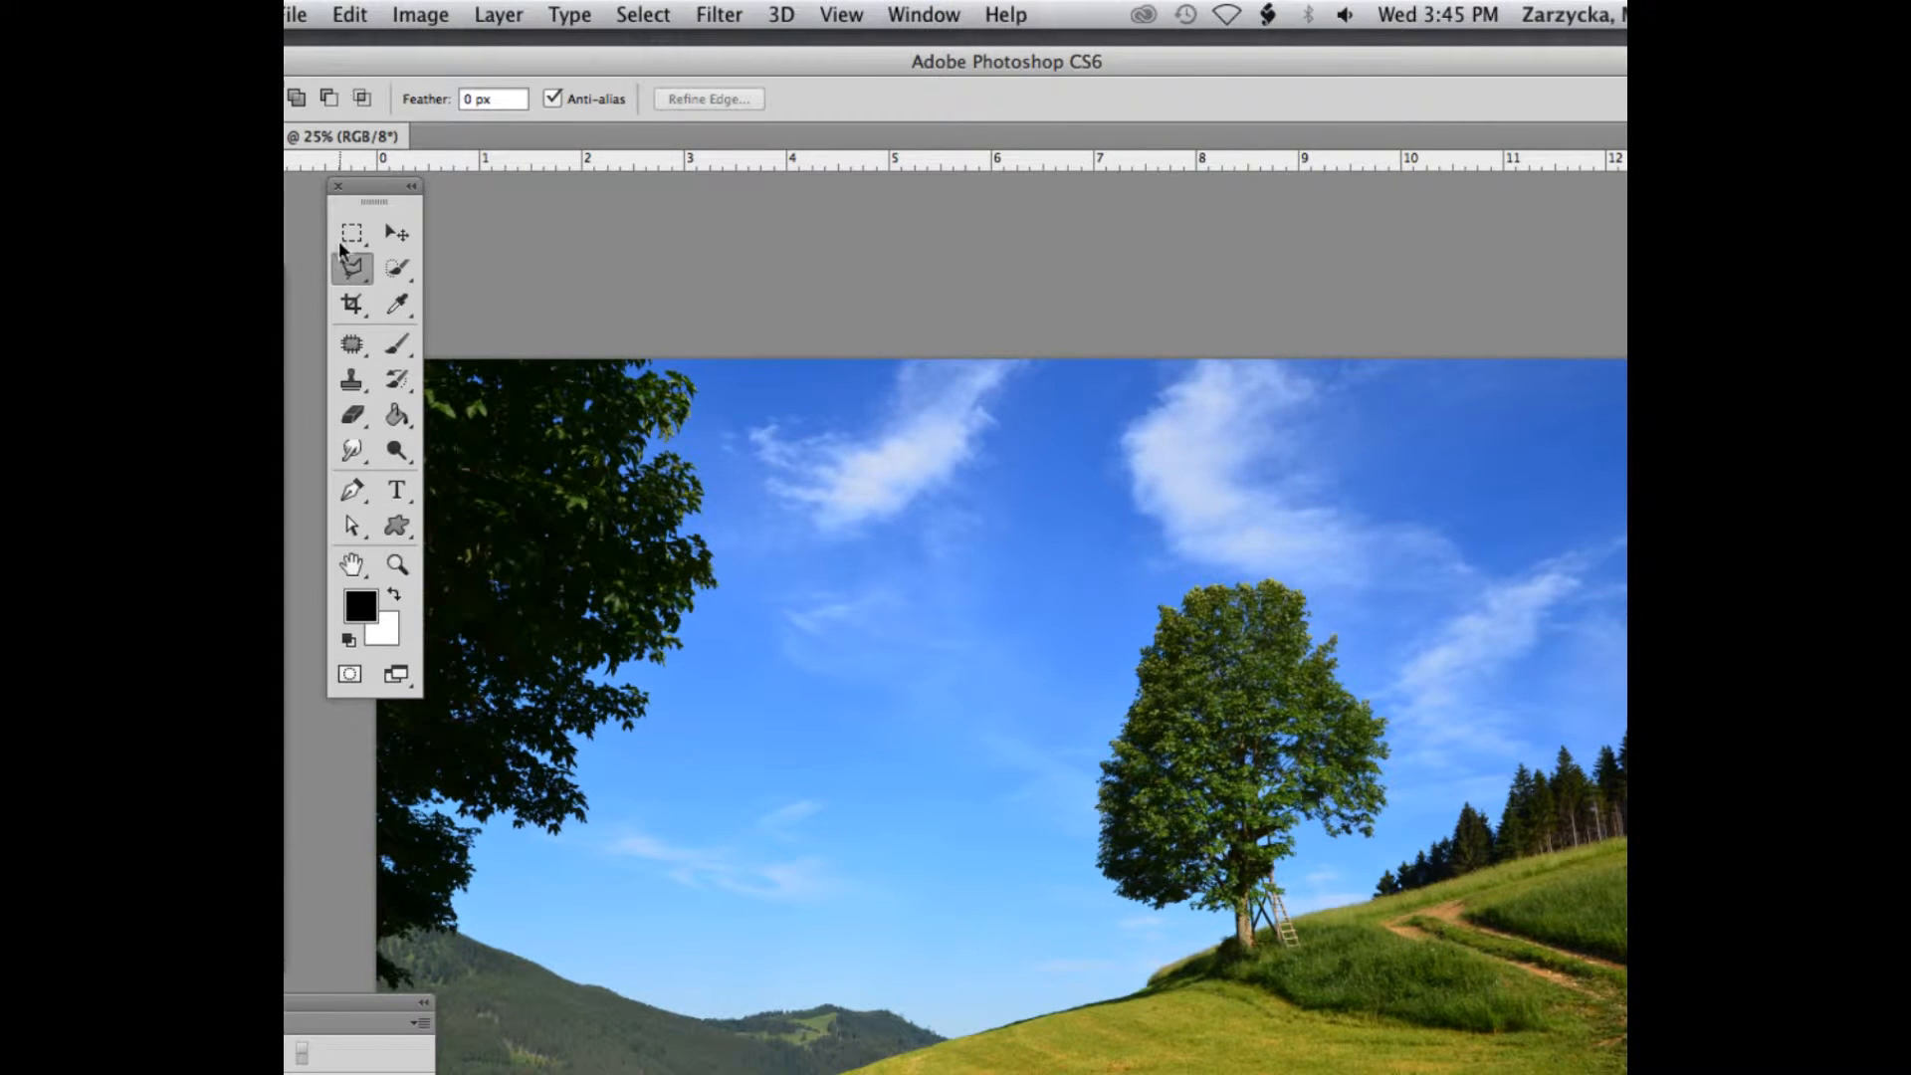
Trace the dark tree's outer foliage edge with the Magnetic Lasso Tool and close the selection from the sky below it
left_click_drag(347, 277, 423, 314)
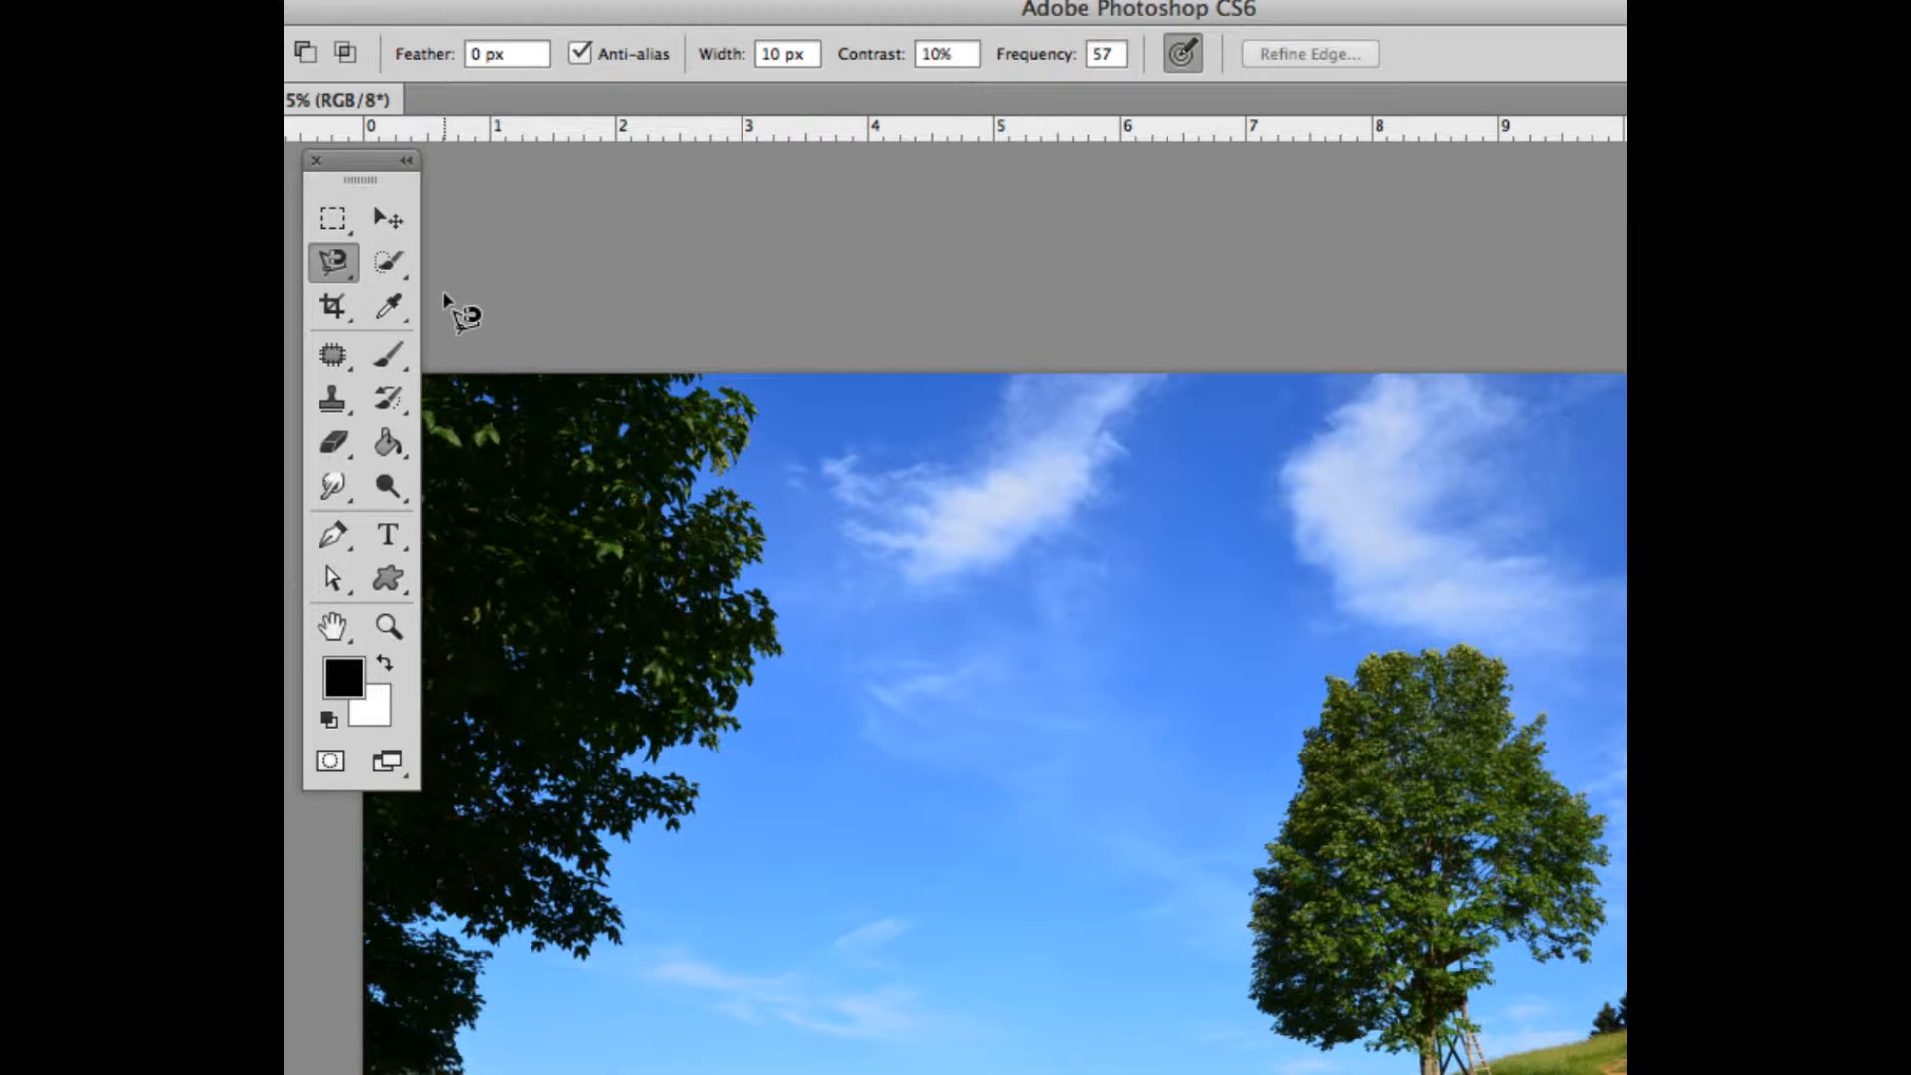
left_click(712, 387)
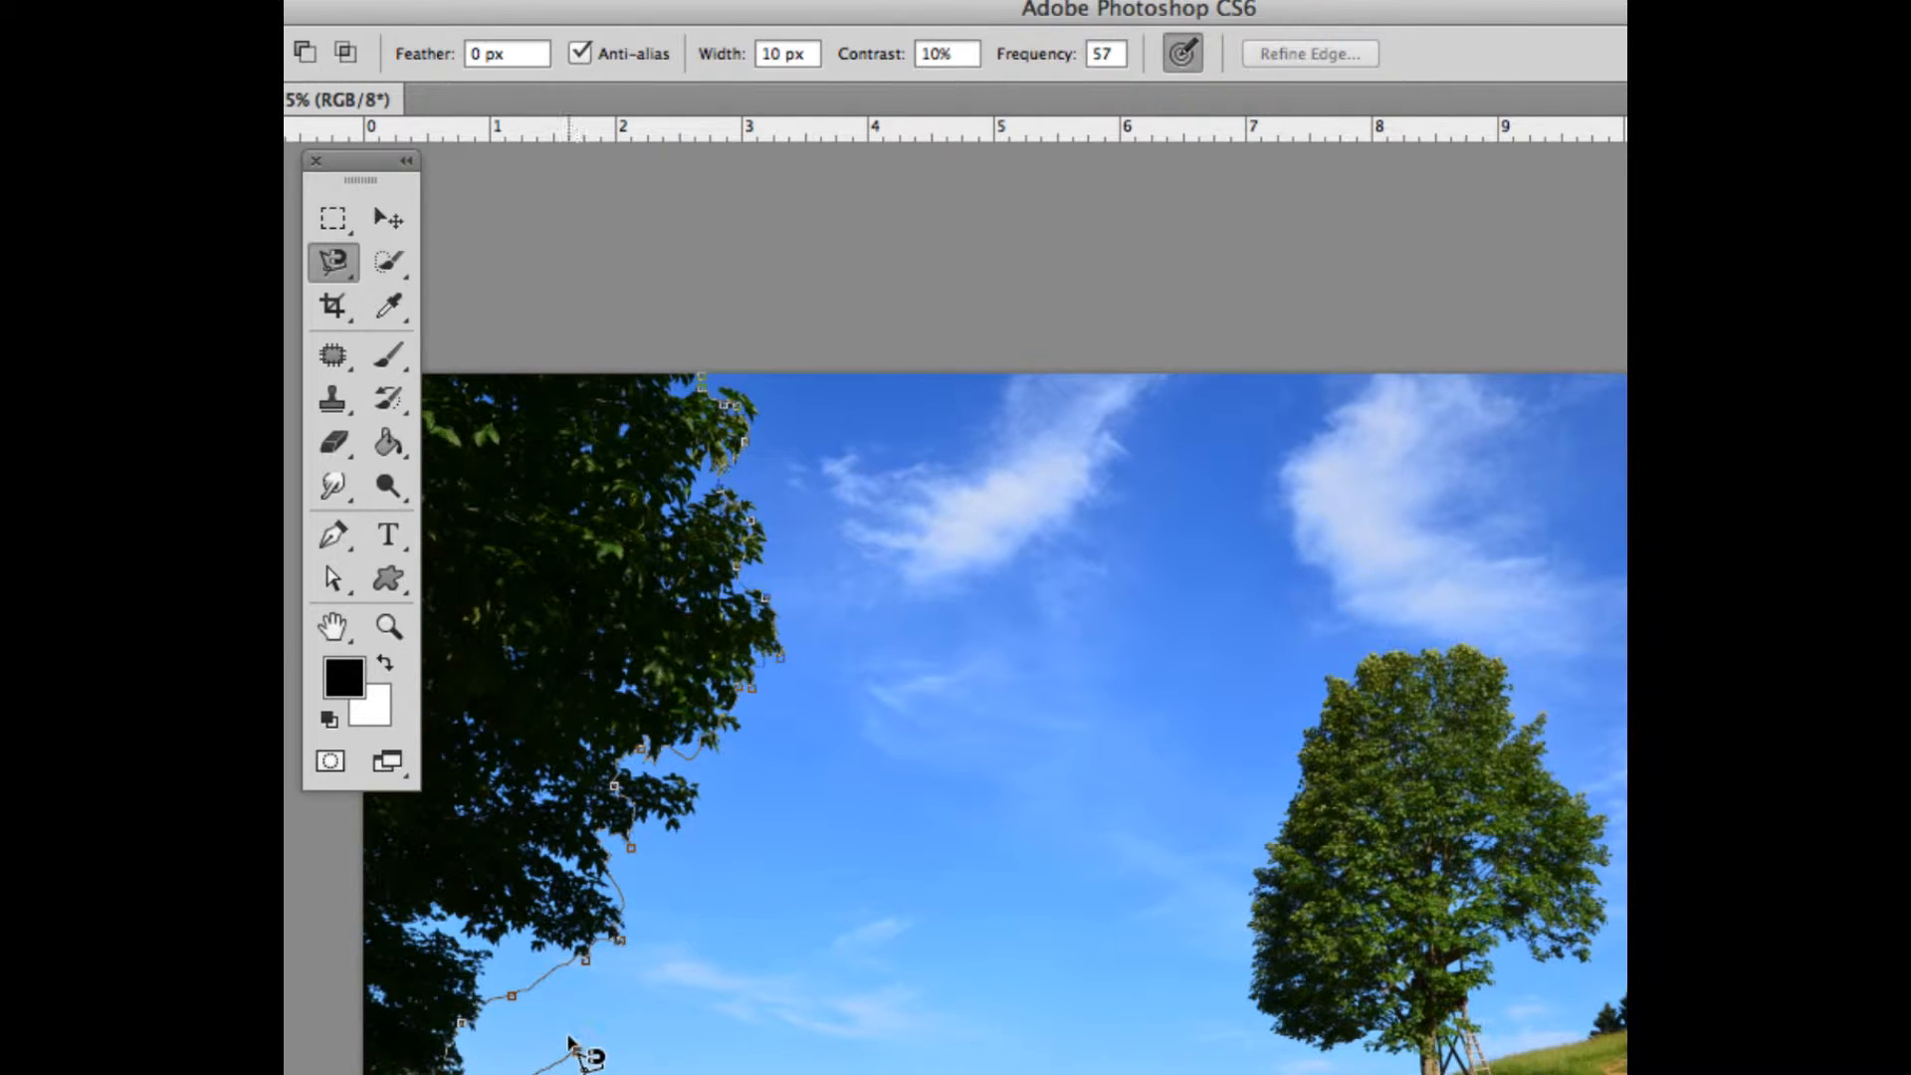
double_click(574, 1043)
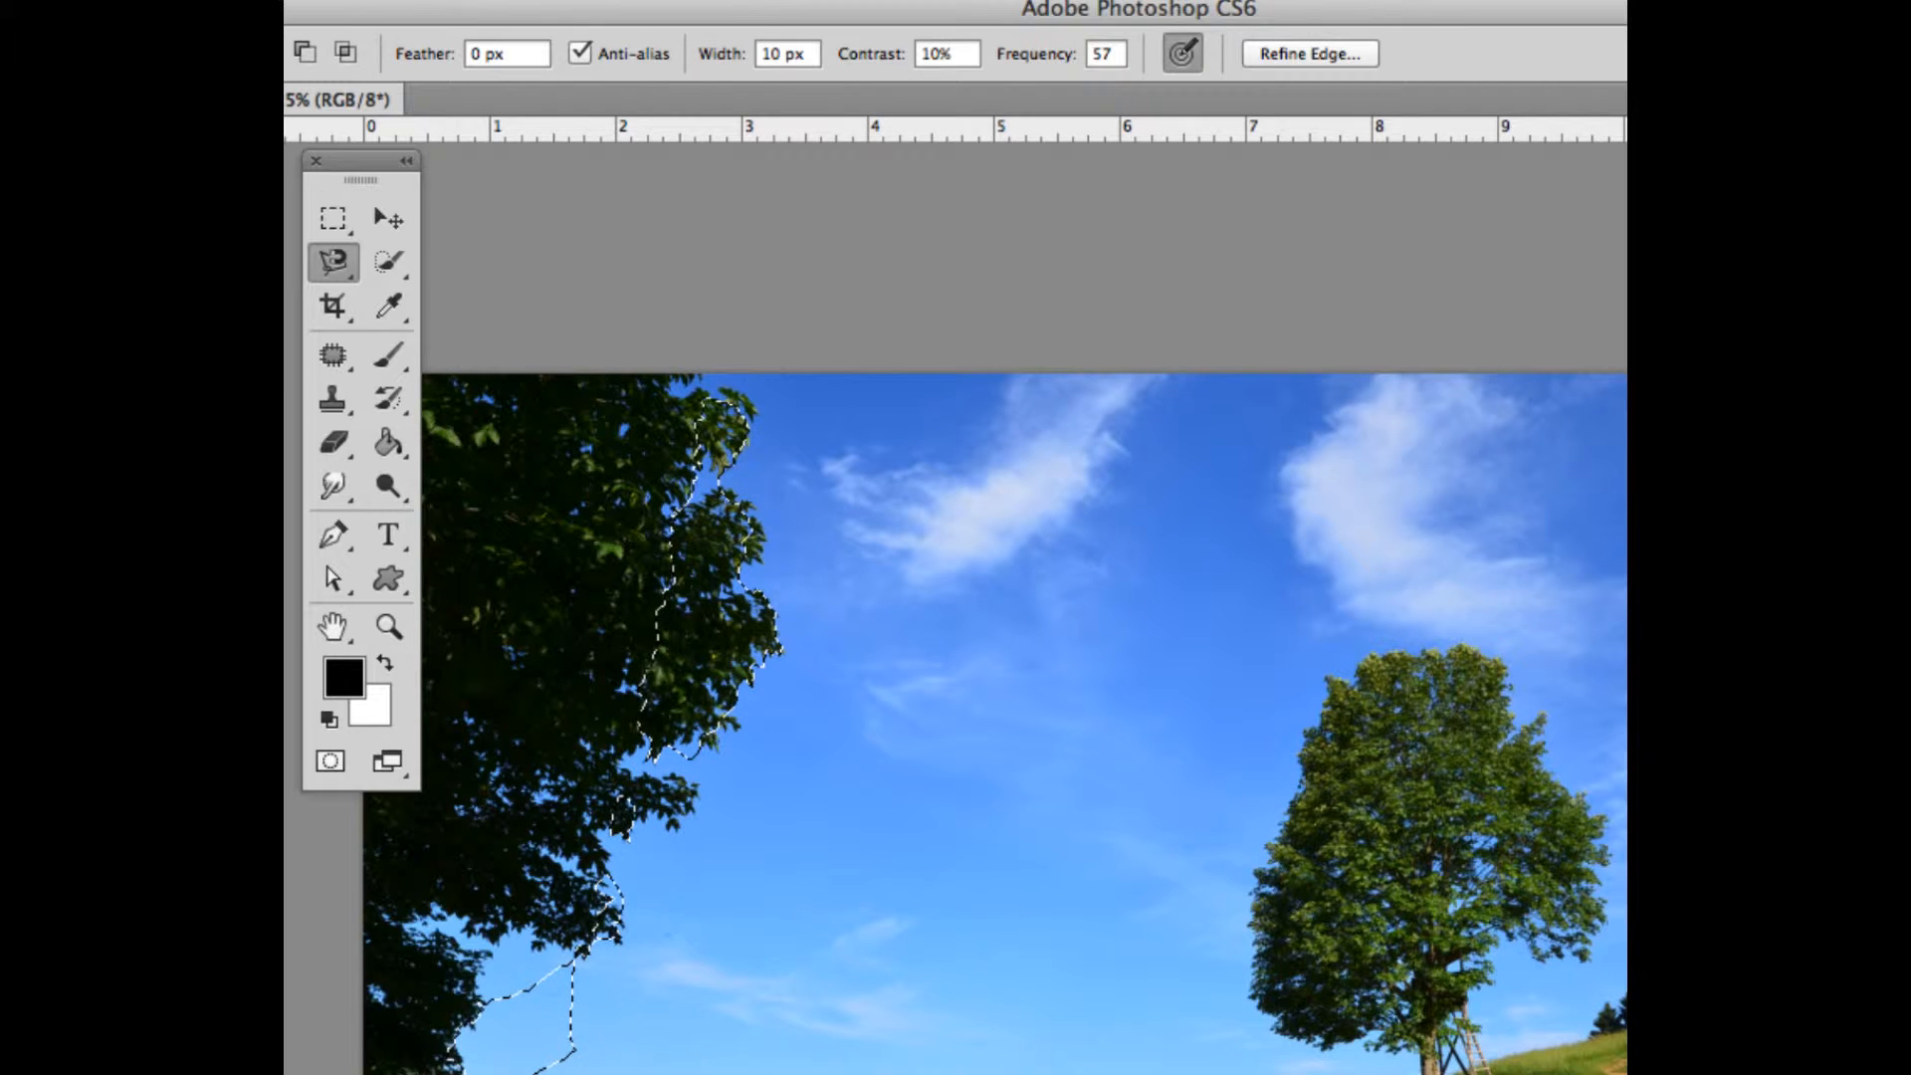
Try shifting the magnetically selected foliage into the sky with the Move Tool, undo the move and deselect
left_click(389, 218)
left_click_drag(704, 569, 904, 569)
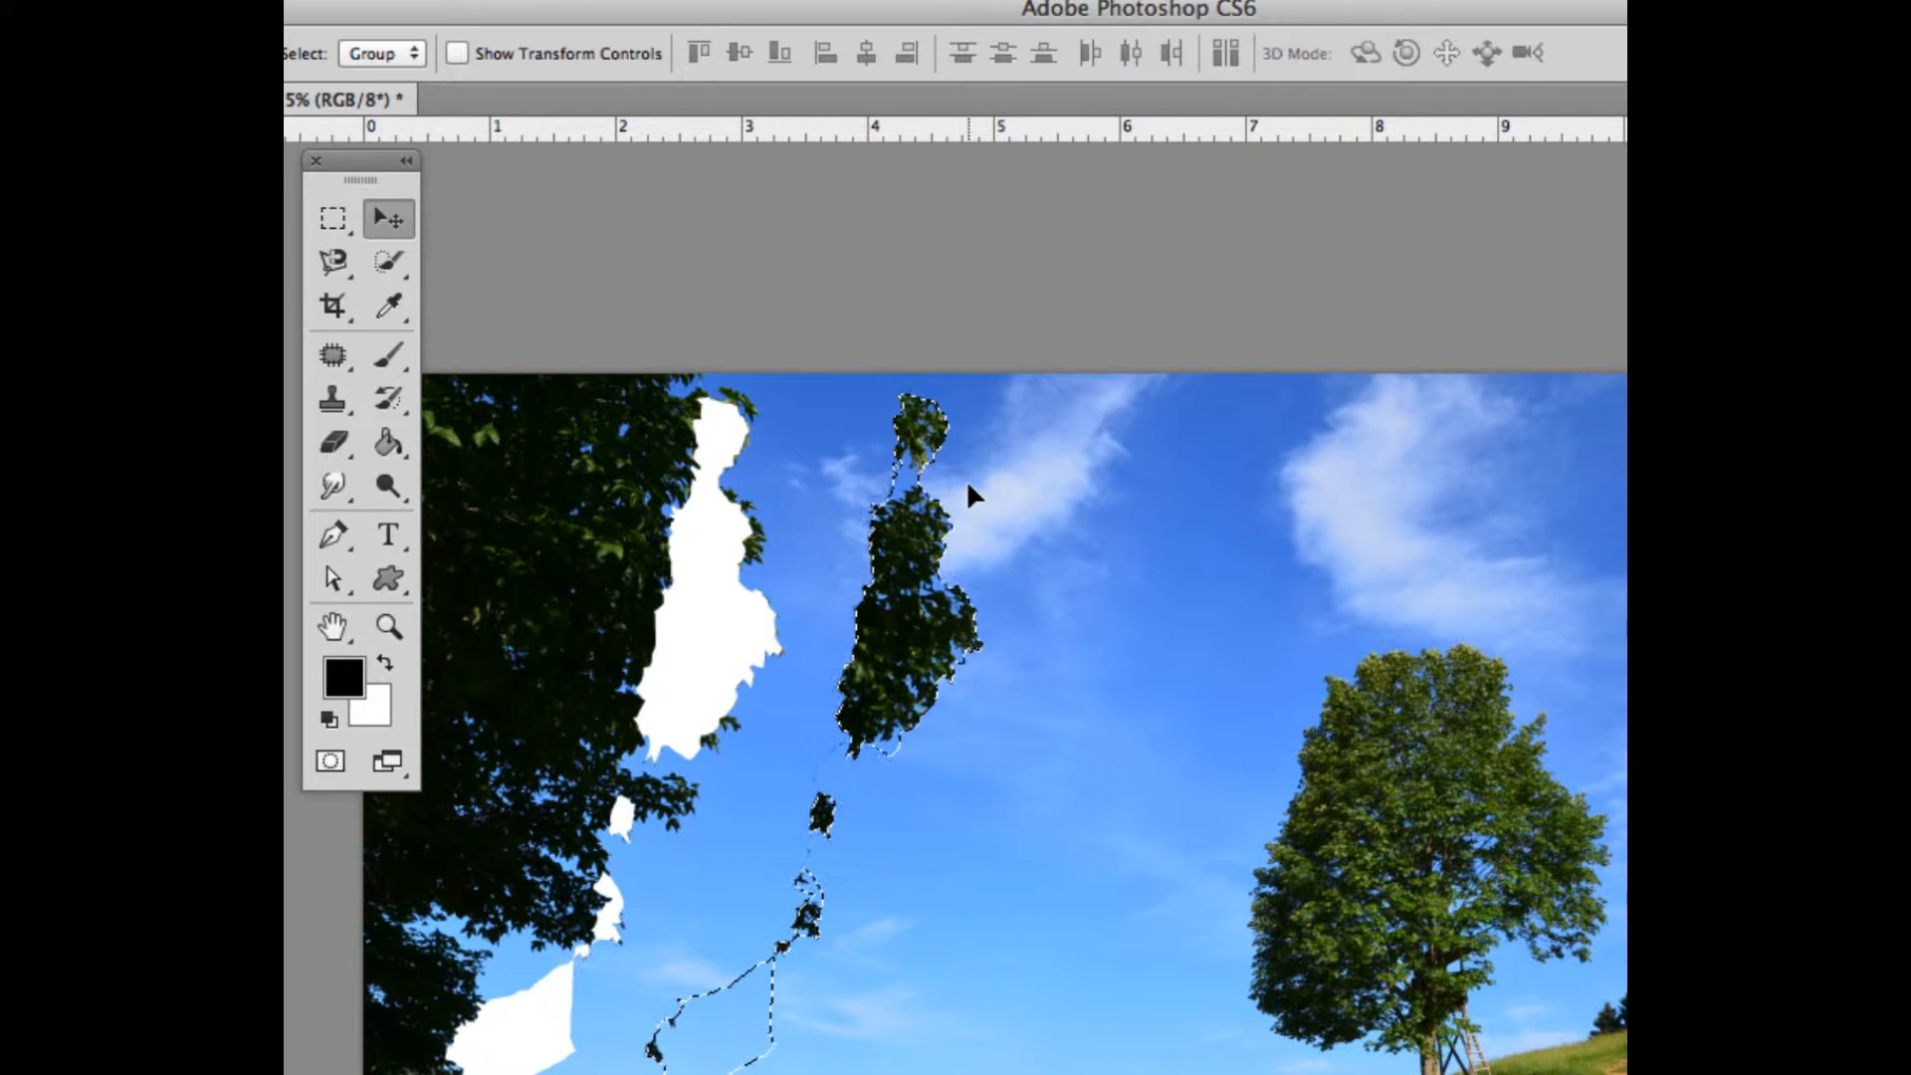
key("ctrl+z")
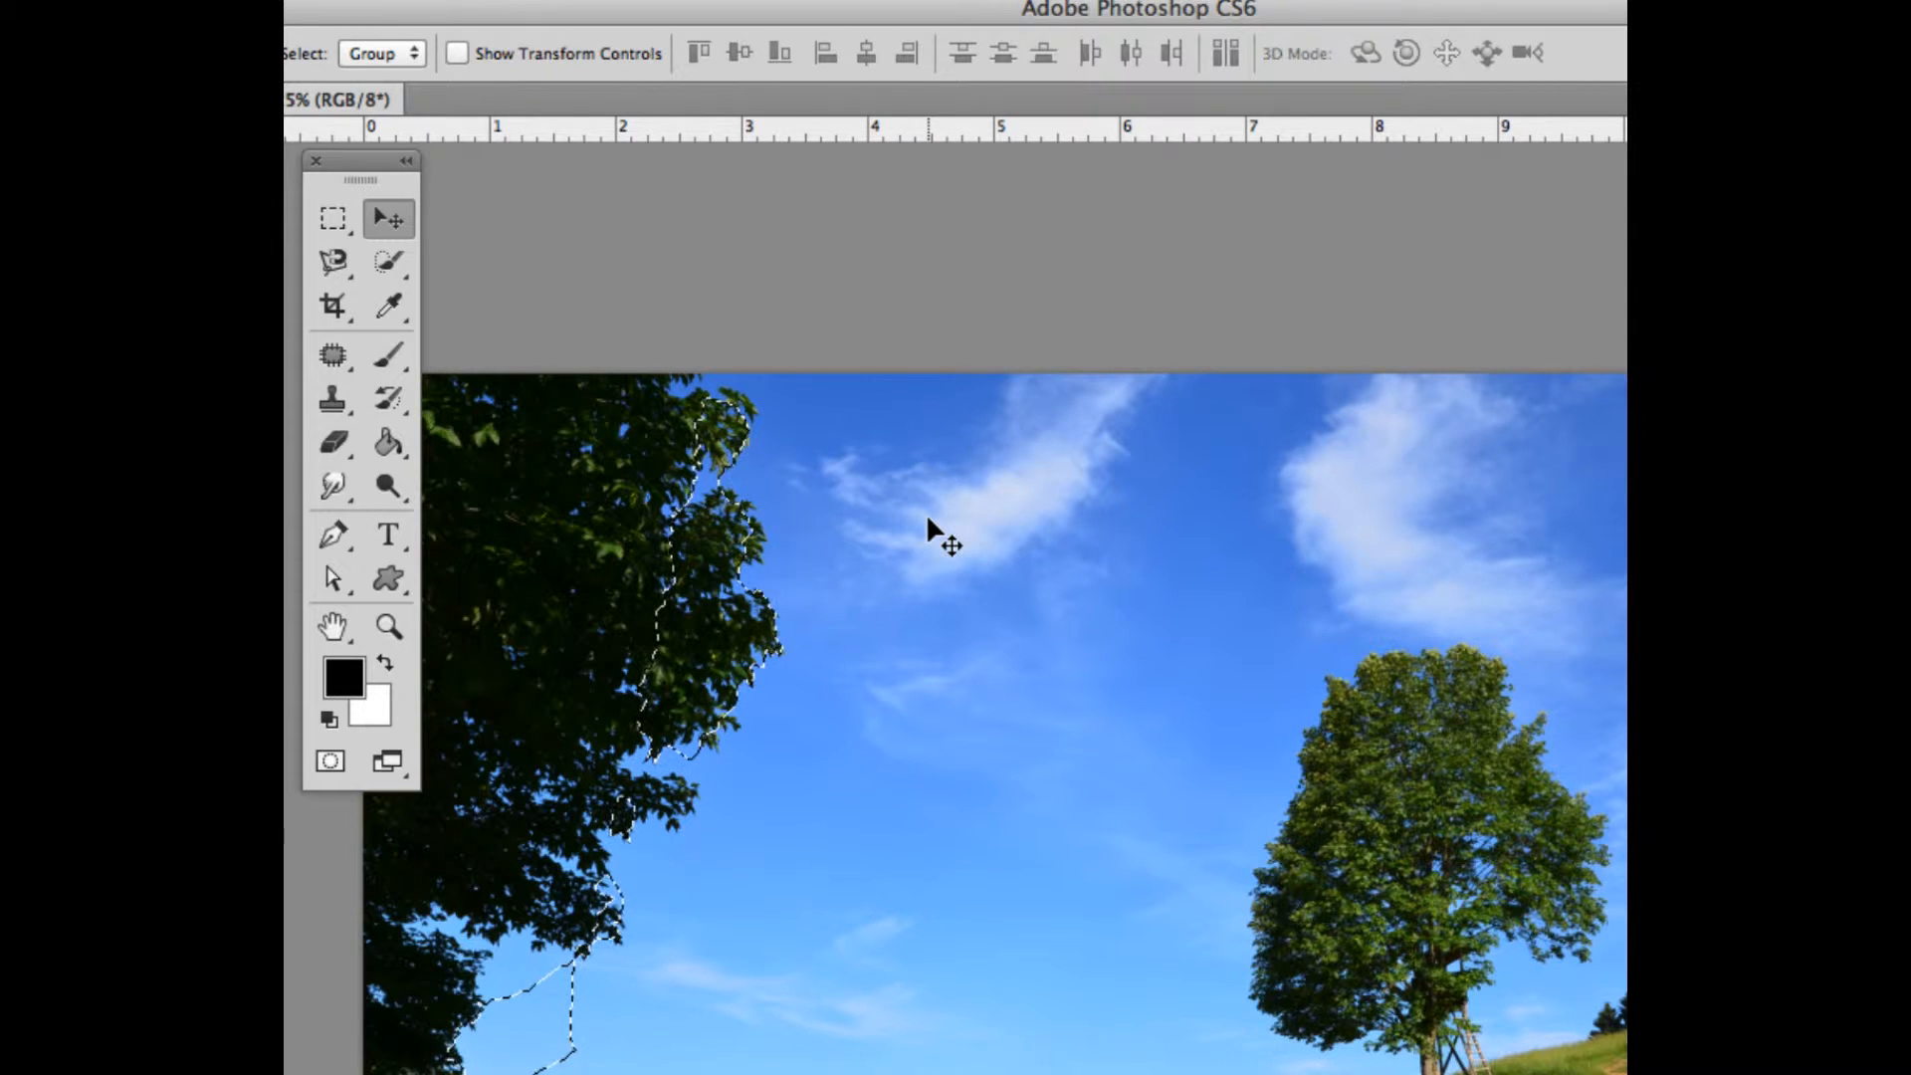
key("ctrl+d")
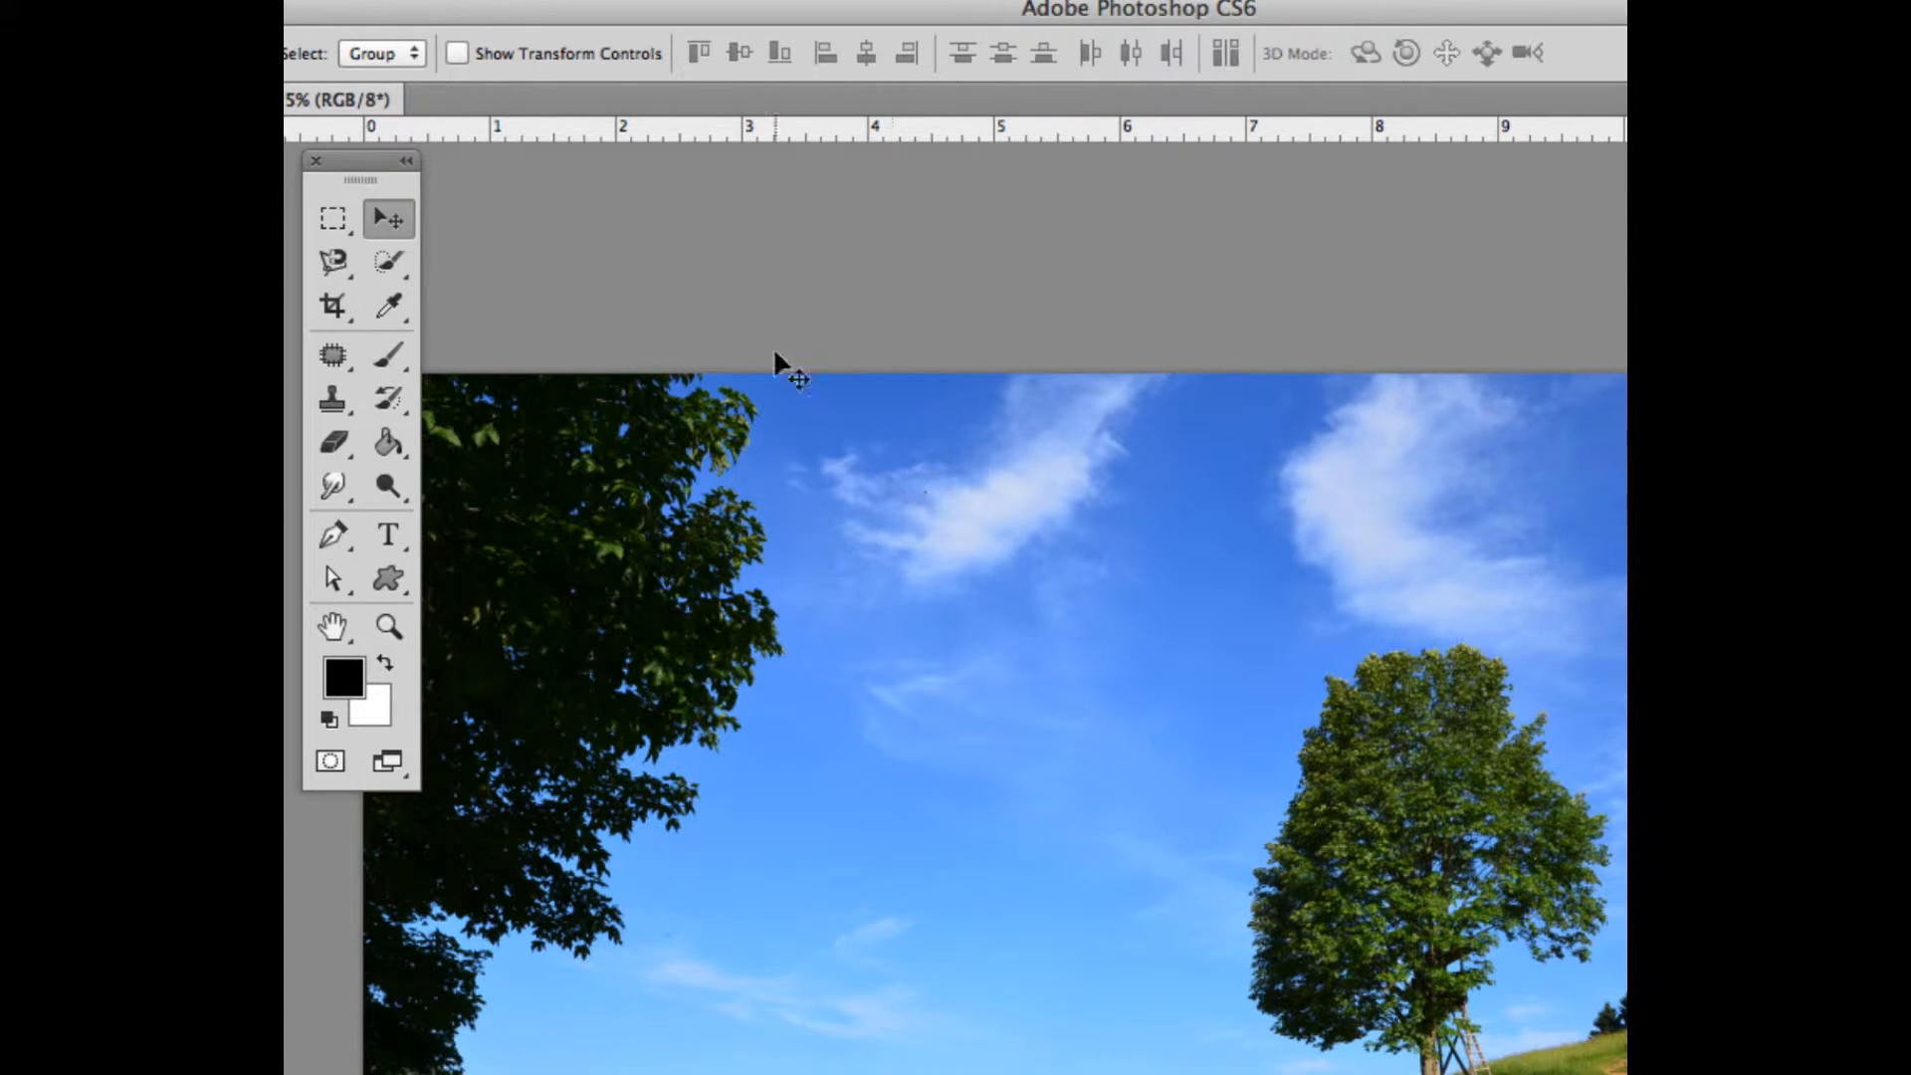
Add two small spots of sky below the cloud nearest the dark tree to a selection with the Quick Selection Tool
left_click(387, 264)
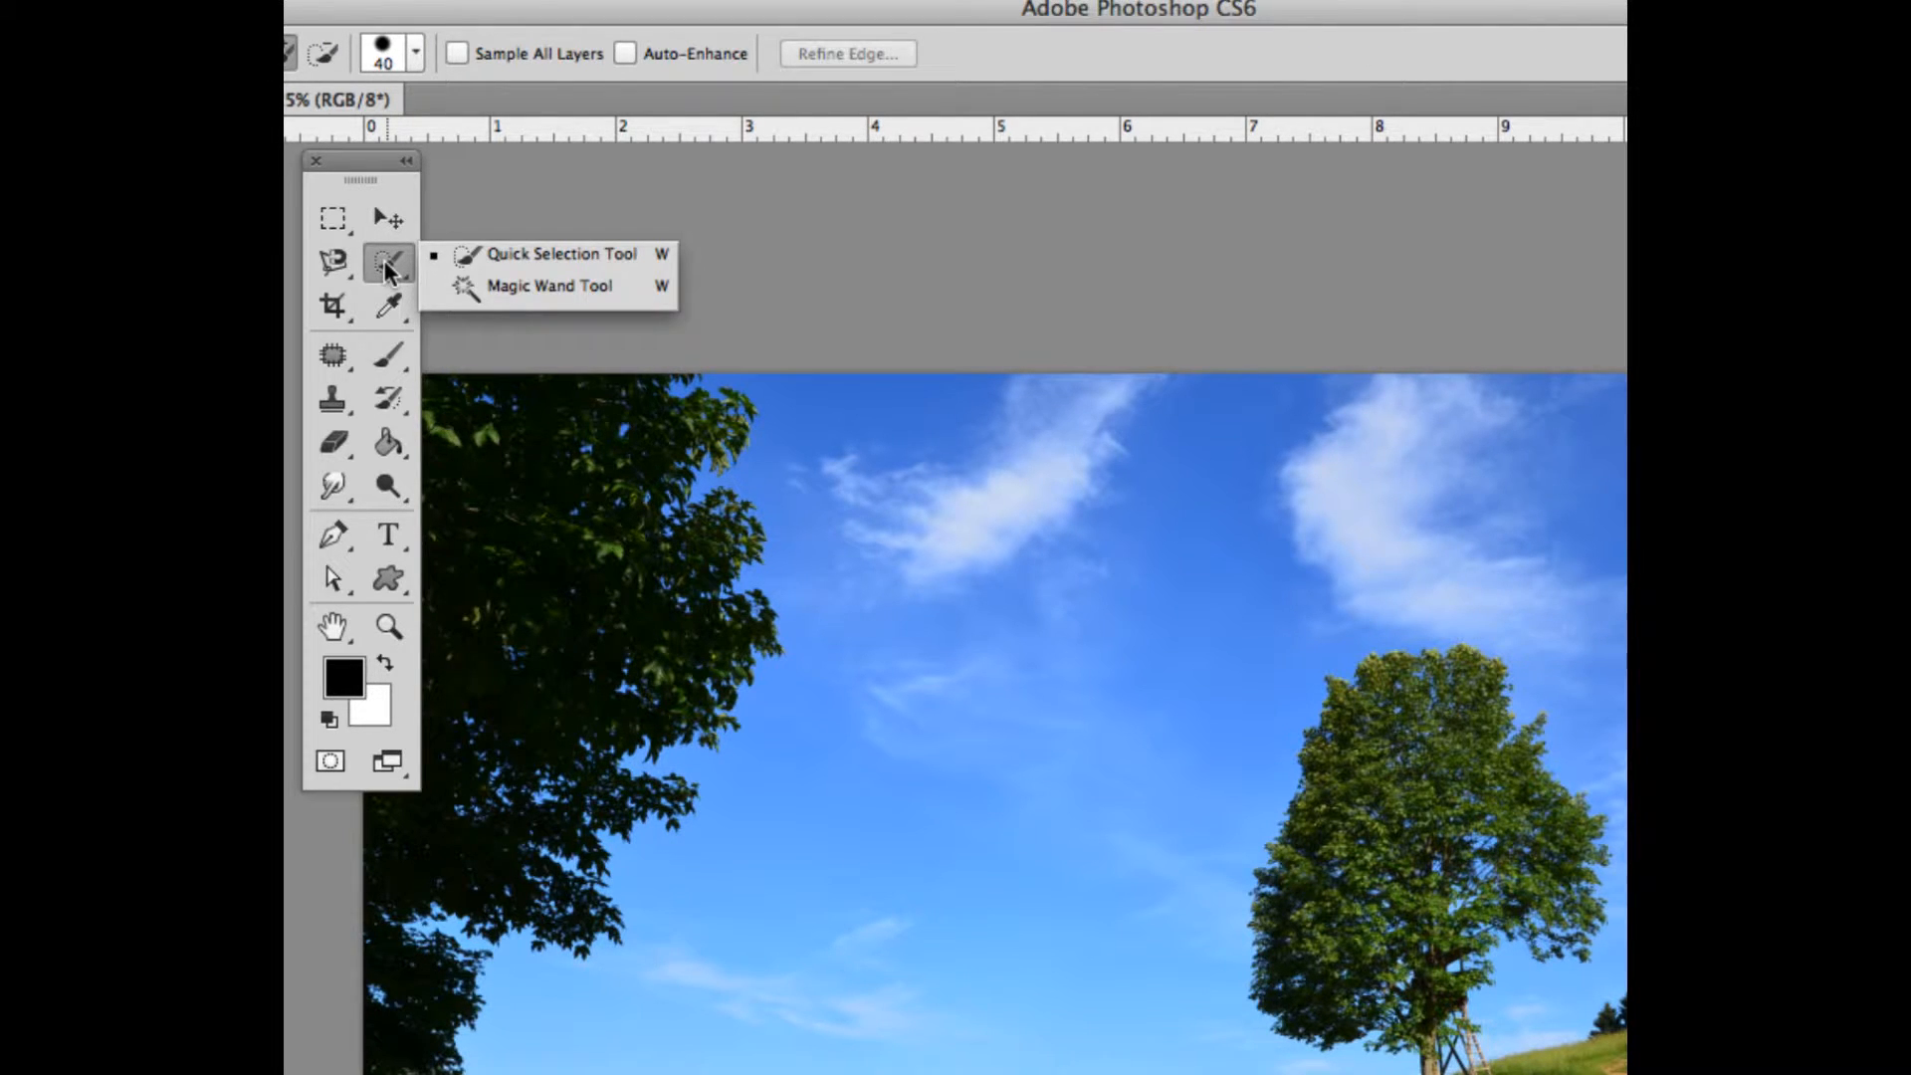
left_click(510, 253)
key("super+minus")
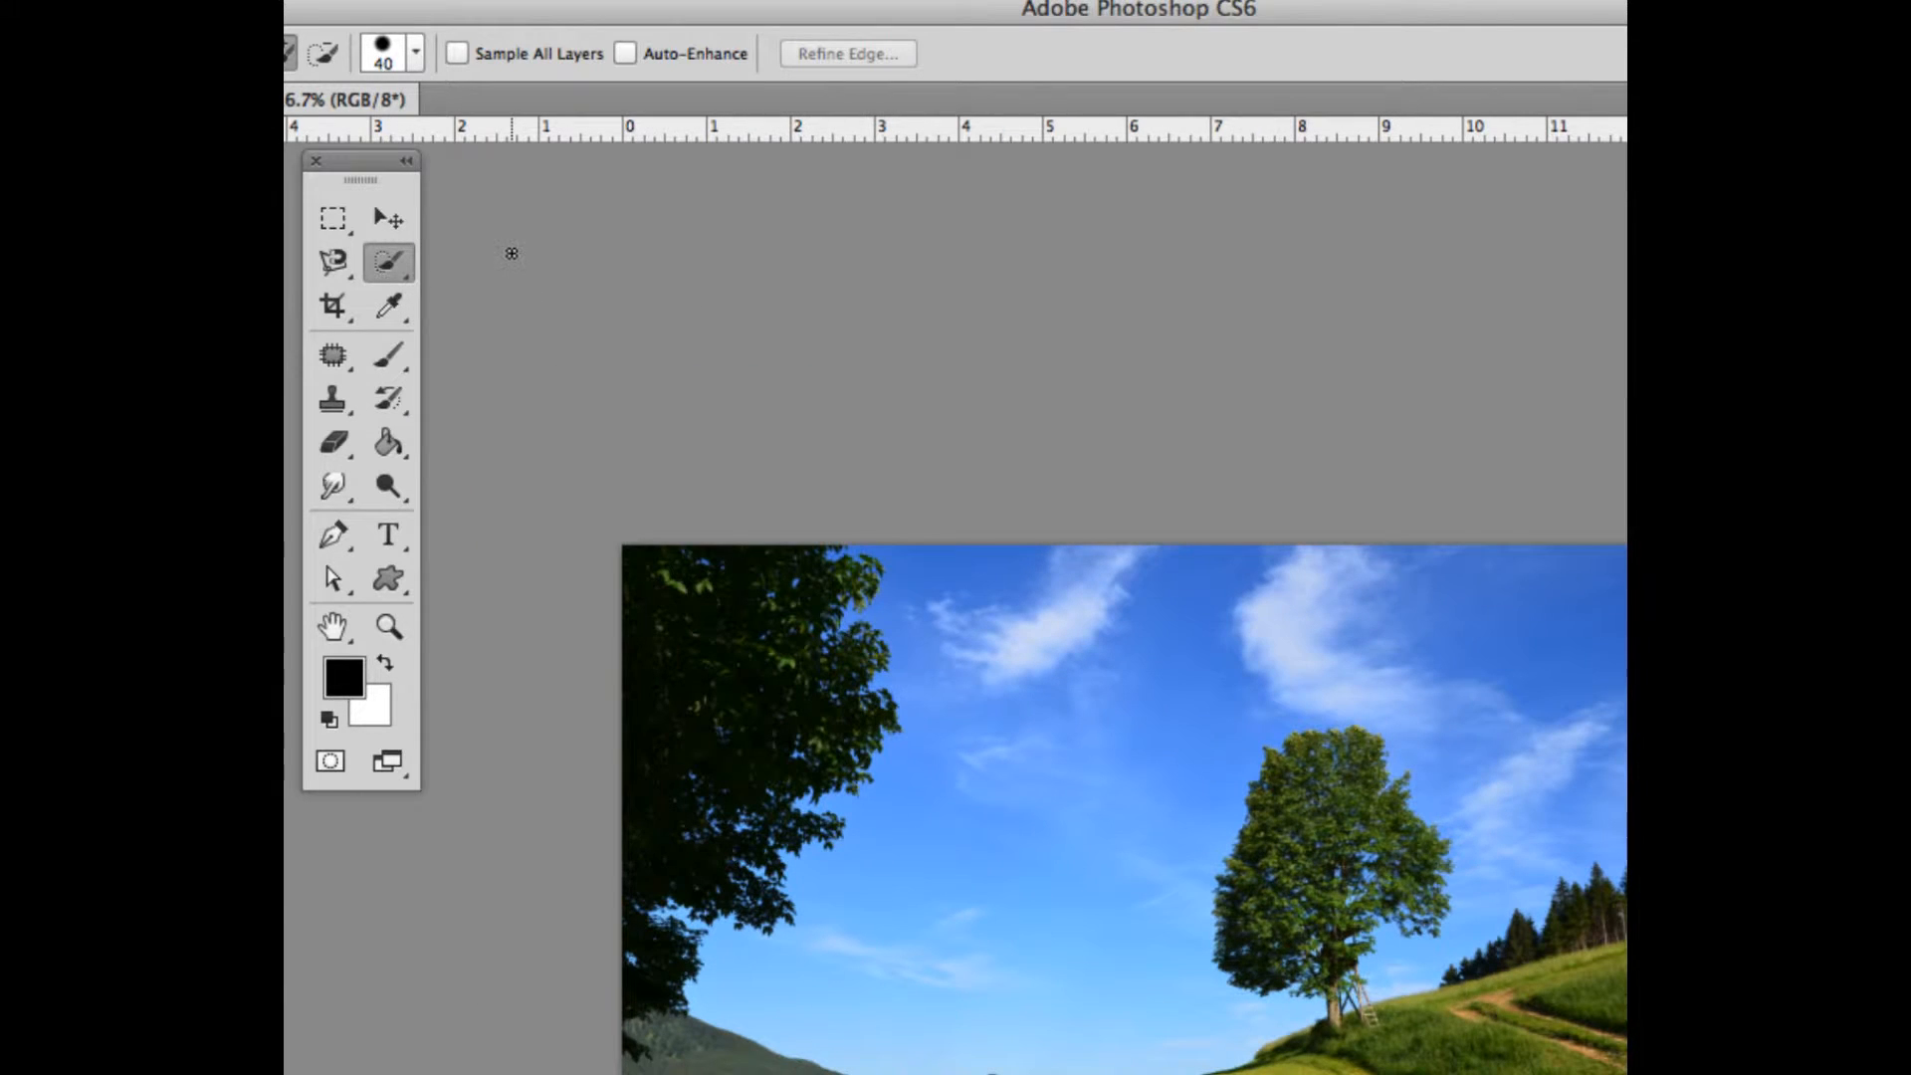
left_click(1051, 674)
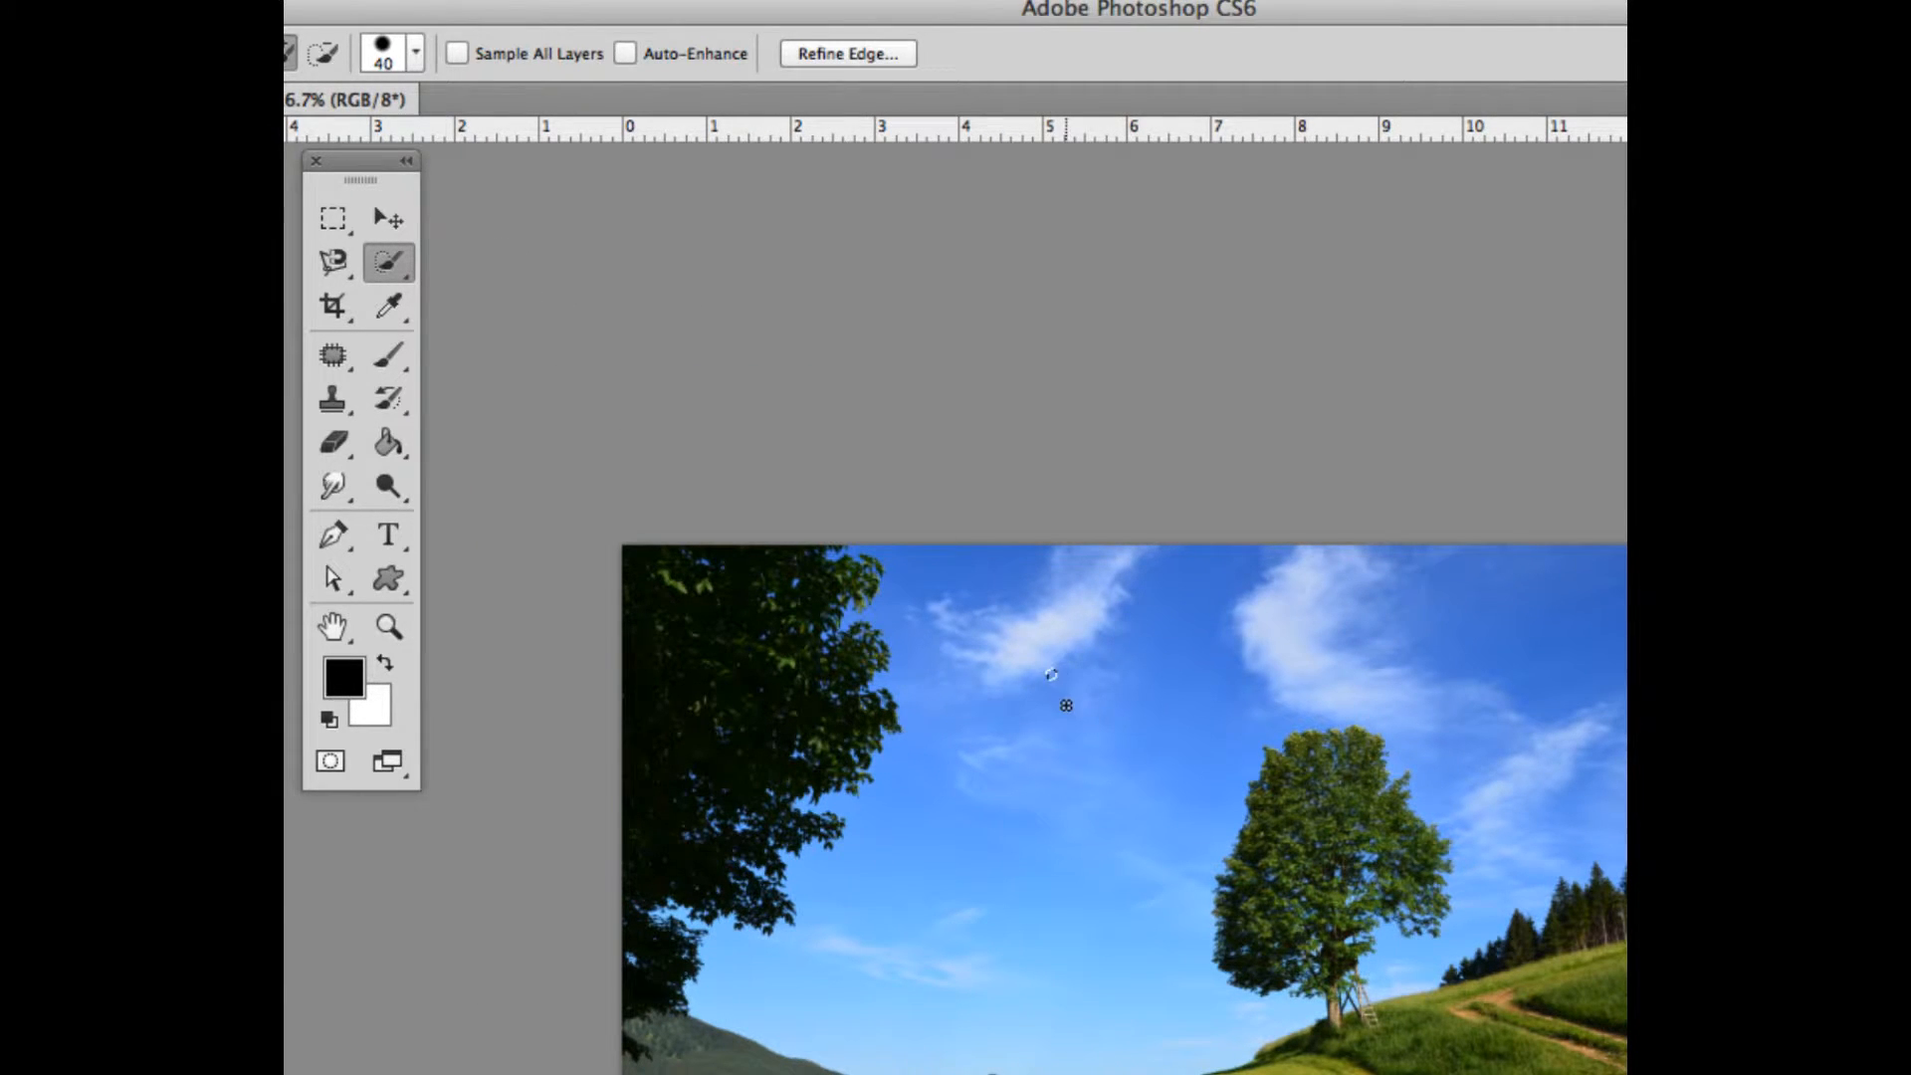
left_click(1067, 704)
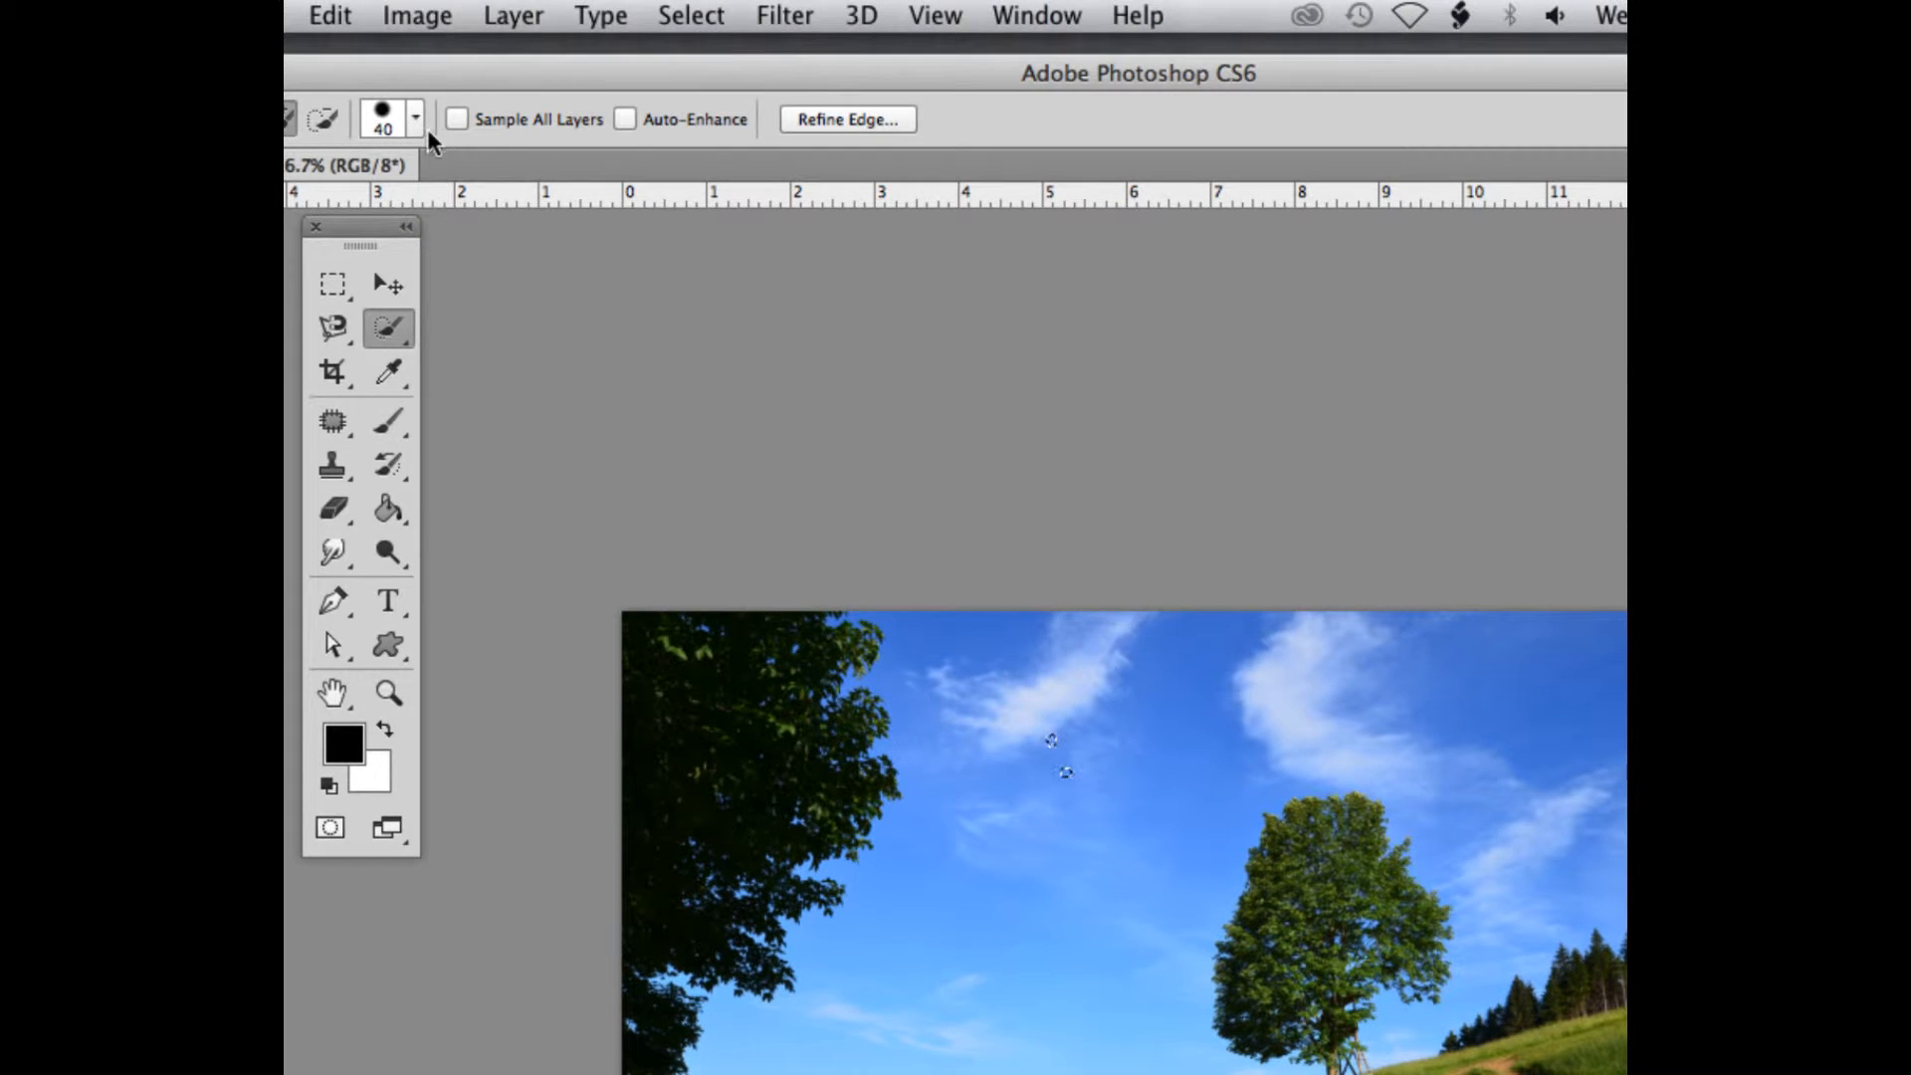
Enlarge the quick selection brush to 85 px and brush across the sky to select all of it around the trees
left_click(415, 54)
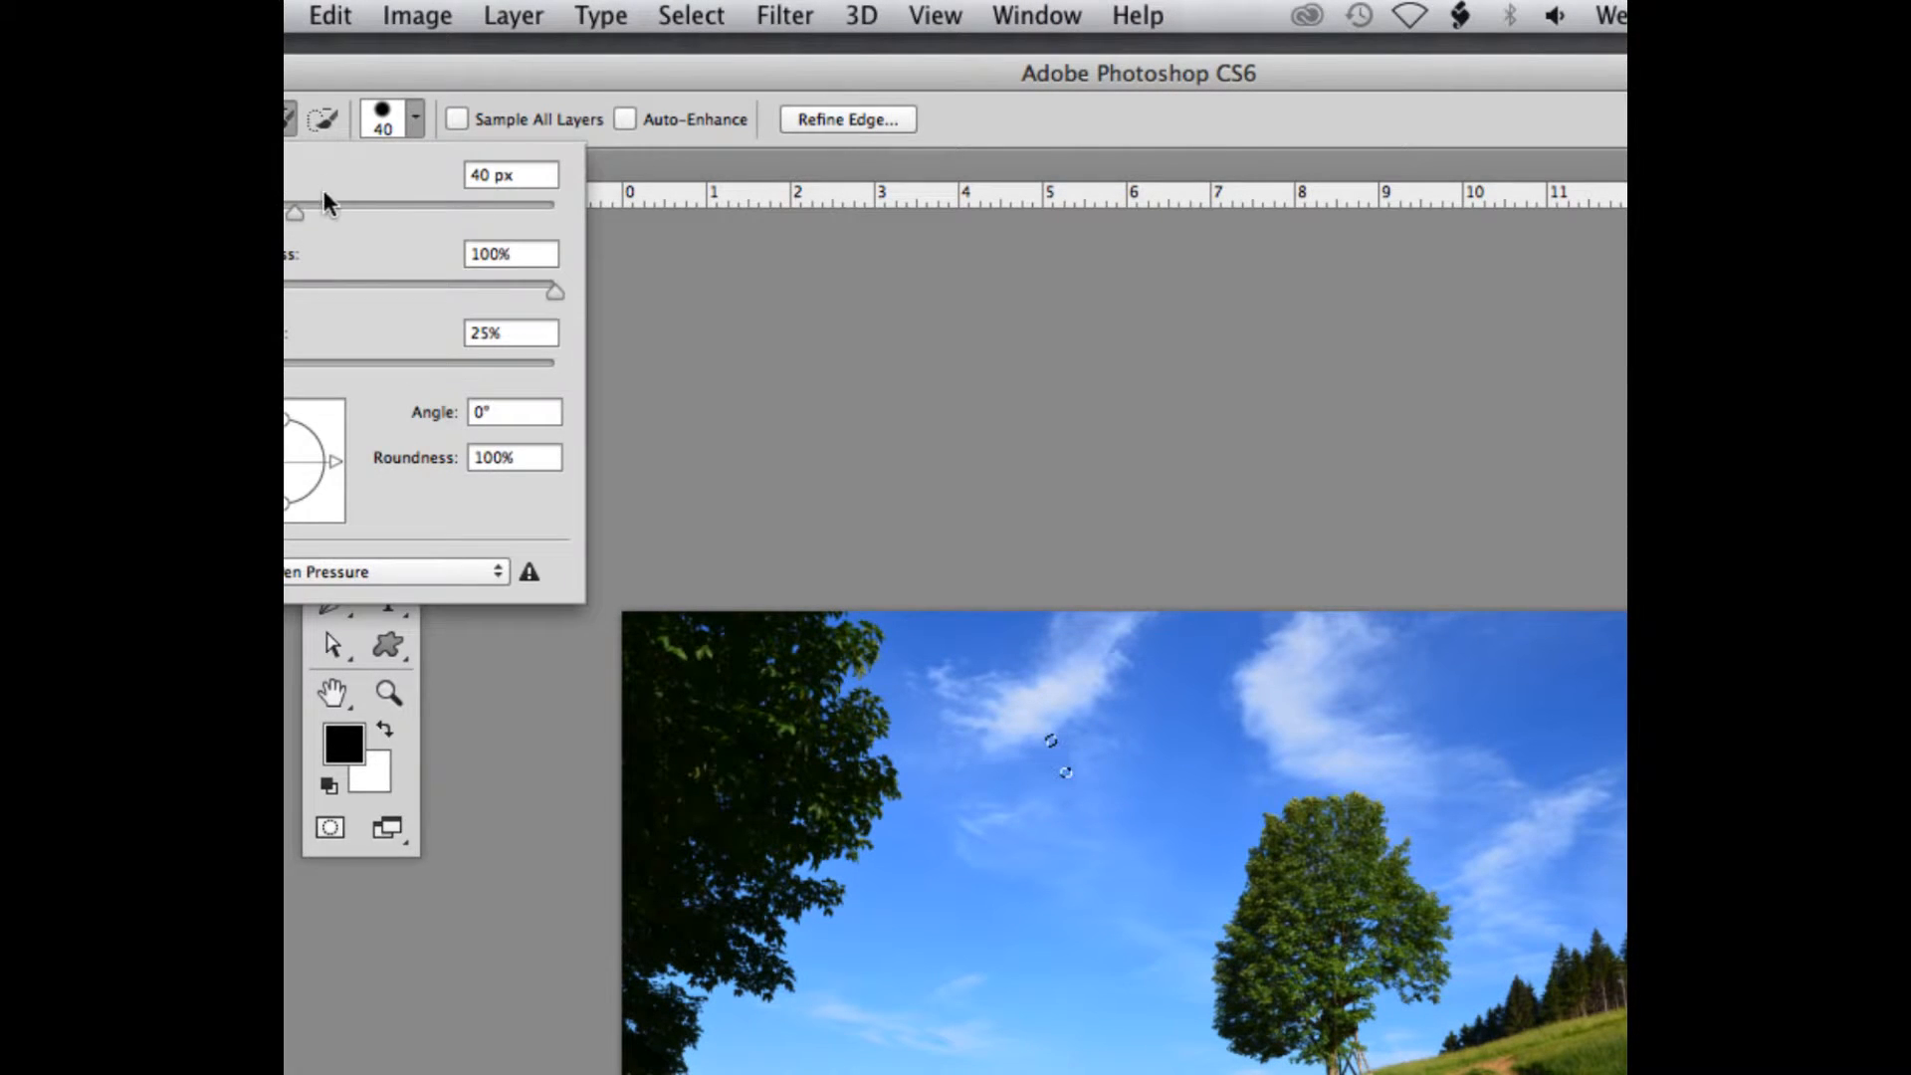
left_click_drag(296, 210, 367, 219)
left_click(1079, 696)
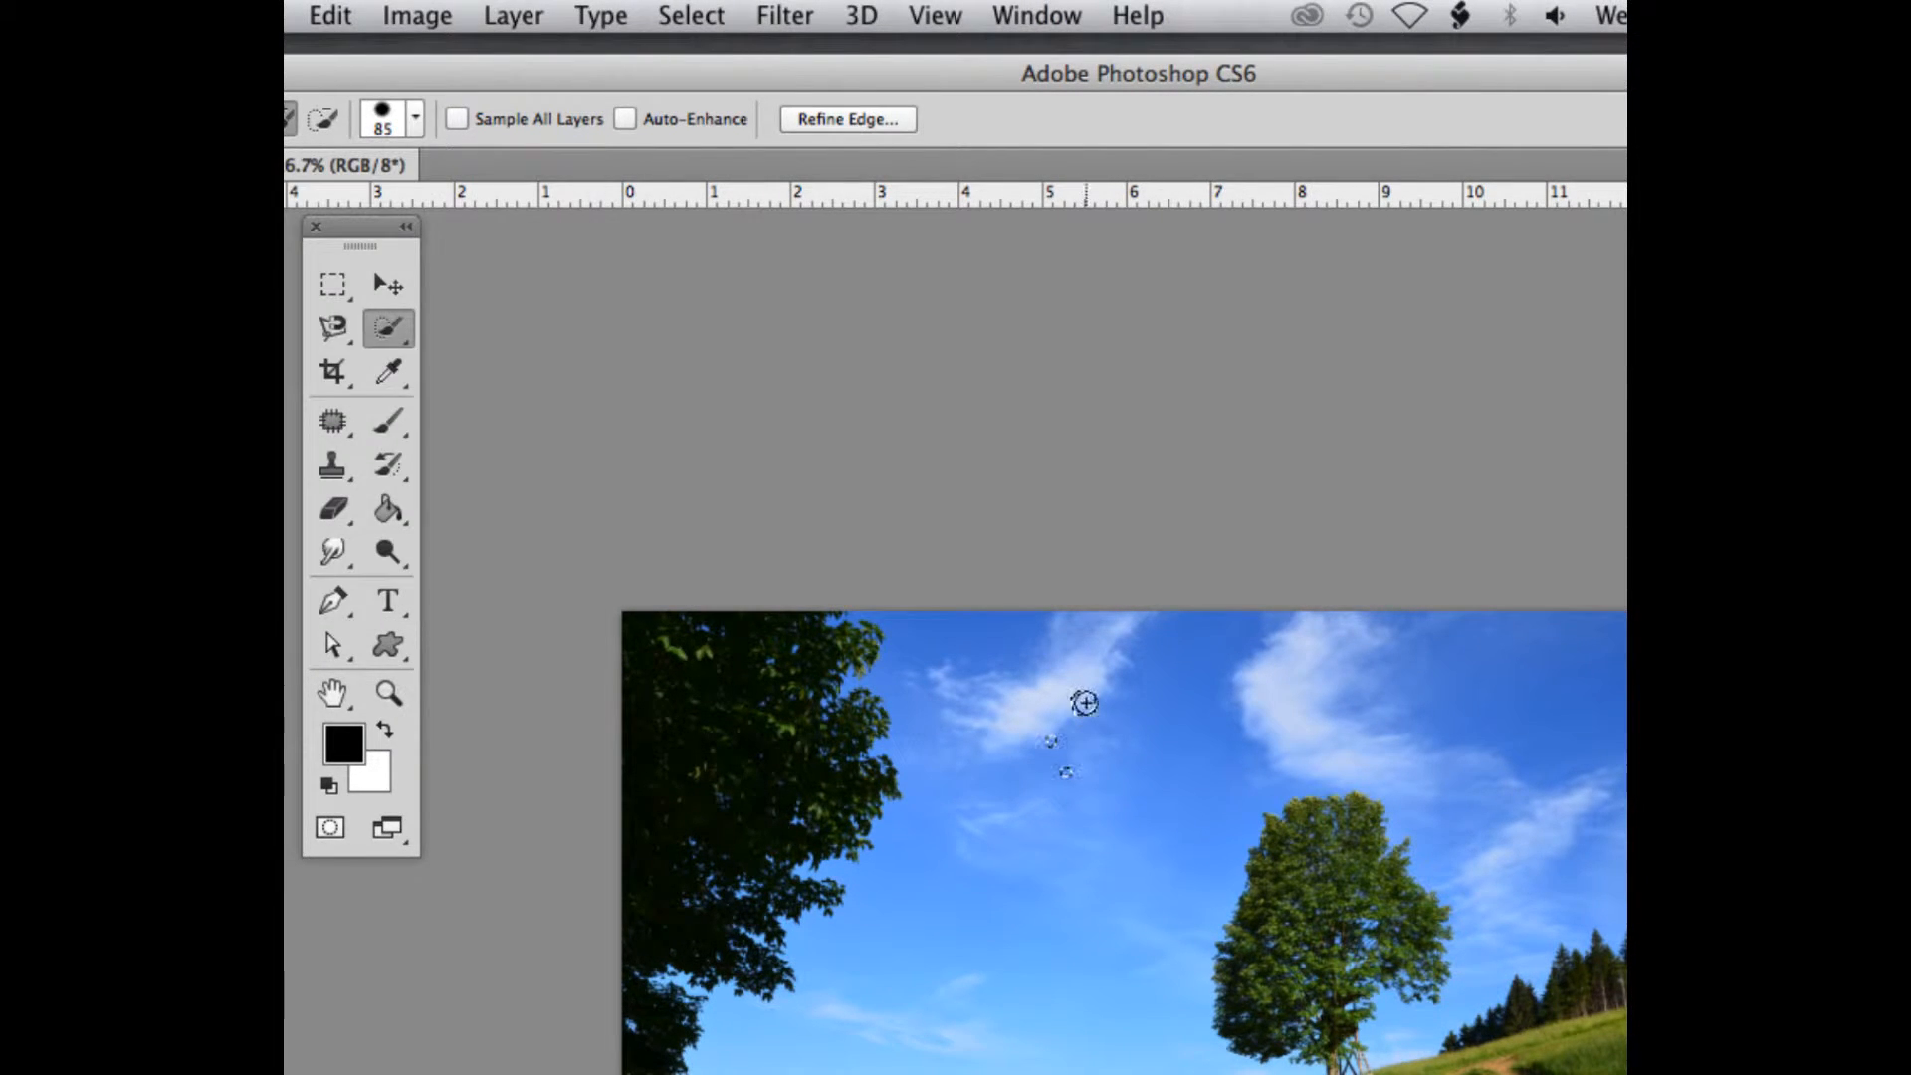
mouse_move(1083, 696)
left_mouse_down()
mouse_move(1132, 759)
mouse_move(1161, 724)
mouse_move(1162, 837)
mouse_move(975, 597)
mouse_move(1438, 714)
mouse_move(1071, 644)
mouse_move(934, 658)
mouse_move(824, 923)
left_mouse_up()
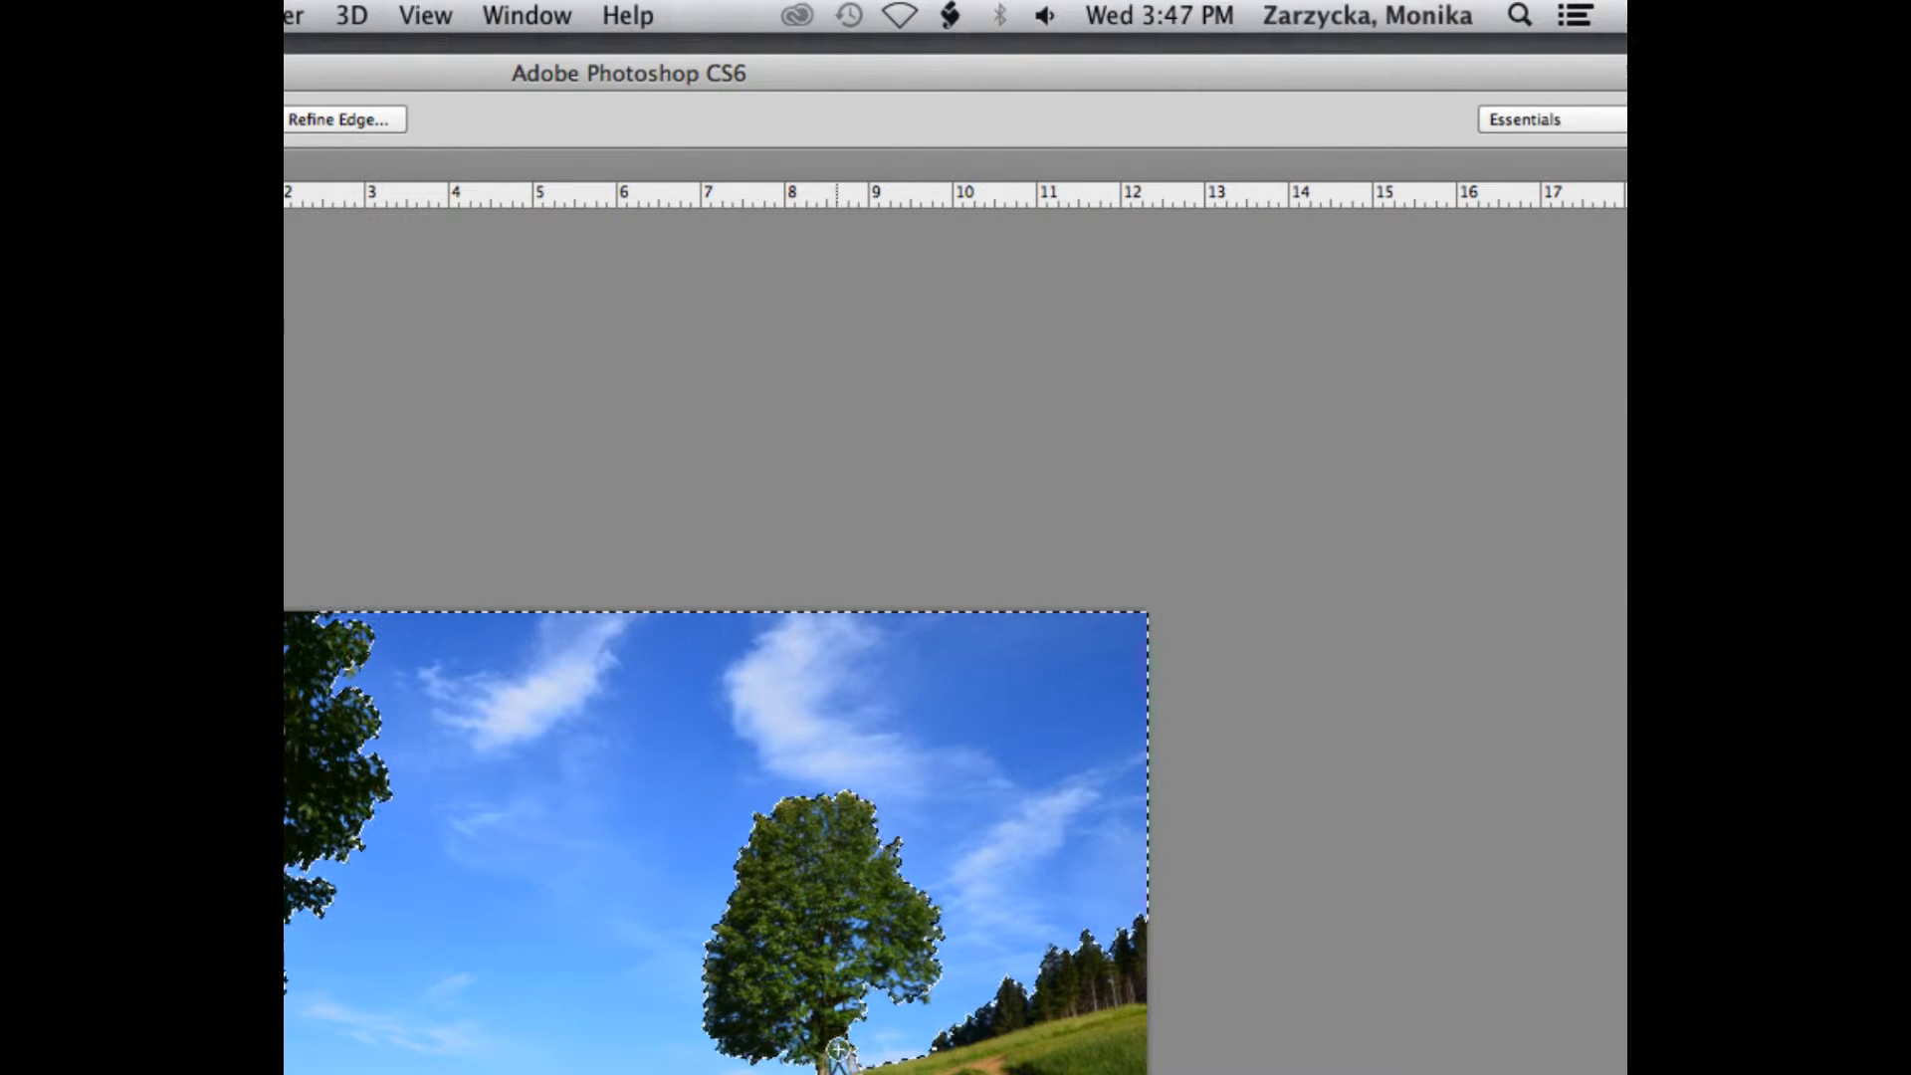
Reposition the application window and the floating tool palette, and clear the sky selection
left_click_drag(810, 75, 1059, 79)
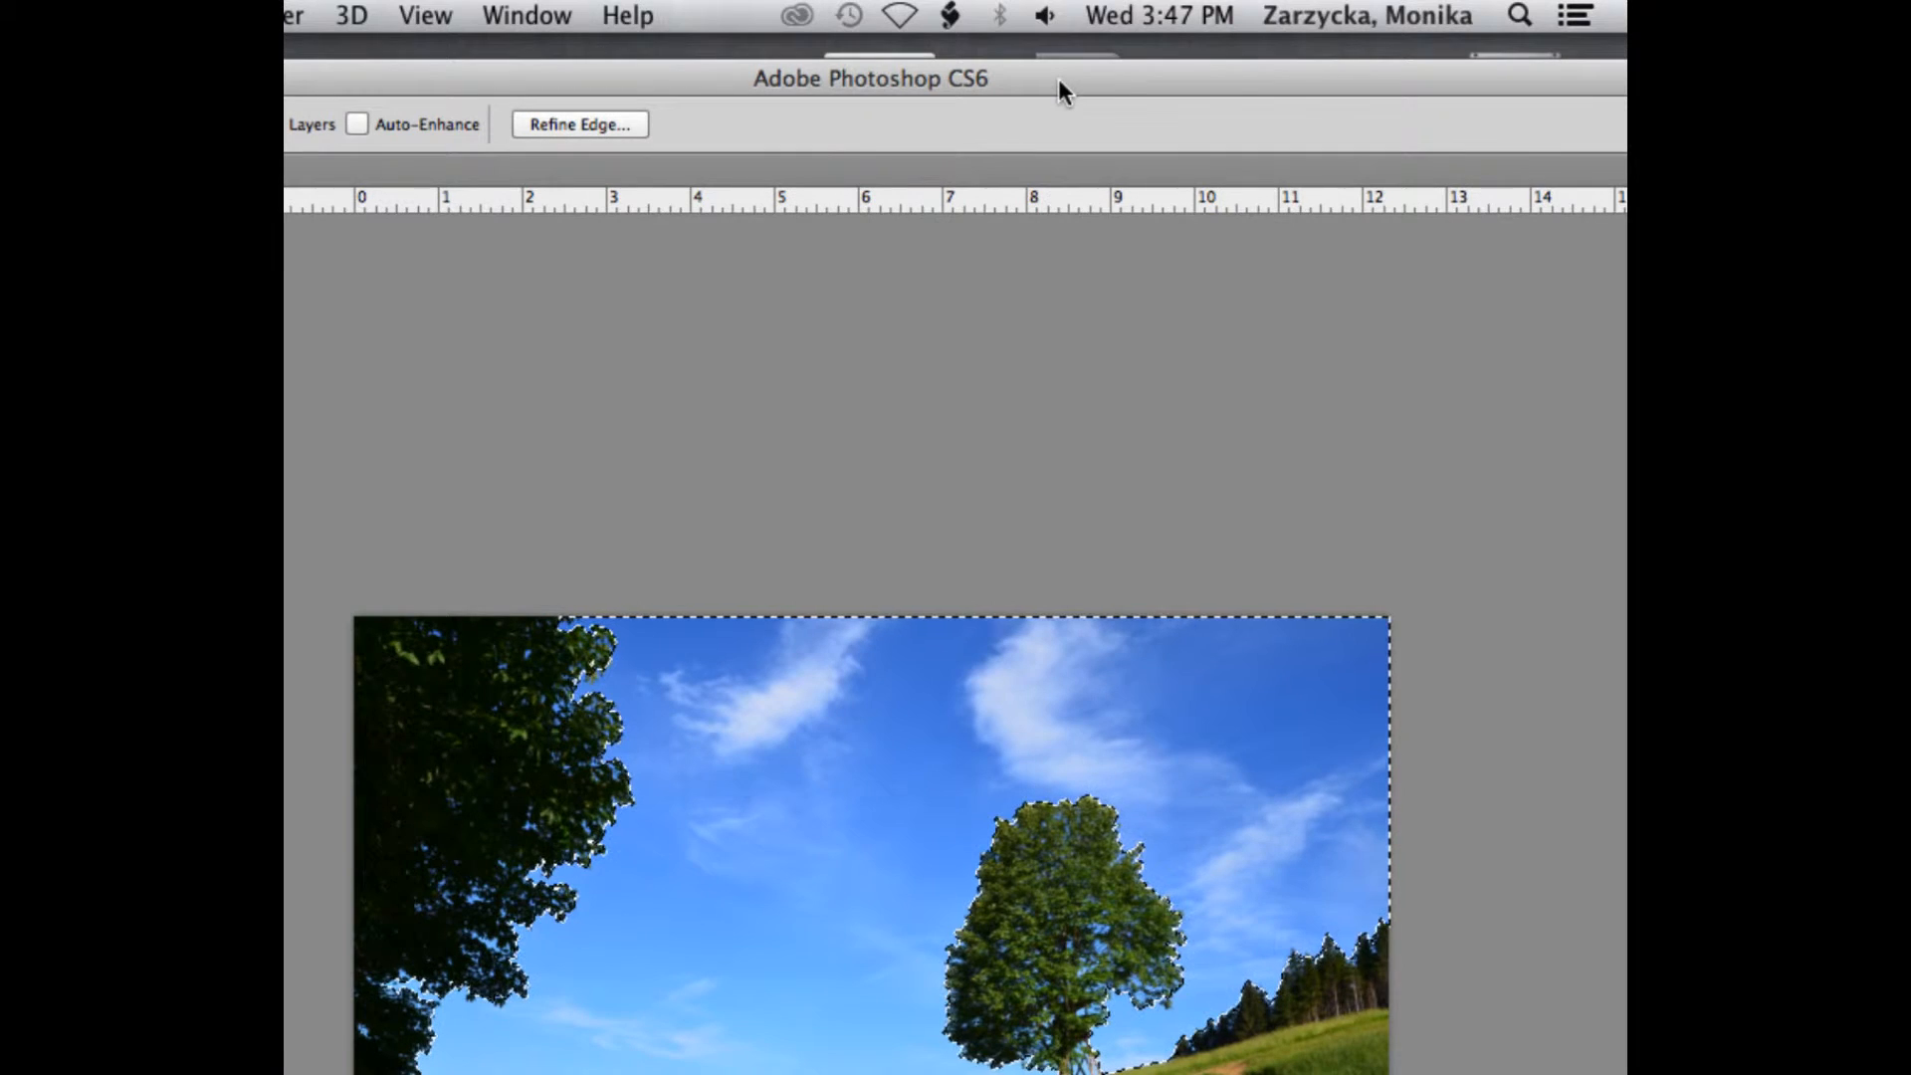
key("super+minus")
key("super+minus")
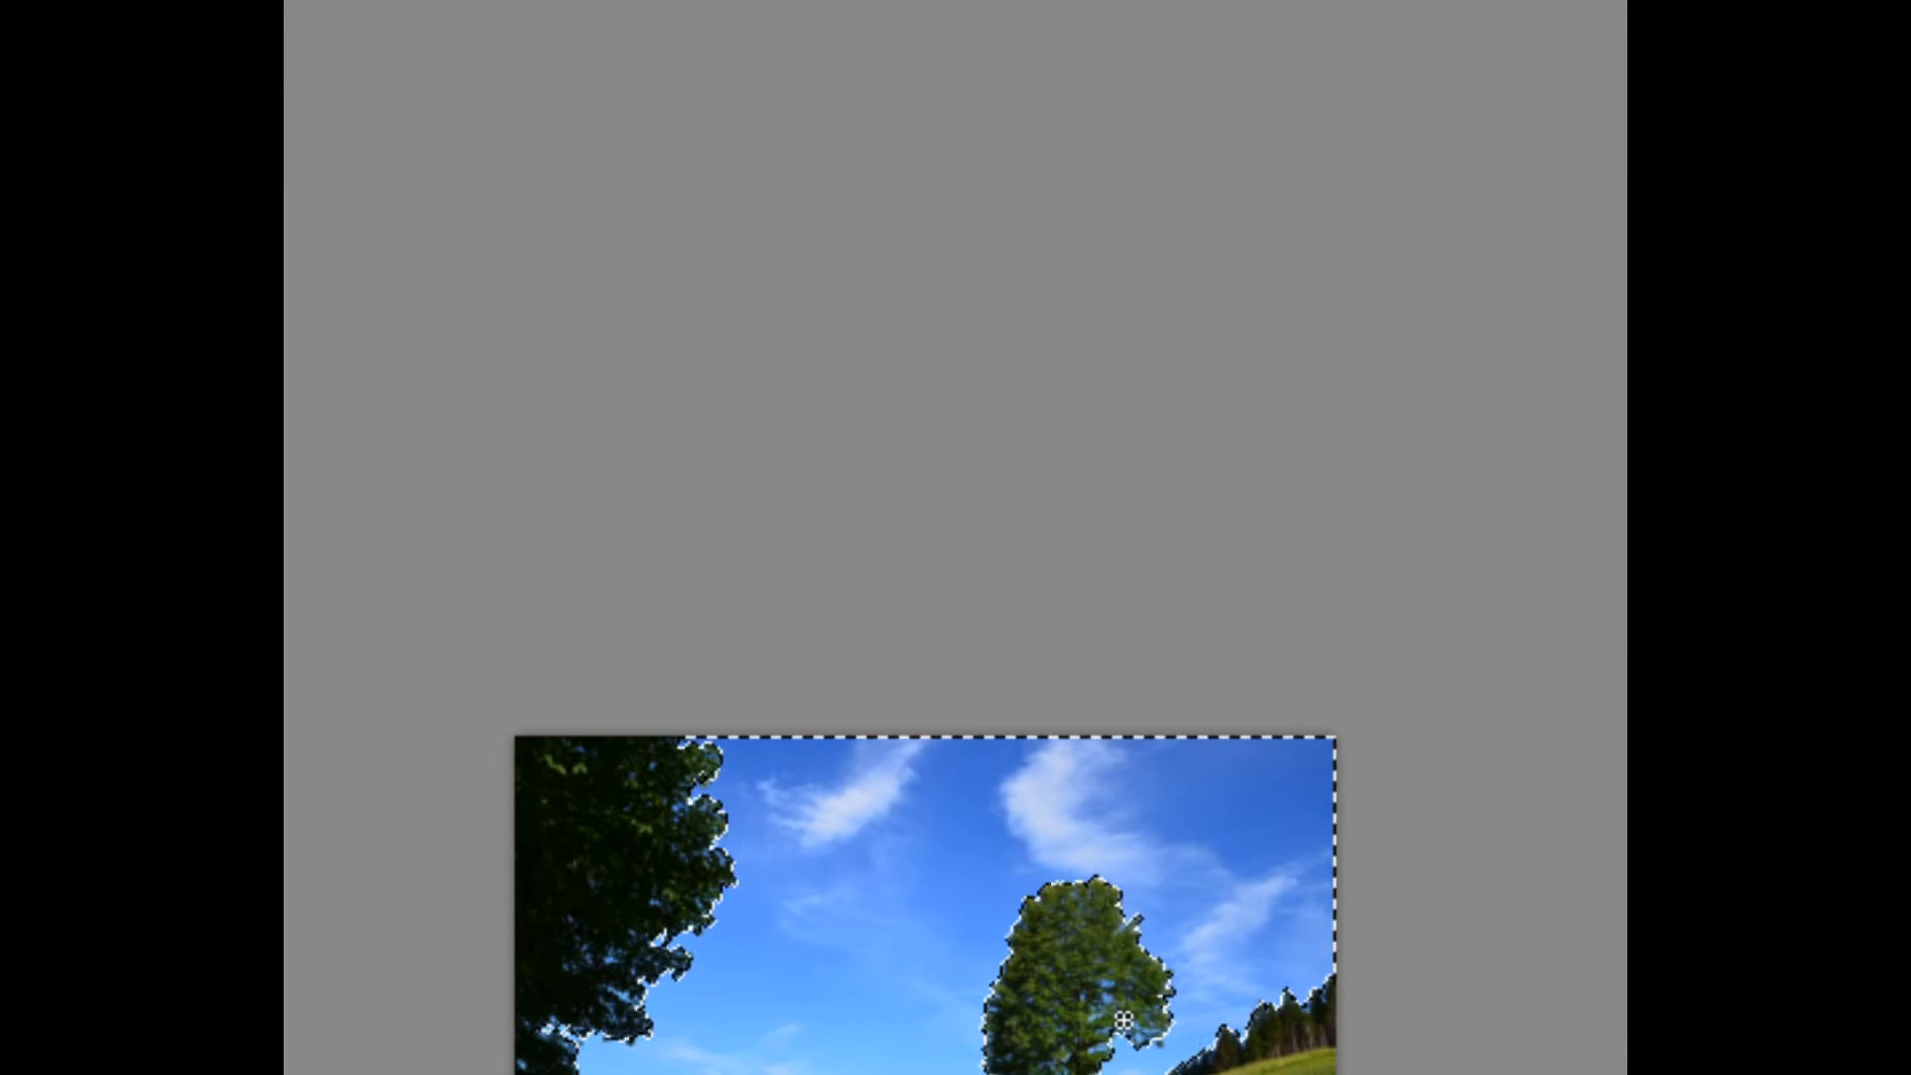
scroll(1123, 1020, "up", 1)
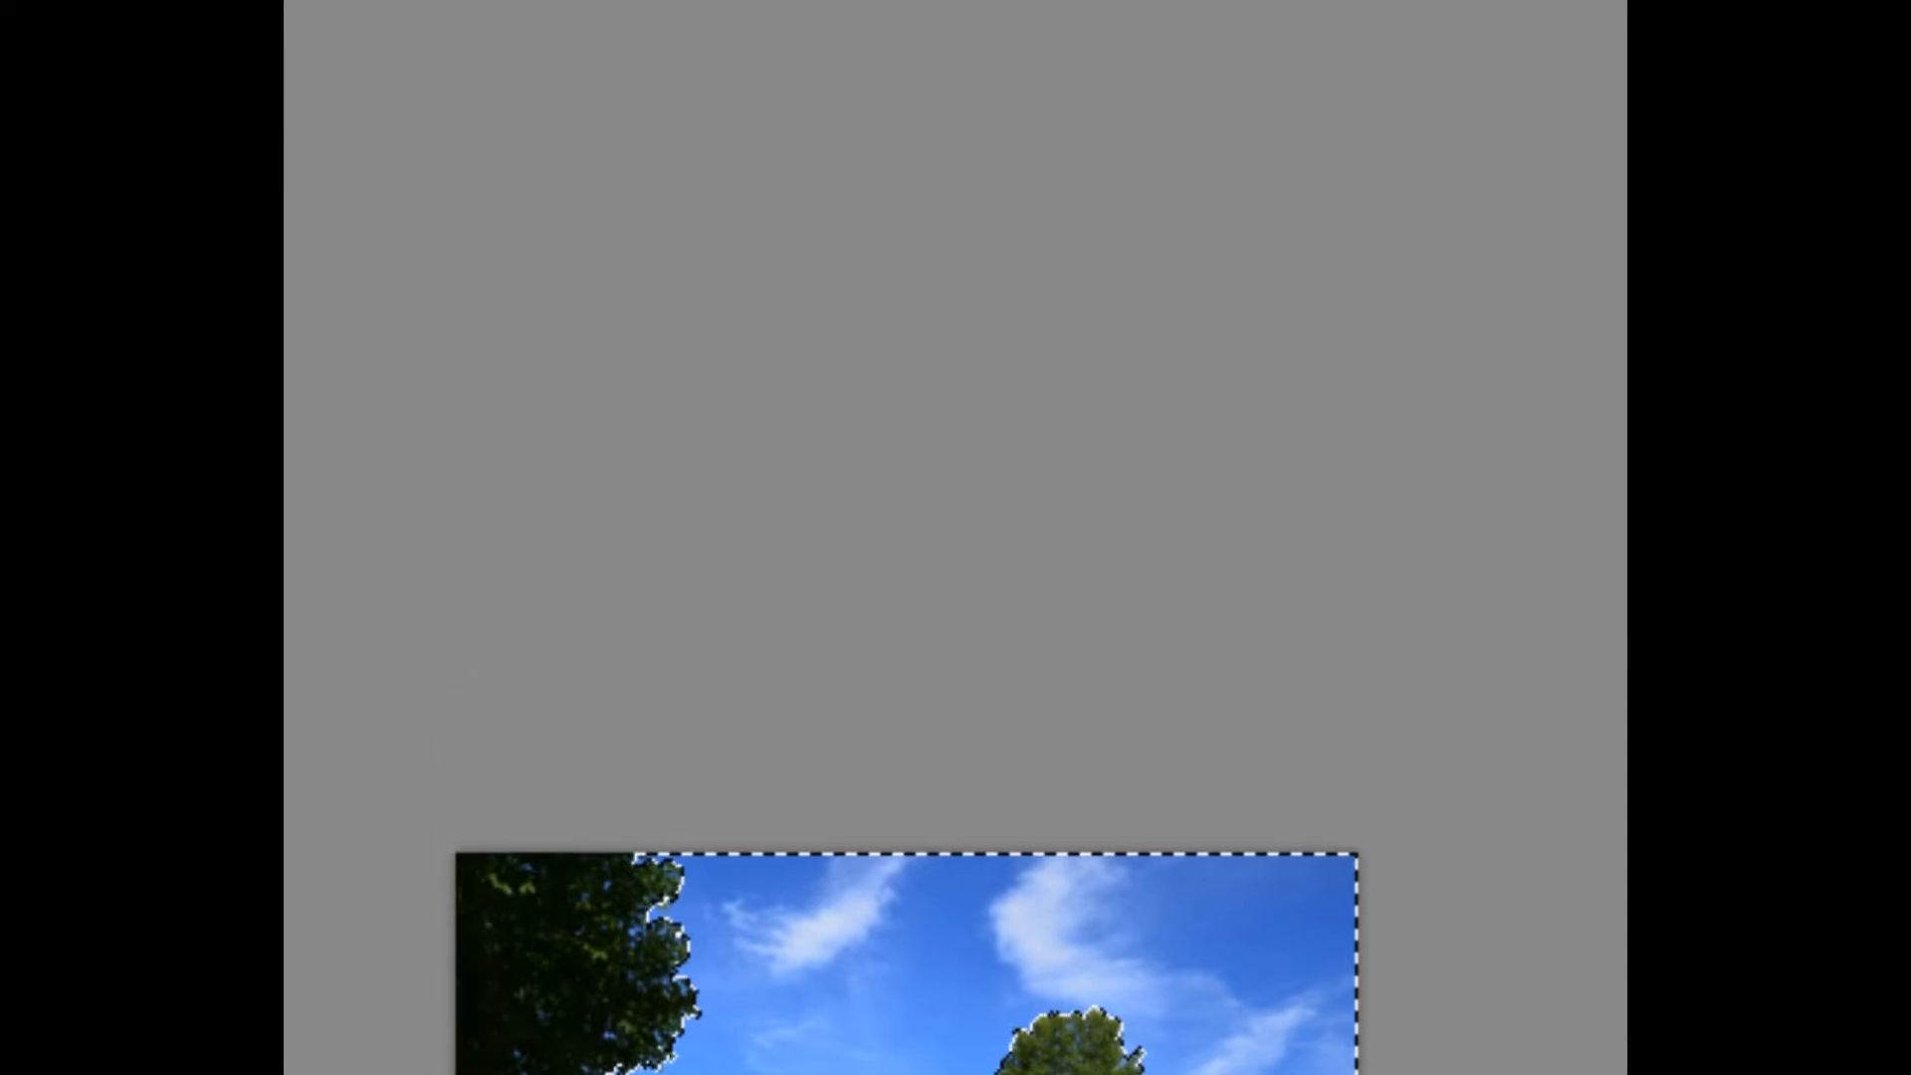
left_click_drag(289, 239, 539, 201)
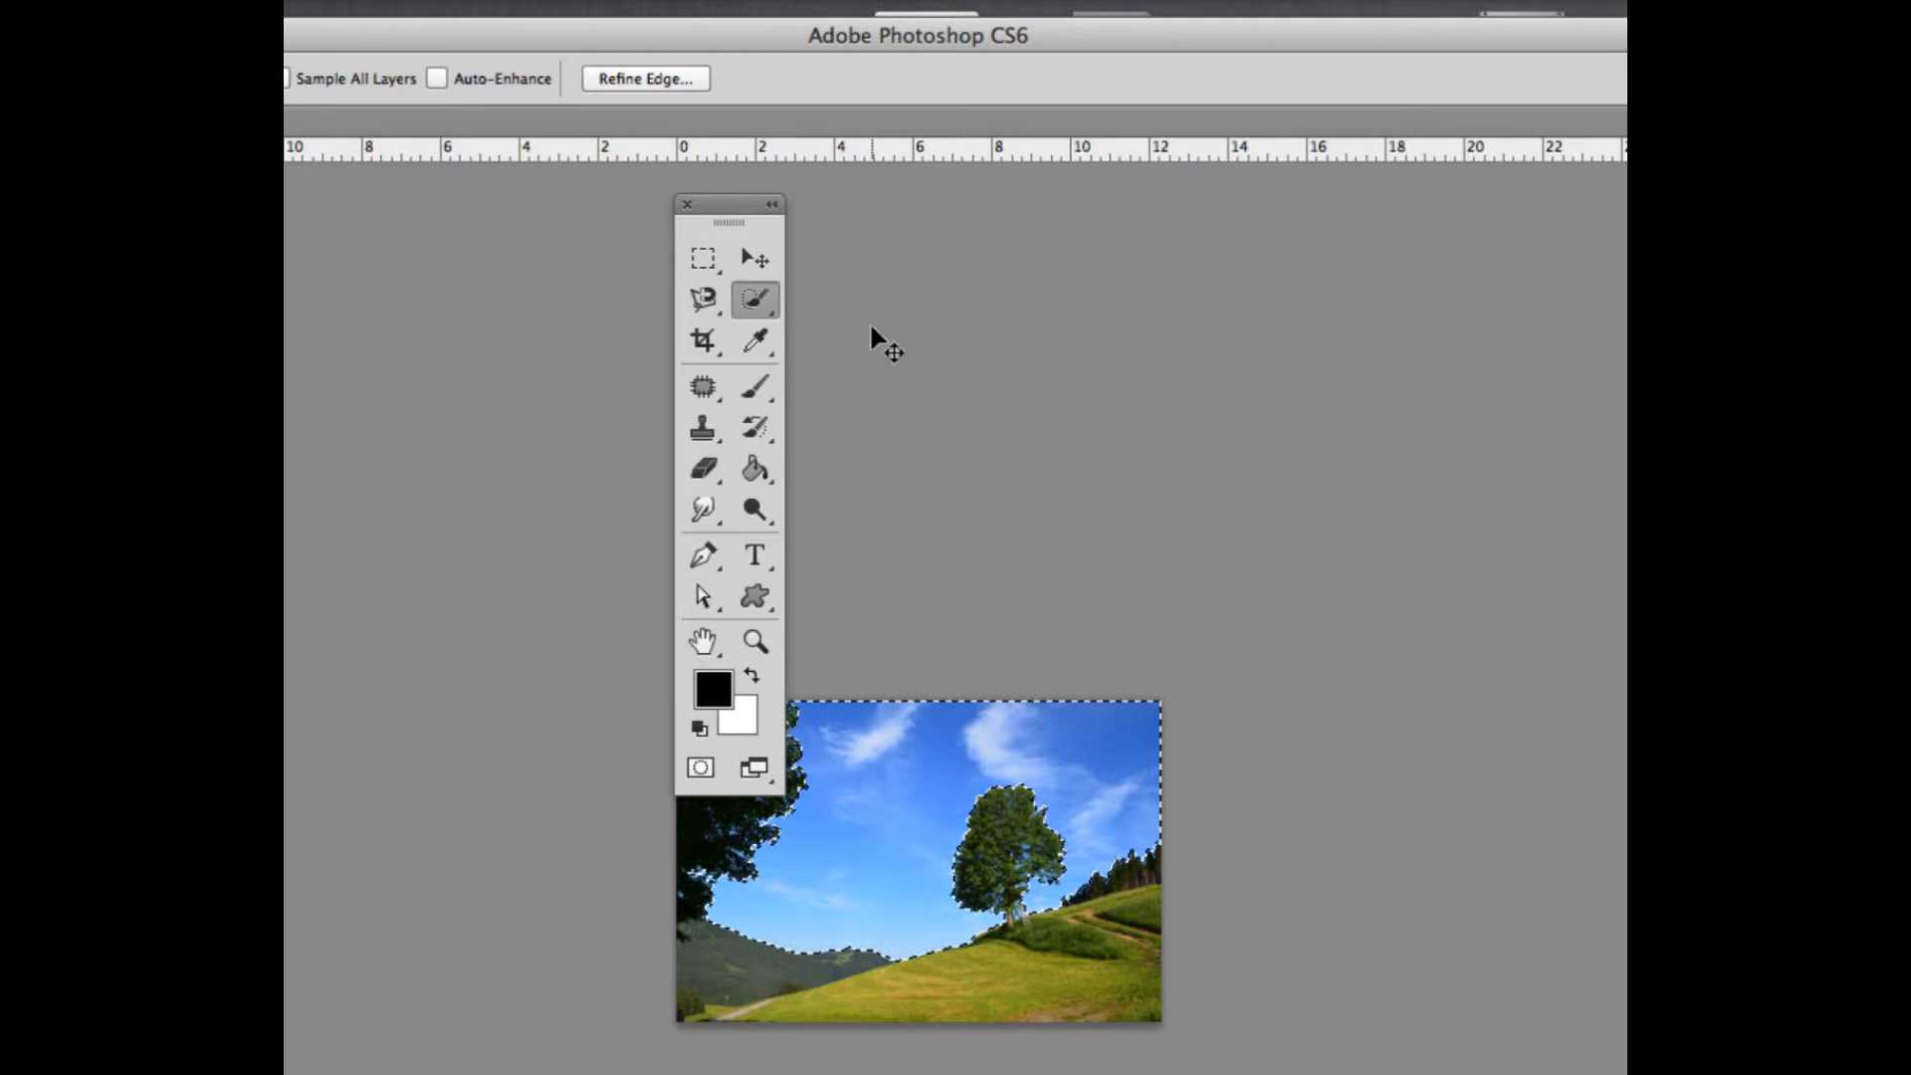
key("super+d")
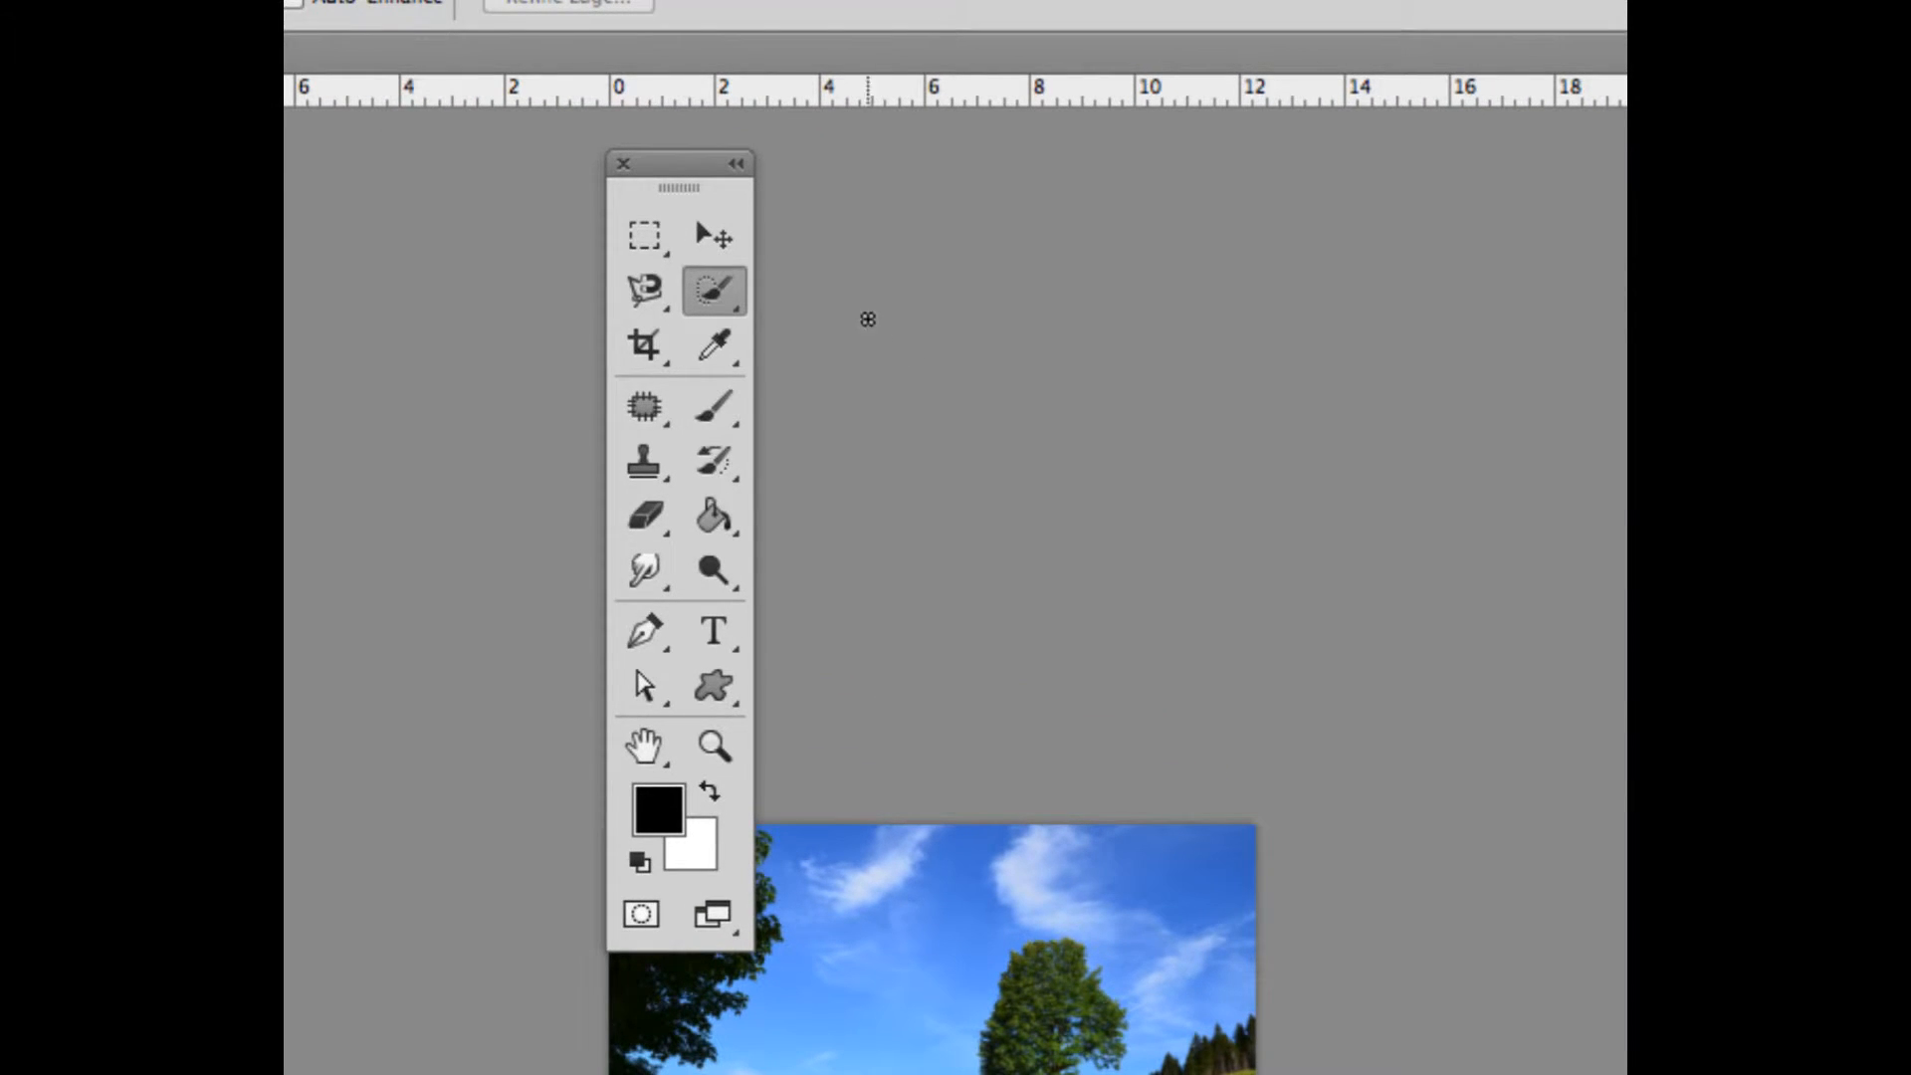
Try the Magic Wand Tool on the clouds and several blue areas of the sky, sampling one region after another
left_click(730, 289)
left_click(772, 317)
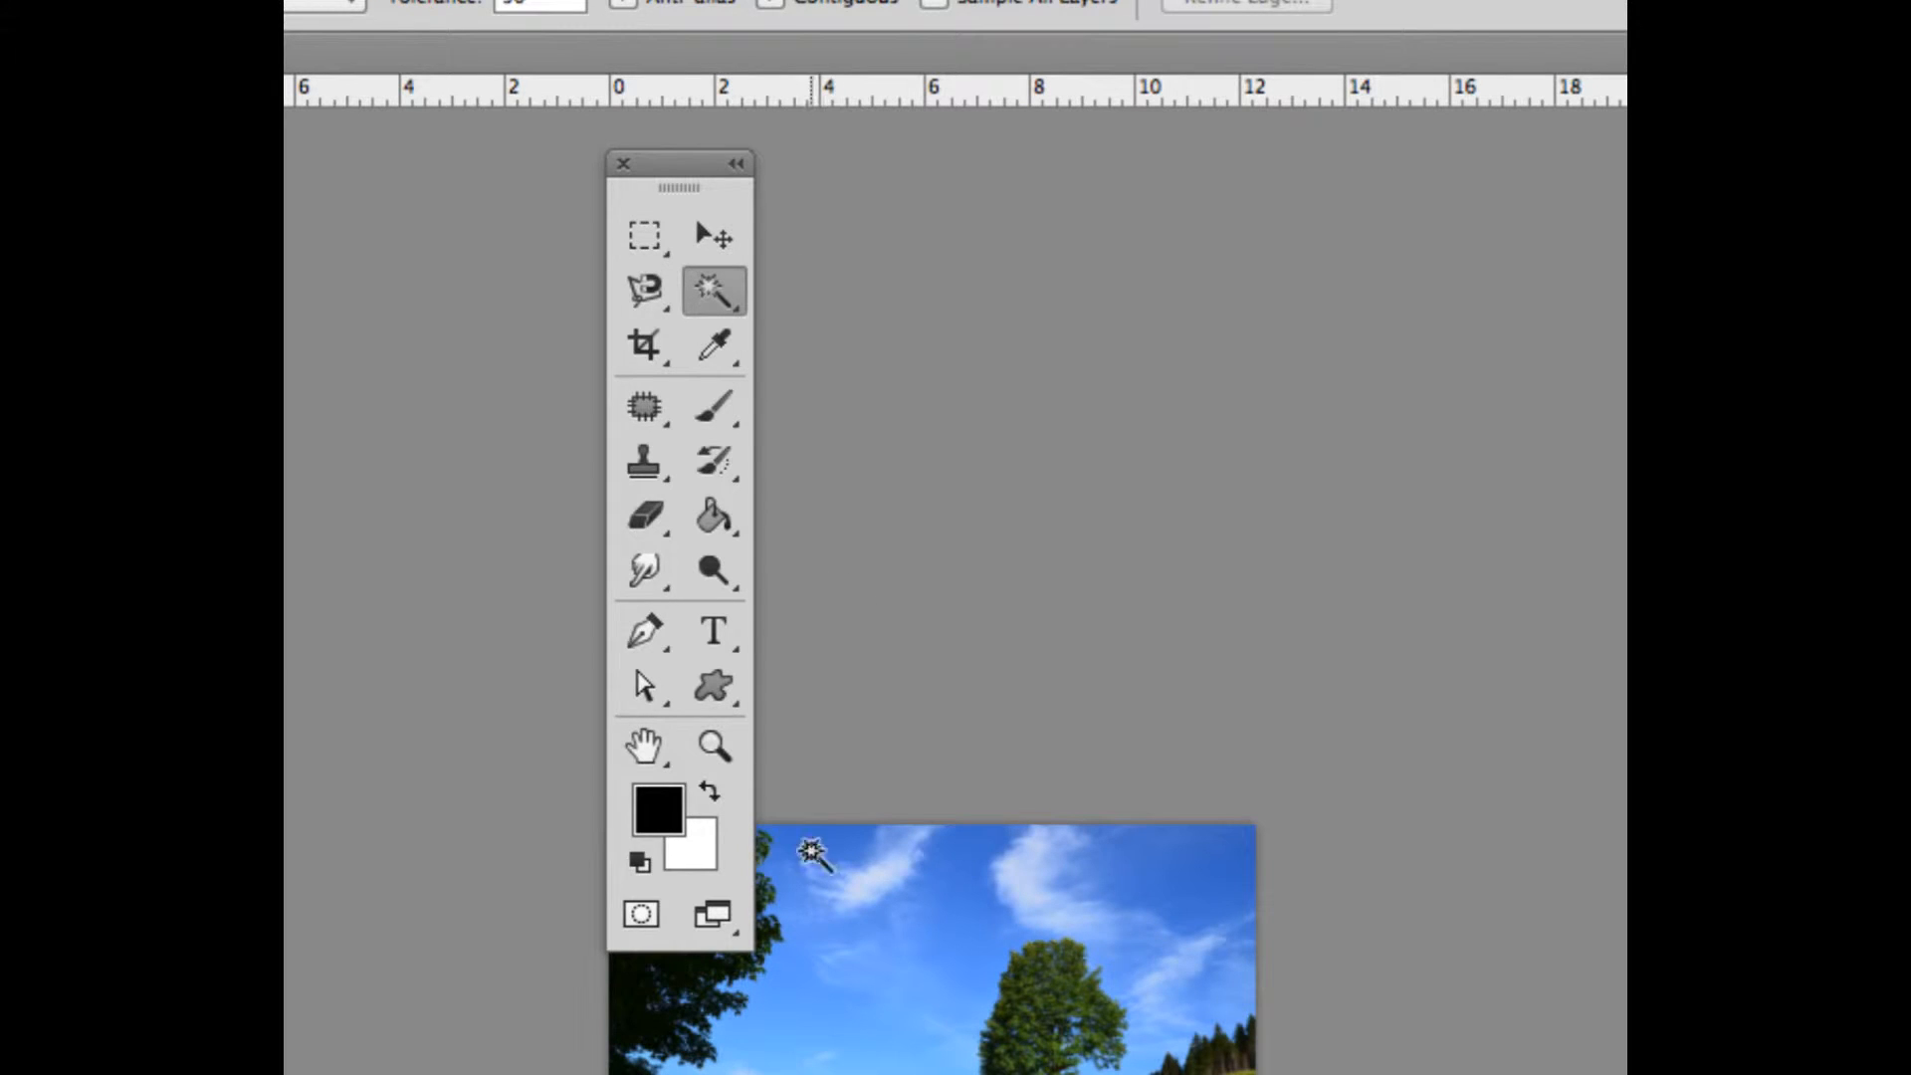
left_click(810, 853)
left_click(1022, 873)
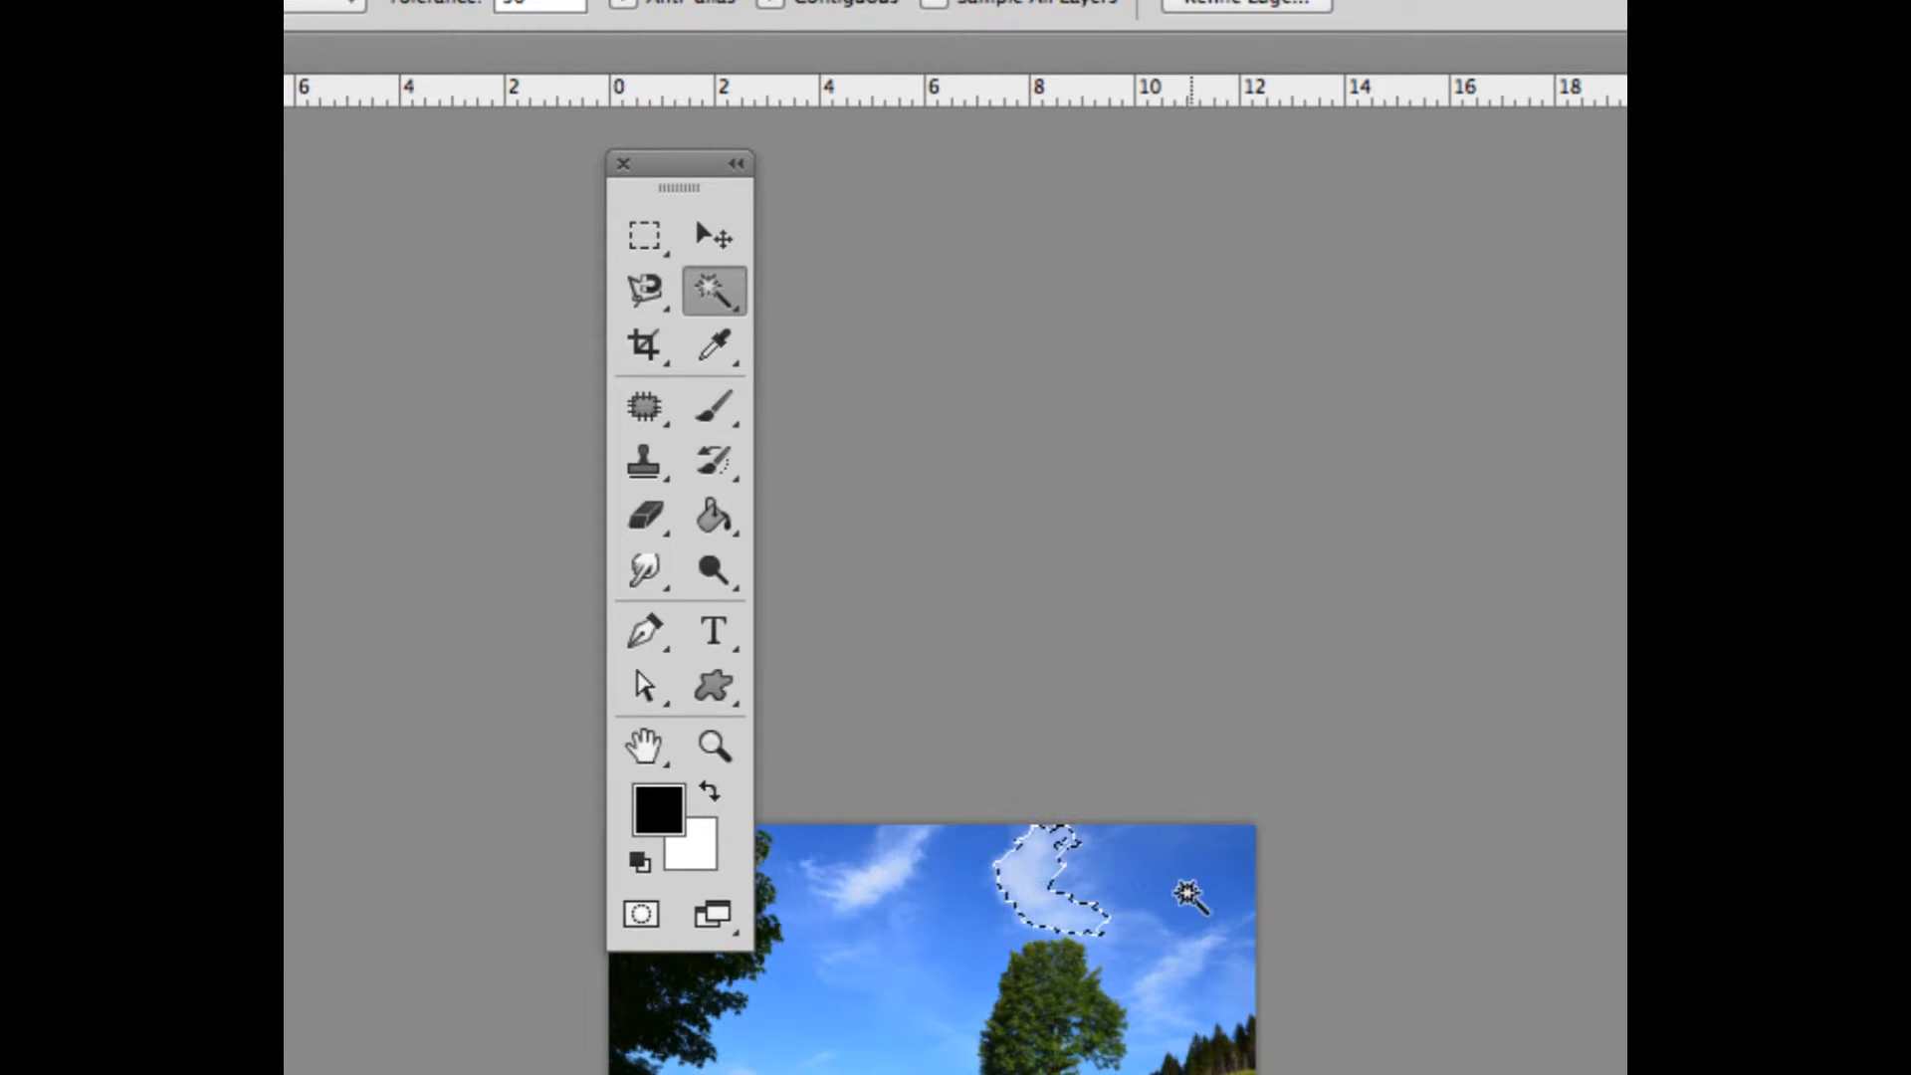
left_click(1160, 904)
left_click(926, 899)
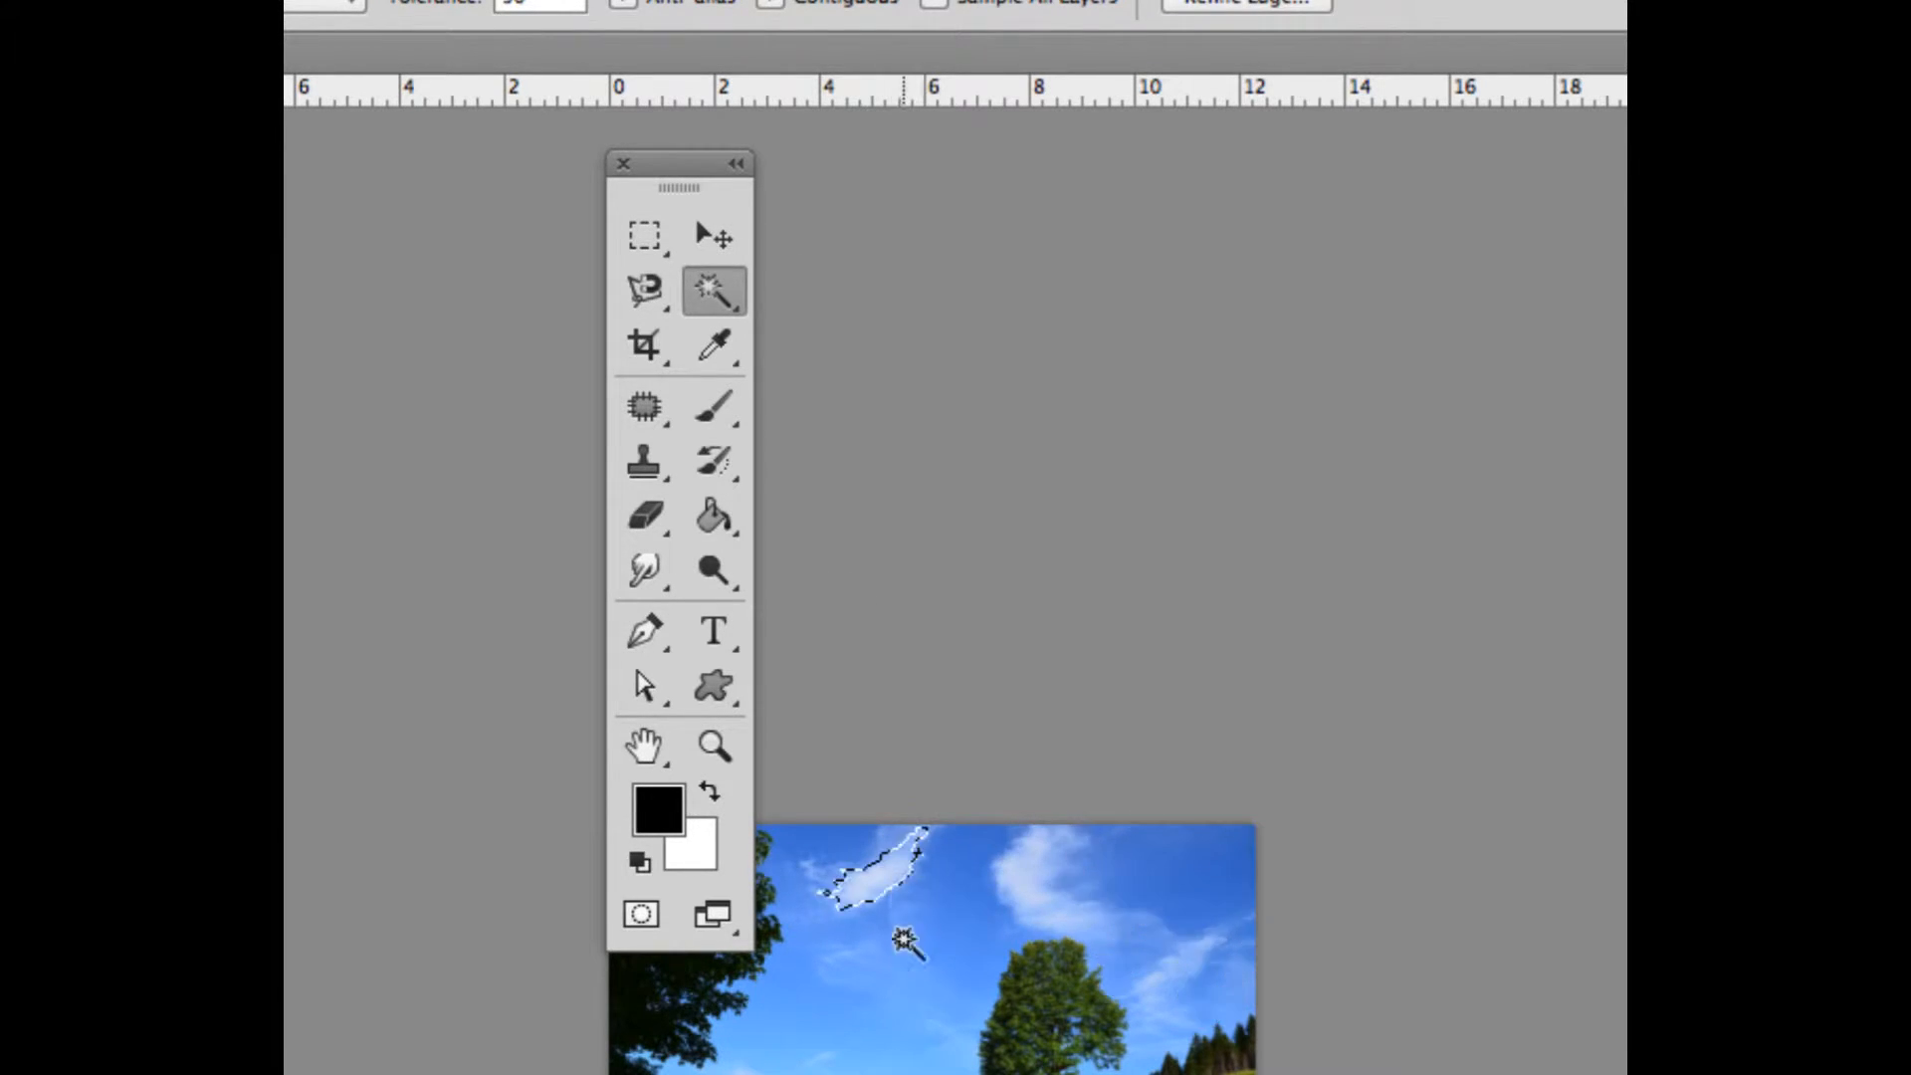
left_click(888, 974)
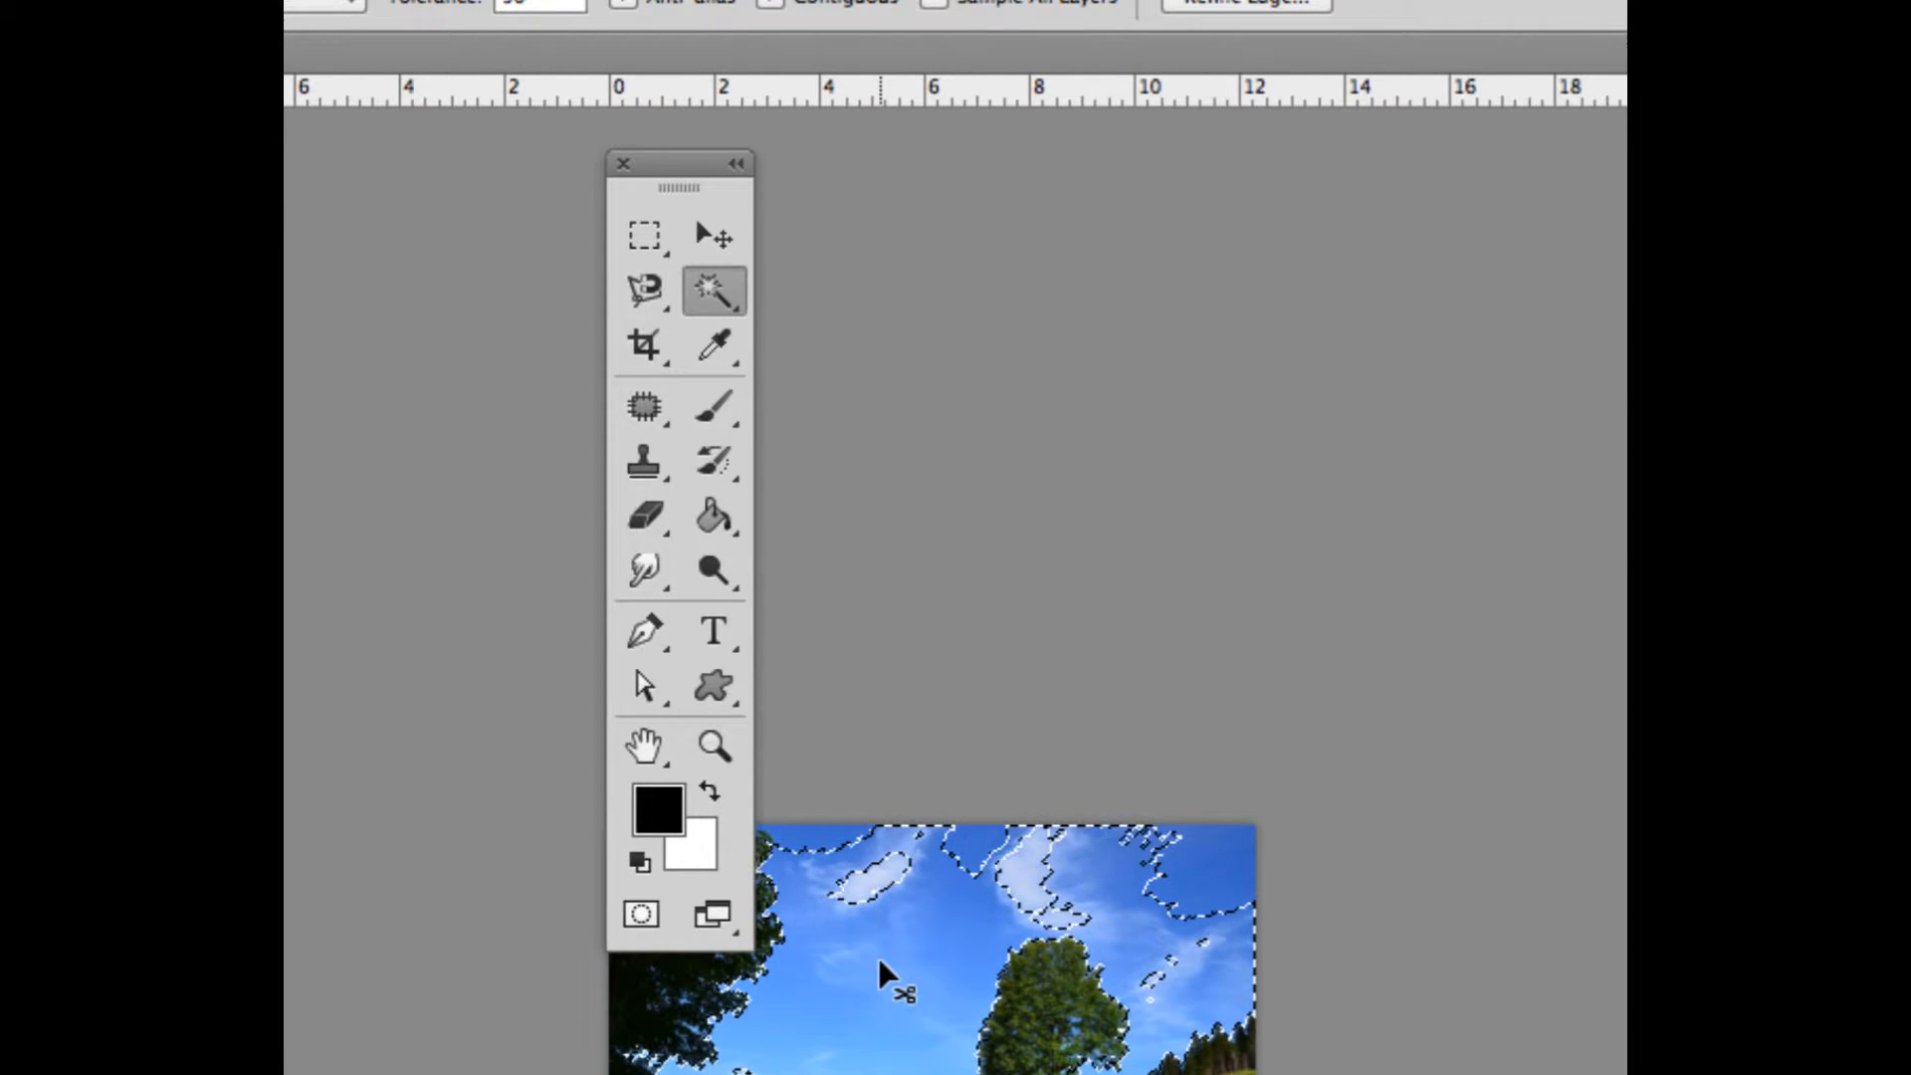
Close the landscape image and dismiss the new document dialog without creating a file
key("super+w")
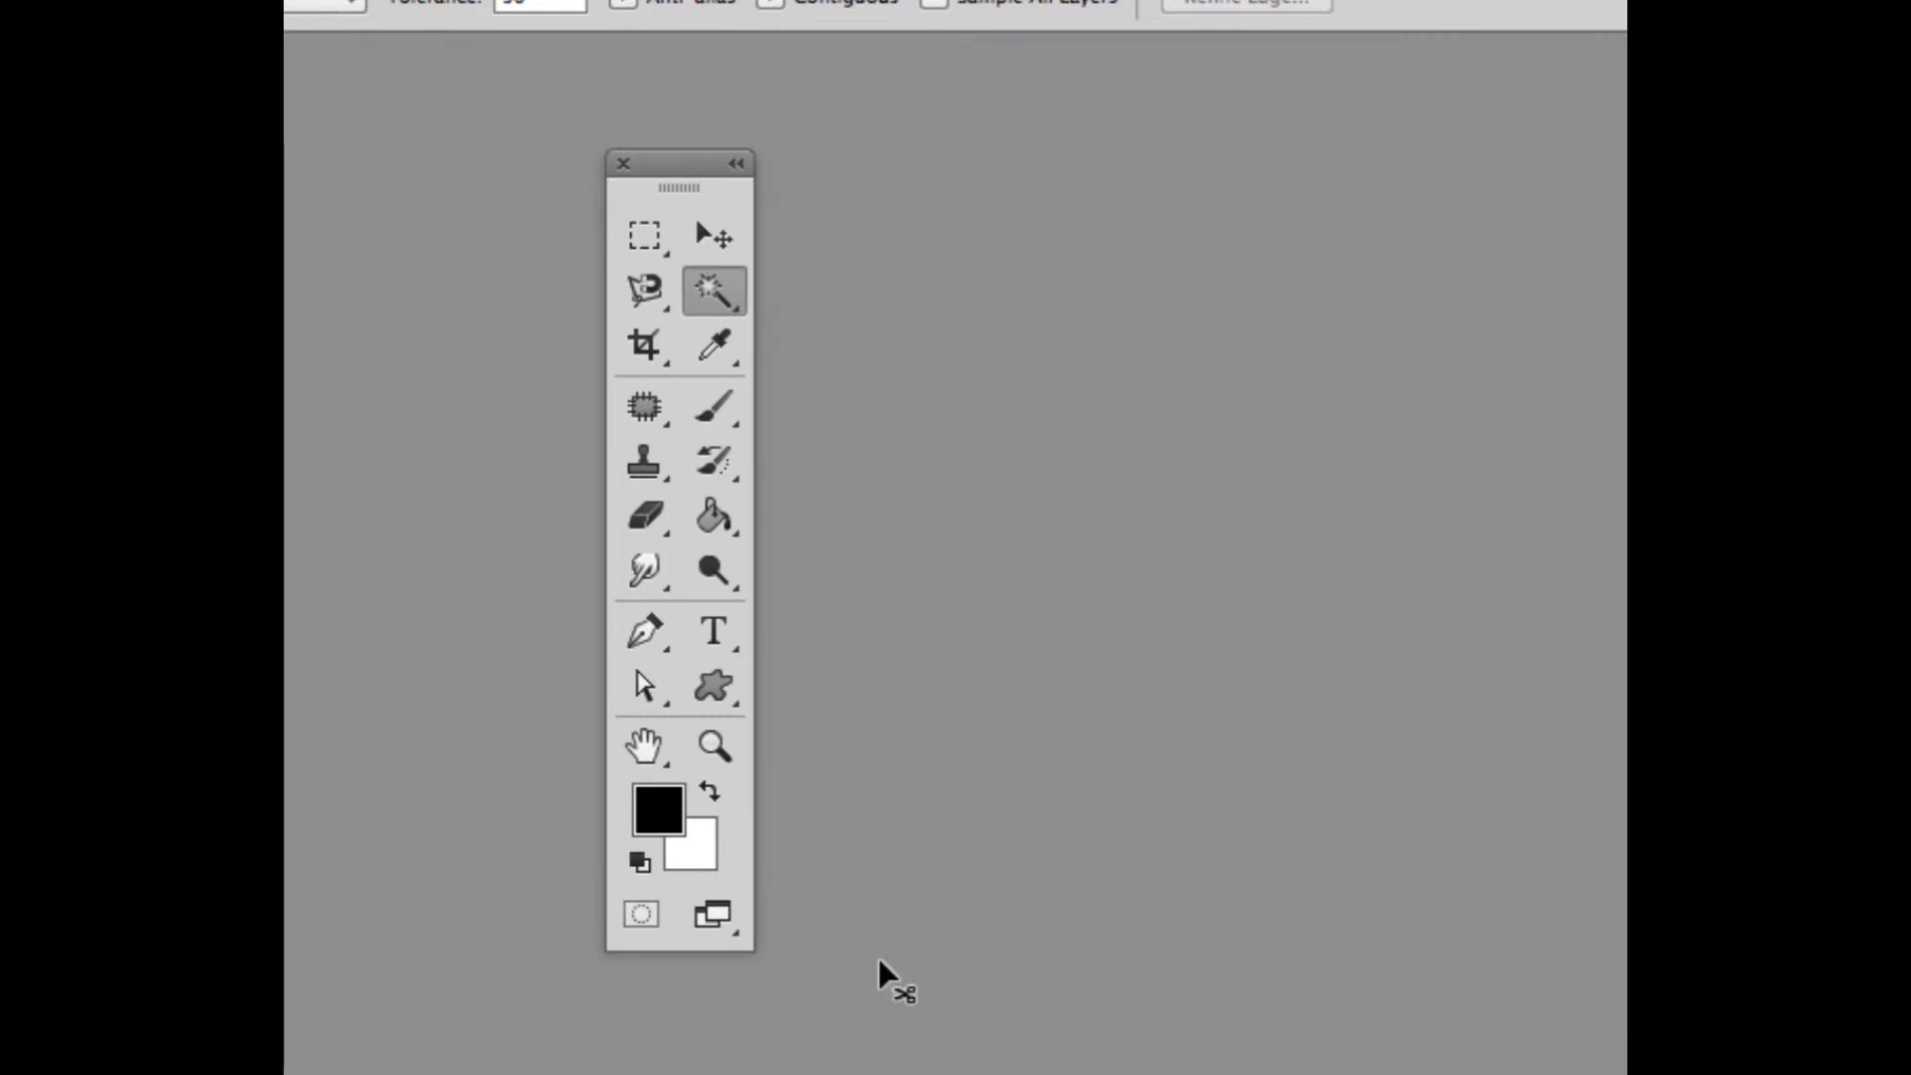
key("super+n")
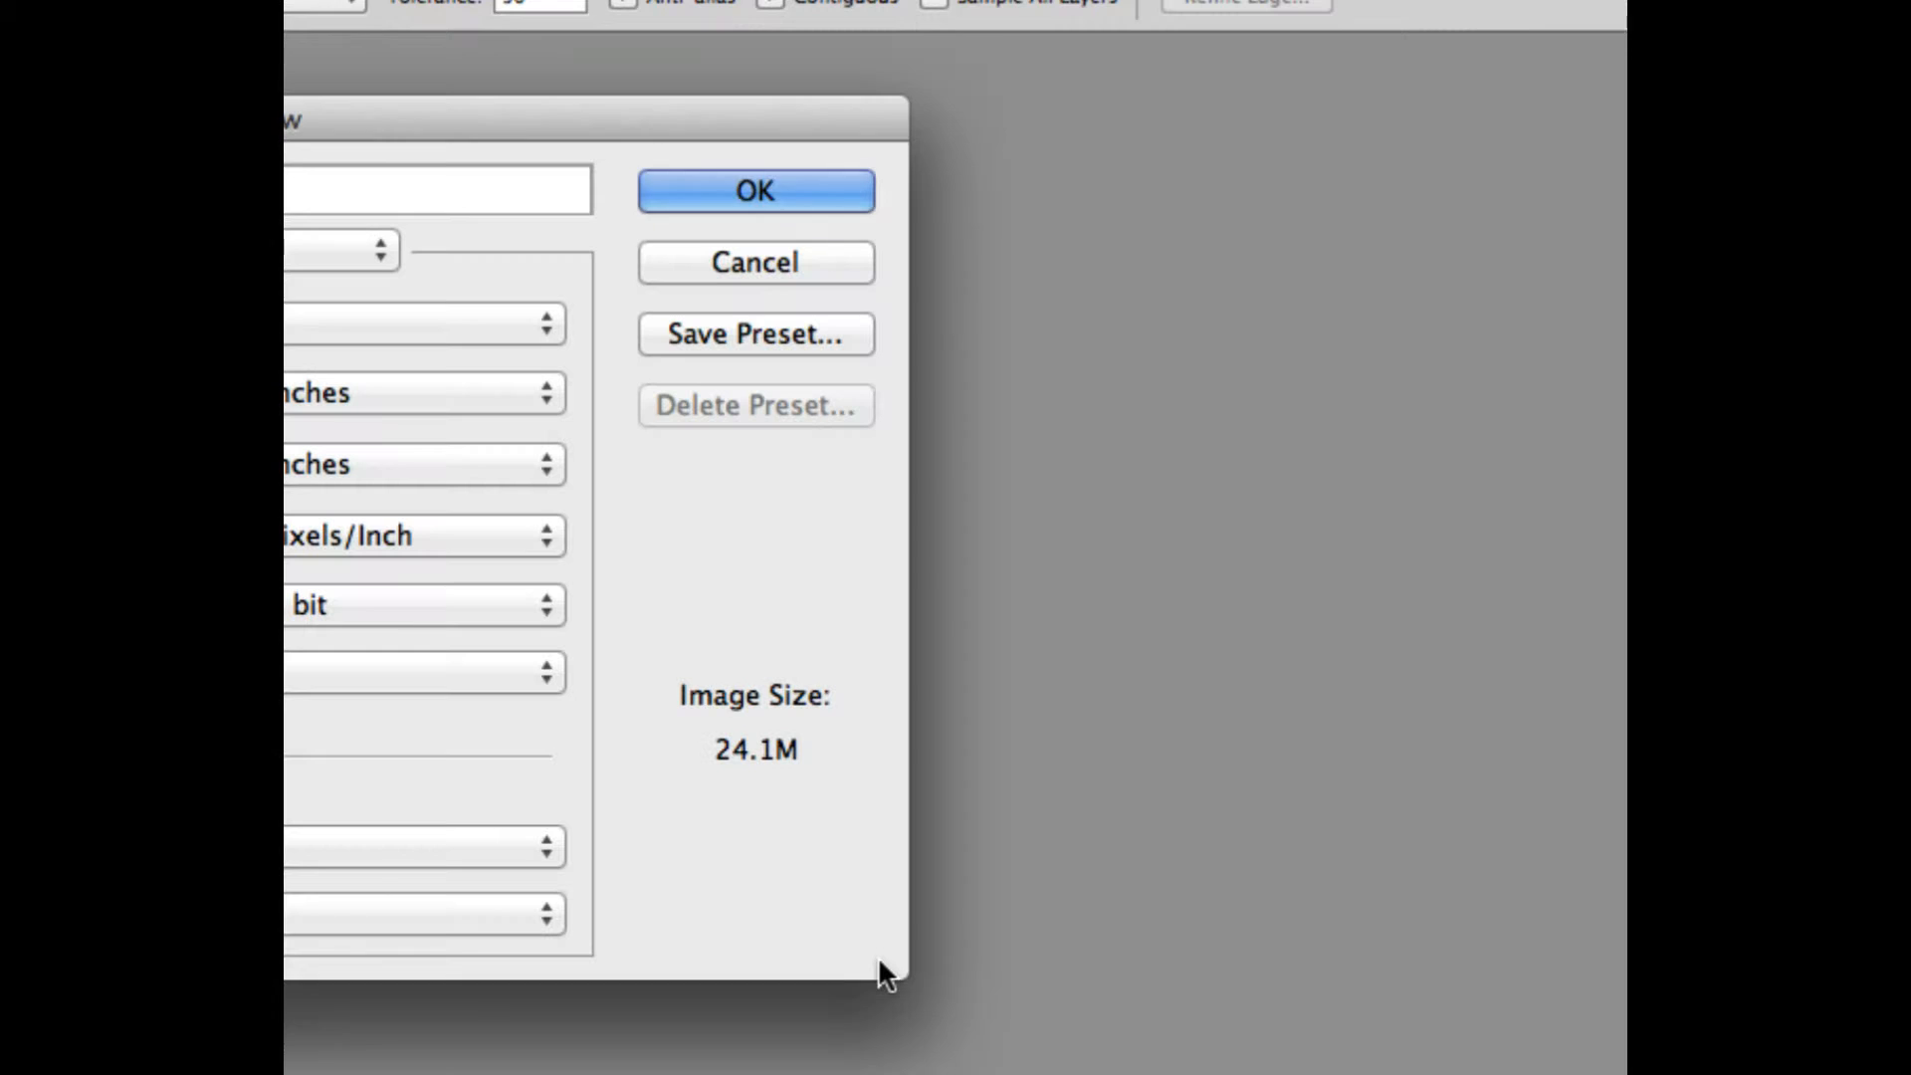
left_click(745, 264)
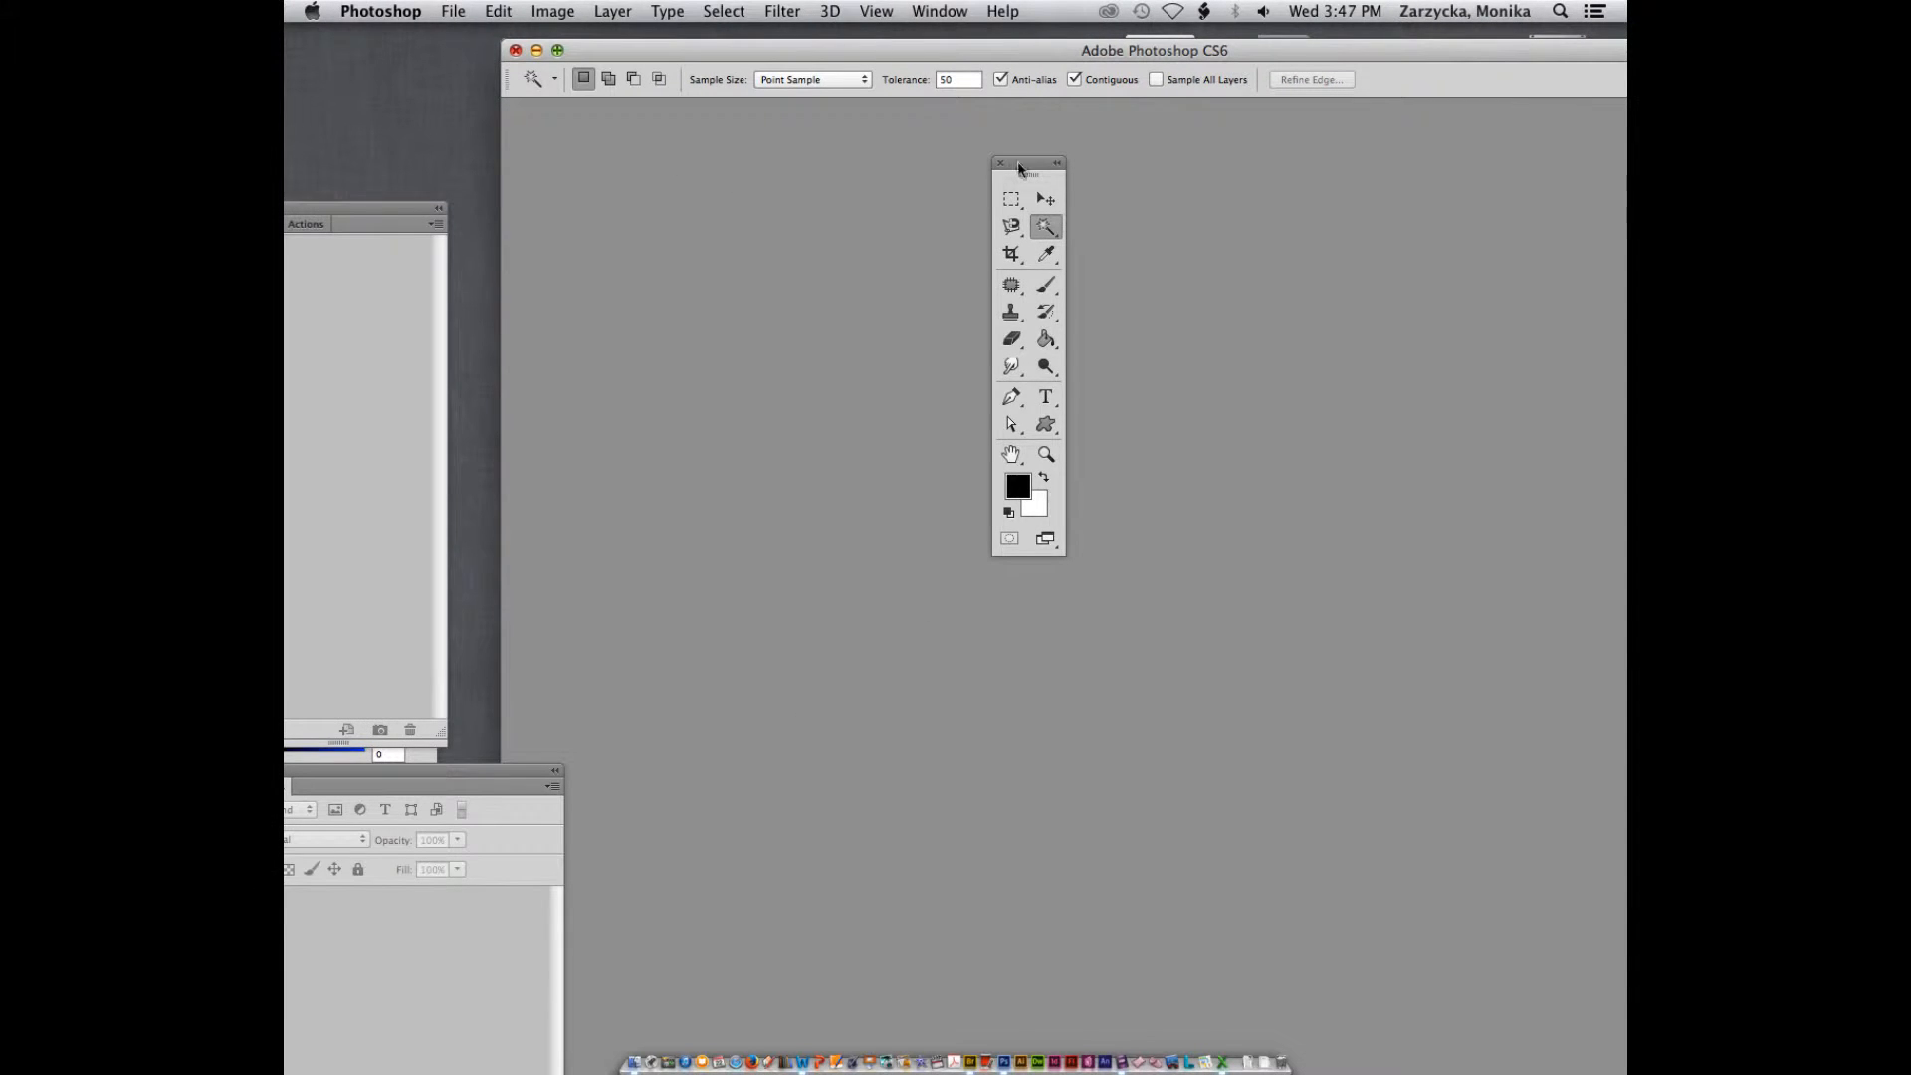
key("Tab")
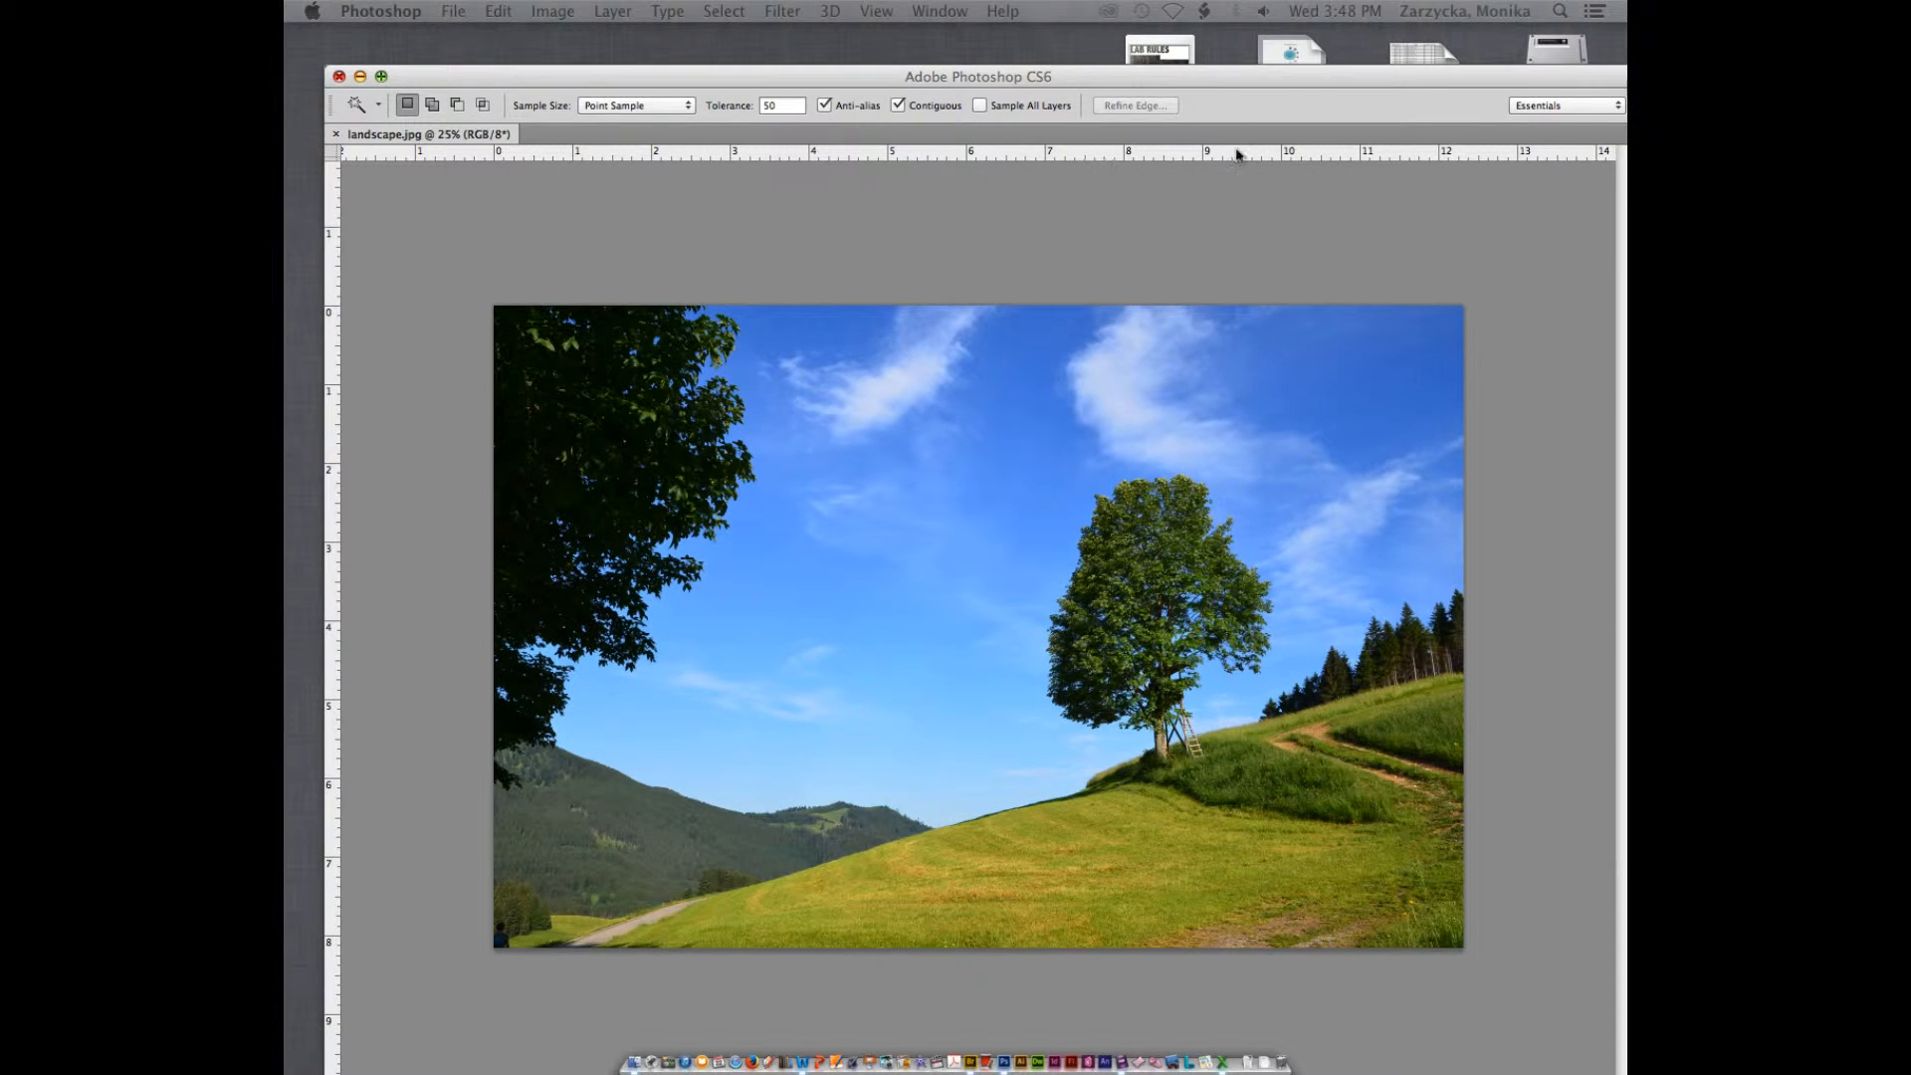
key("Tab")
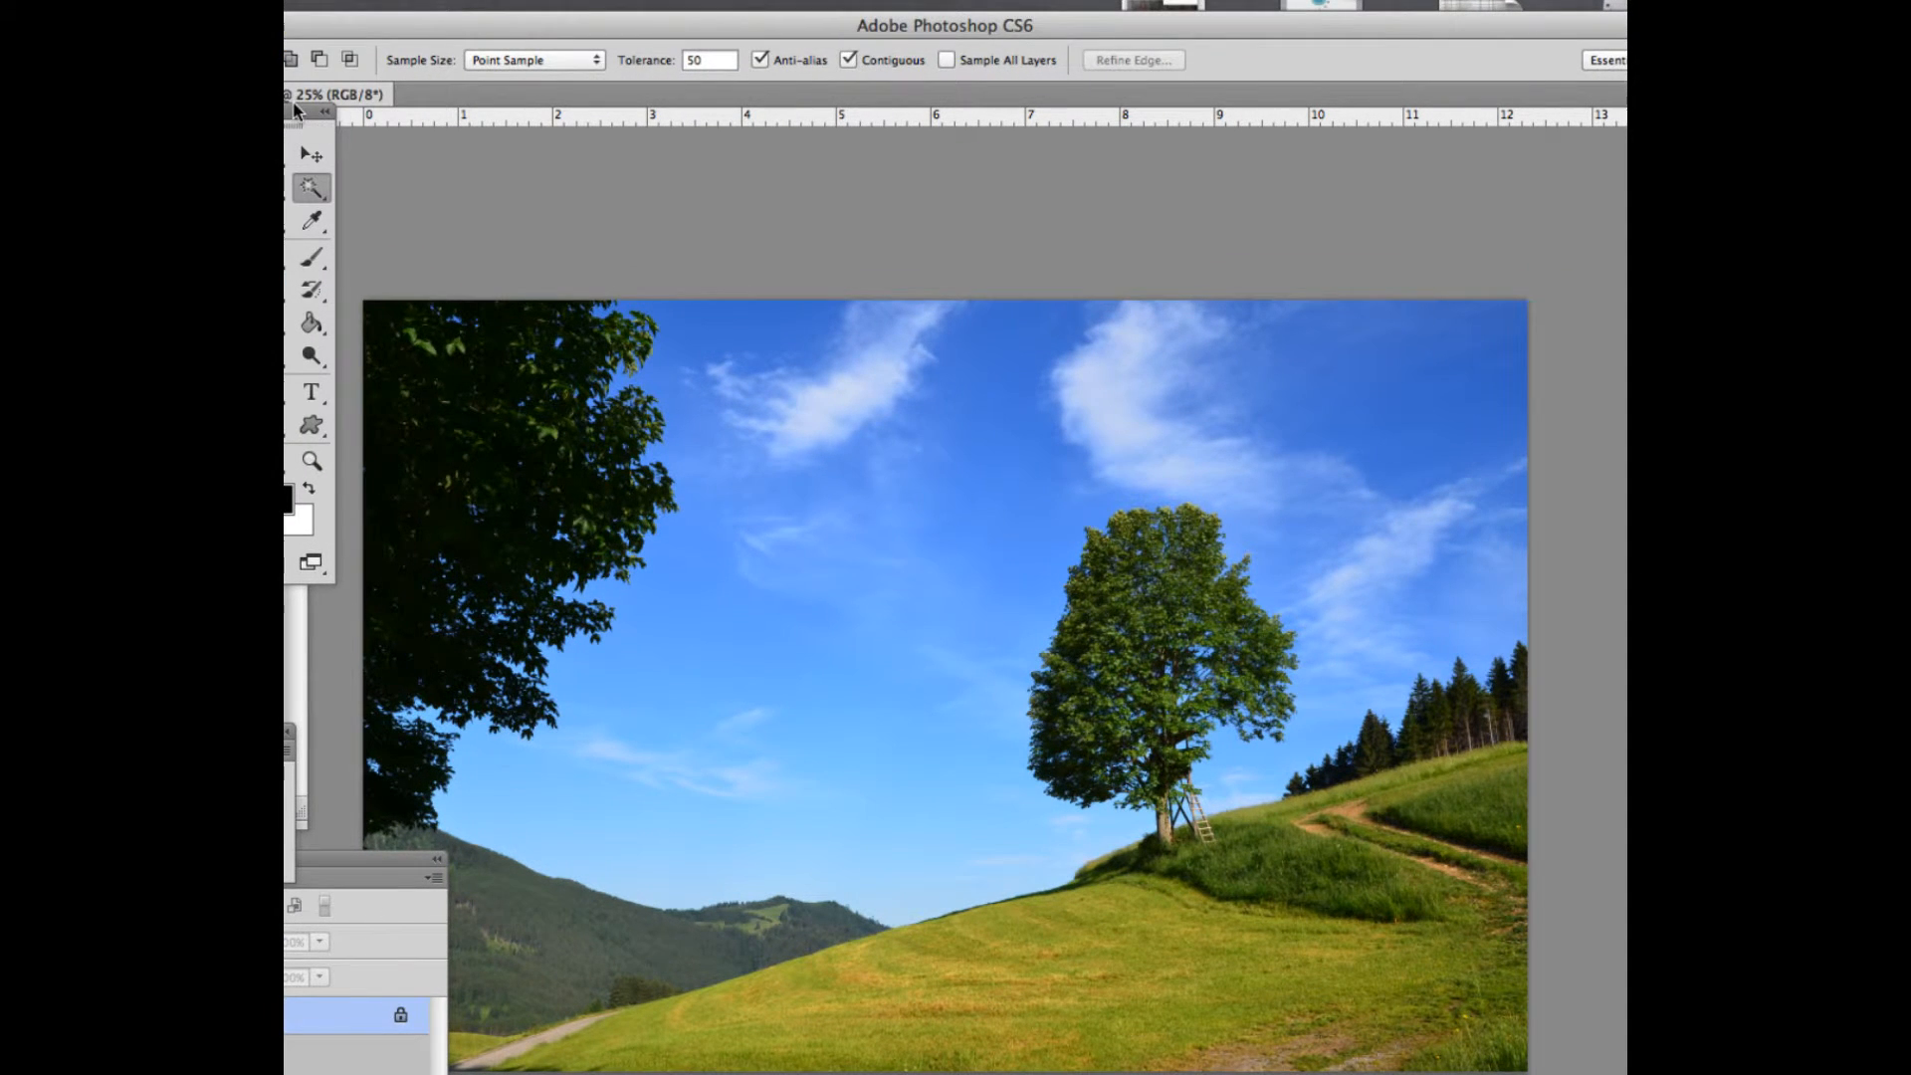
Switch to the Clone Stamp Tool and enlarge its brush to 94 px
left_click_drag(301, 115, 534, 144)
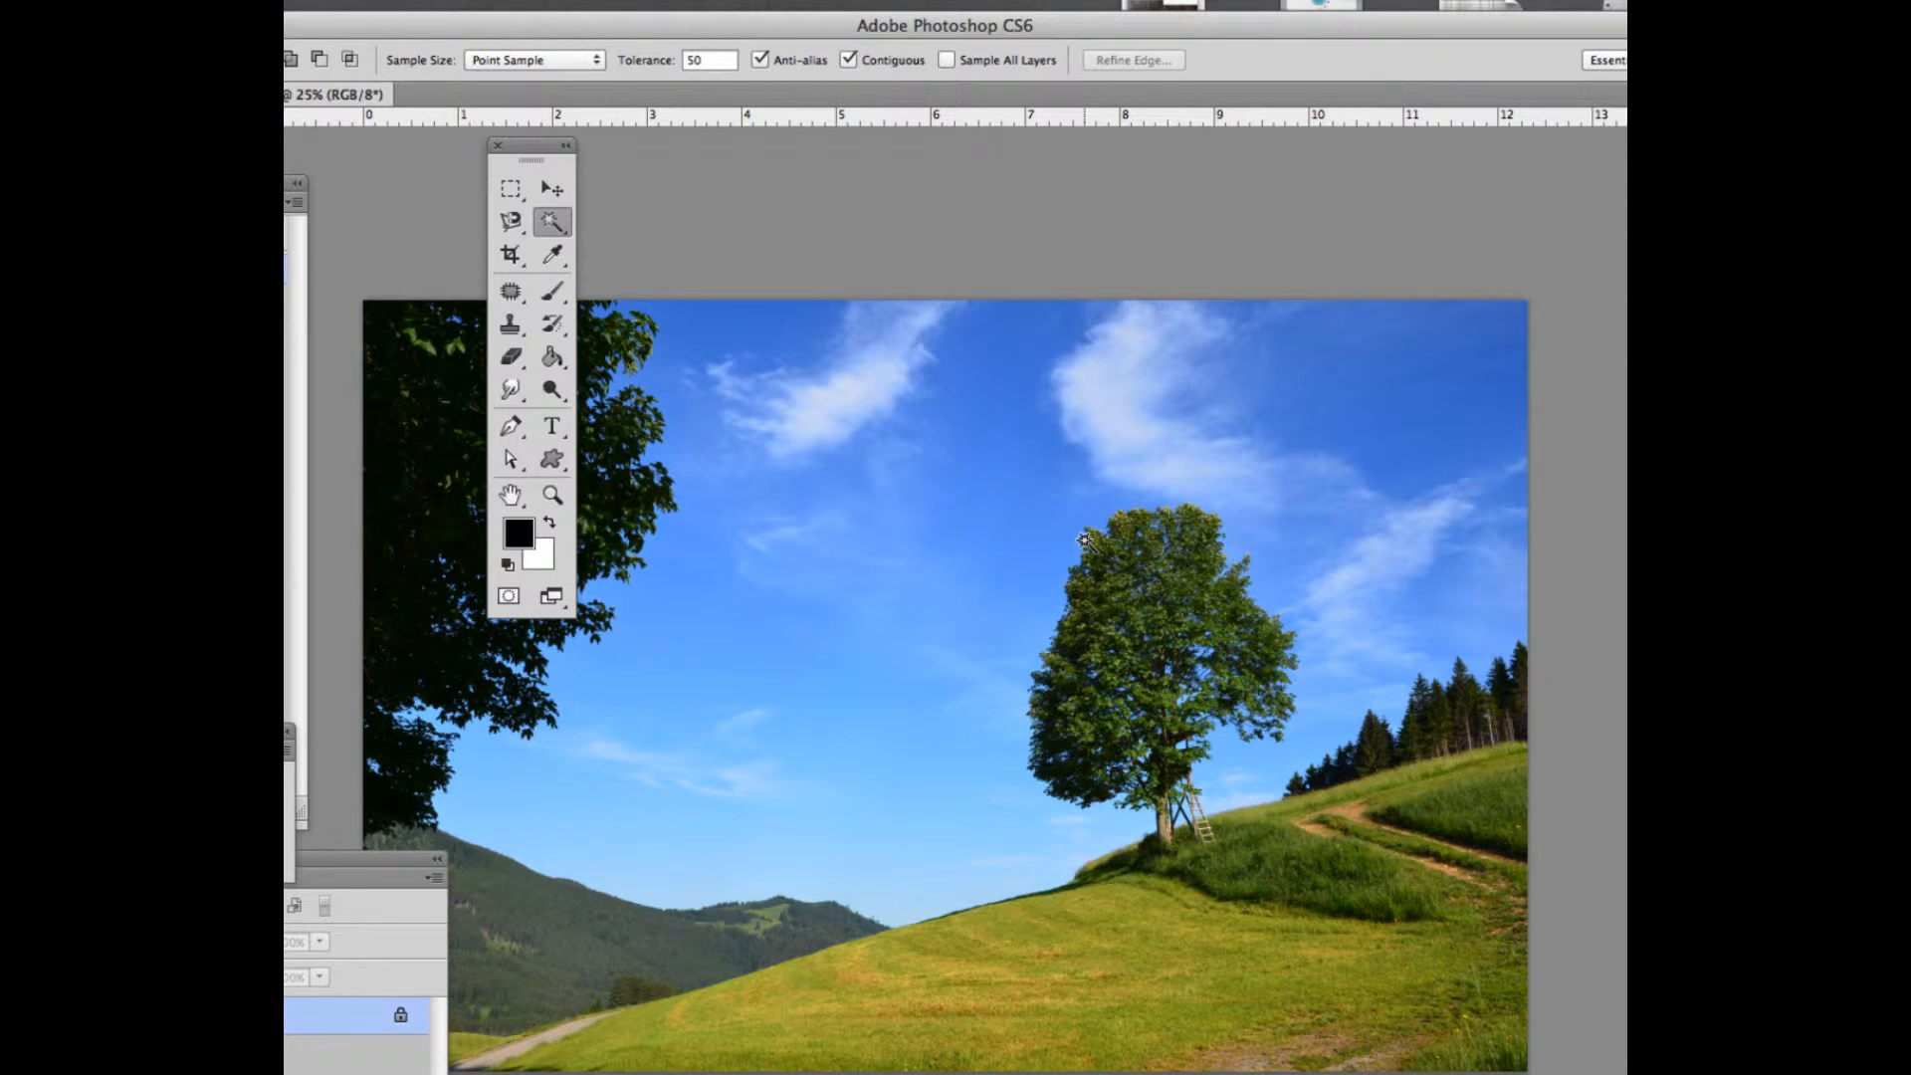
left_click(507, 327)
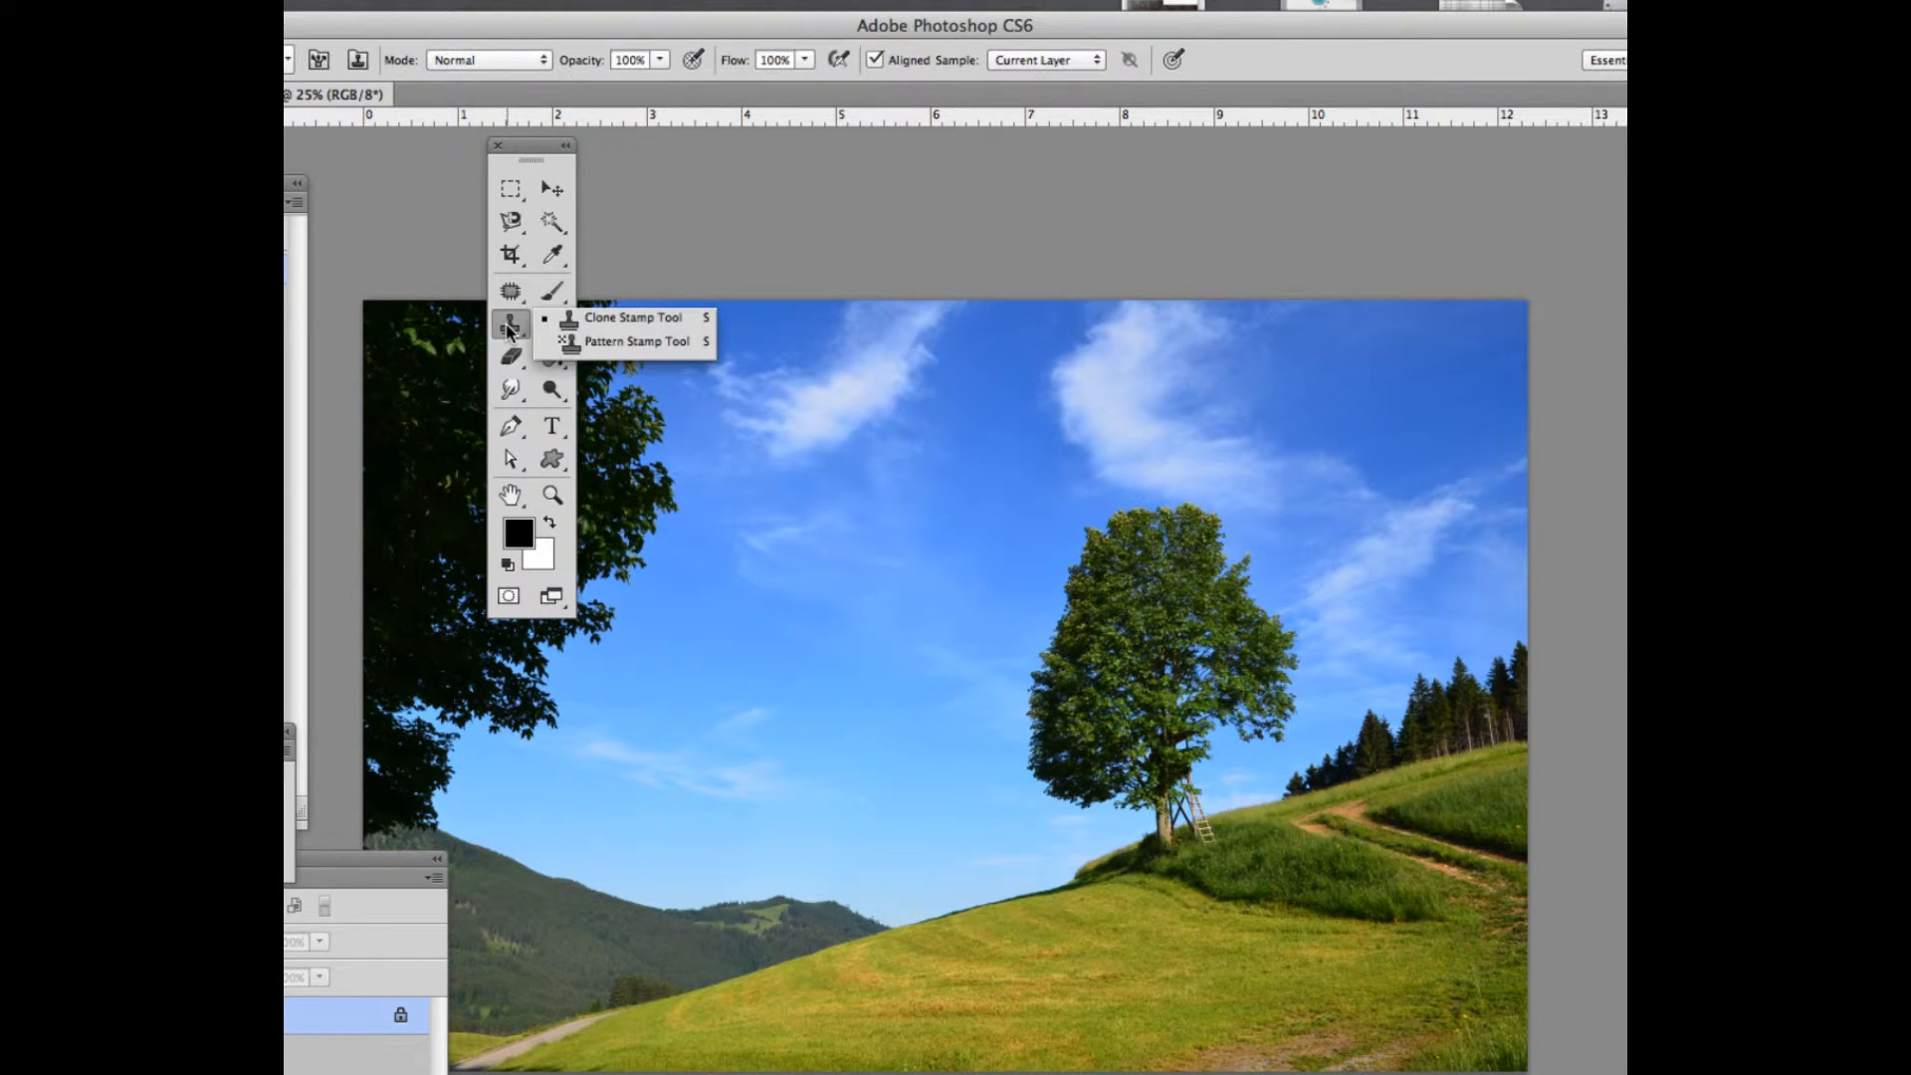
left_click(627, 318)
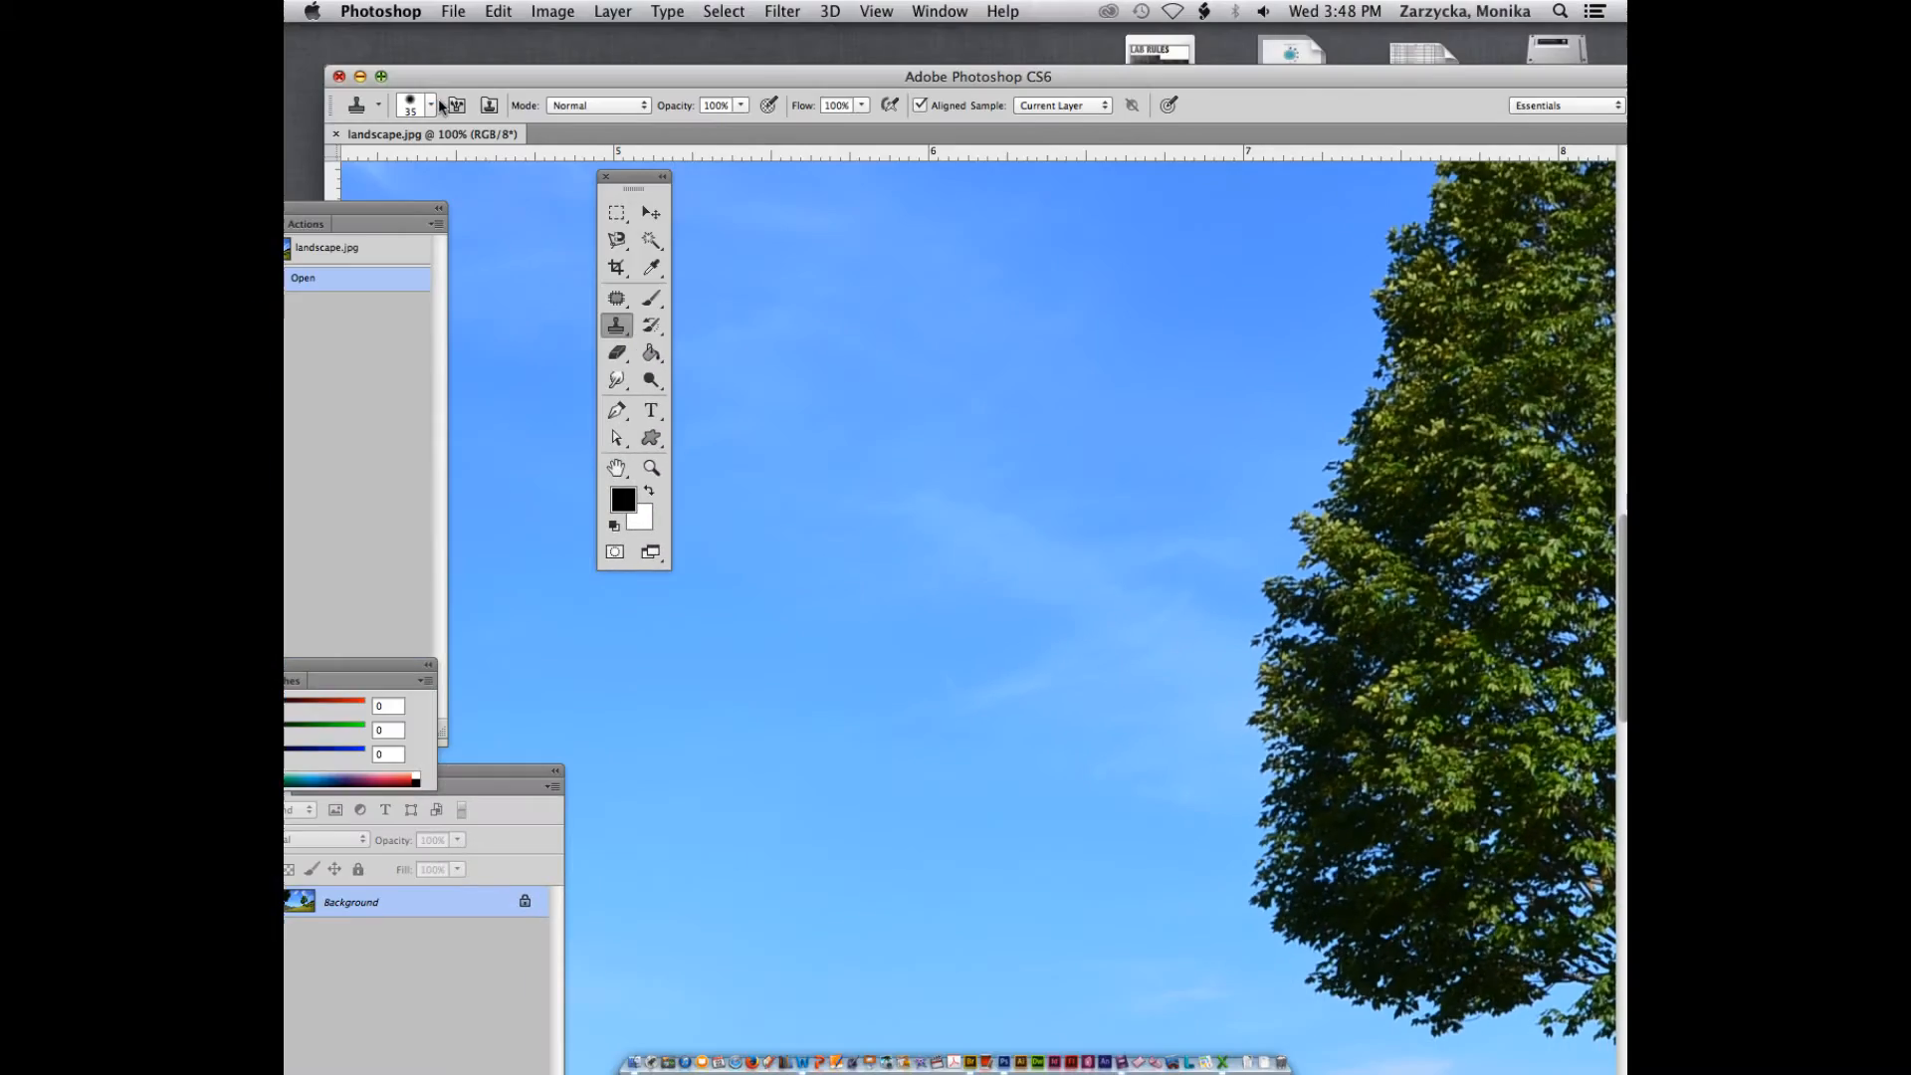
left_click(430, 105)
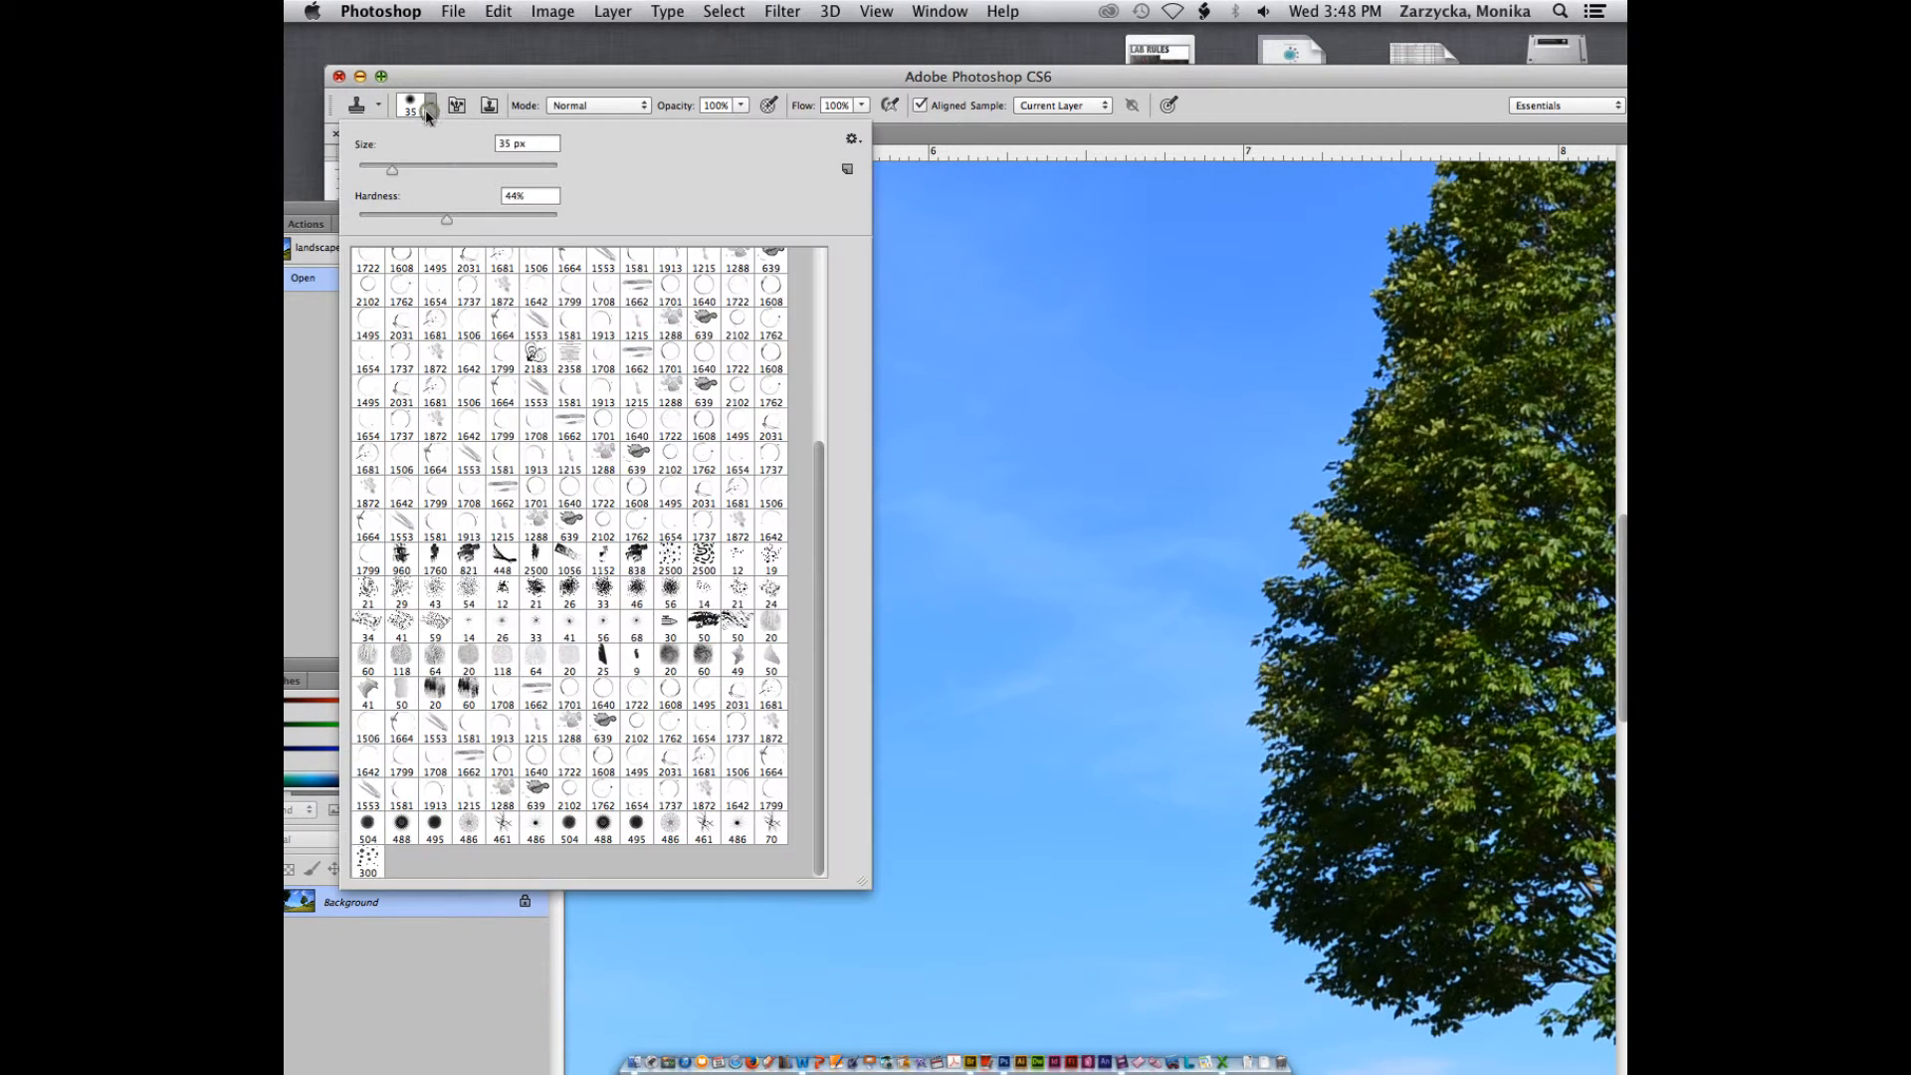
left_click(429, 106)
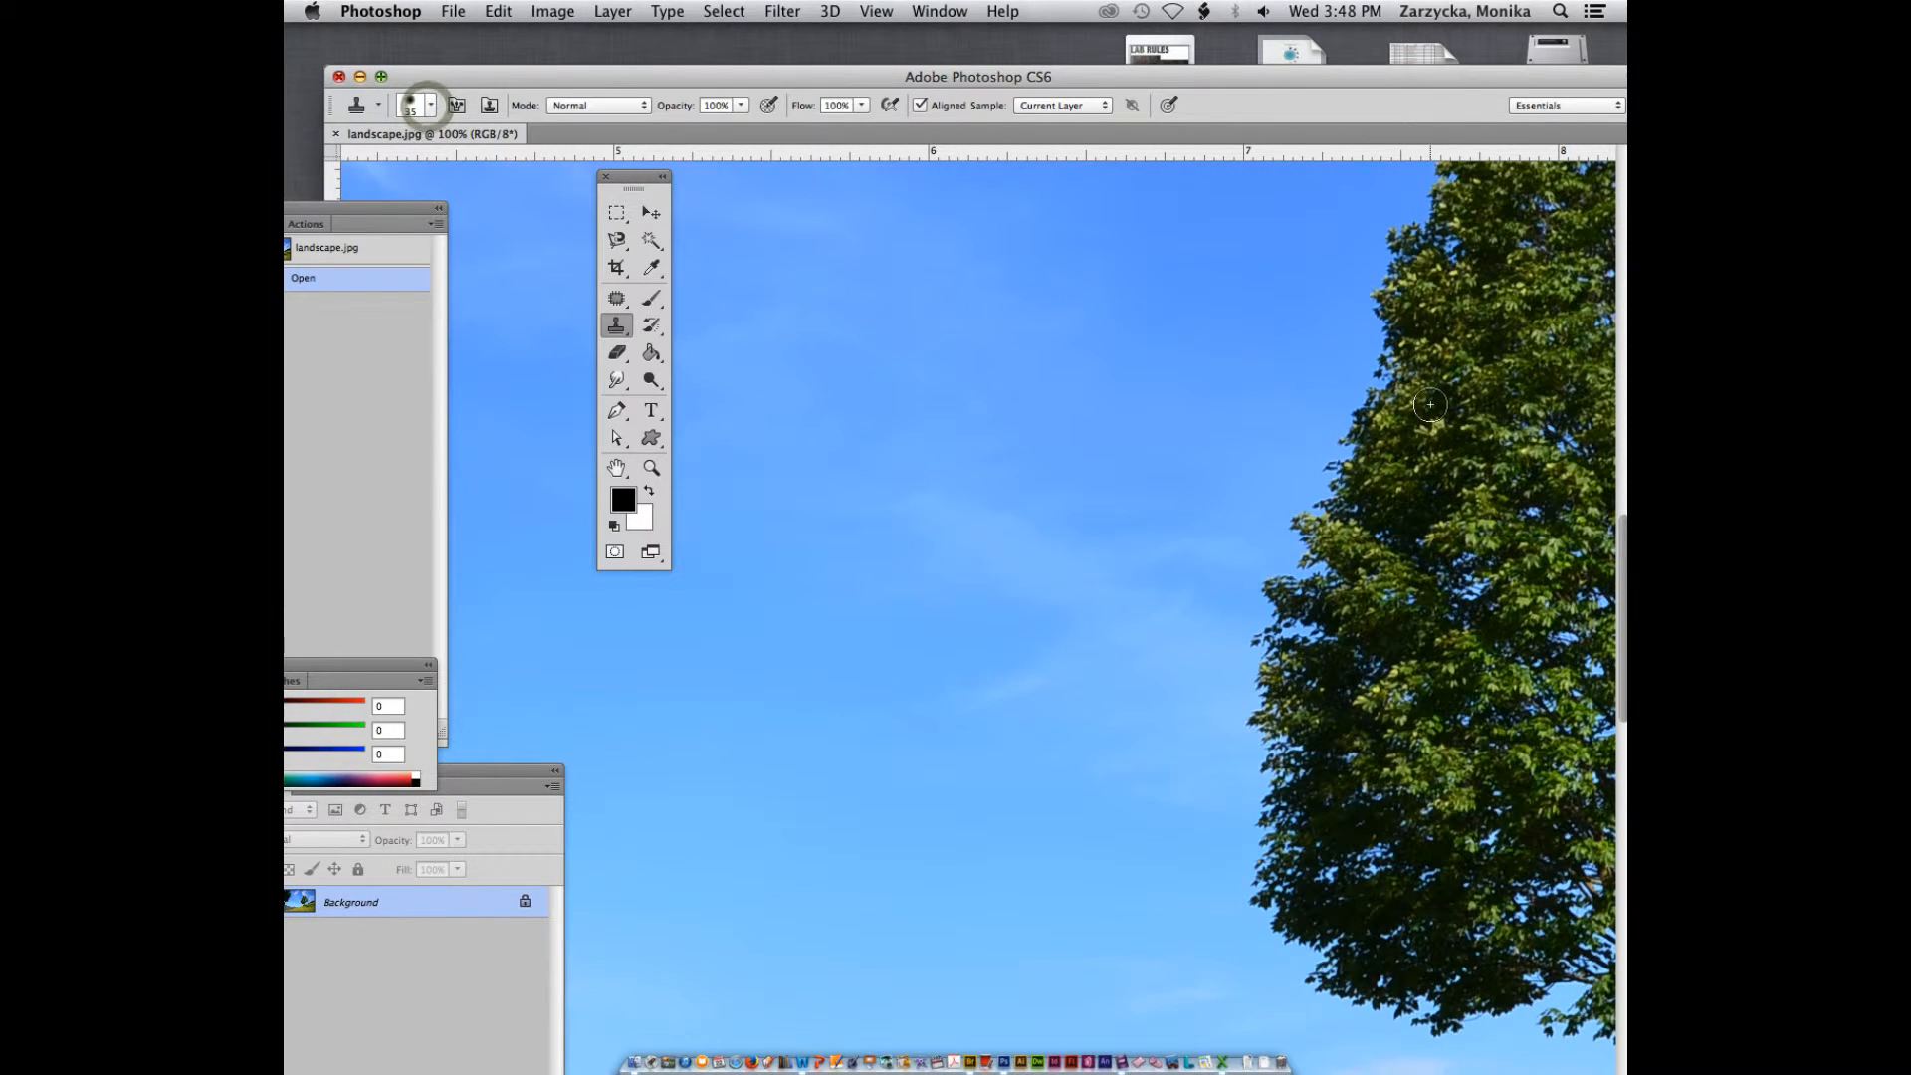
left_click(431, 105)
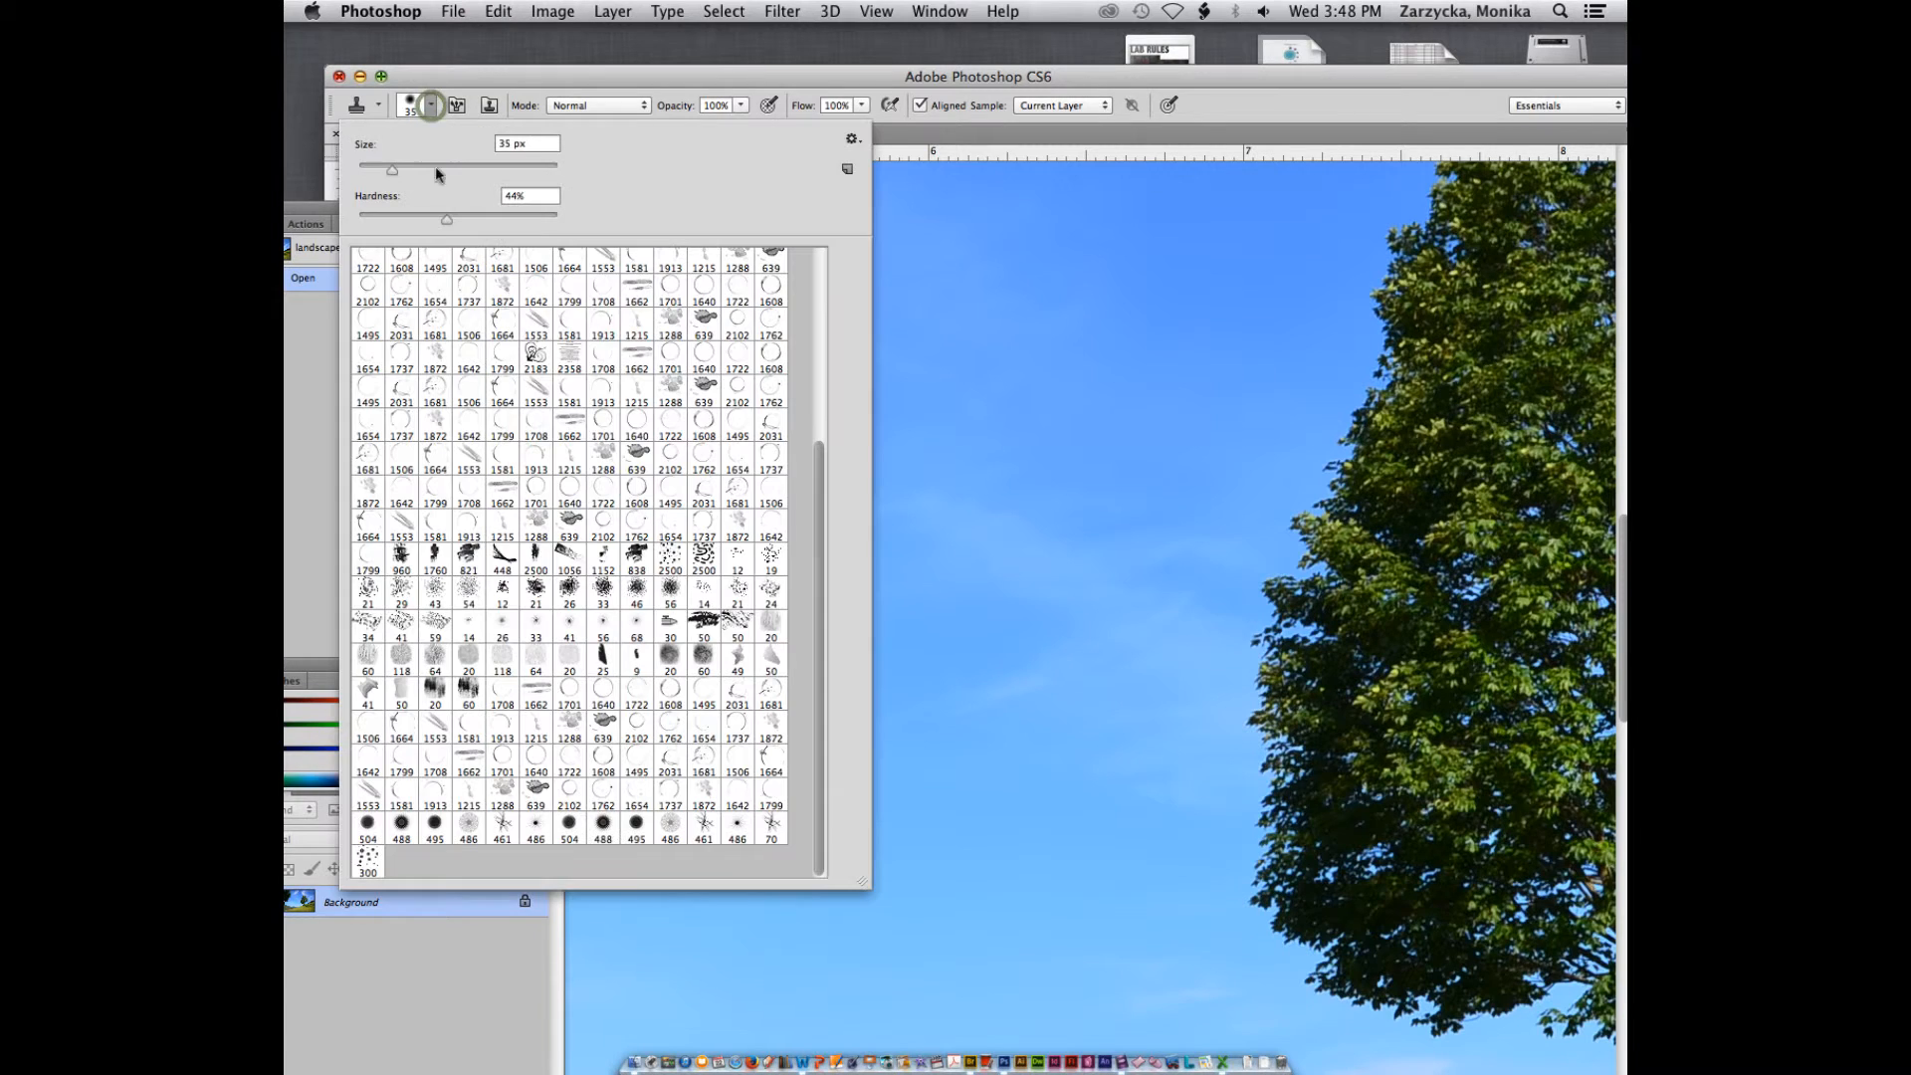
left_click_drag(391, 169, 450, 175)
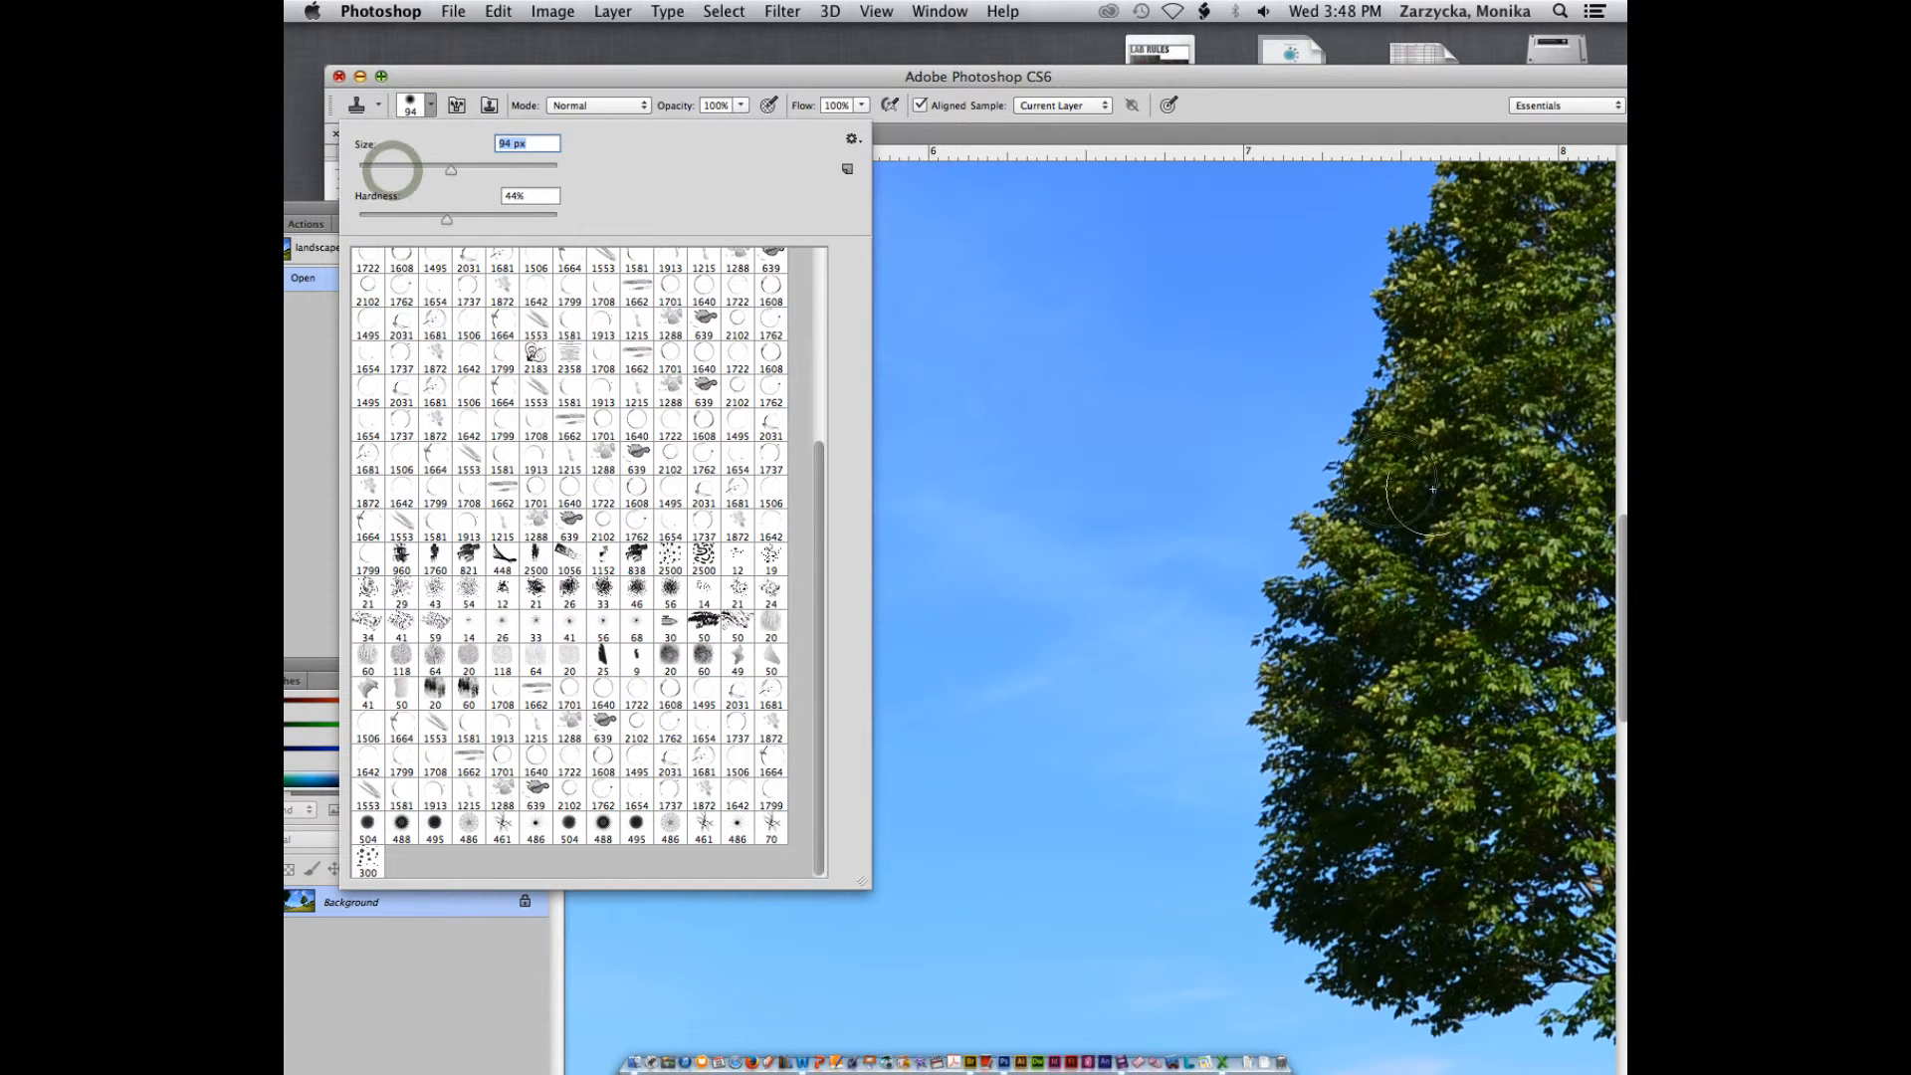
left_click(1477, 449)
Sample the base of the lone tree's trunk and clone the whole tree with its ladder onto the slope between it and the dark tree
key("super+minus")
key("super+minus")
key("super+minus")
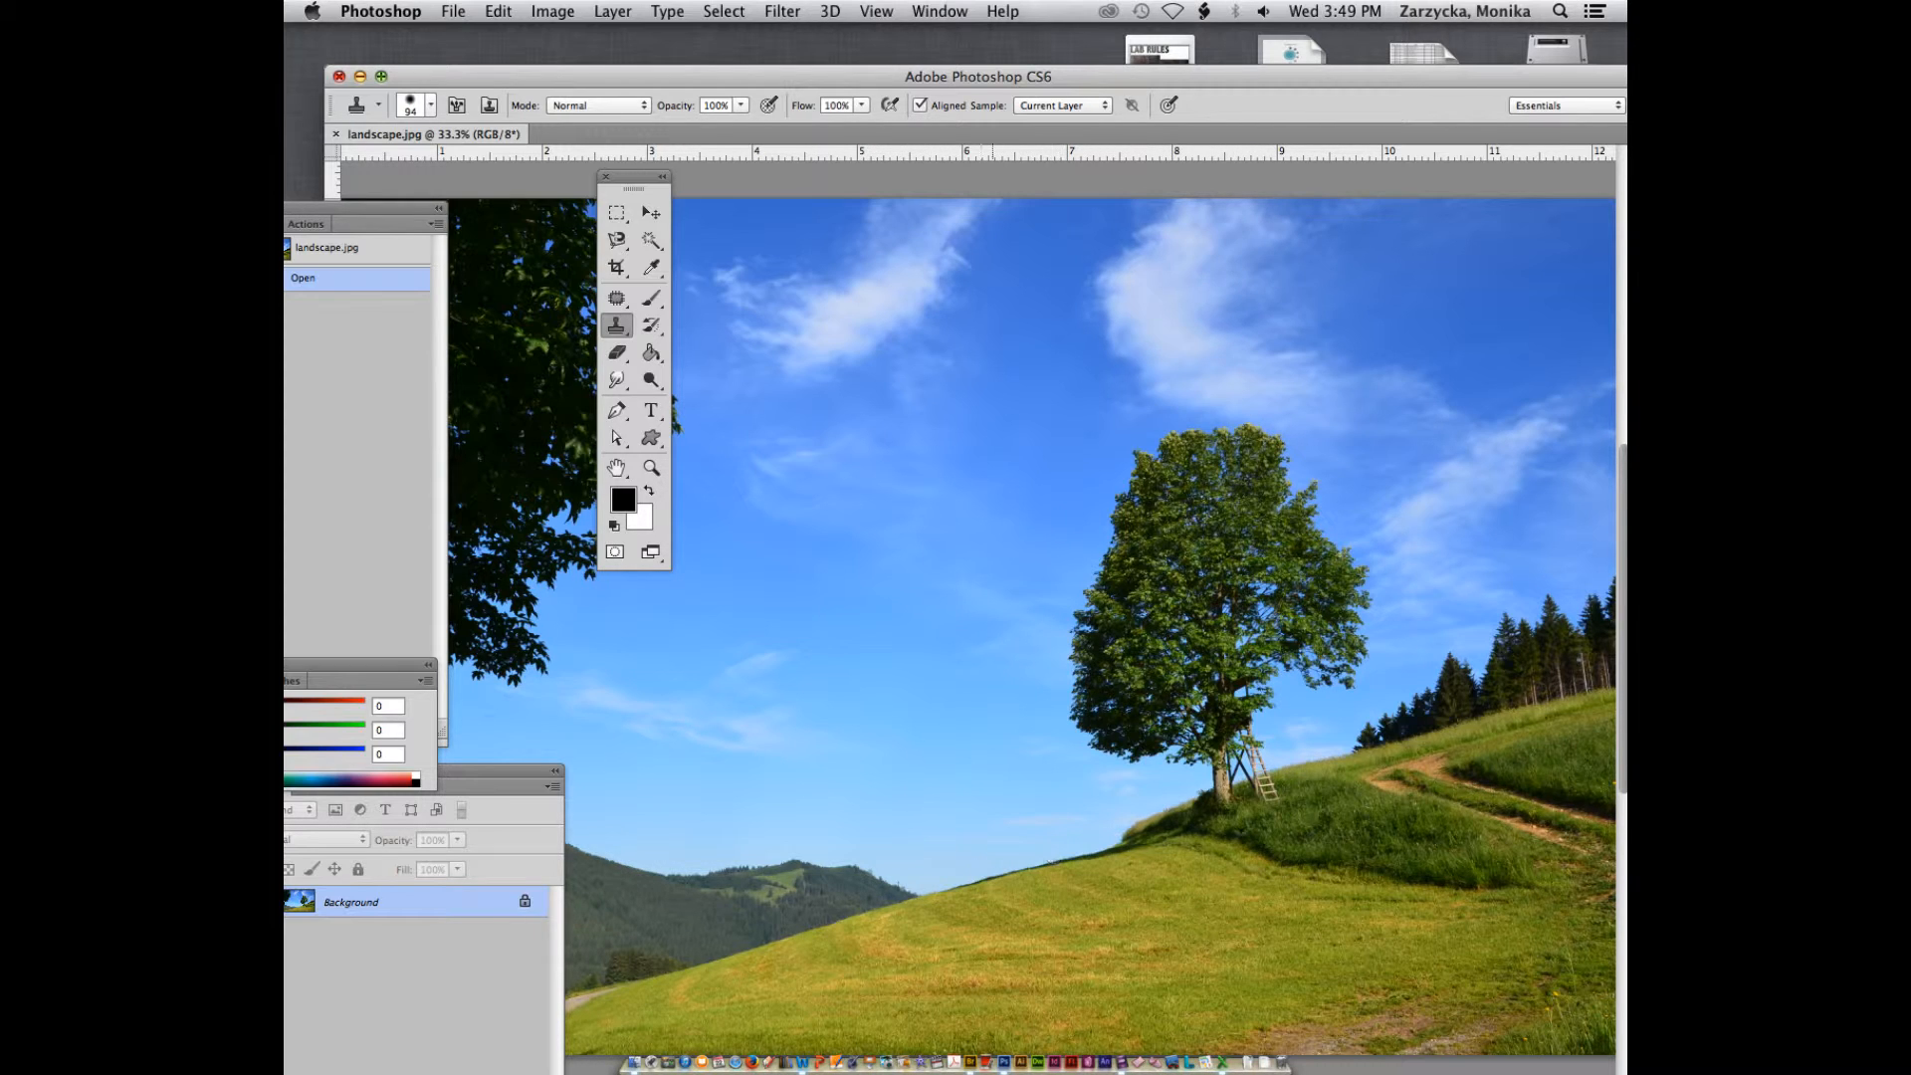
left_click(1214, 811, "alt")
mouse_move(944, 886)
left_mouse_down()
mouse_move(980, 789)
mouse_move(937, 773)
mouse_move(973, 805)
mouse_move(997, 775)
mouse_move(913, 746)
mouse_move(908, 788)
mouse_move(942, 726)
mouse_move(870, 730)
mouse_move(1003, 731)
mouse_move(920, 701)
mouse_move(868, 711)
mouse_move(1020, 700)
mouse_move(910, 676)
mouse_move(854, 714)
mouse_move(854, 651)
mouse_move(914, 631)
mouse_move(829, 634)
mouse_move(877, 614)
mouse_move(802, 684)
mouse_move(822, 634)
mouse_move(809, 679)
mouse_move(907, 604)
mouse_move(866, 584)
mouse_move(894, 554)
mouse_move(985, 619)
left_mouse_up()
mouse_move(928, 834)
left_mouse_down()
mouse_move(921, 876)
mouse_move(965, 826)
mouse_move(966, 881)
mouse_move(988, 883)
left_mouse_up()
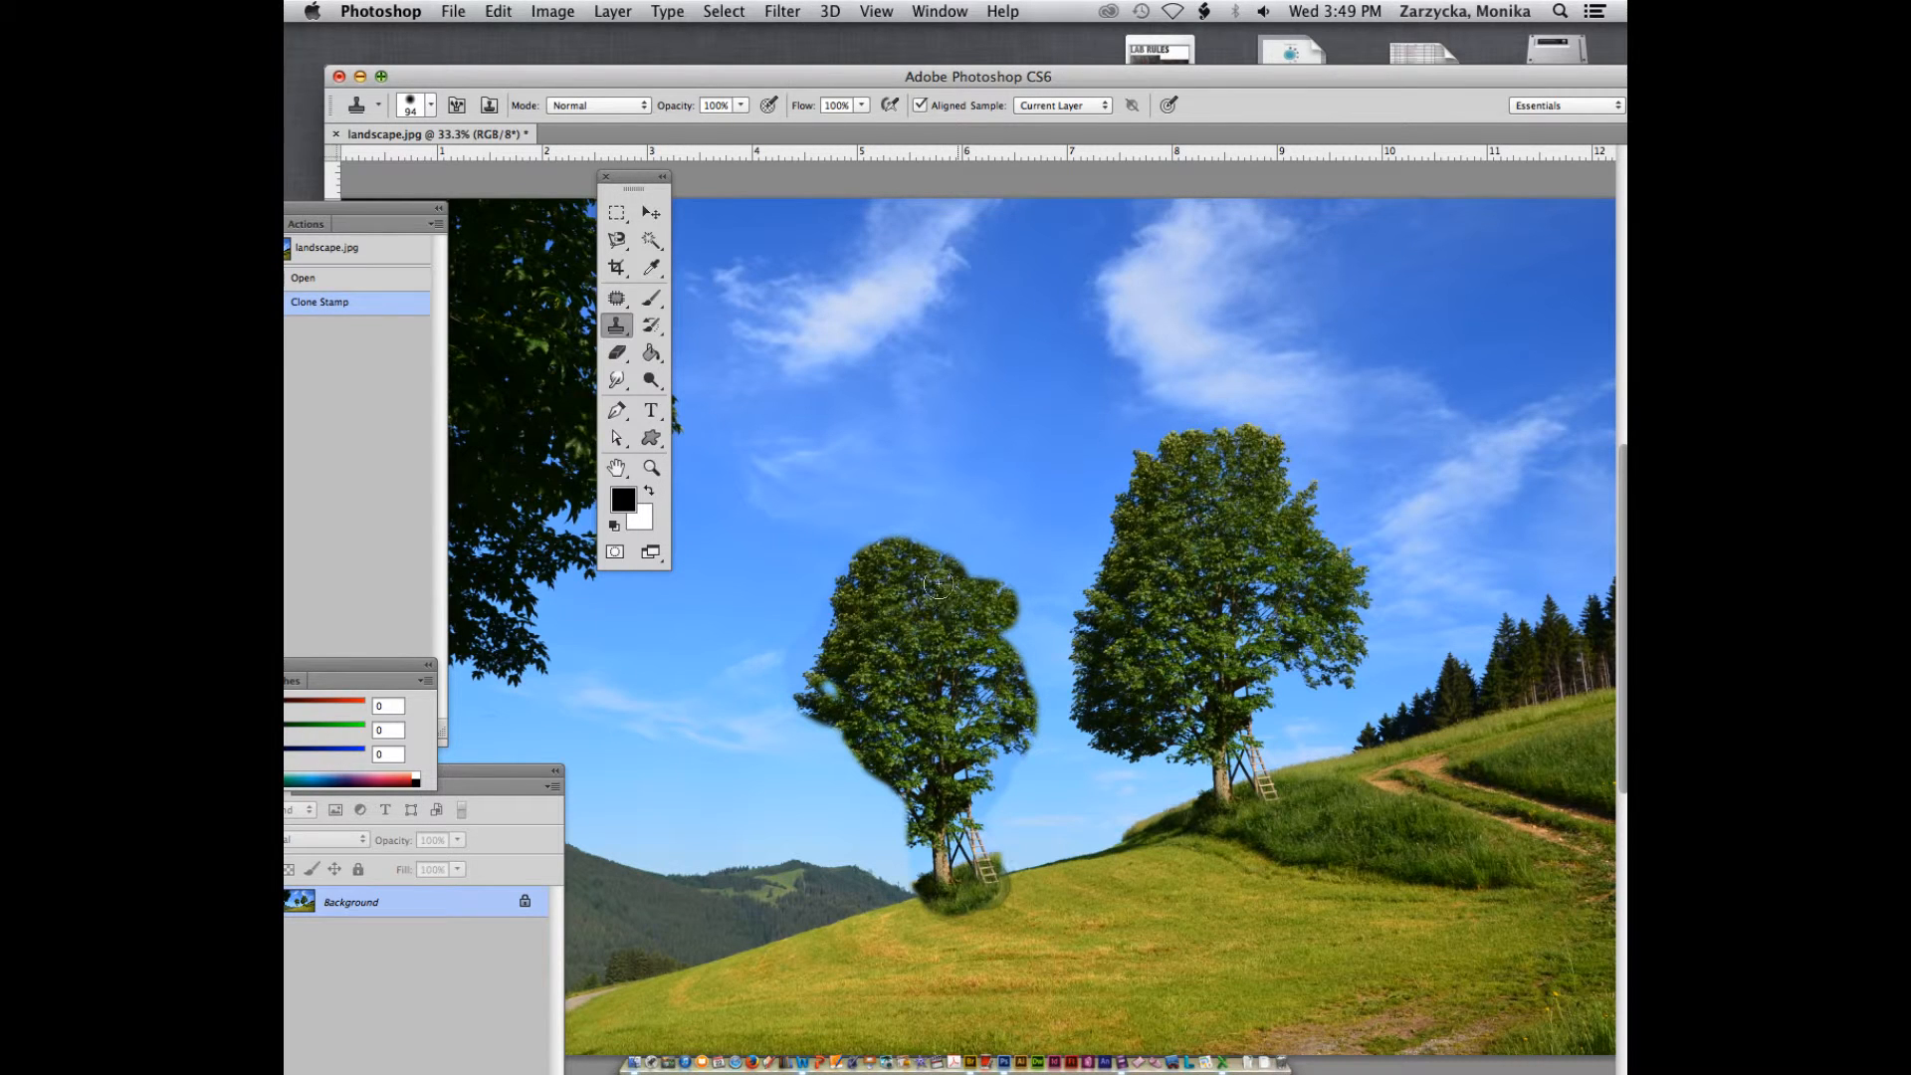
mouse_move(879, 553)
left_mouse_down()
mouse_move(951, 538)
mouse_move(990, 576)
mouse_move(936, 548)
mouse_move(1017, 623)
mouse_move(983, 580)
mouse_move(1021, 655)
mouse_move(955, 734)
mouse_move(1004, 671)
mouse_move(1013, 720)
mouse_move(1043, 676)
mouse_move(970, 533)
mouse_move(894, 516)
mouse_move(821, 615)
mouse_move(814, 690)
mouse_move(867, 779)
left_mouse_up()
mouse_move(814, 724)
left_mouse_down()
mouse_move(909, 827)
mouse_move(788, 712)
mouse_move(795, 759)
mouse_move(876, 818)
mouse_move(784, 757)
mouse_move(906, 826)
mouse_move(816, 817)
mouse_move(934, 833)
mouse_move(868, 830)
mouse_move(807, 744)
left_mouse_up()
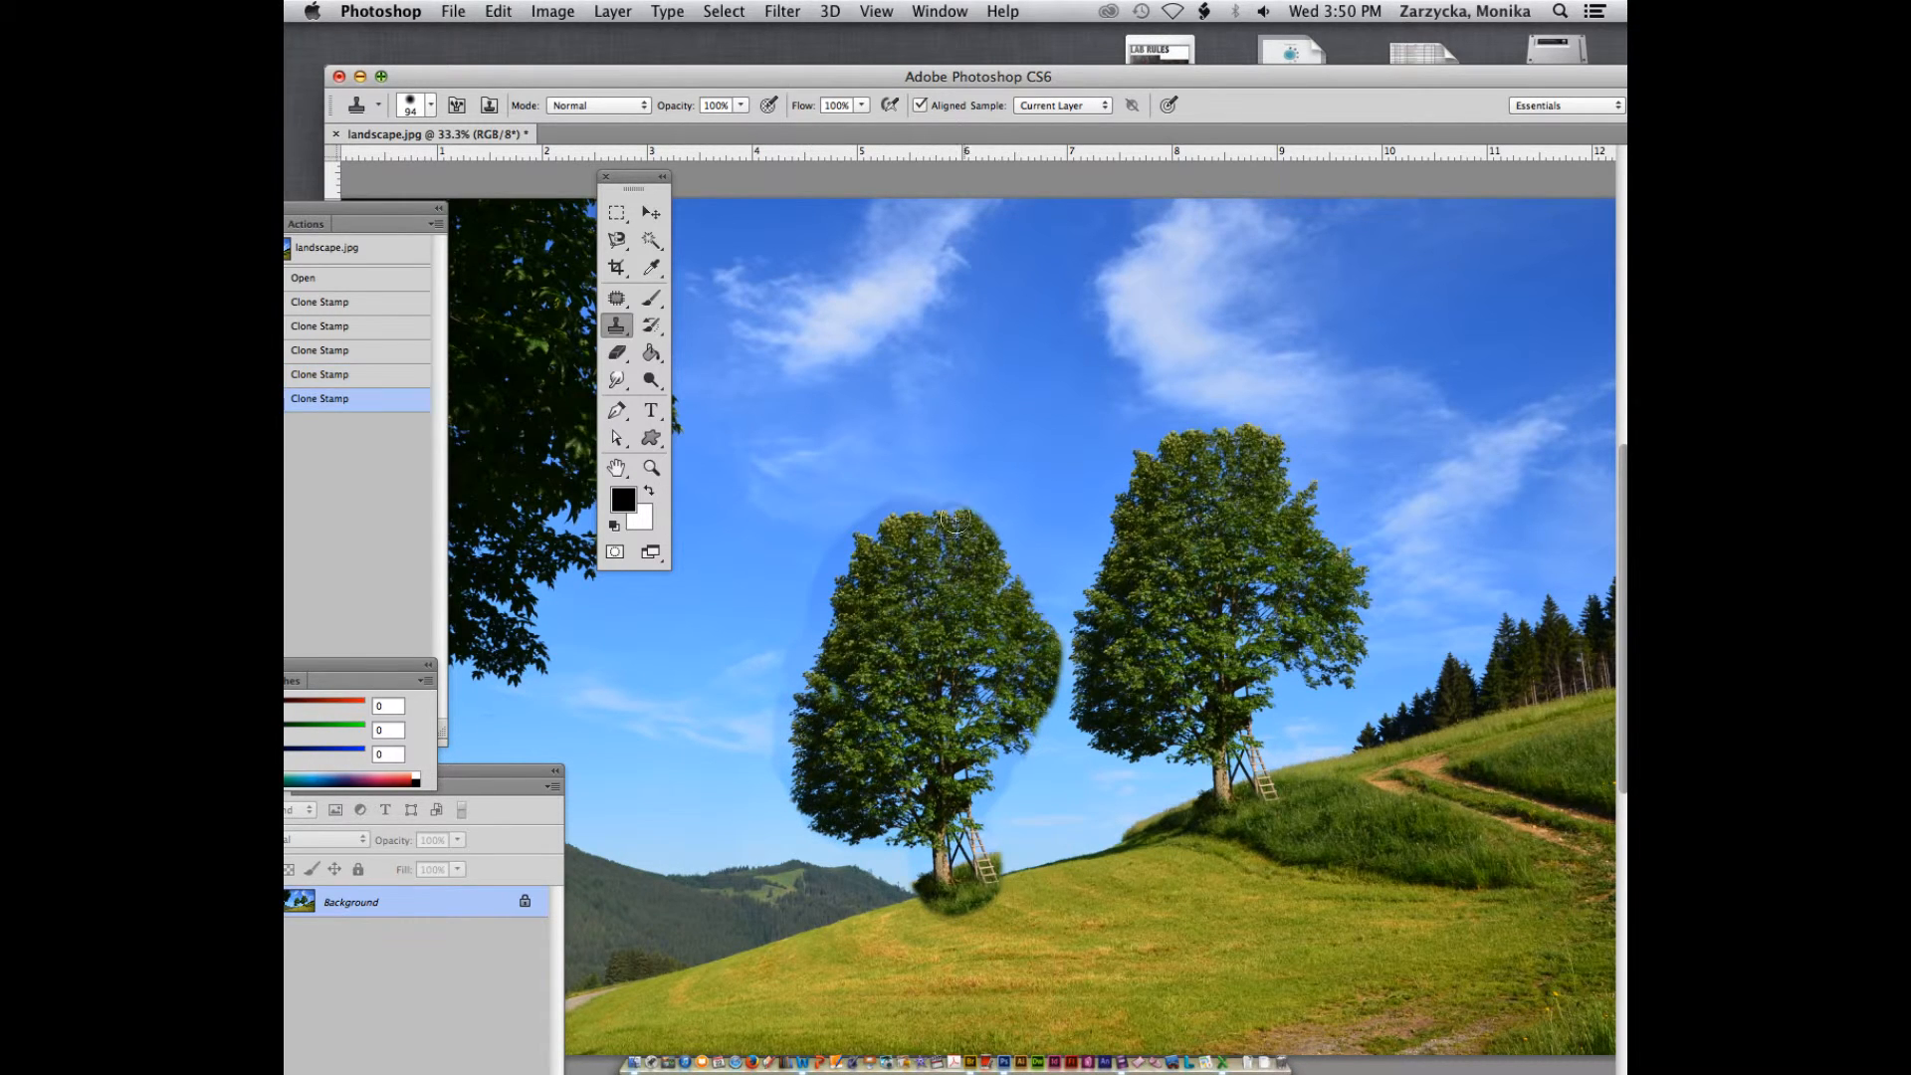
Extend the cloned tree's foliage toward the original tree and clone more grass around the base of its trunk
mouse_move(953, 519)
left_mouse_down()
mouse_move(984, 510)
mouse_move(1053, 647)
mouse_move(1054, 718)
mouse_move(1020, 761)
left_mouse_up()
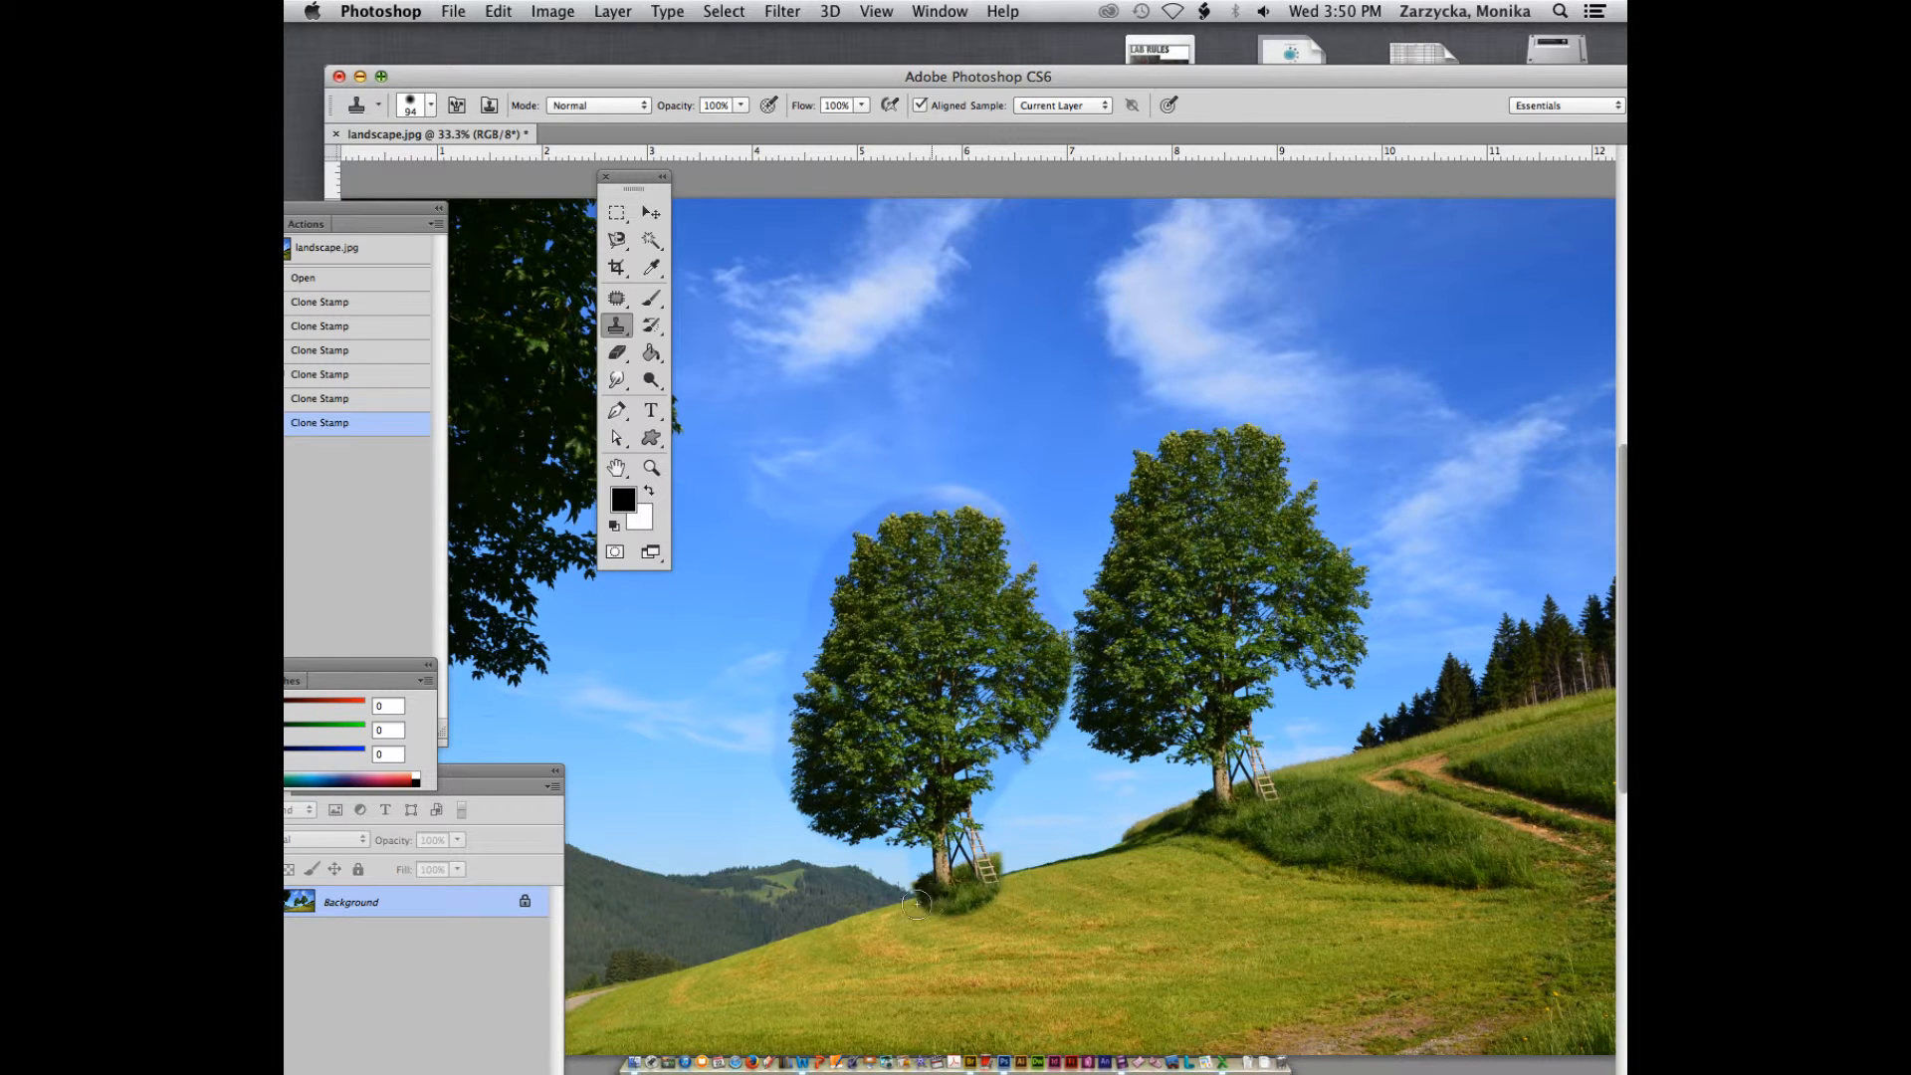
mouse_move(925, 900)
left_mouse_down()
mouse_move(980, 927)
mouse_move(1015, 874)
left_mouse_up()
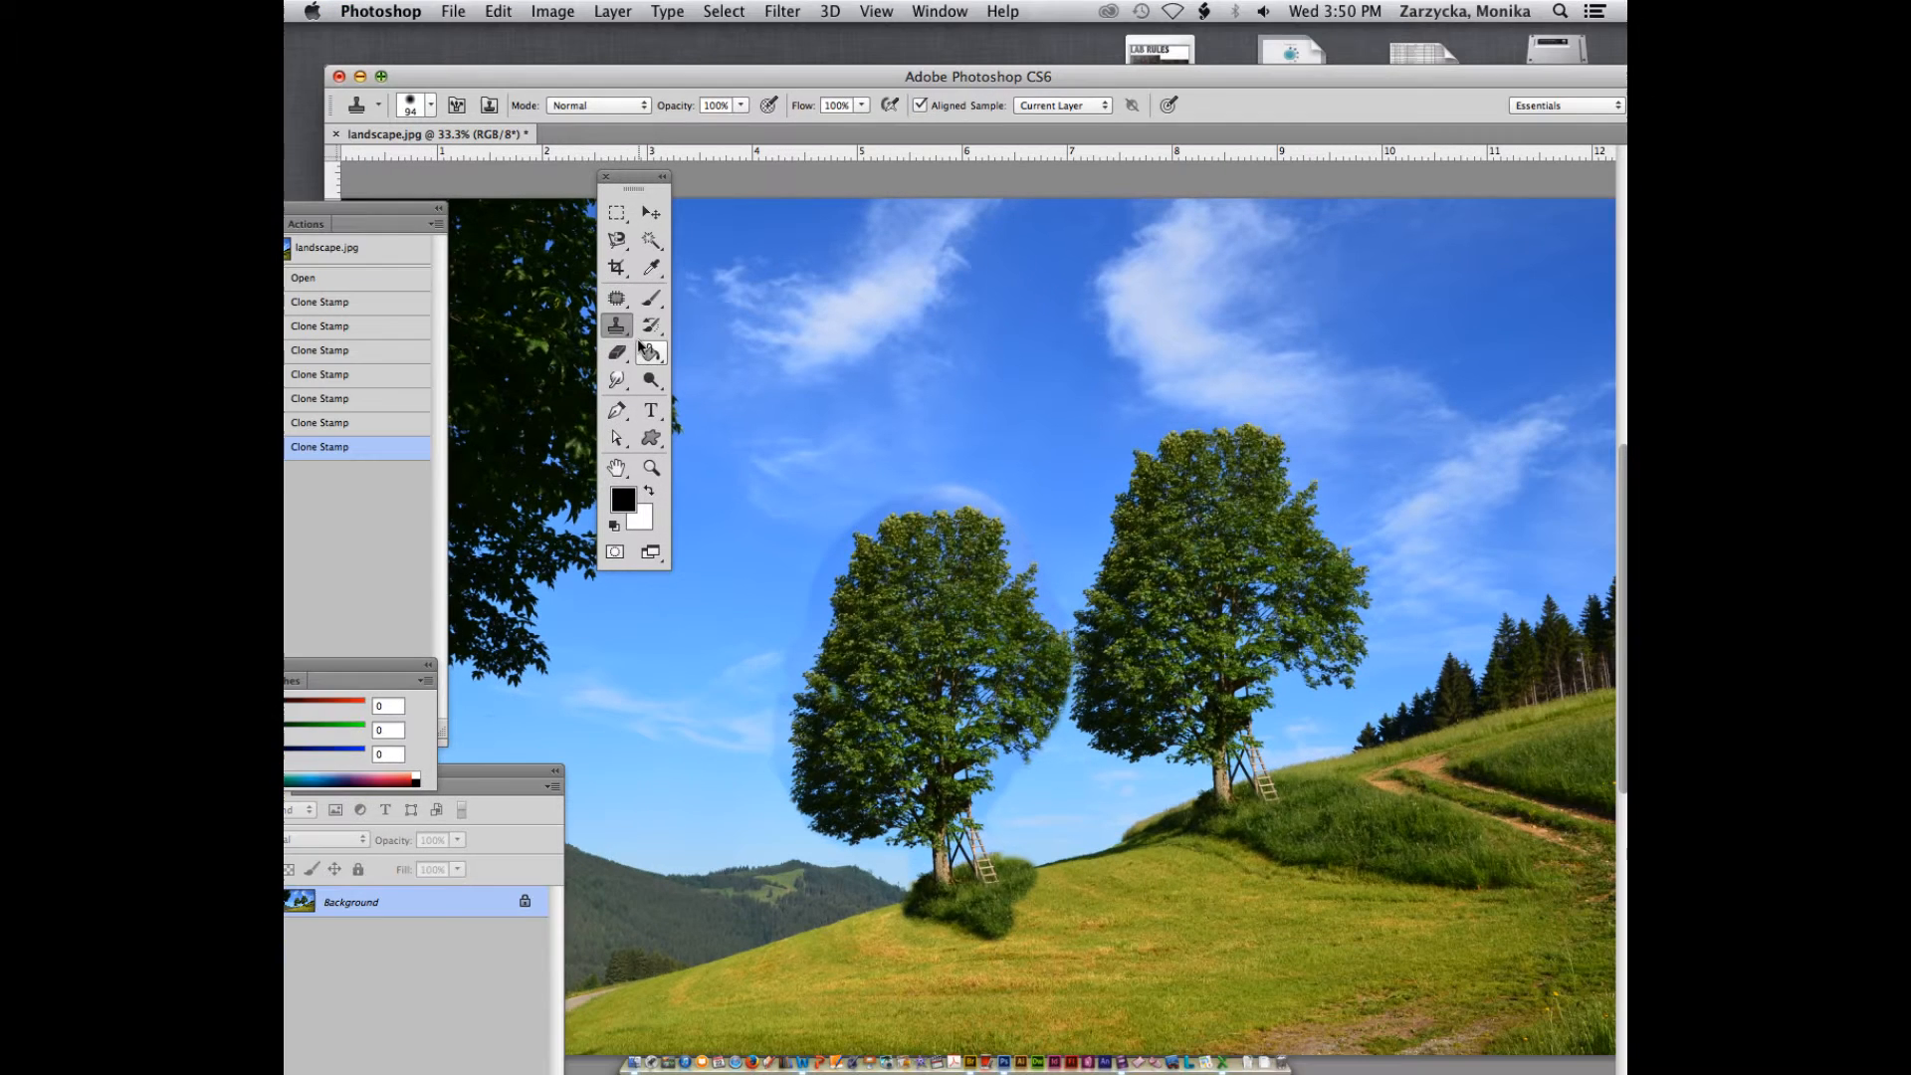
With the Healing Brush Tool at 110 px, sample the base of the original tree's trunk and paint a copy over the uphill forest edge
left_click(622, 302)
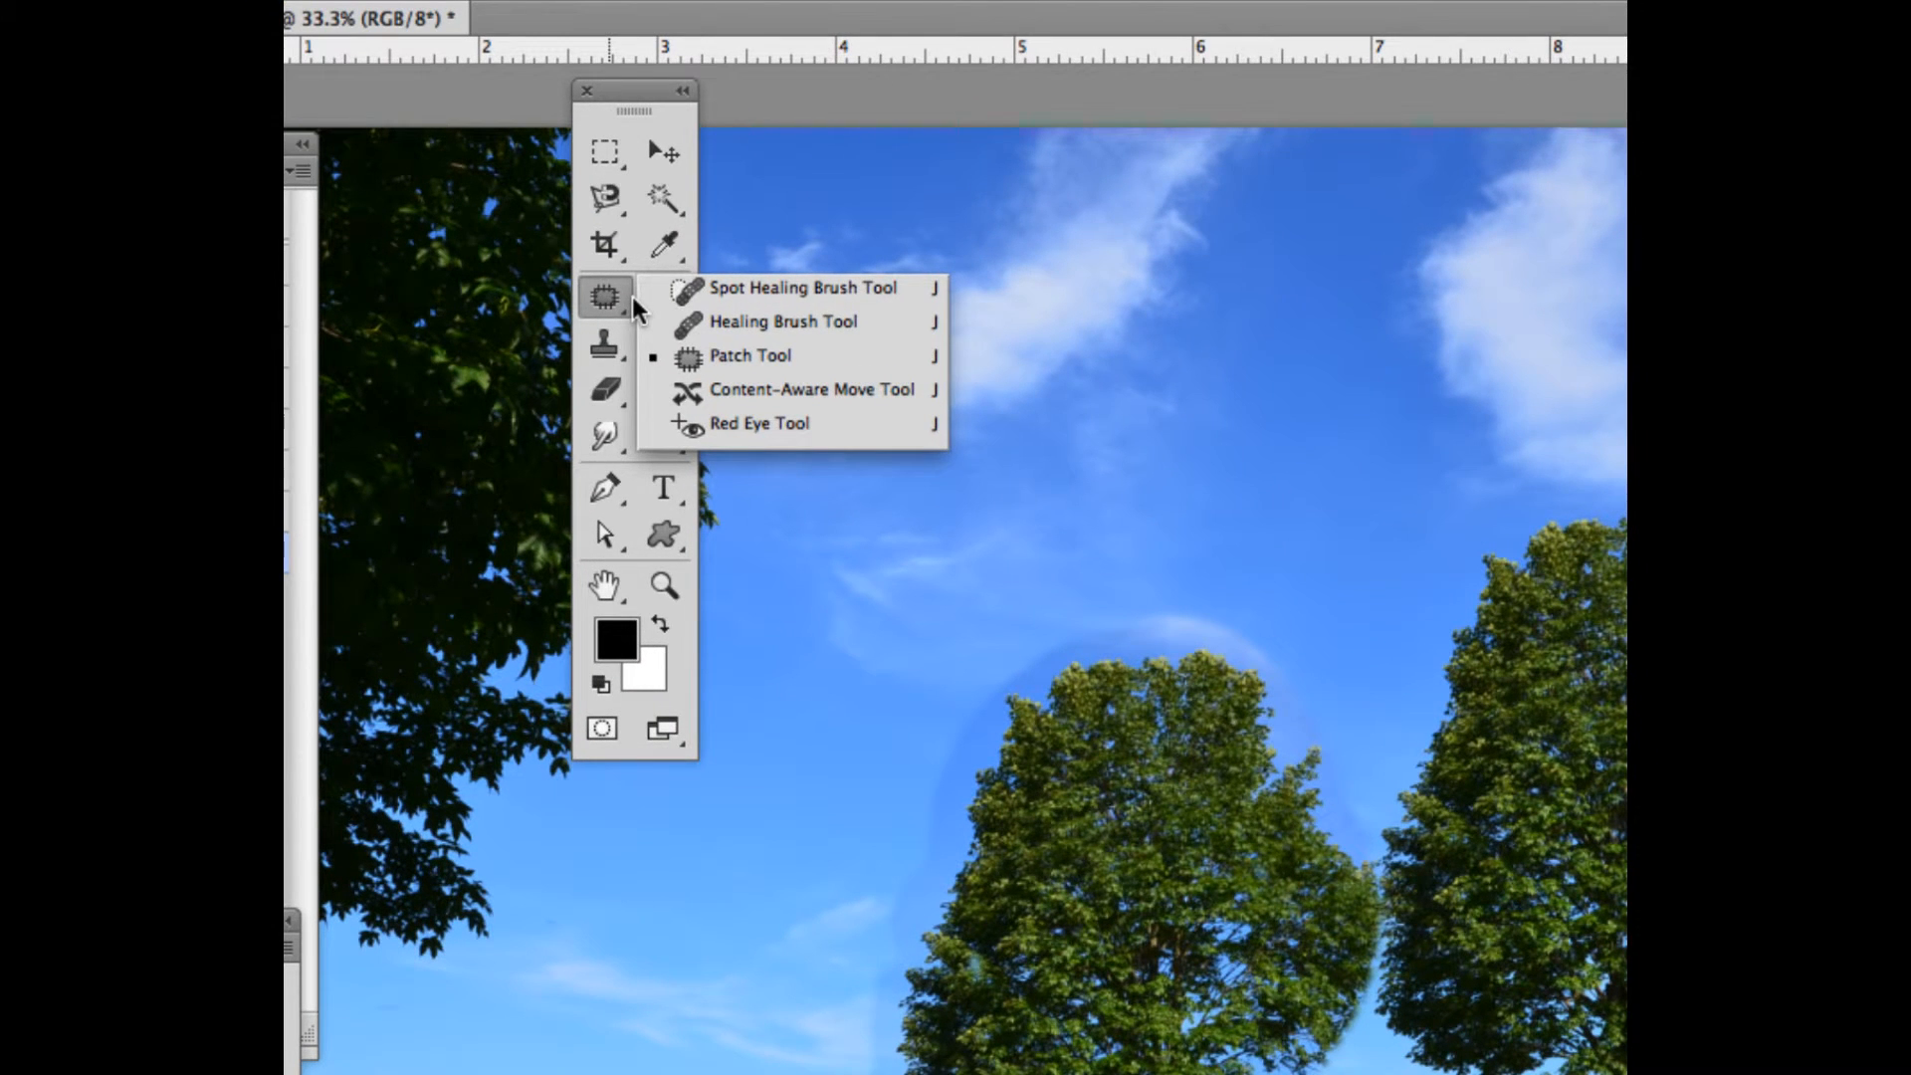
left_click(601, 346)
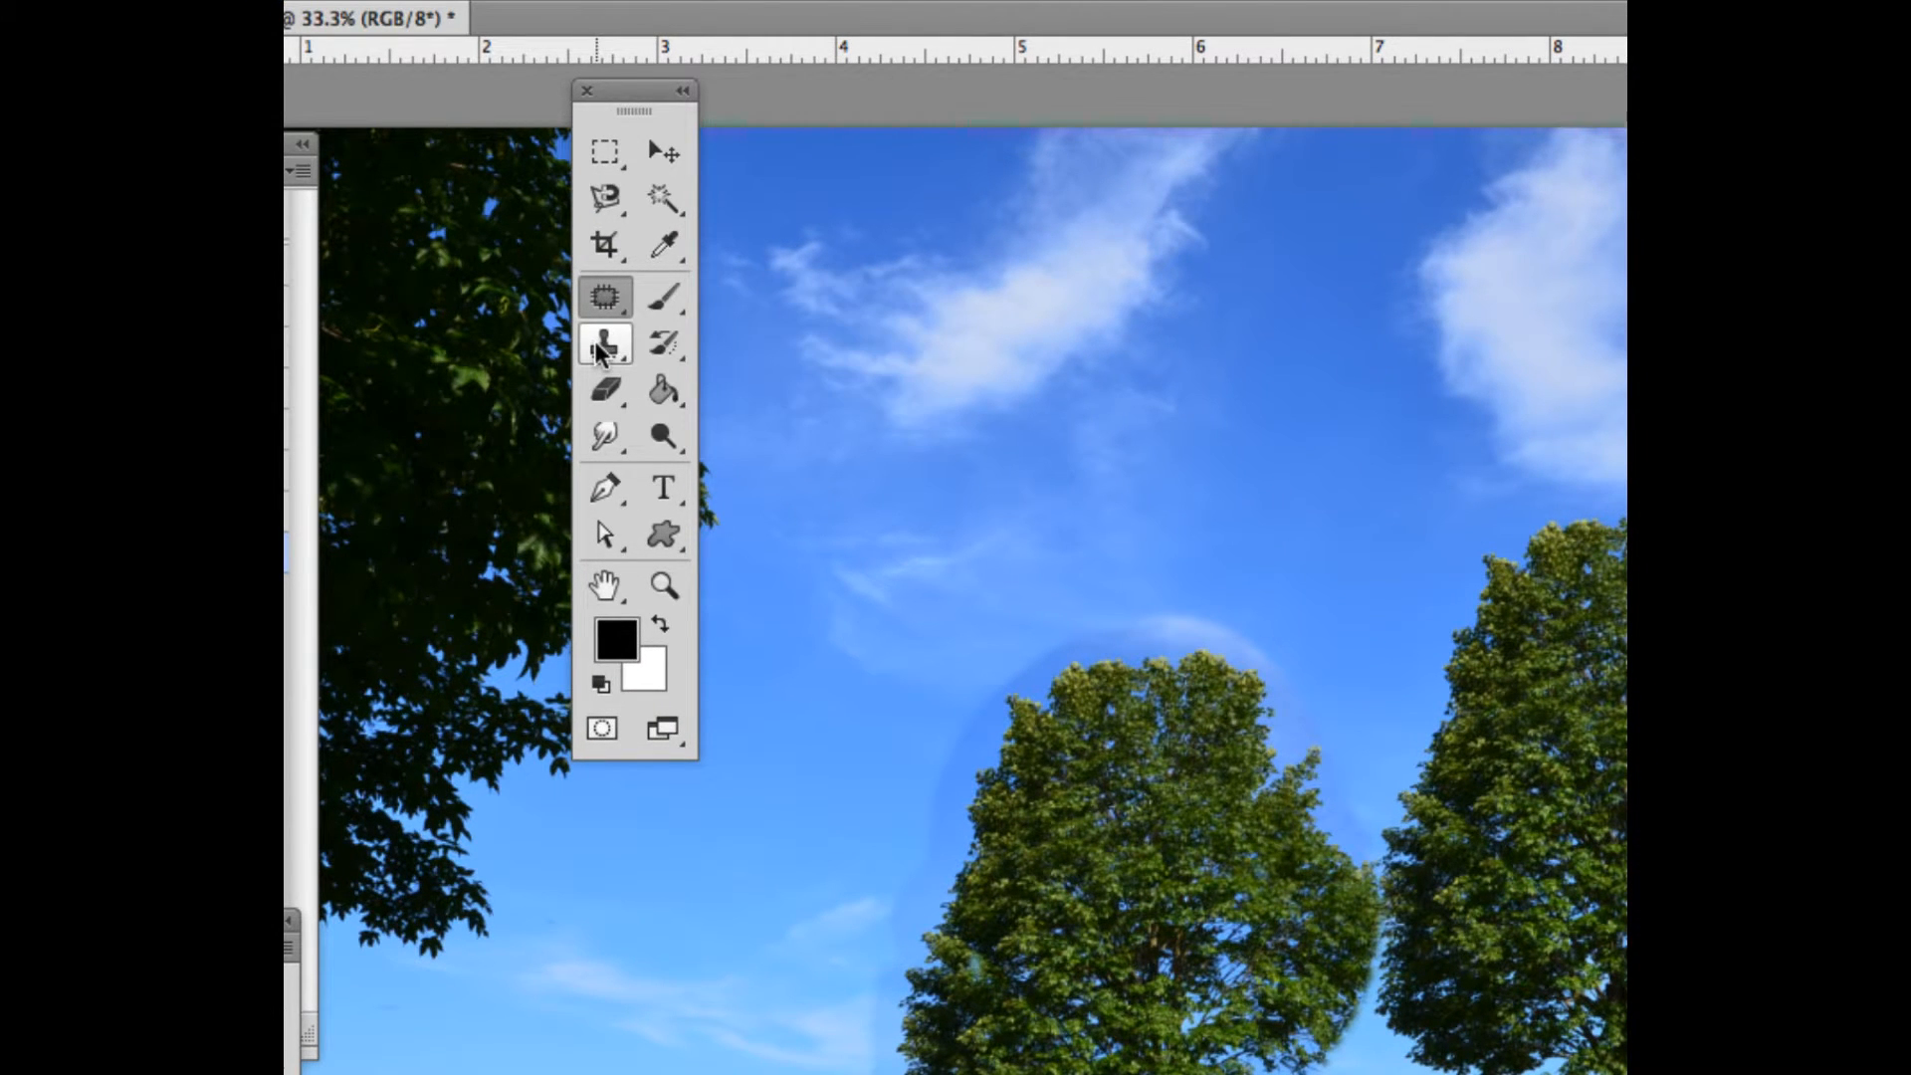
left_click(607, 302)
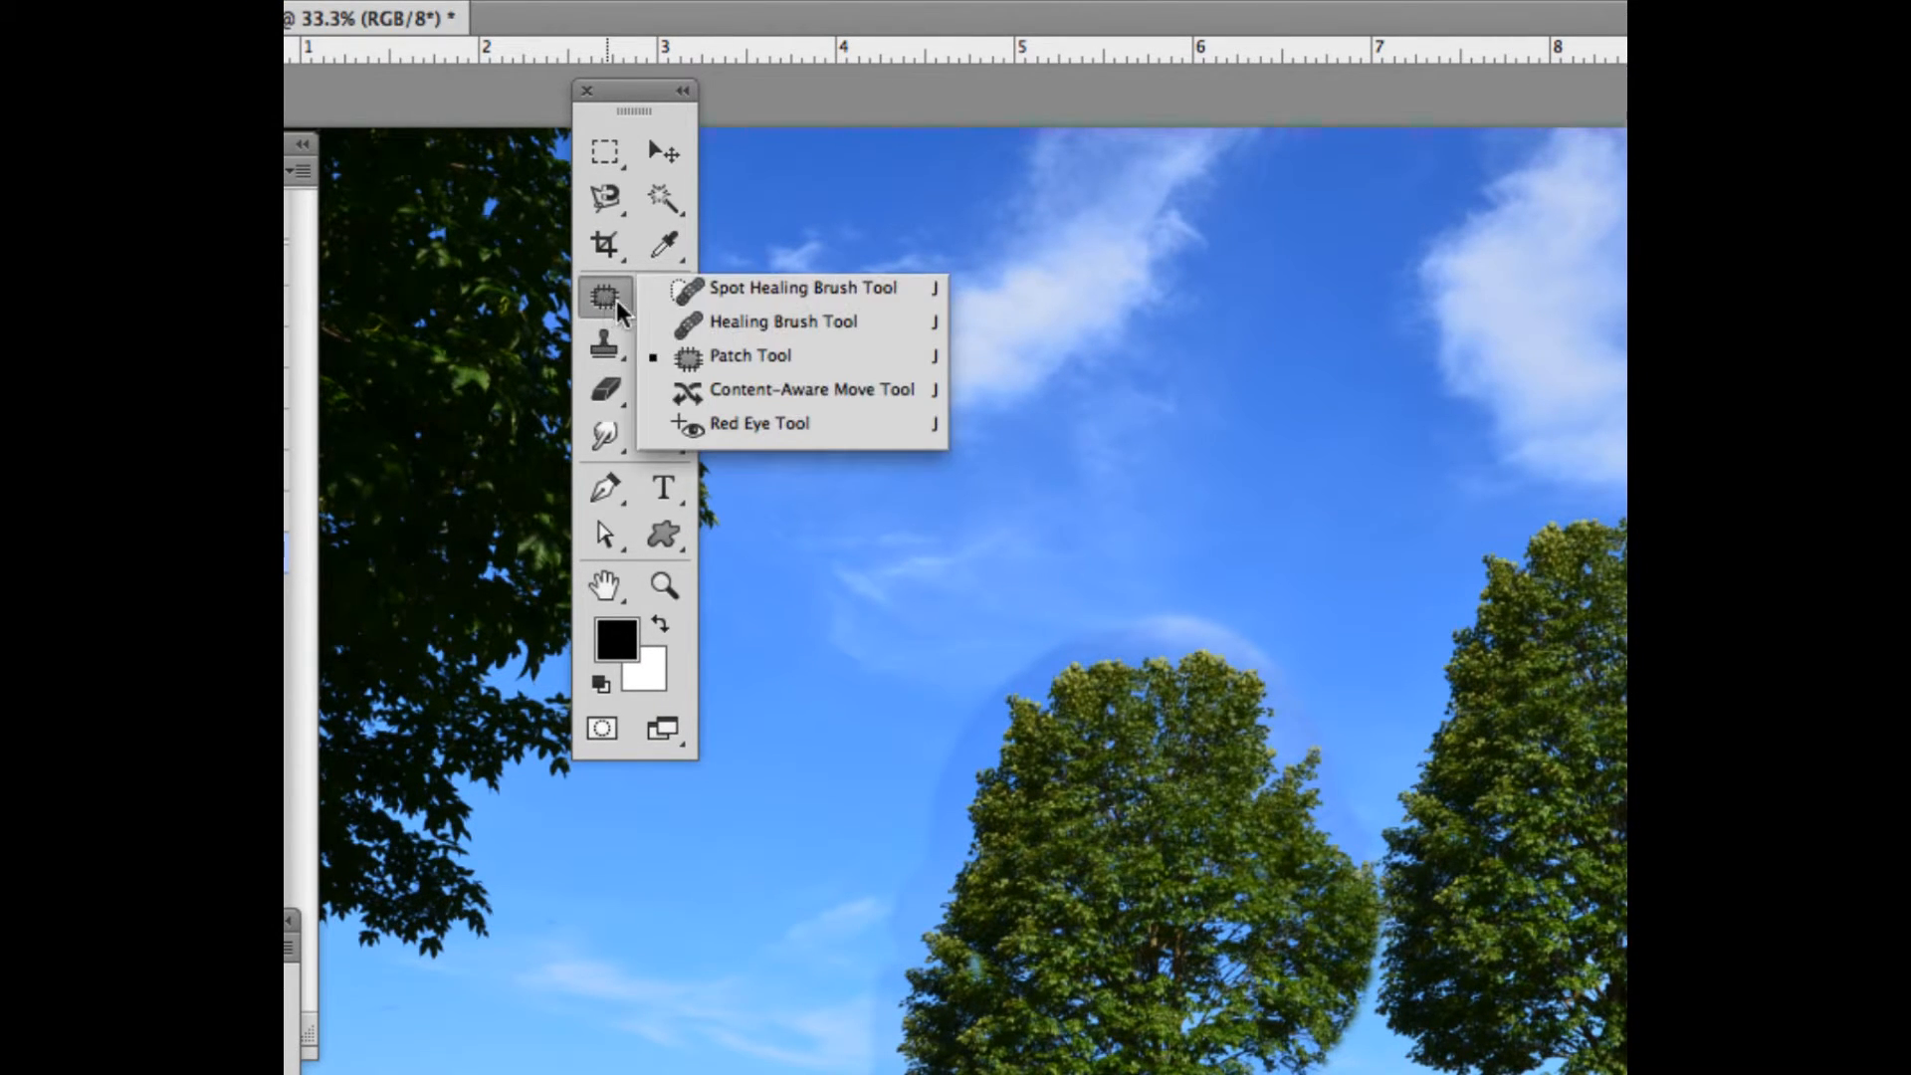
left_click(703, 320)
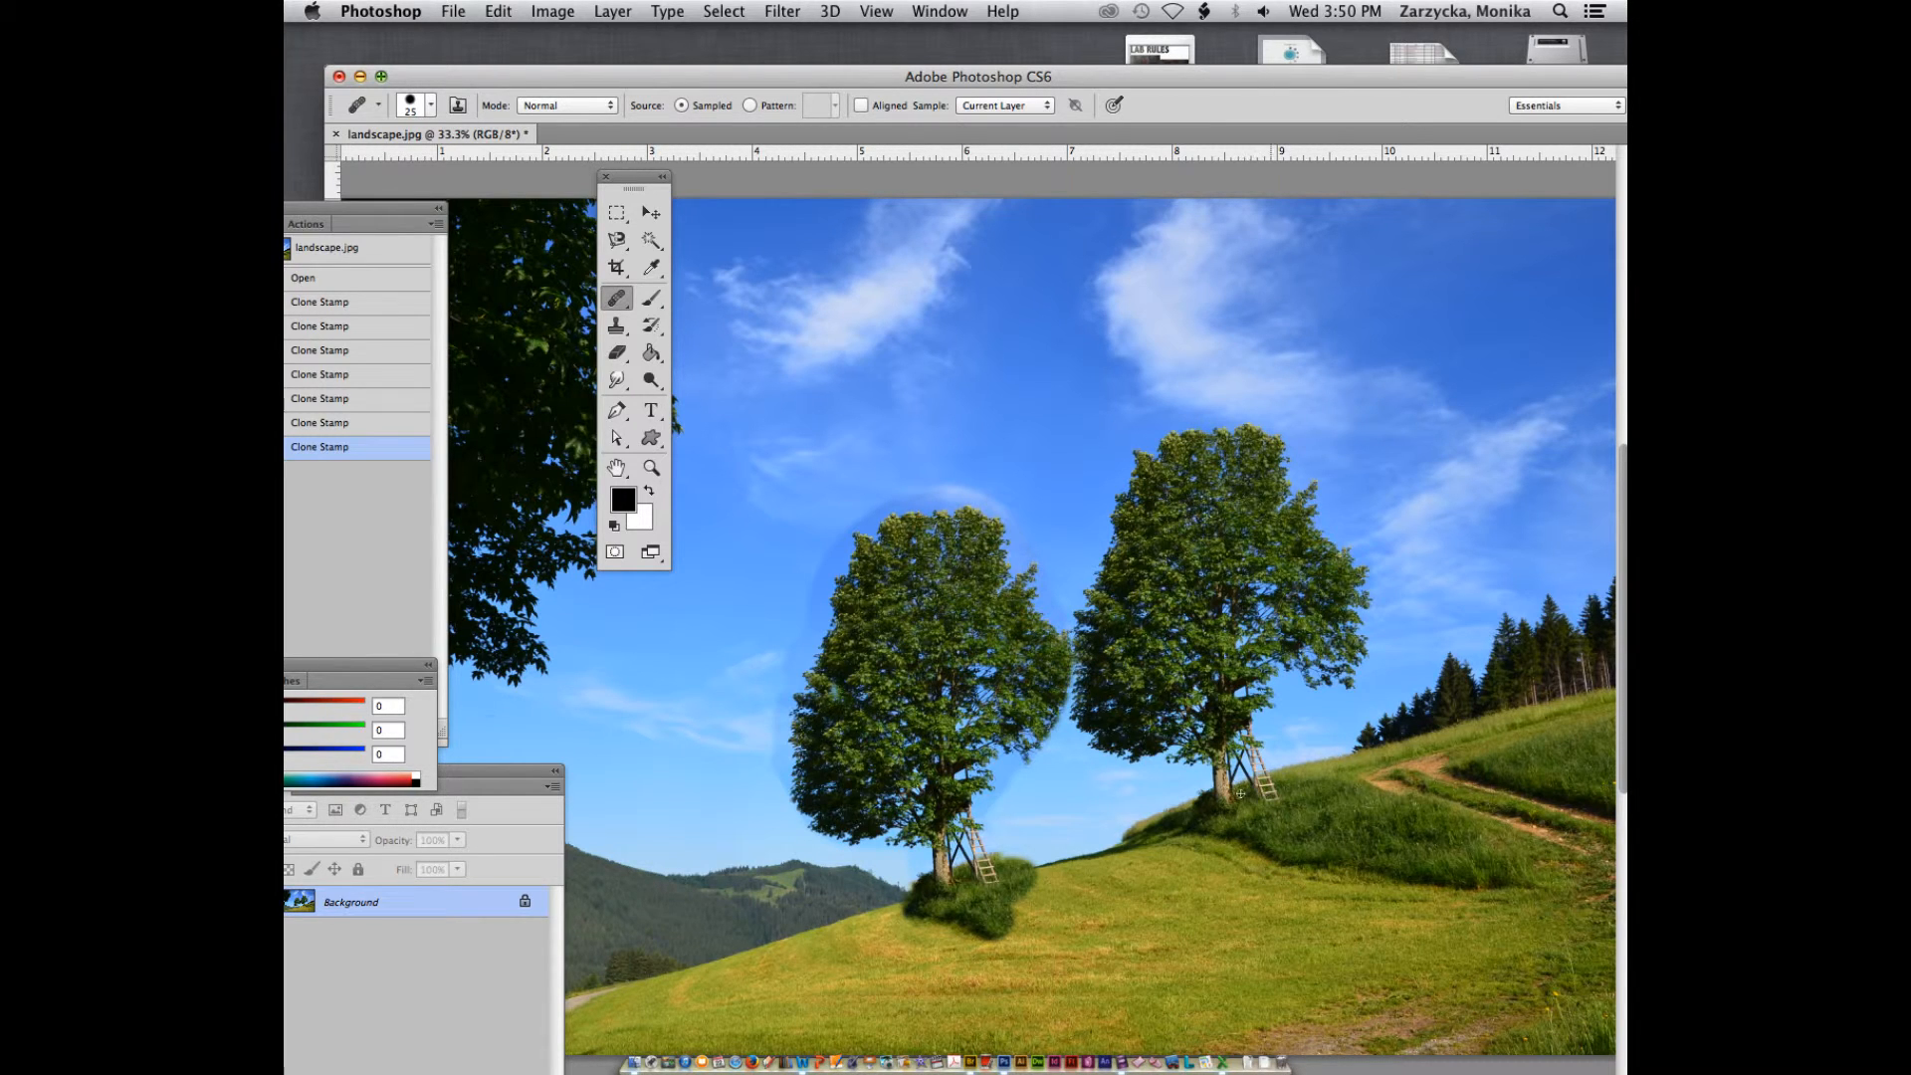
left_click(430, 105)
left_click_drag(412, 167, 467, 170)
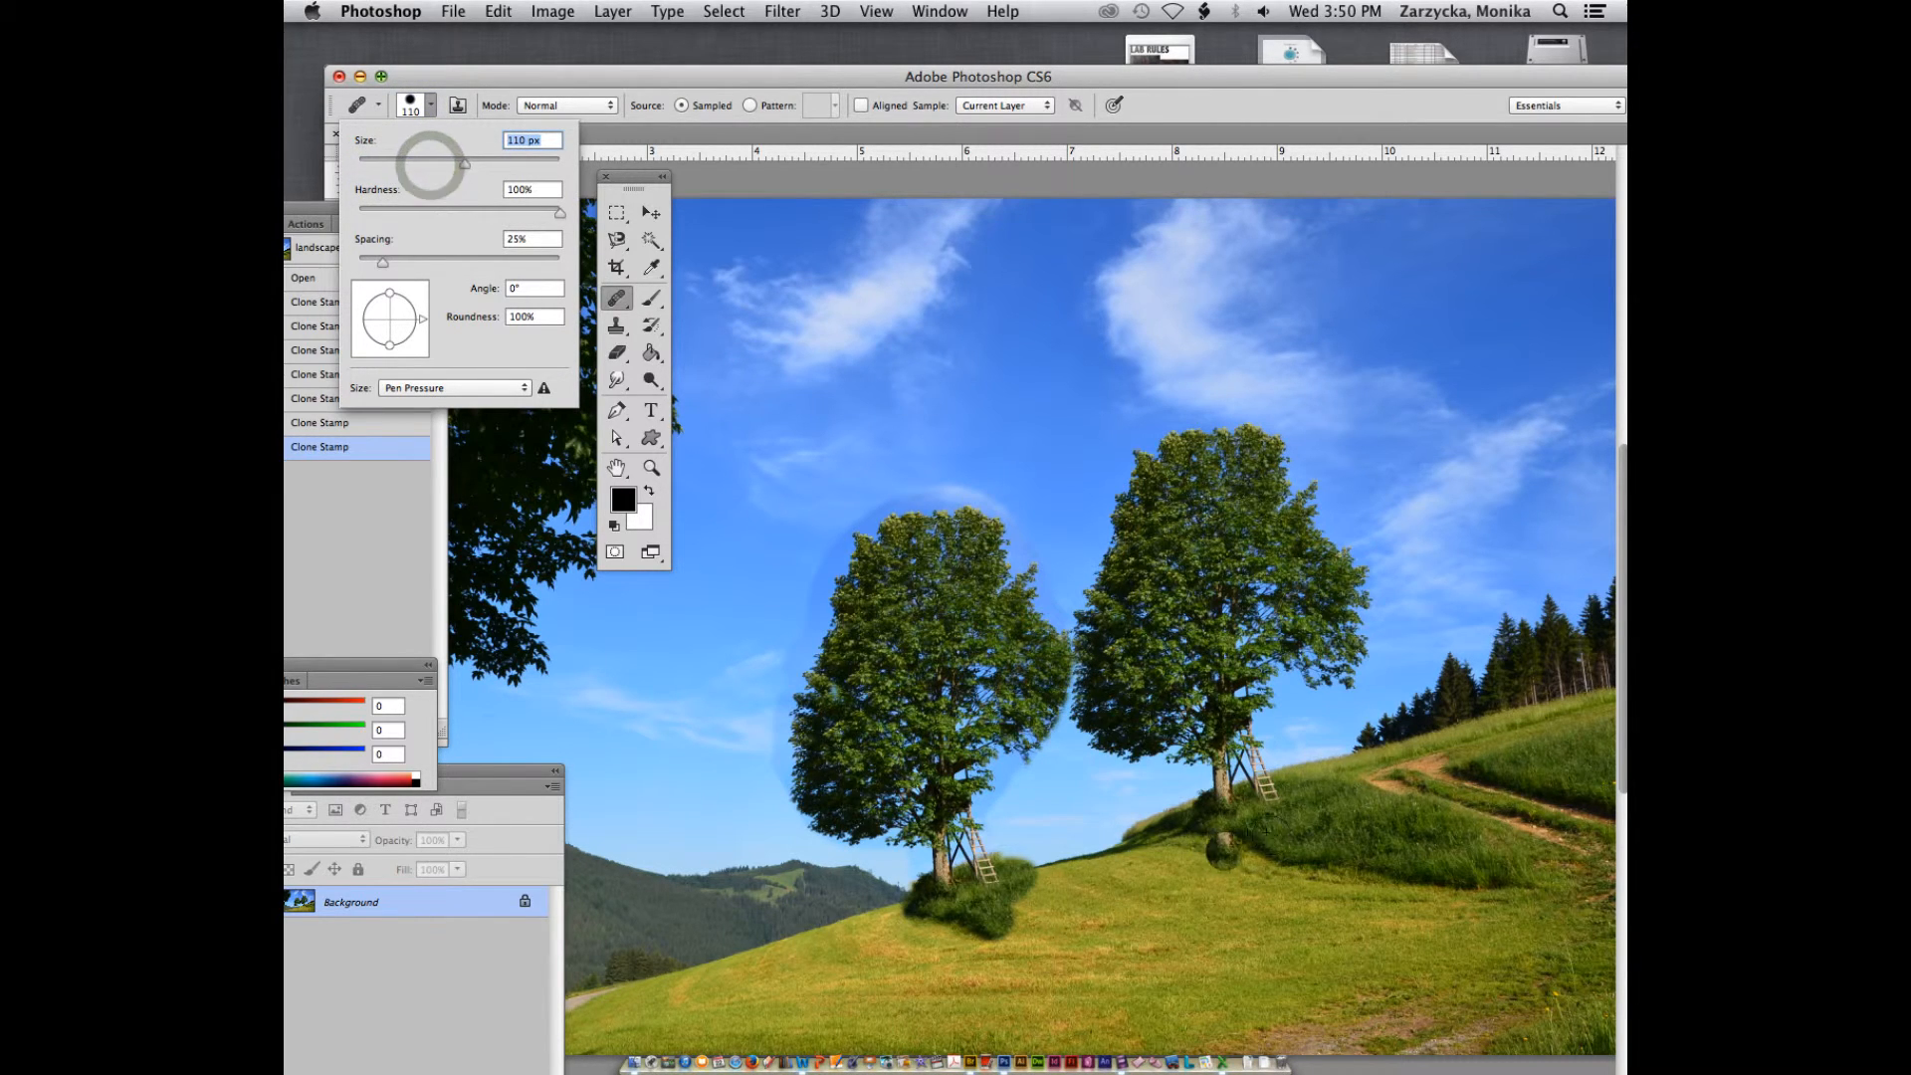
left_click(1228, 814)
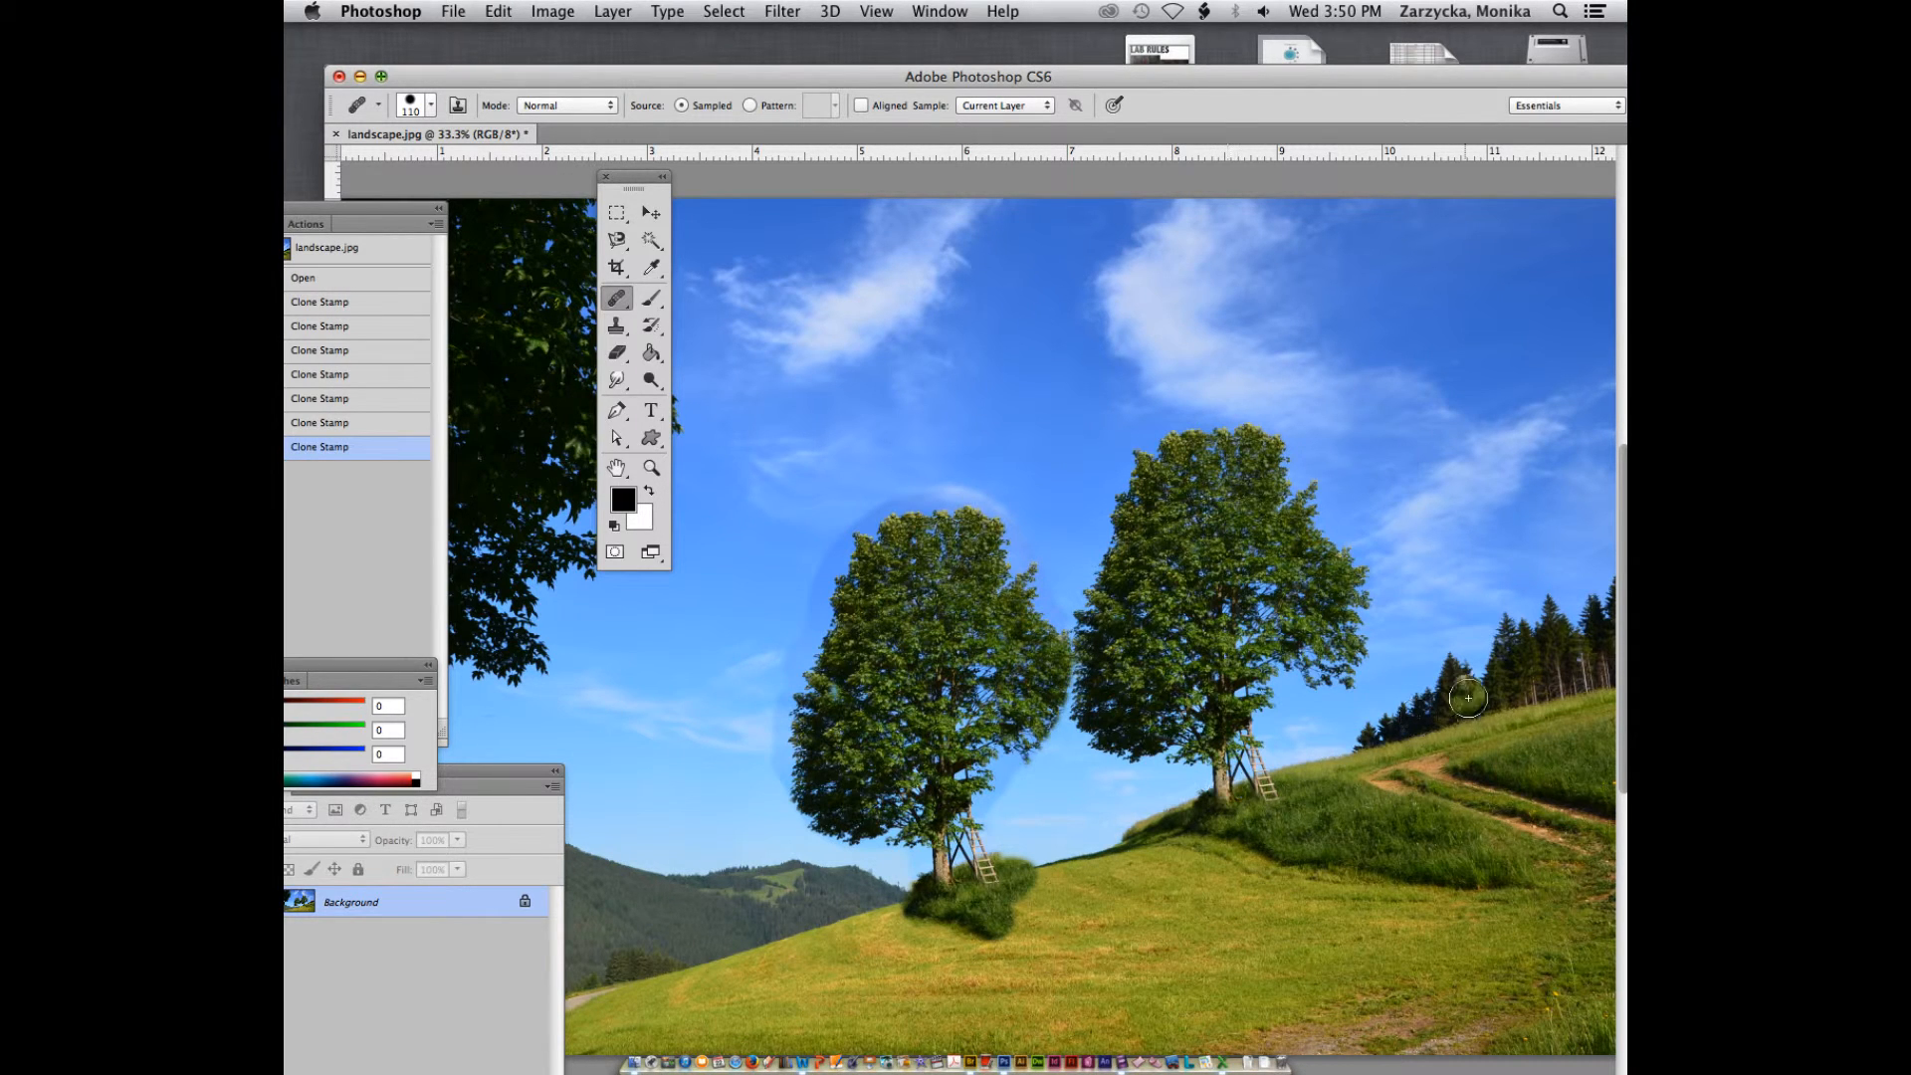
mouse_move(1468, 696)
left_mouse_down()
mouse_move(1405, 566)
mouse_move(1465, 534)
mouse_move(1440, 556)
mouse_move(1447, 458)
mouse_move(1407, 569)
mouse_move(1388, 511)
mouse_move(1441, 505)
mouse_move(1405, 566)
mouse_move(1379, 520)
mouse_move(1377, 556)
mouse_move(1418, 617)
mouse_move(1495, 608)
mouse_move(1492, 690)
mouse_move(1484, 639)
mouse_move(1445, 714)
mouse_move(1487, 740)
mouse_move(1468, 437)
mouse_move(1457, 551)
mouse_move(1432, 426)
mouse_move(1392, 547)
mouse_move(1468, 378)
mouse_move(1473, 404)
mouse_move(1398, 513)
mouse_move(1491, 462)
mouse_move(1530, 465)
mouse_move(1531, 567)
mouse_move(1480, 575)
mouse_move(1548, 585)
mouse_move(1497, 595)
mouse_move(1421, 369)
mouse_move(1391, 513)
mouse_move(1398, 458)
mouse_move(1350, 464)
mouse_move(1413, 481)
mouse_move(1354, 523)
mouse_move(1439, 341)
mouse_move(1534, 426)
mouse_move(1558, 565)
mouse_move(1506, 602)
mouse_move(1530, 595)
mouse_move(1545, 707)
mouse_move(1503, 739)
mouse_move(1396, 641)
mouse_move(1326, 621)
mouse_move(1415, 631)
mouse_move(1398, 643)
mouse_move(1471, 748)
left_mouse_up()
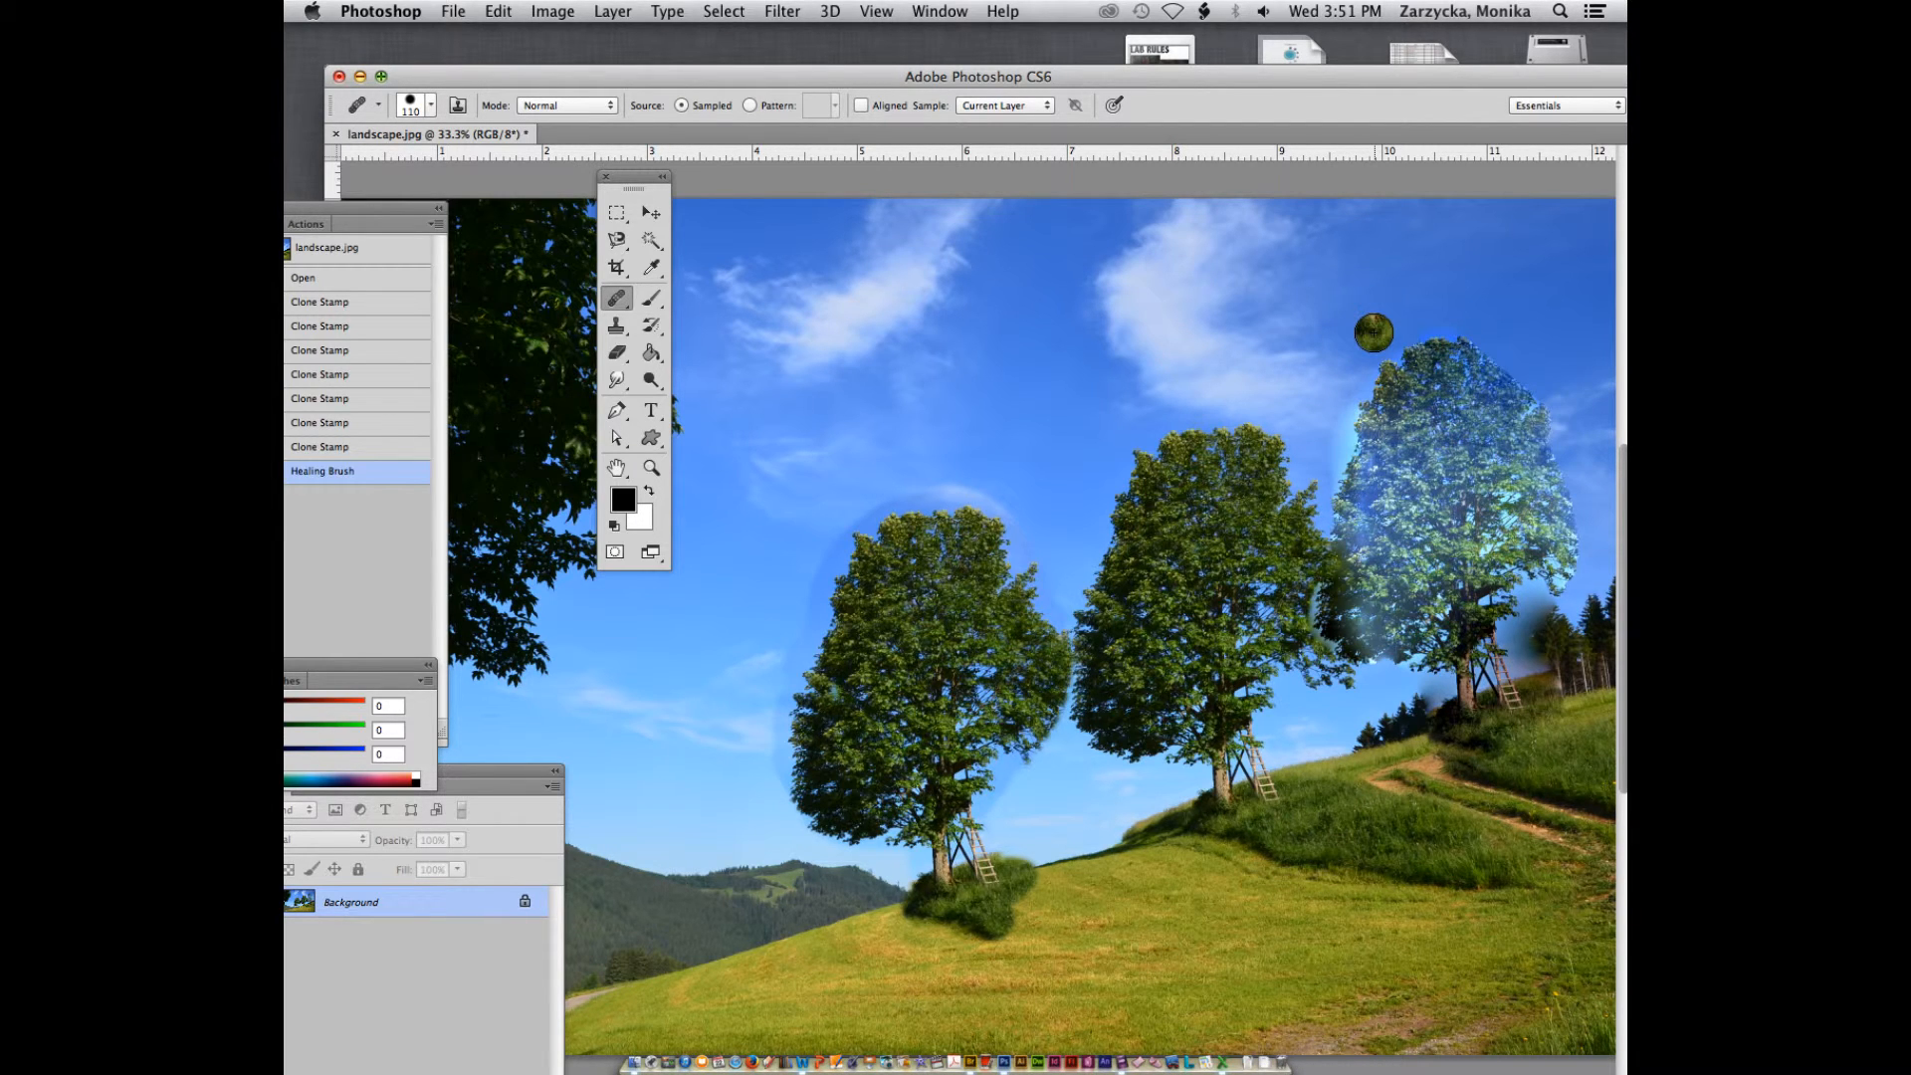
Reduce the image resolution to 72 pixels/inch in Image Size, with resampling on
left_click(553, 10)
left_click(597, 196)
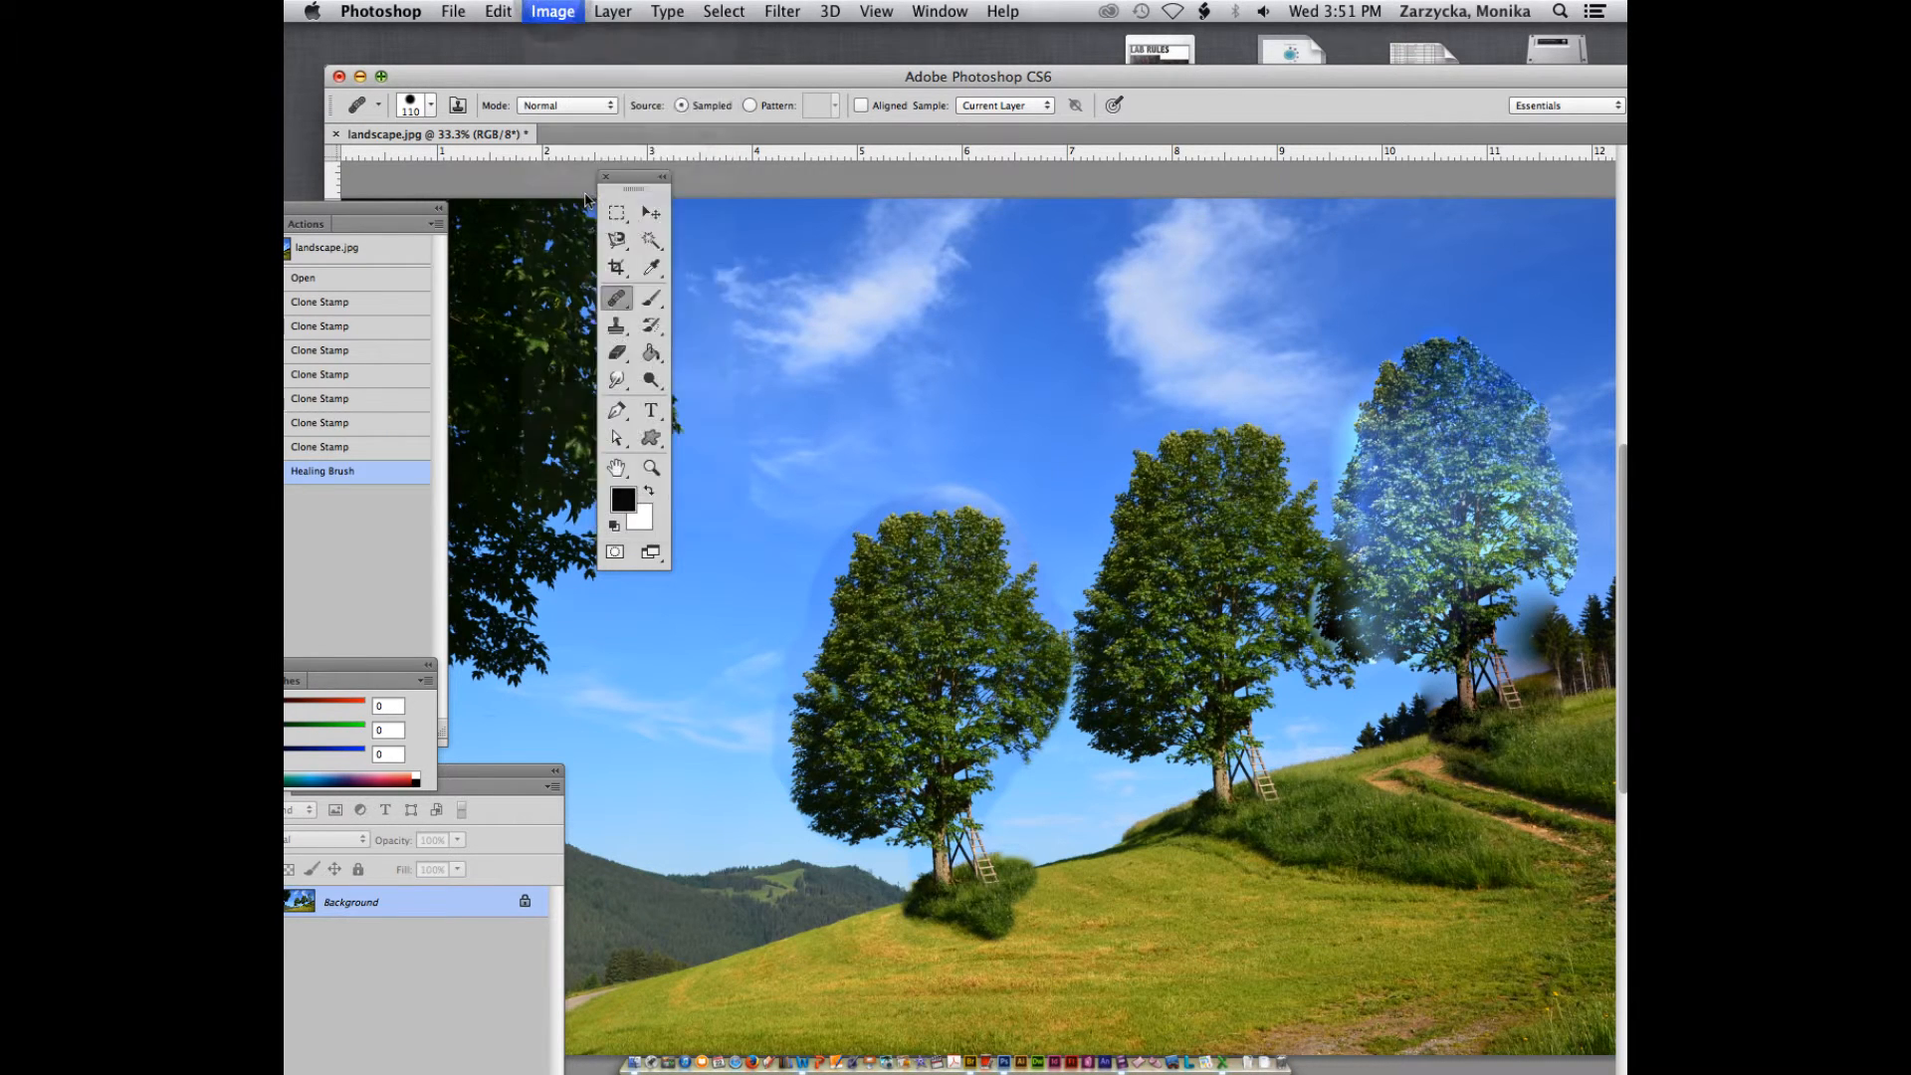
double_click(755, 287)
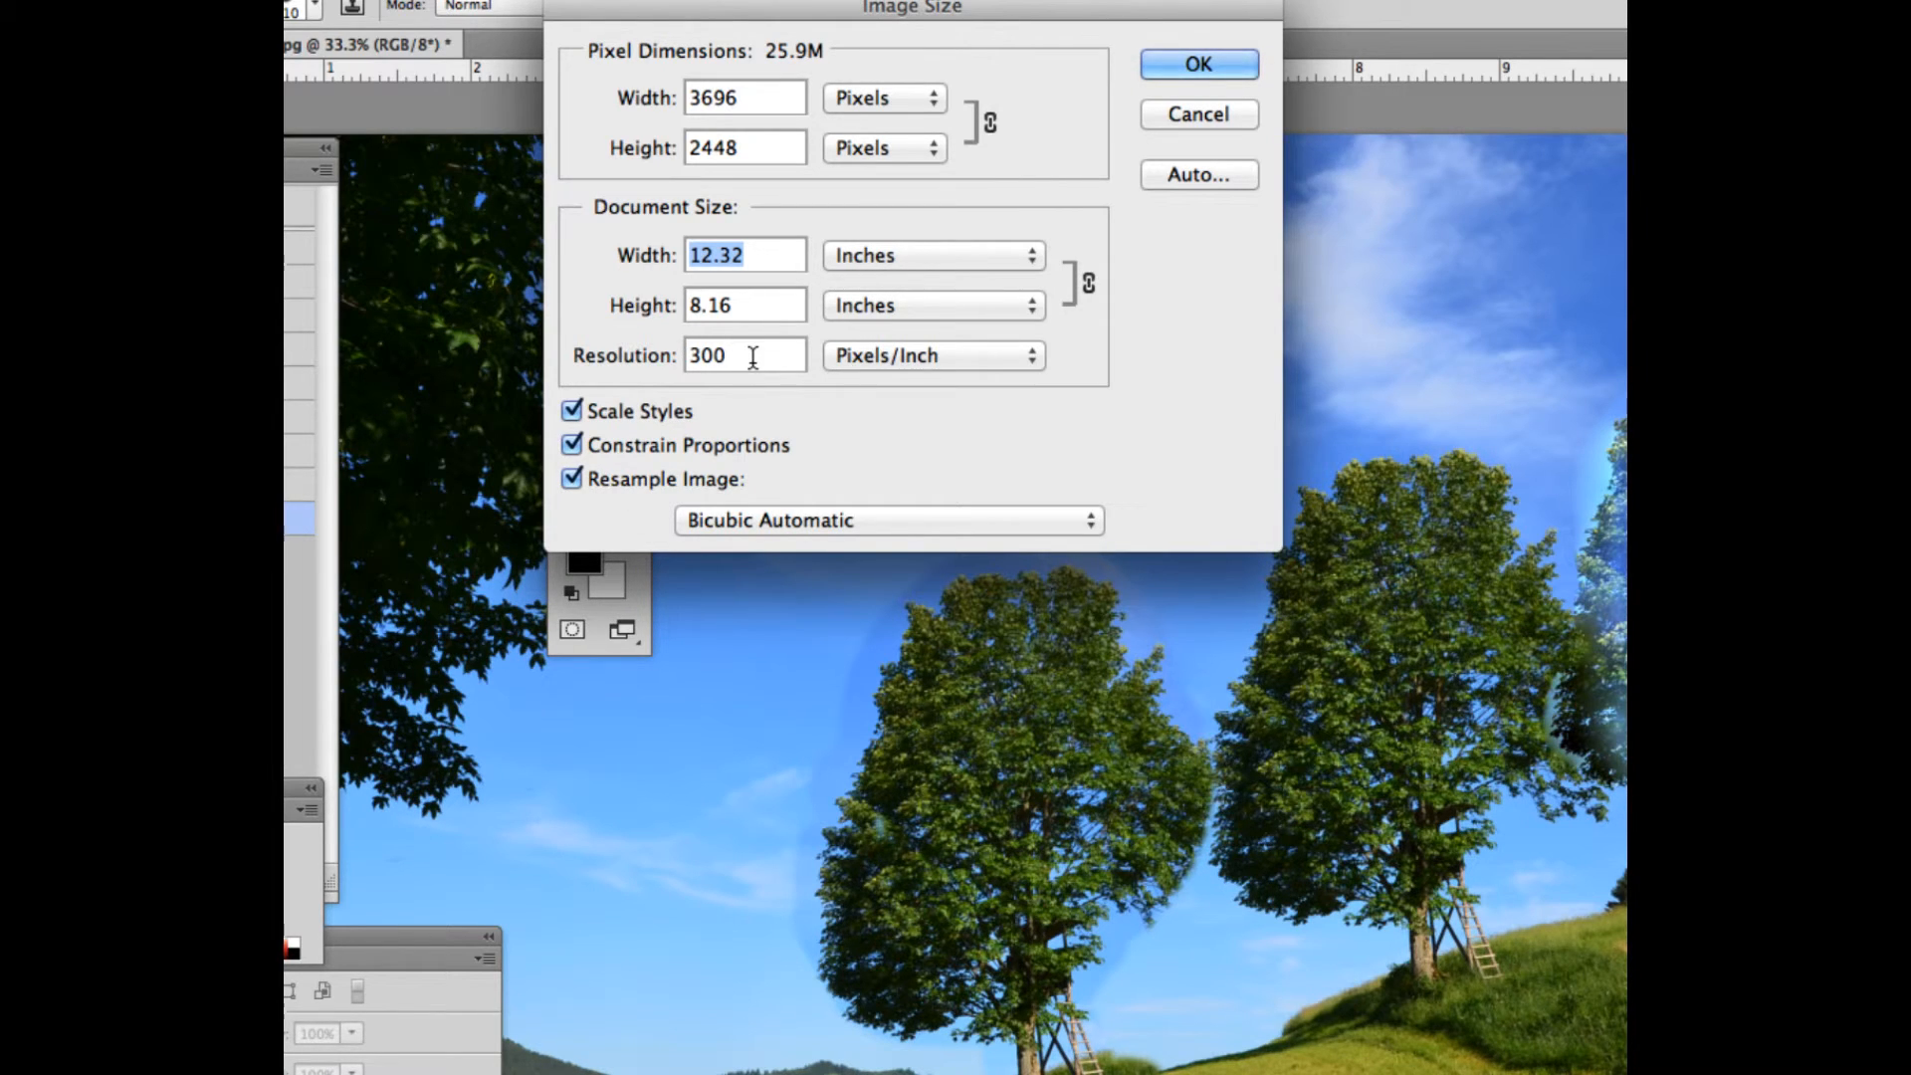
left_click(731, 355)
left_click_drag(730, 356, 675, 356)
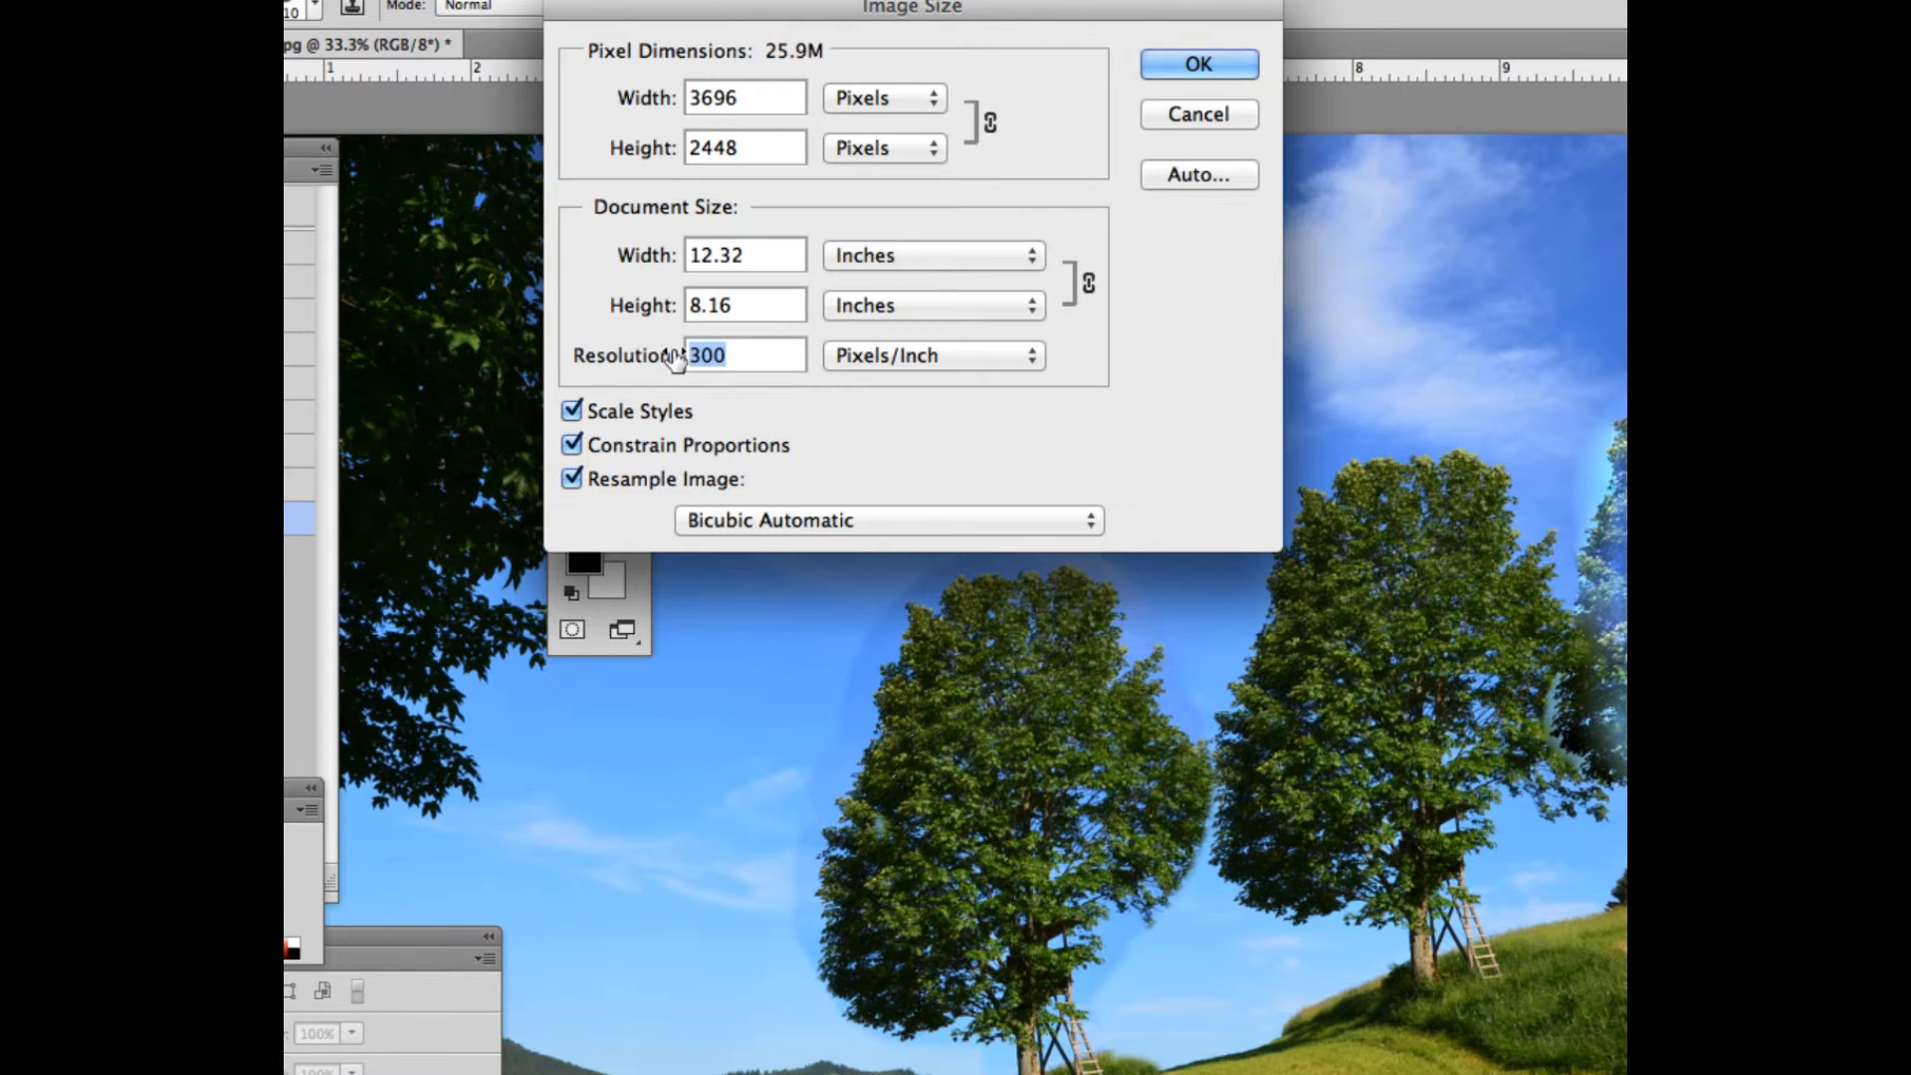
type("72")
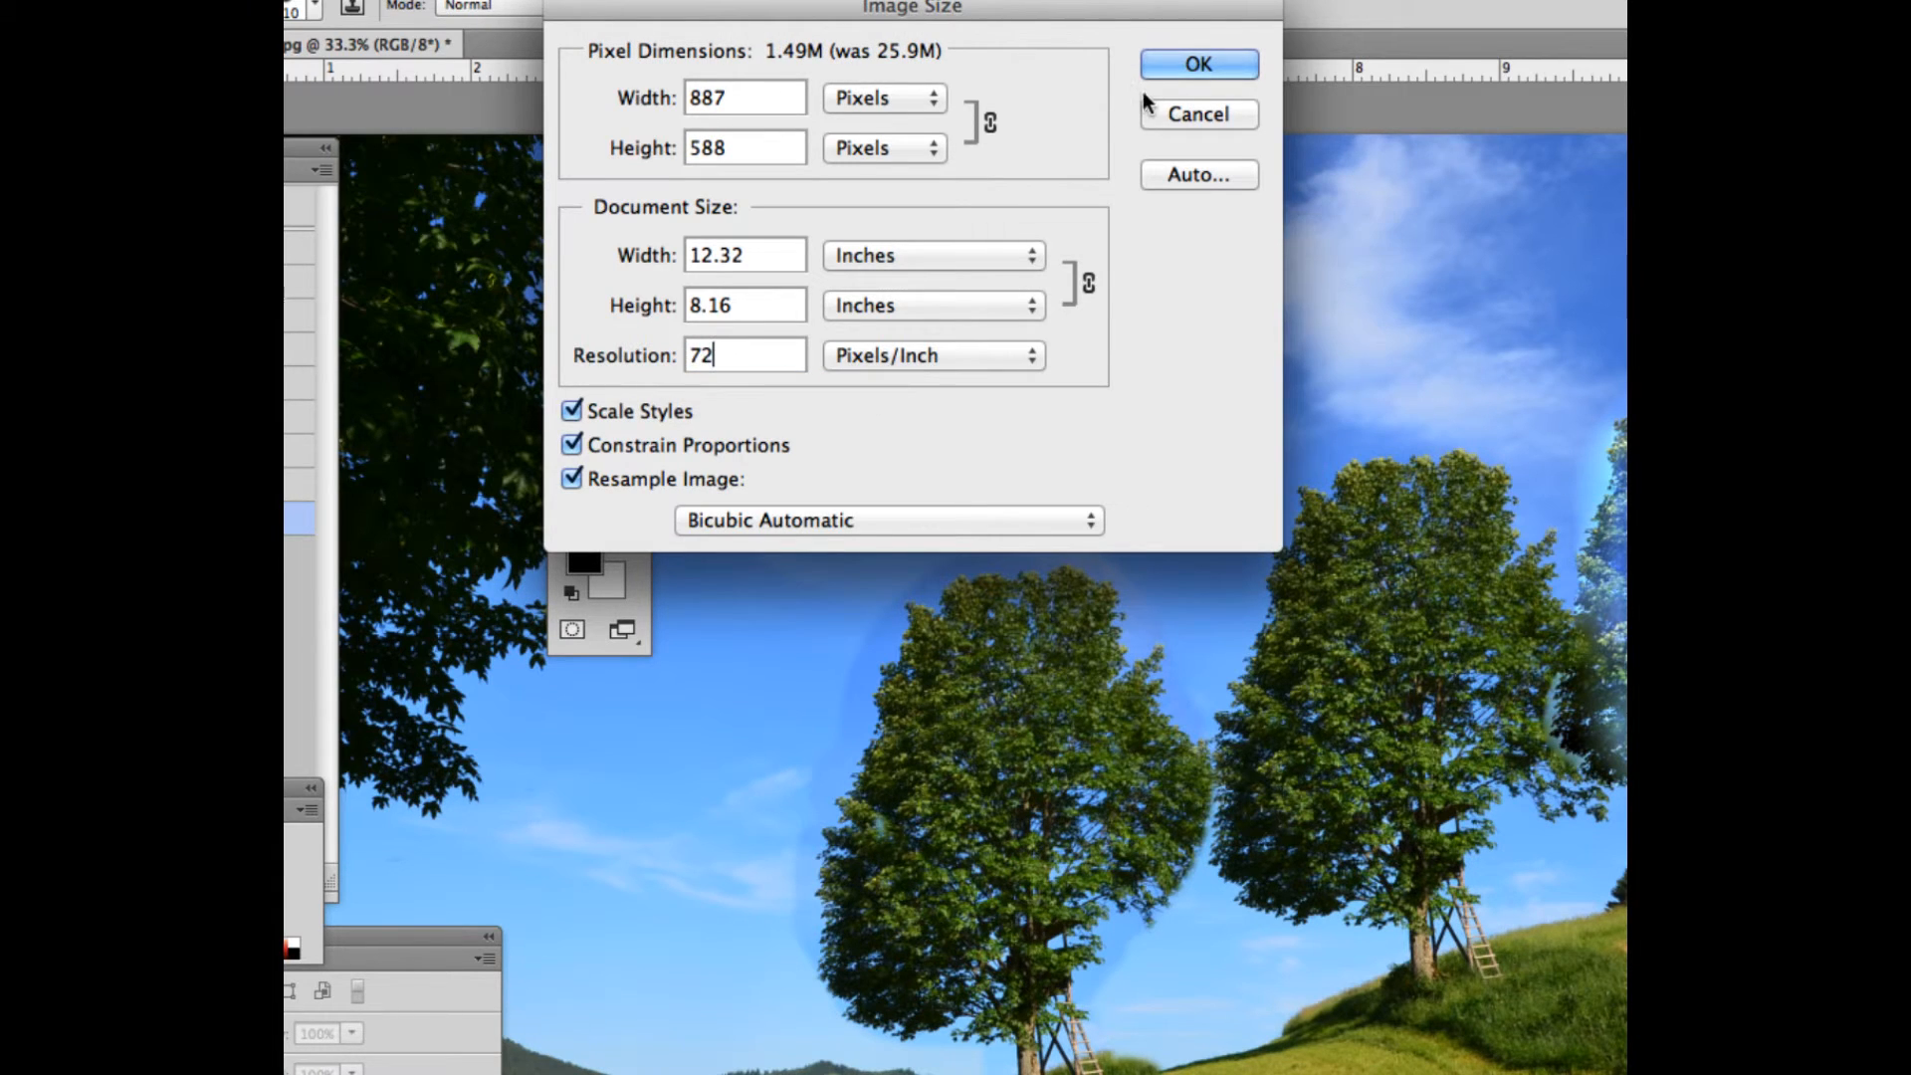
left_click(1180, 62)
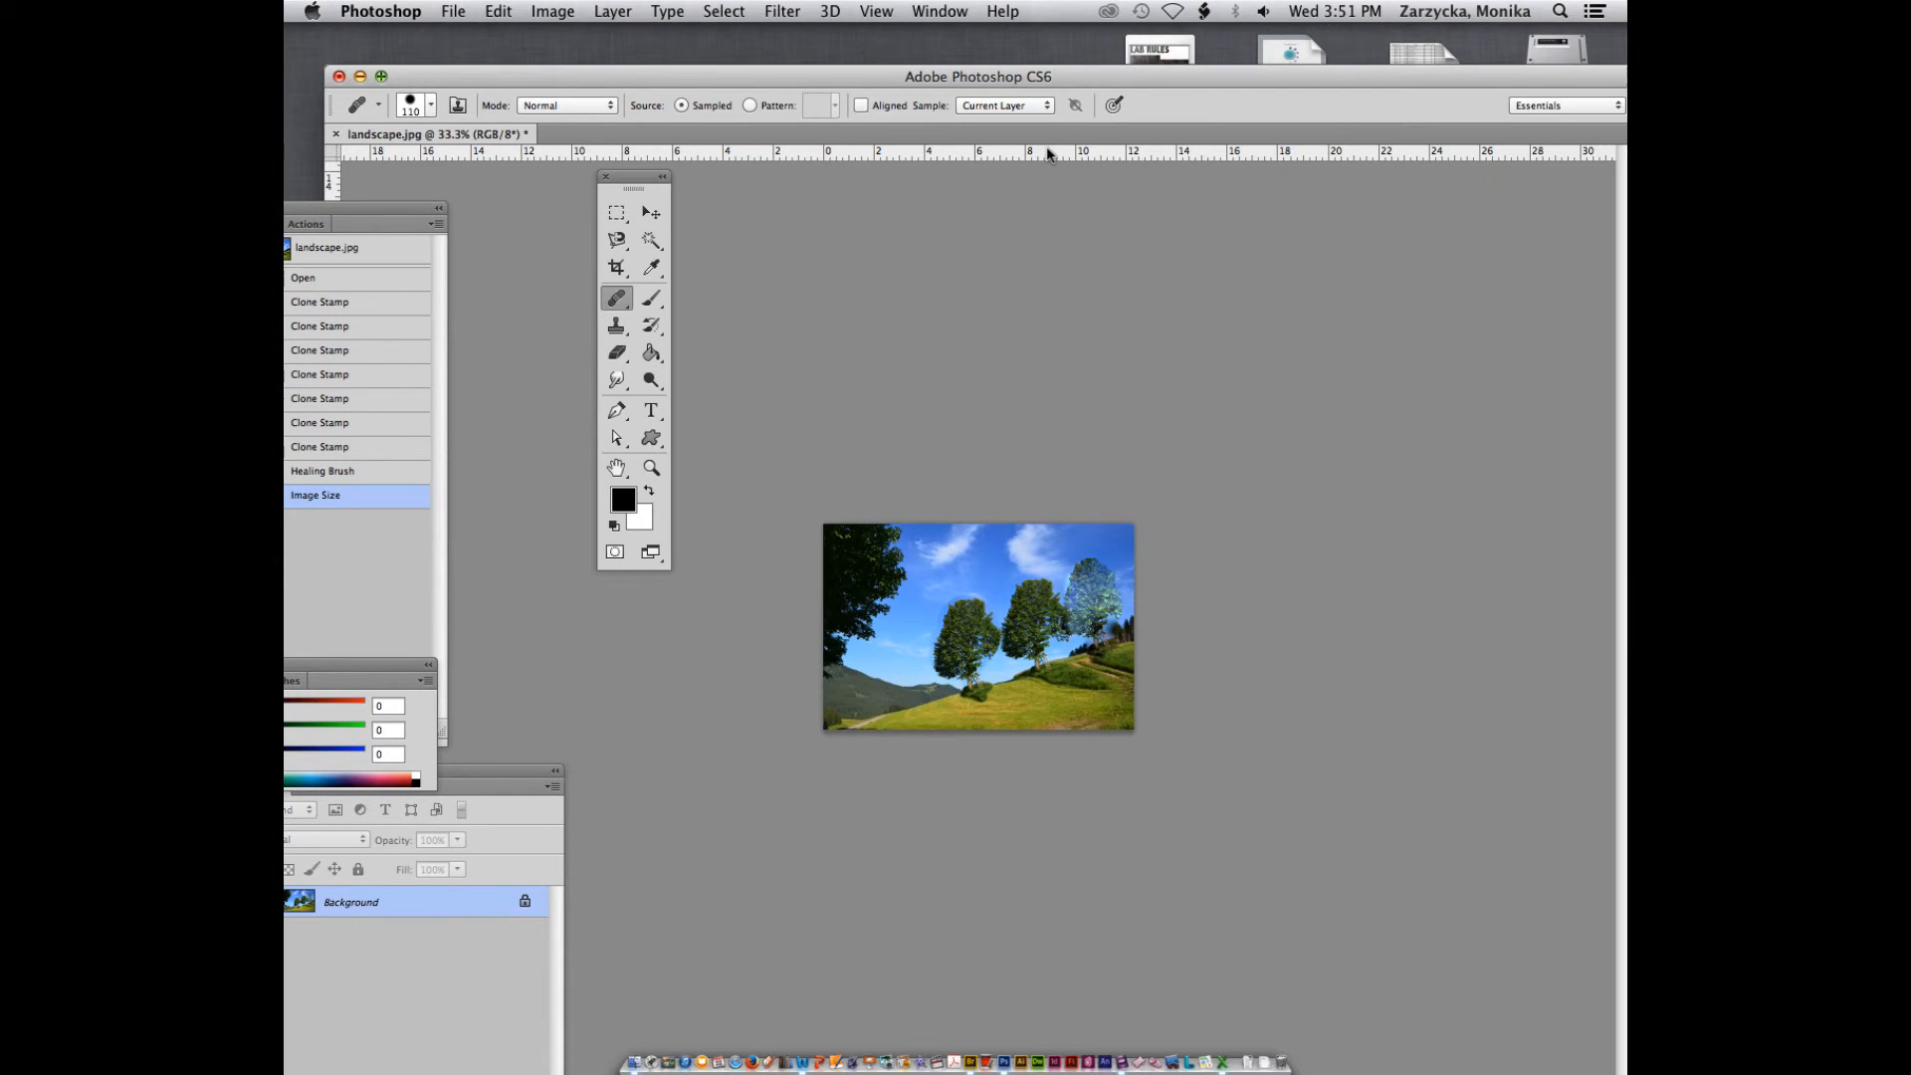
Close the Layers panel, move the application window up, and display the image at 100%
left_click(554, 771)
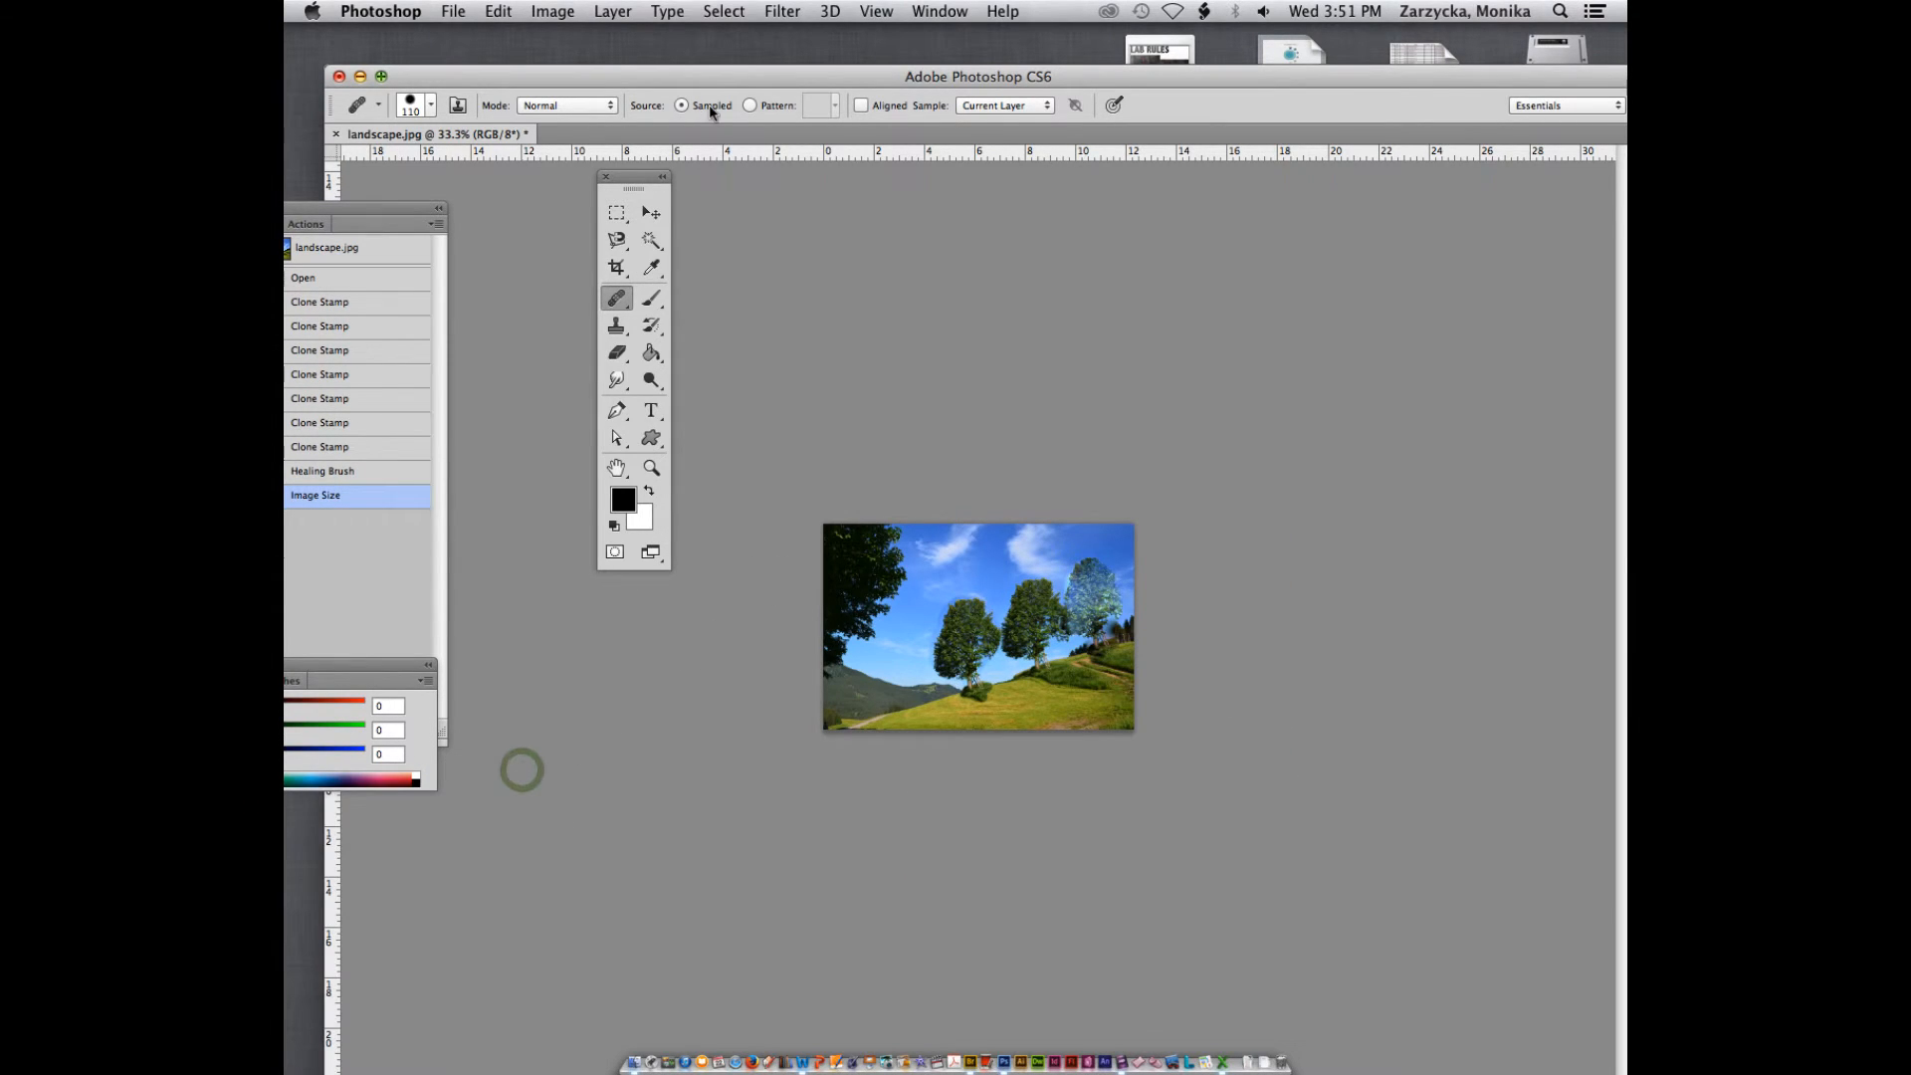
left_click_drag(647, 107, 651, 66)
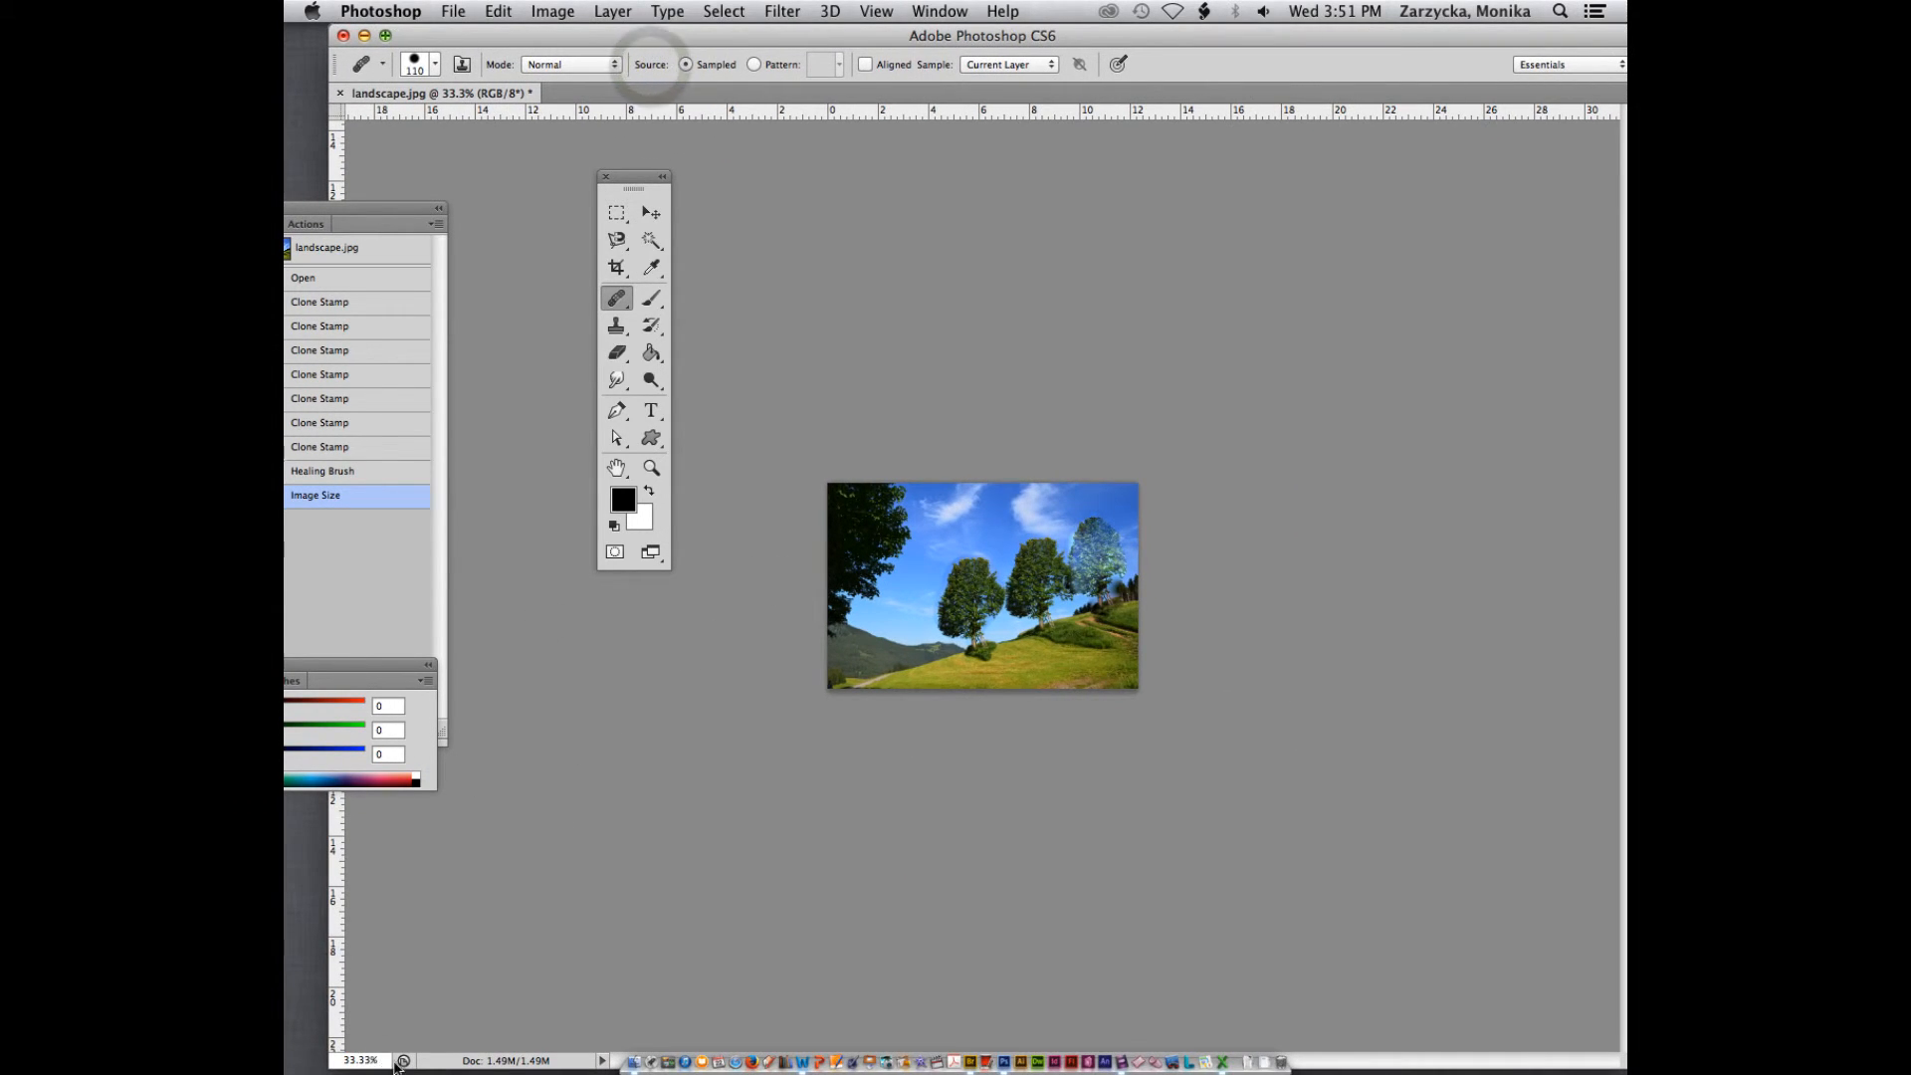
key("super+1")
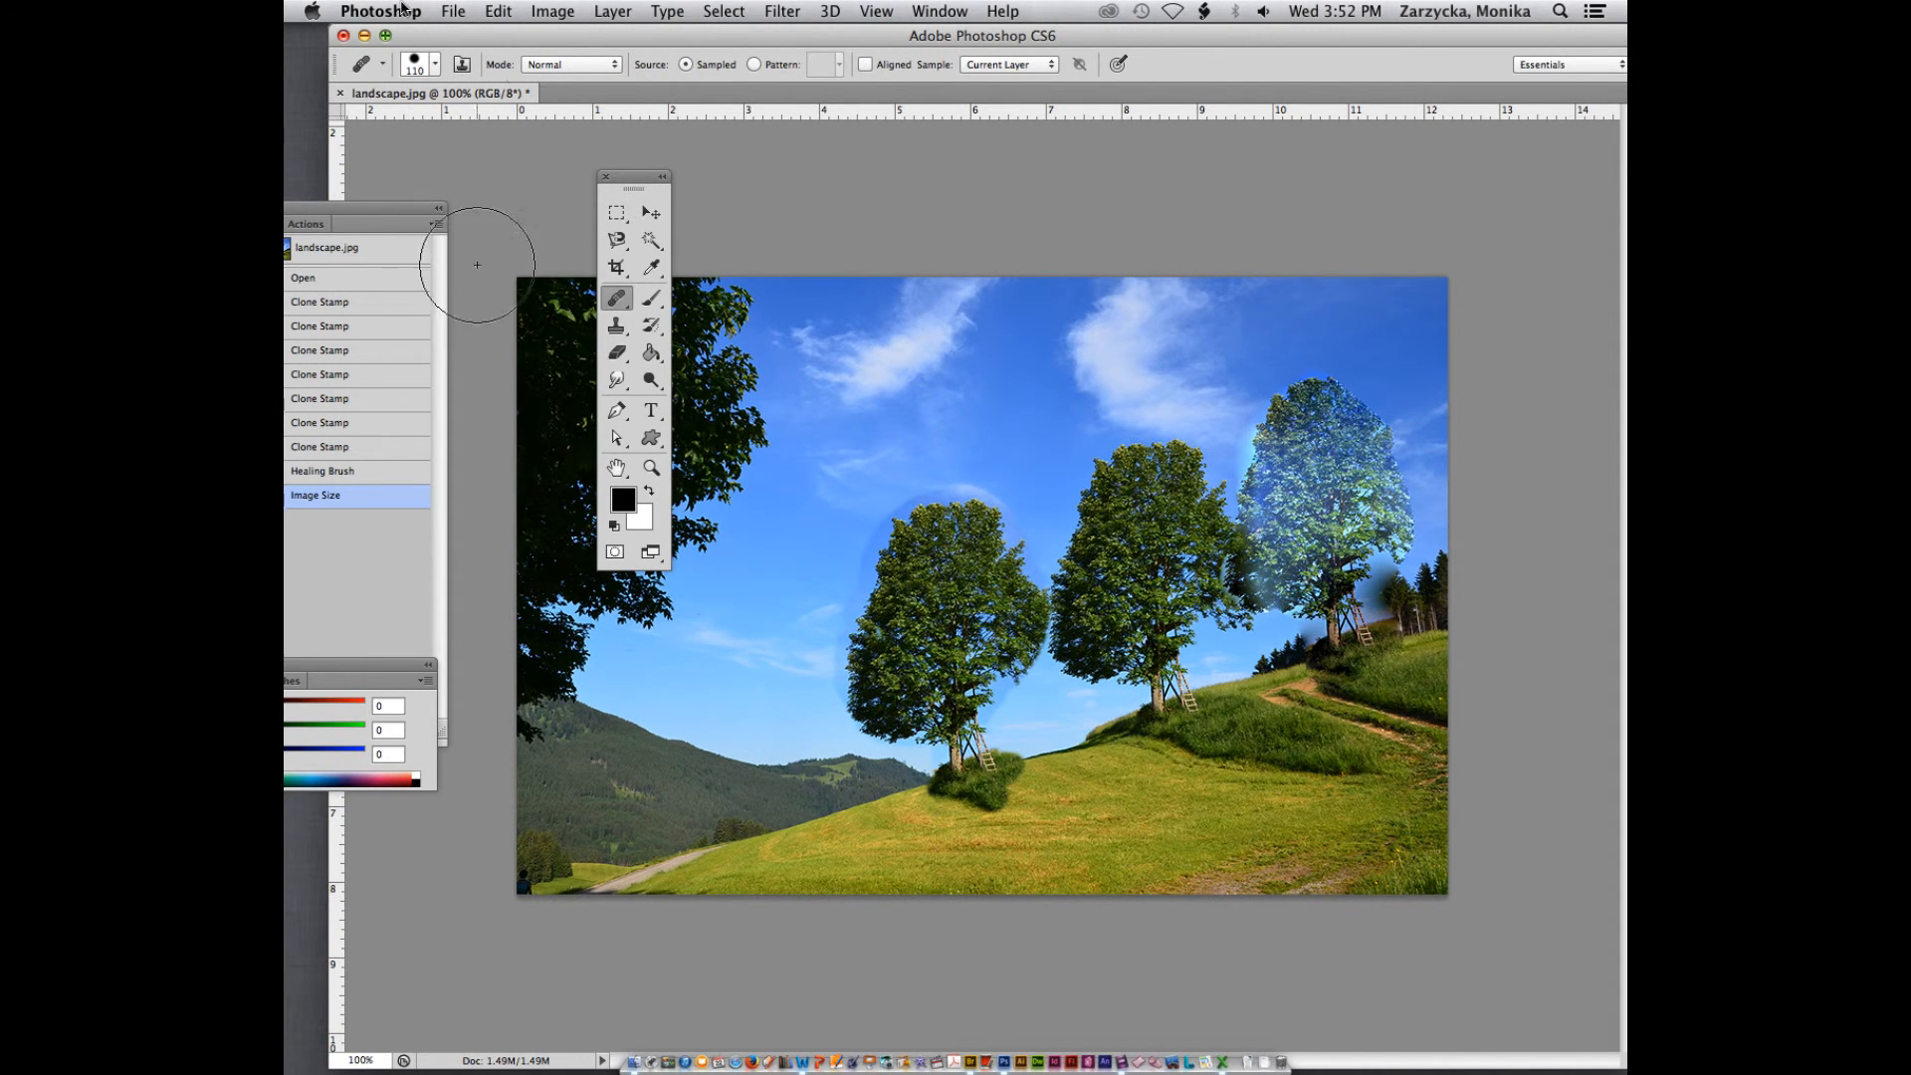
Save the image as Lab6d.jpg in the Lab6 folder, in JPEG format with Maximum quality 10 and Baseline ("Standard")
left_click(454, 10)
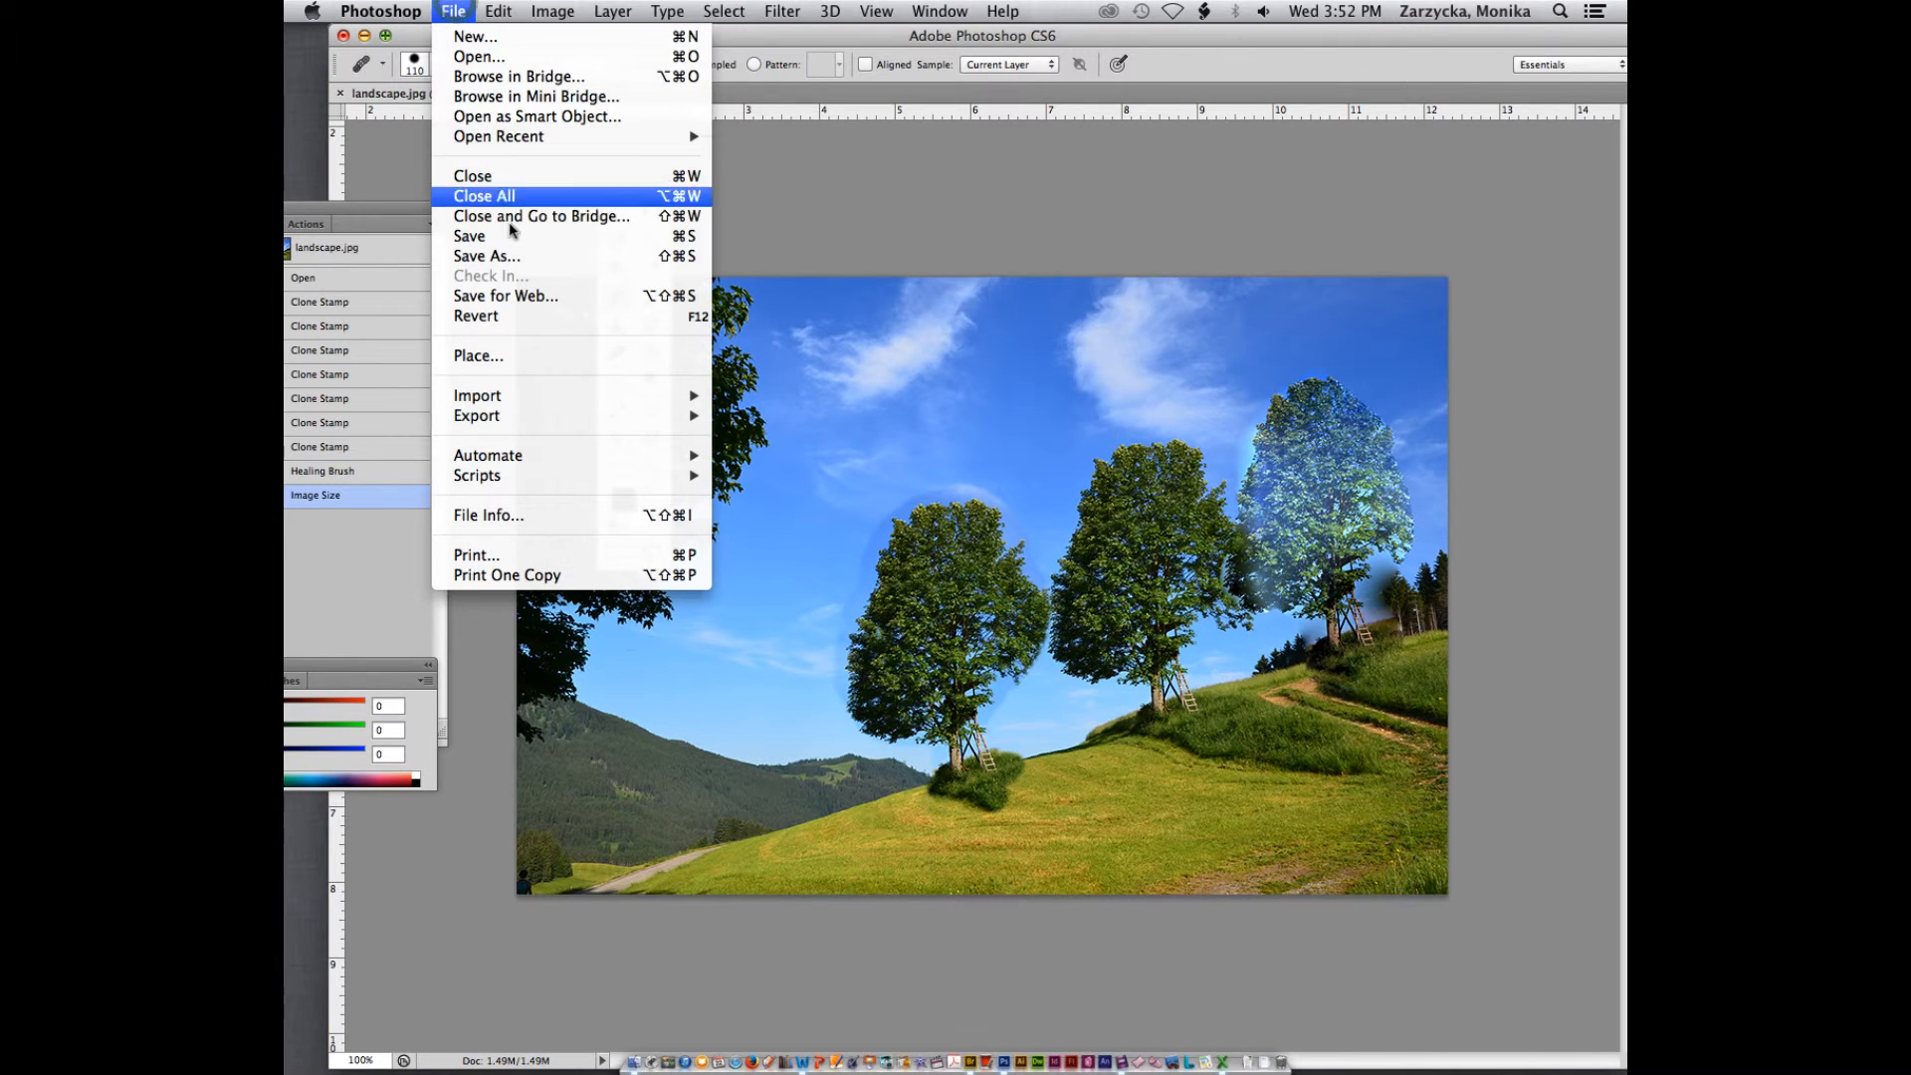
left_click(534, 261)
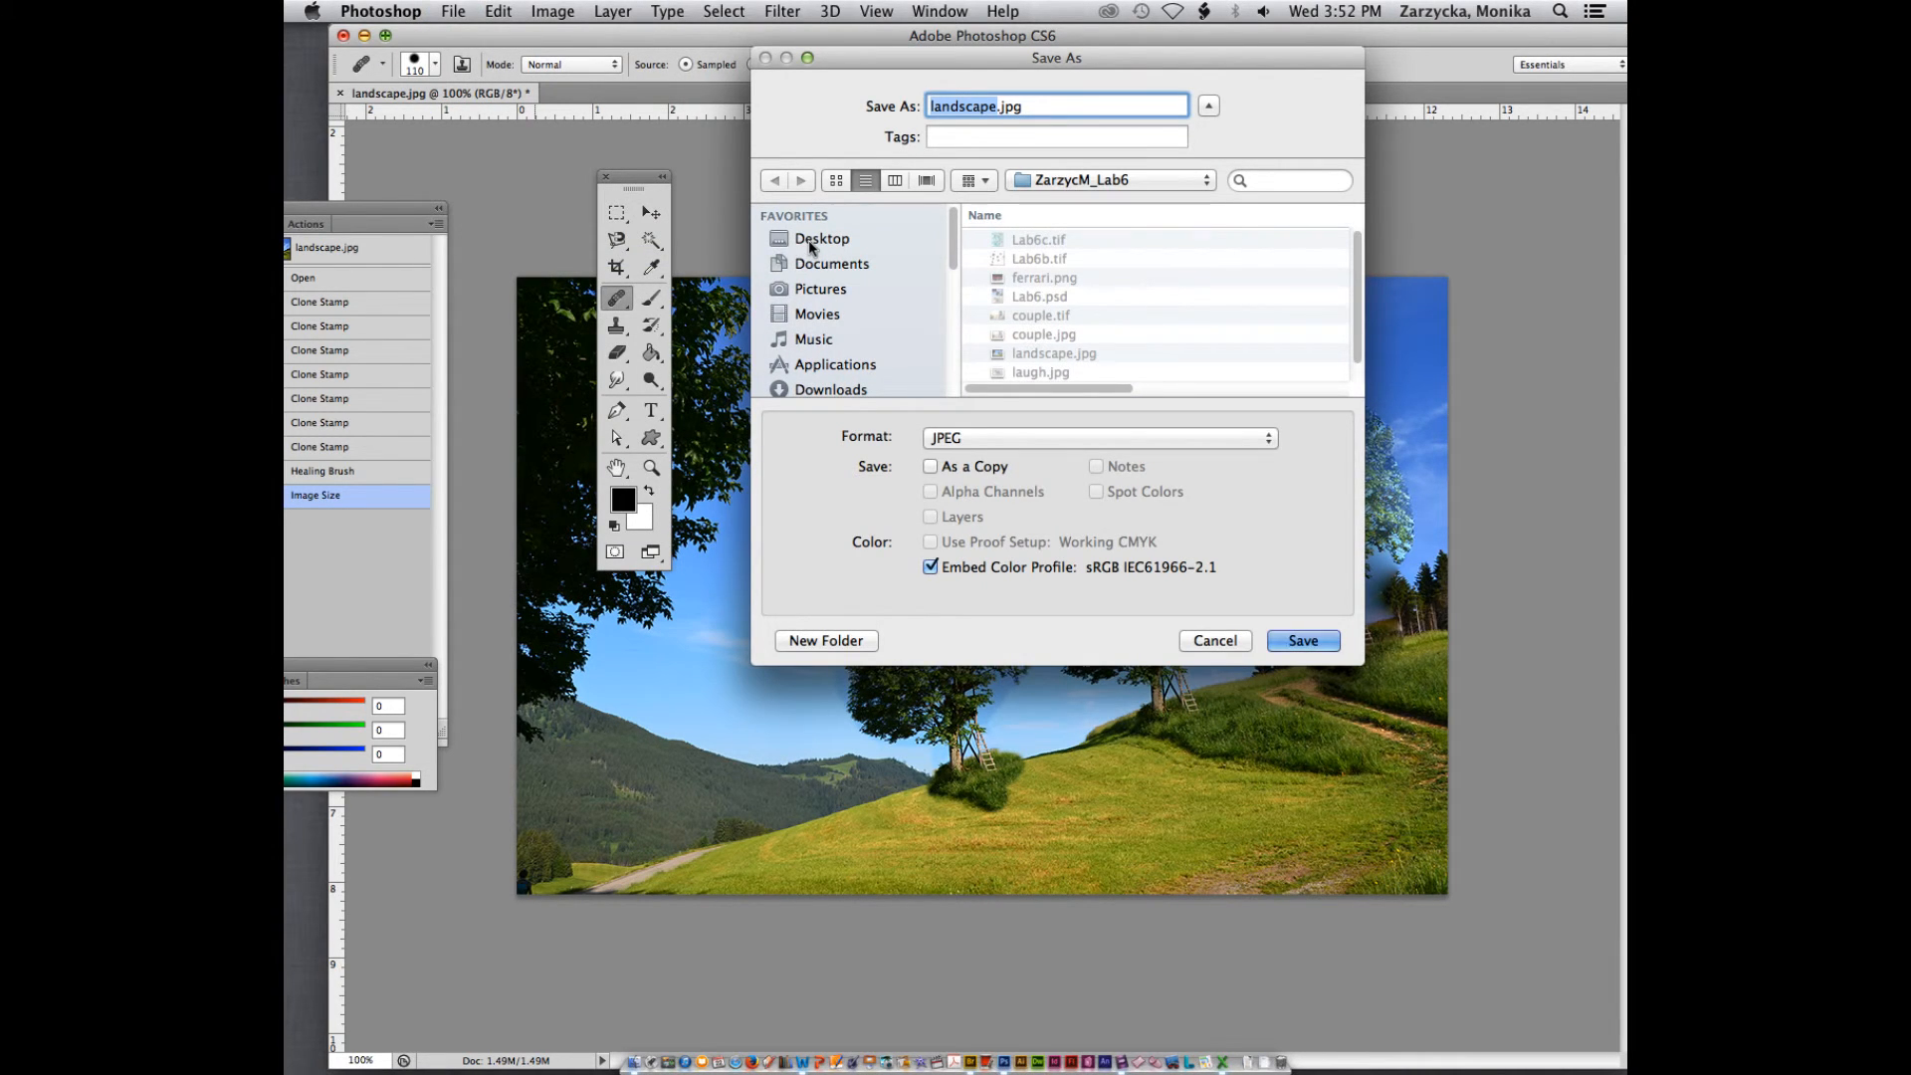
type("Lab6d")
left_click(1298, 642)
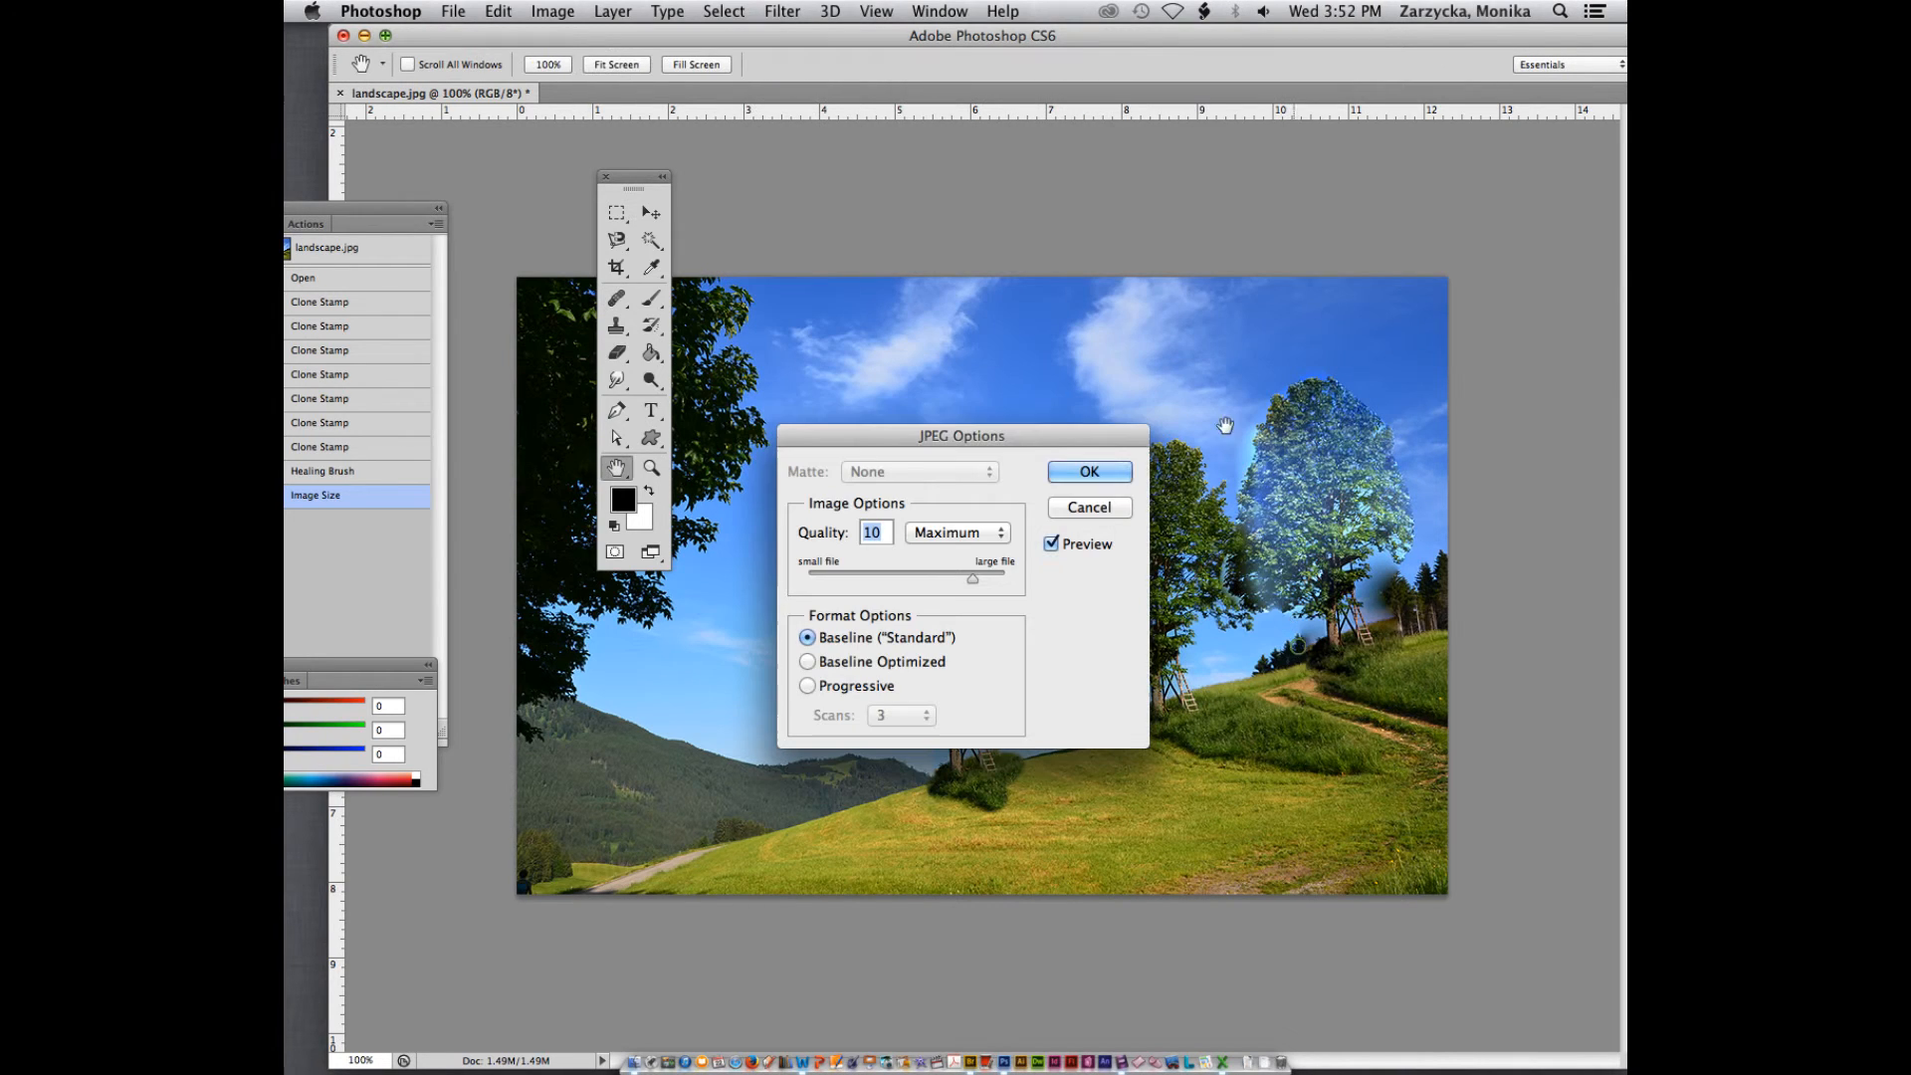
left_click(1093, 469)
Move the Photoshop window aside, switch to Finder to open the desktop's Lab6 folder, and widen its file column
left_click_drag(767, 38, 479, 38)
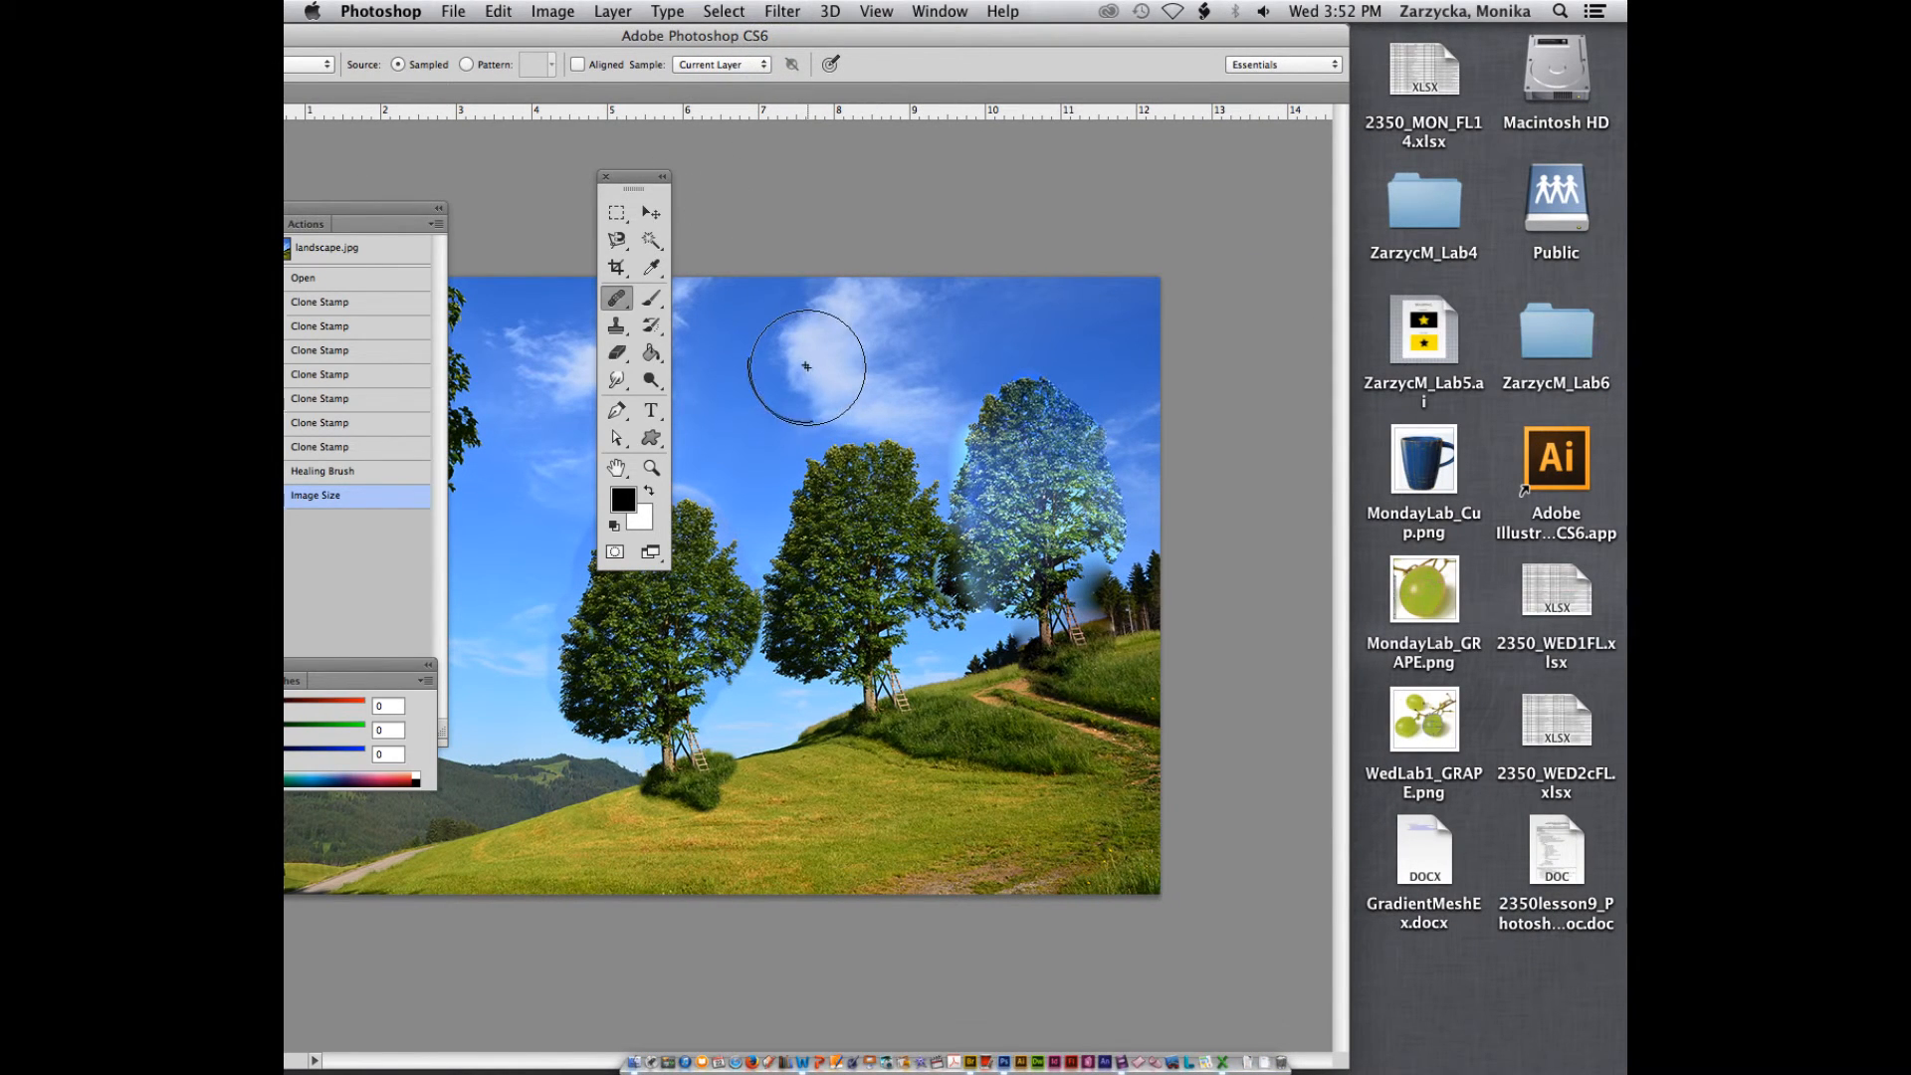
left_click_drag(1152, 40, 1201, 114)
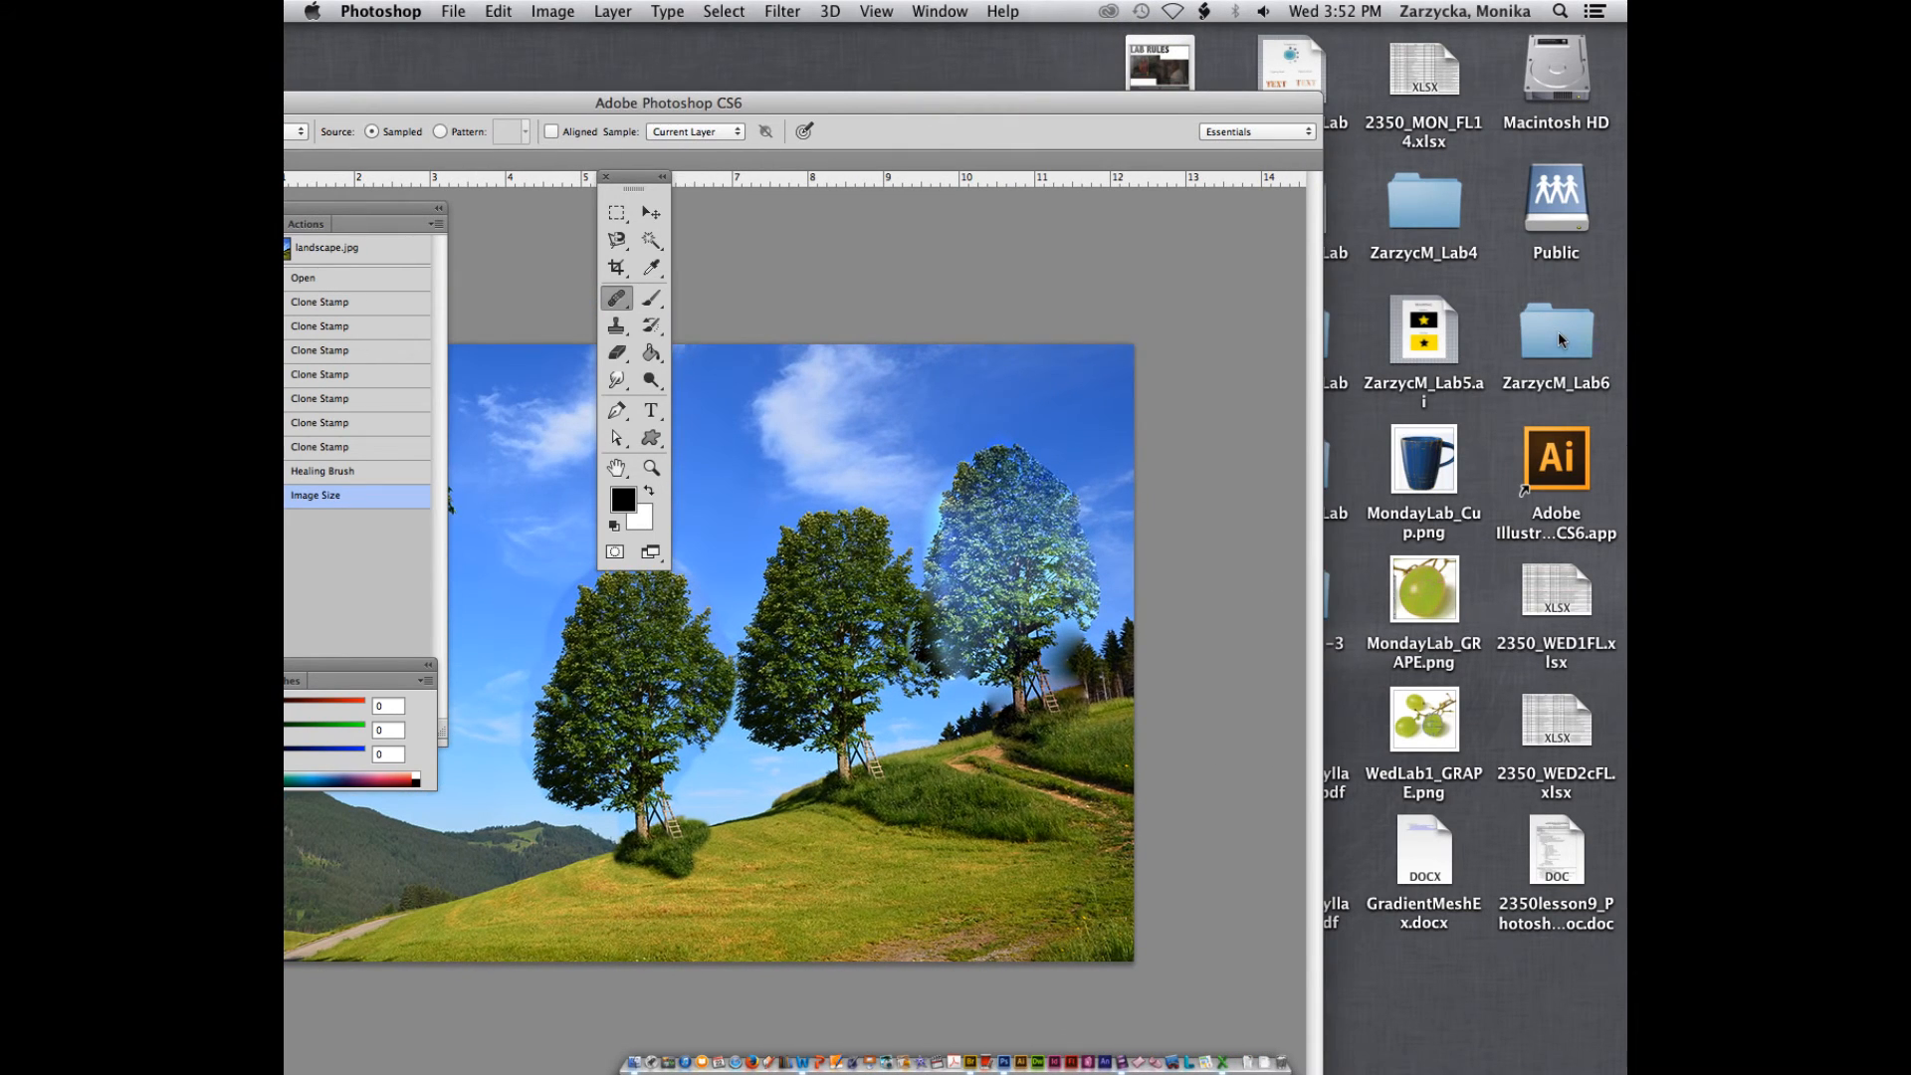
double_click(1557, 332)
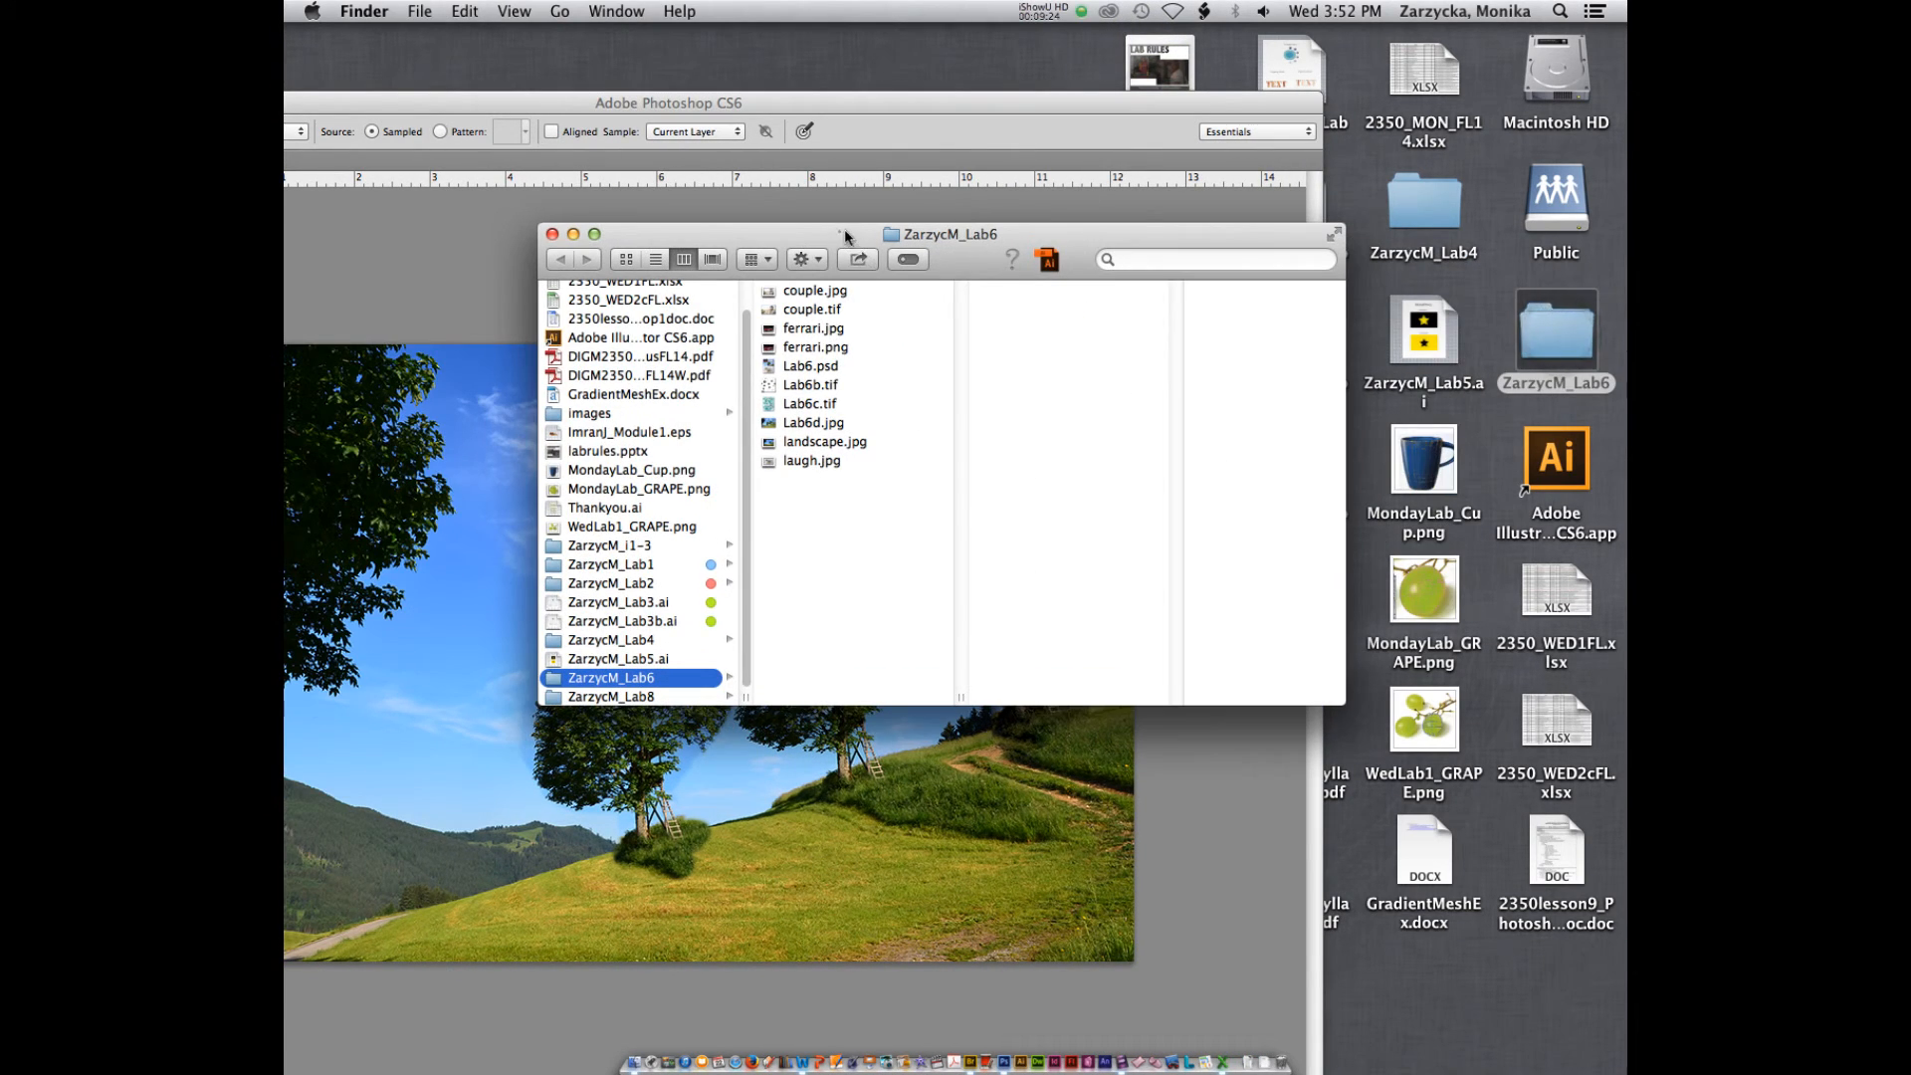
left_click_drag(843, 233, 899, 230)
left_click_drag(1015, 687, 1150, 687)
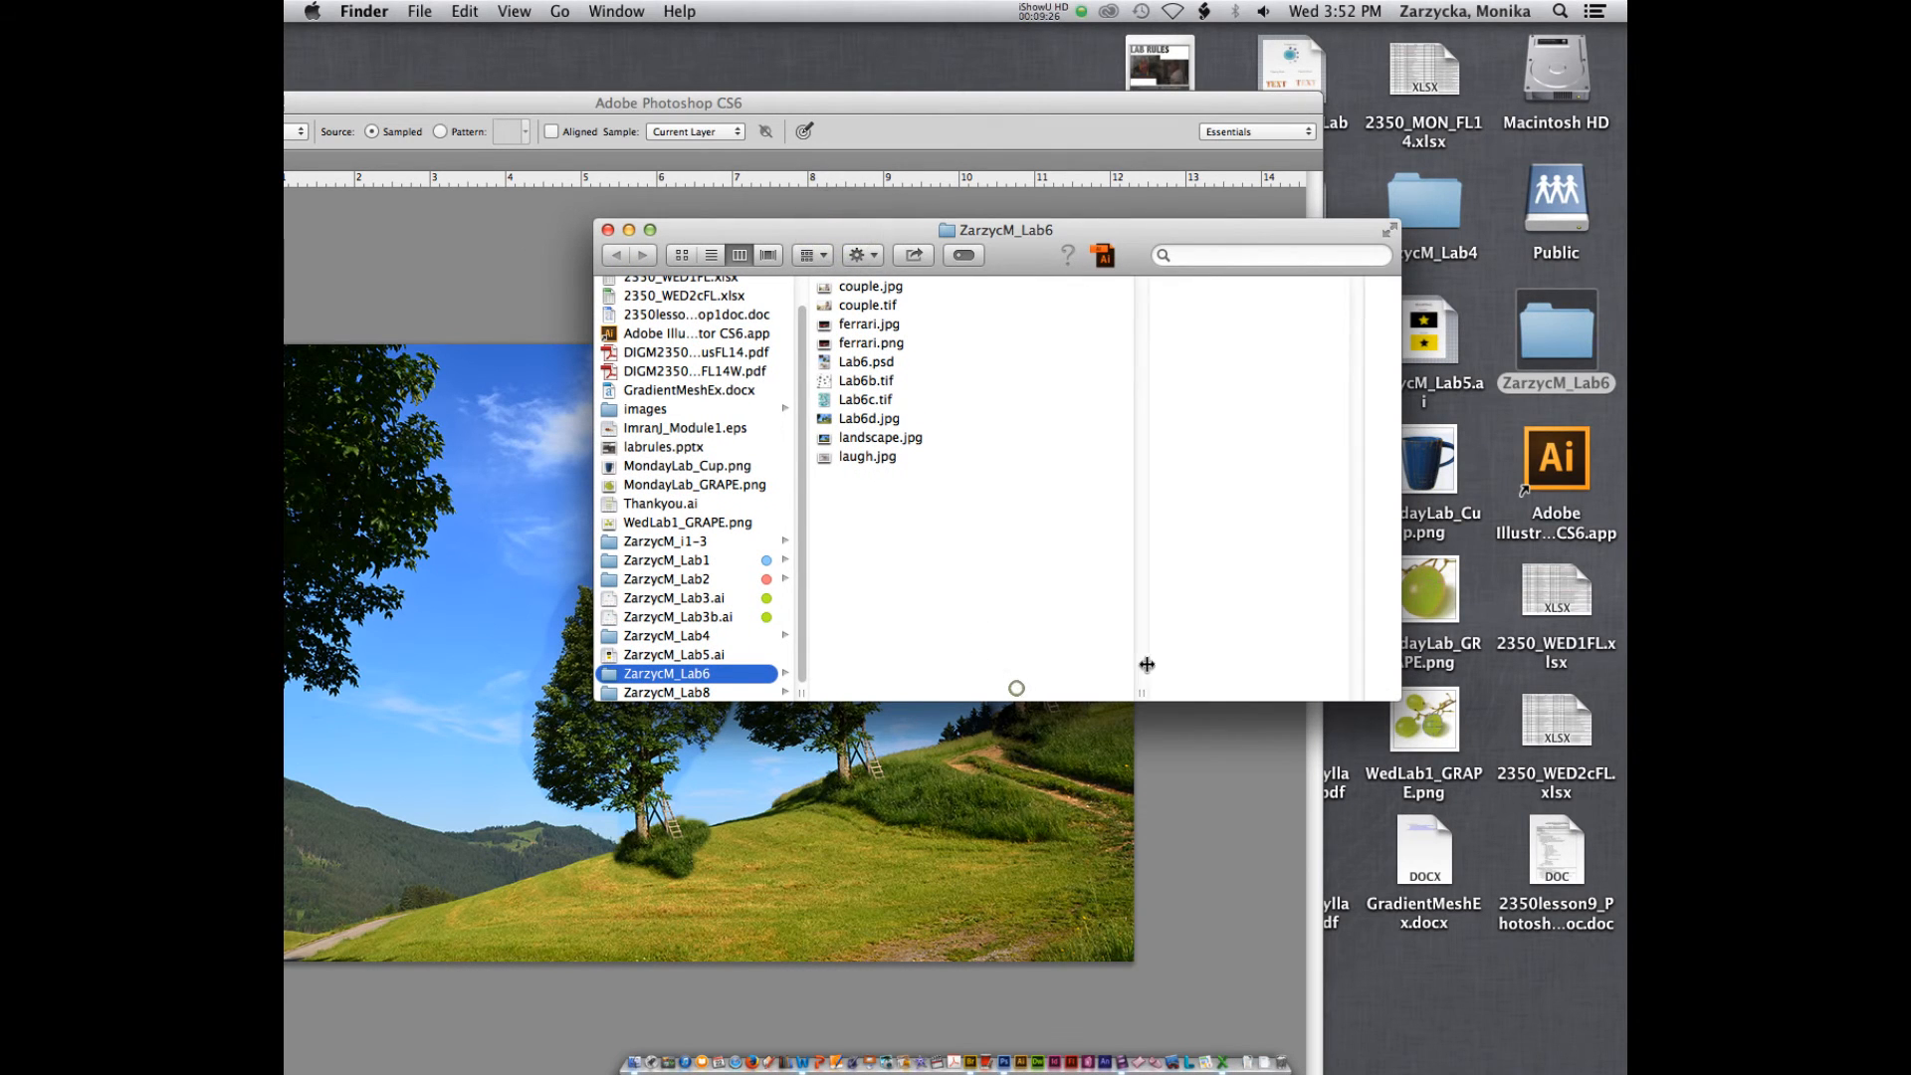
Preview the lab files ferrari.png, ferrari.jpg and couple.jpg in the Lab6 folder
left_click(876, 360)
left_click(878, 344)
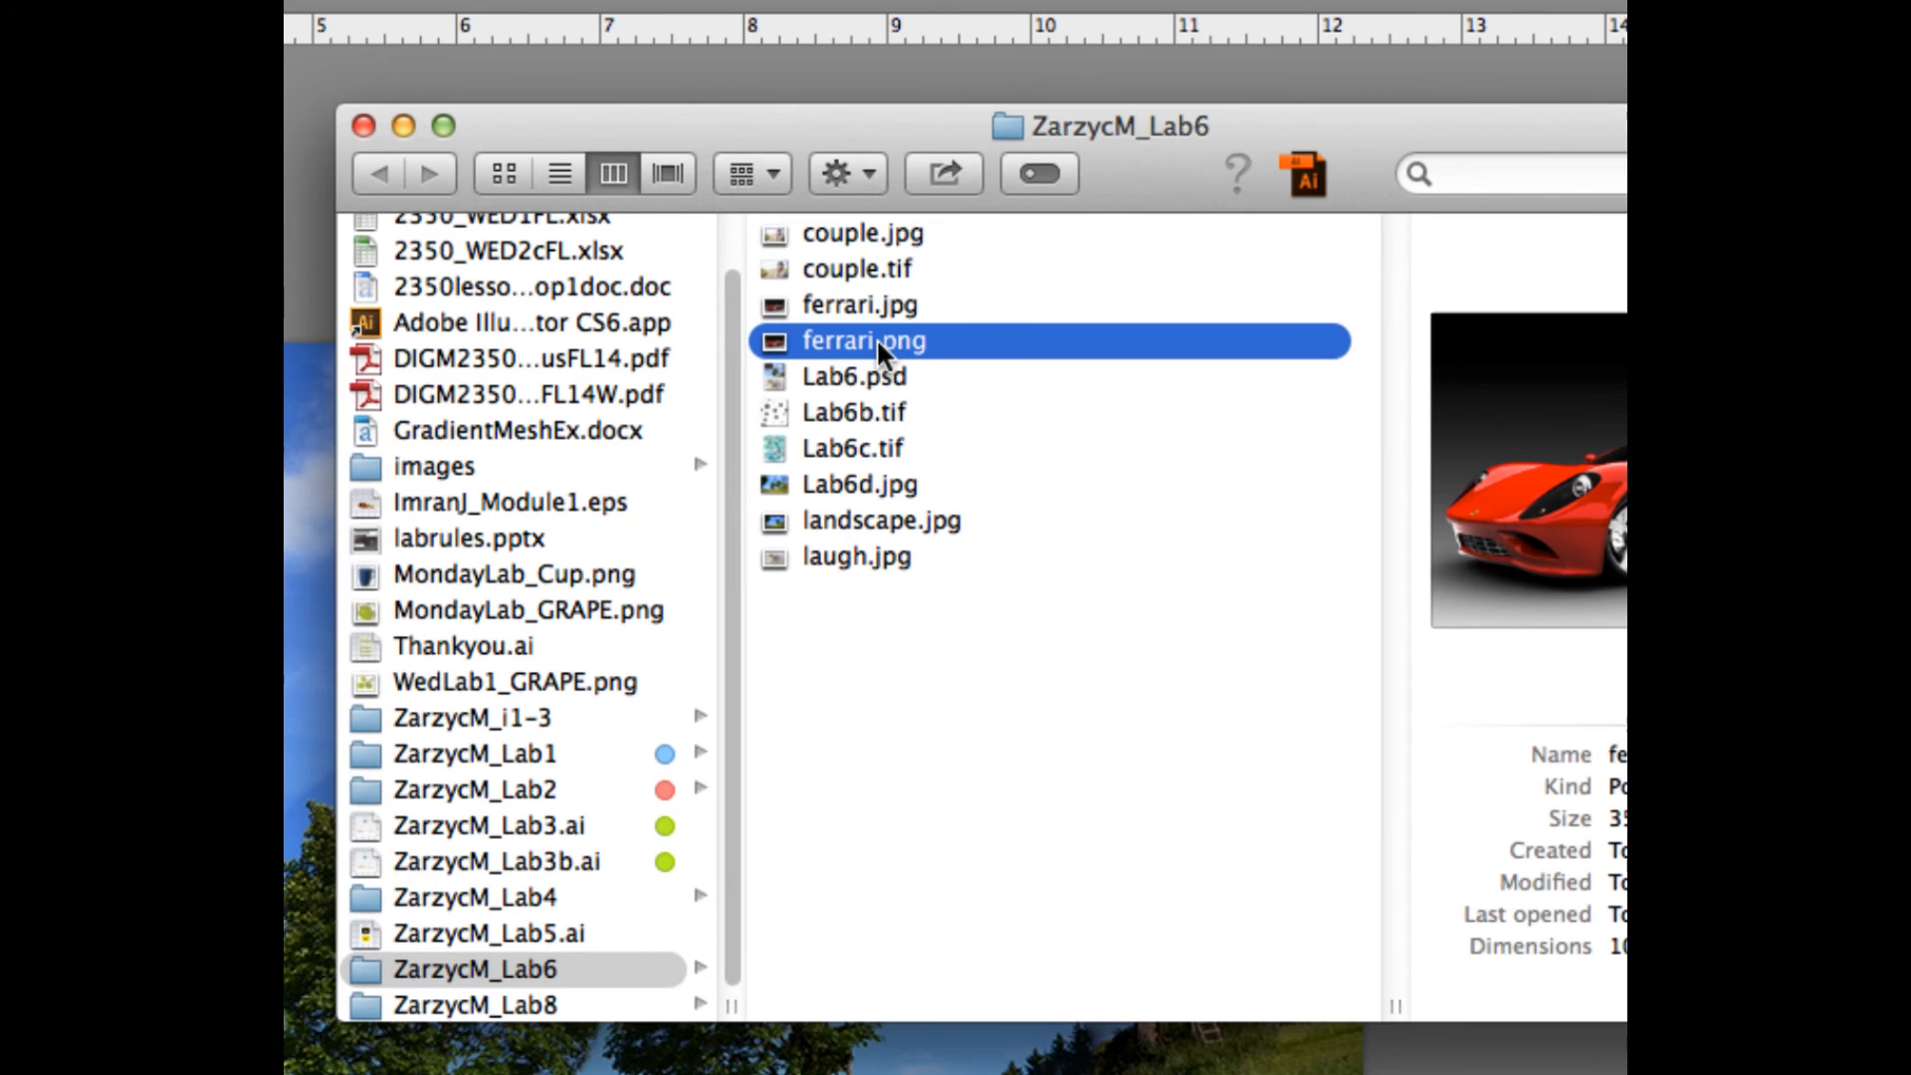
left_click(862, 304)
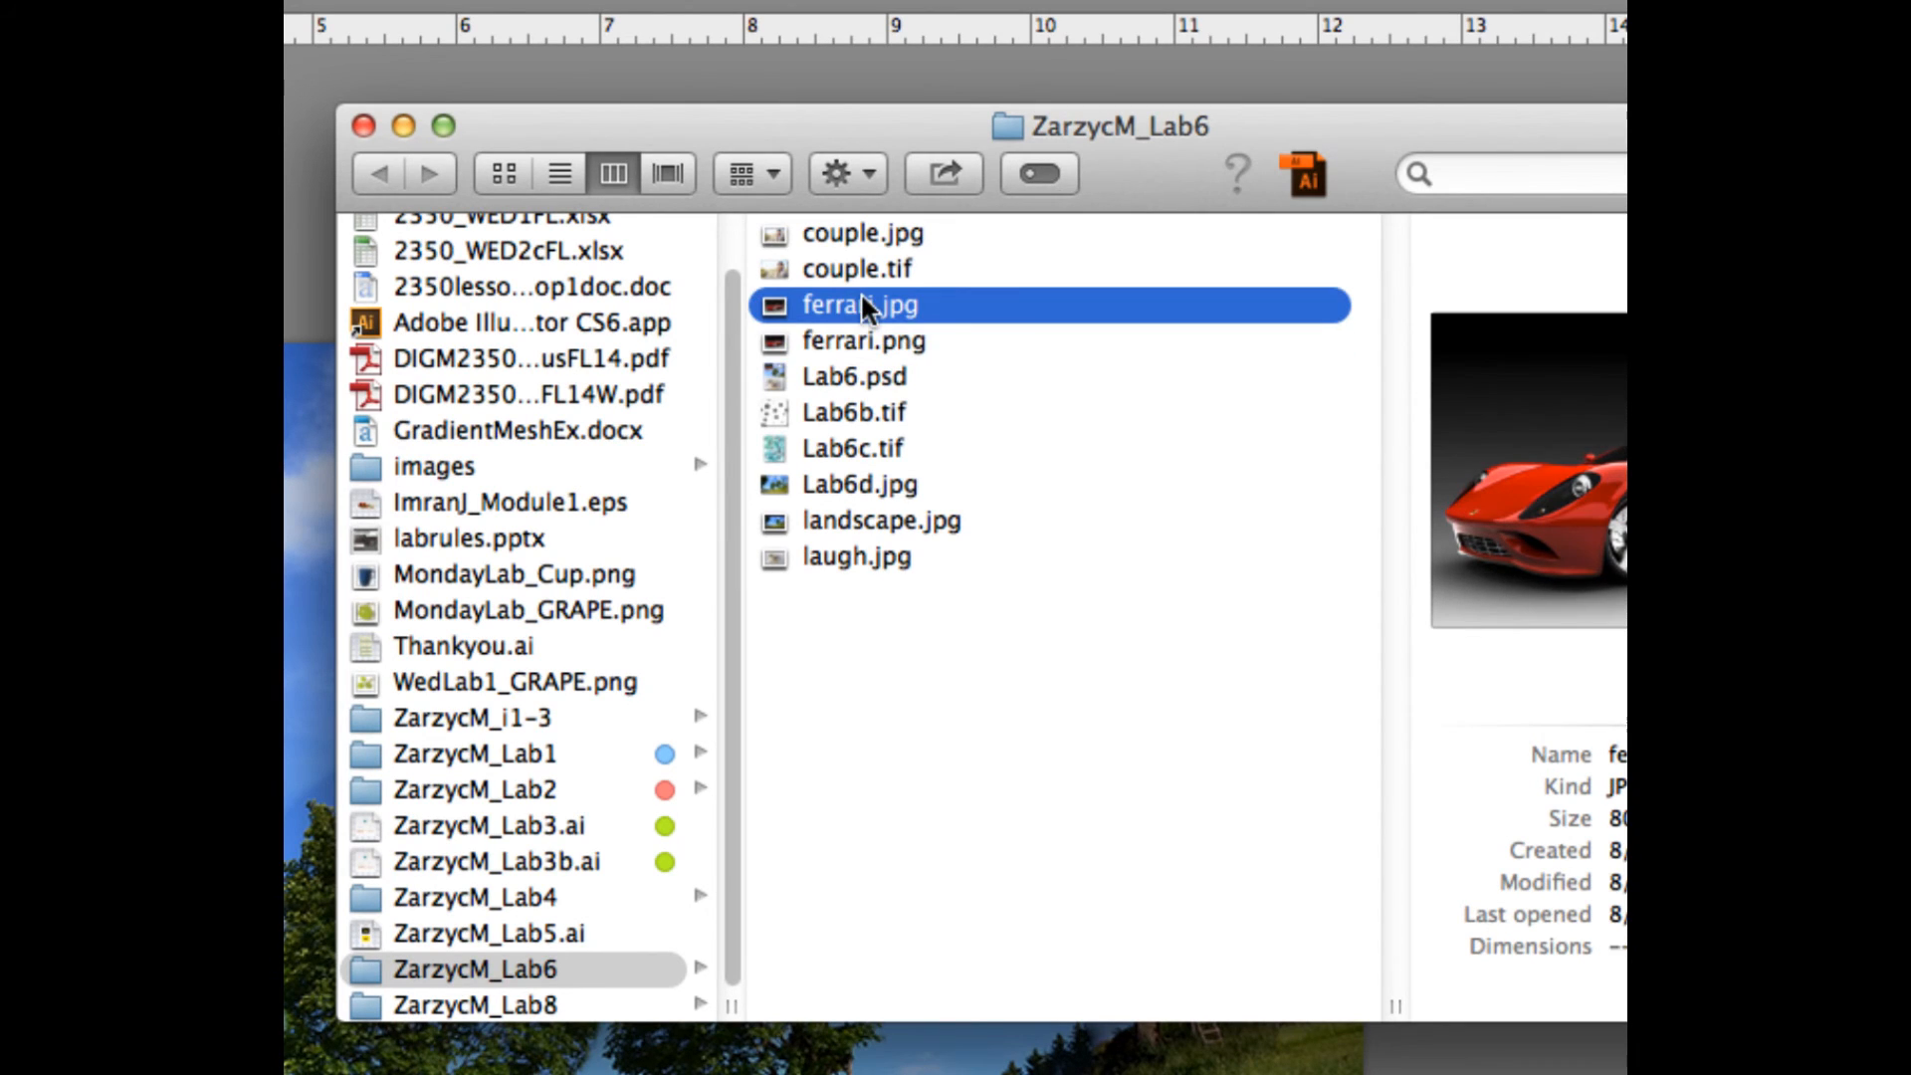
left_click(836, 233)
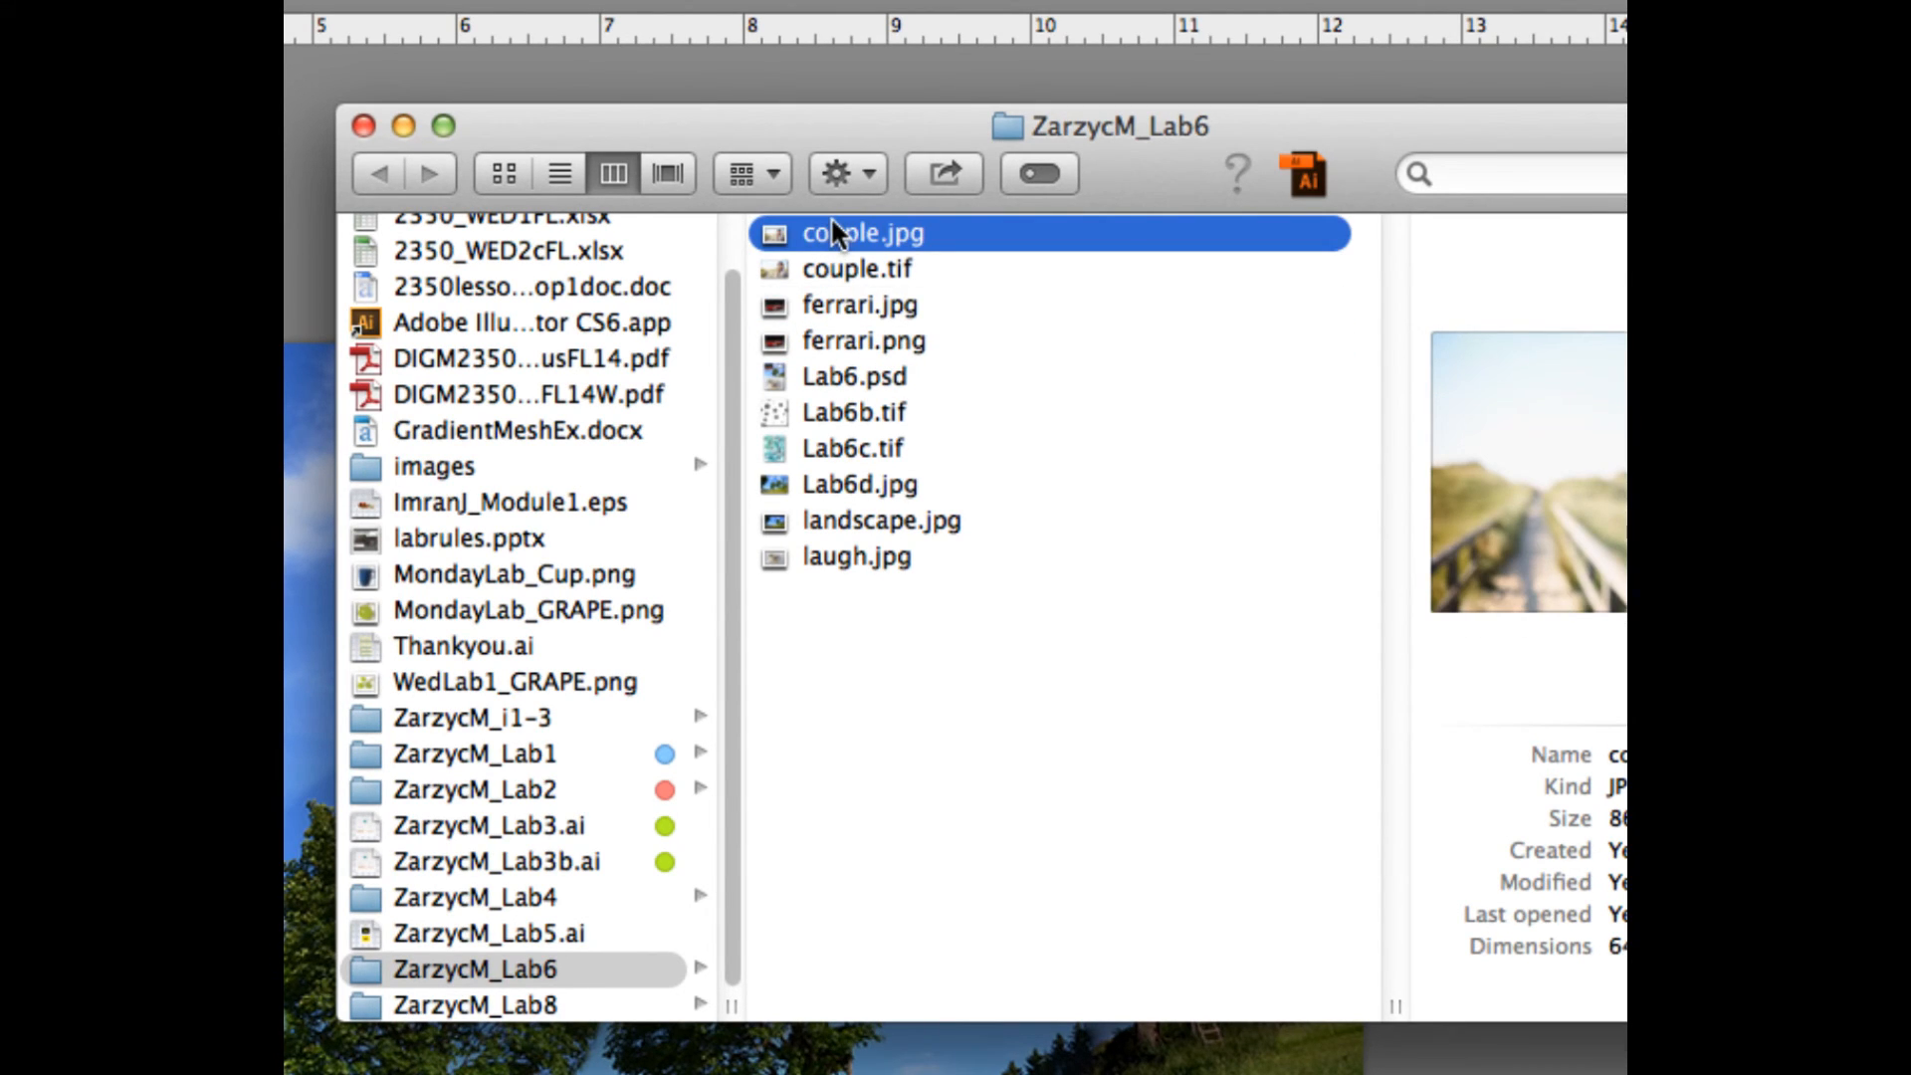
left_click(827, 309)
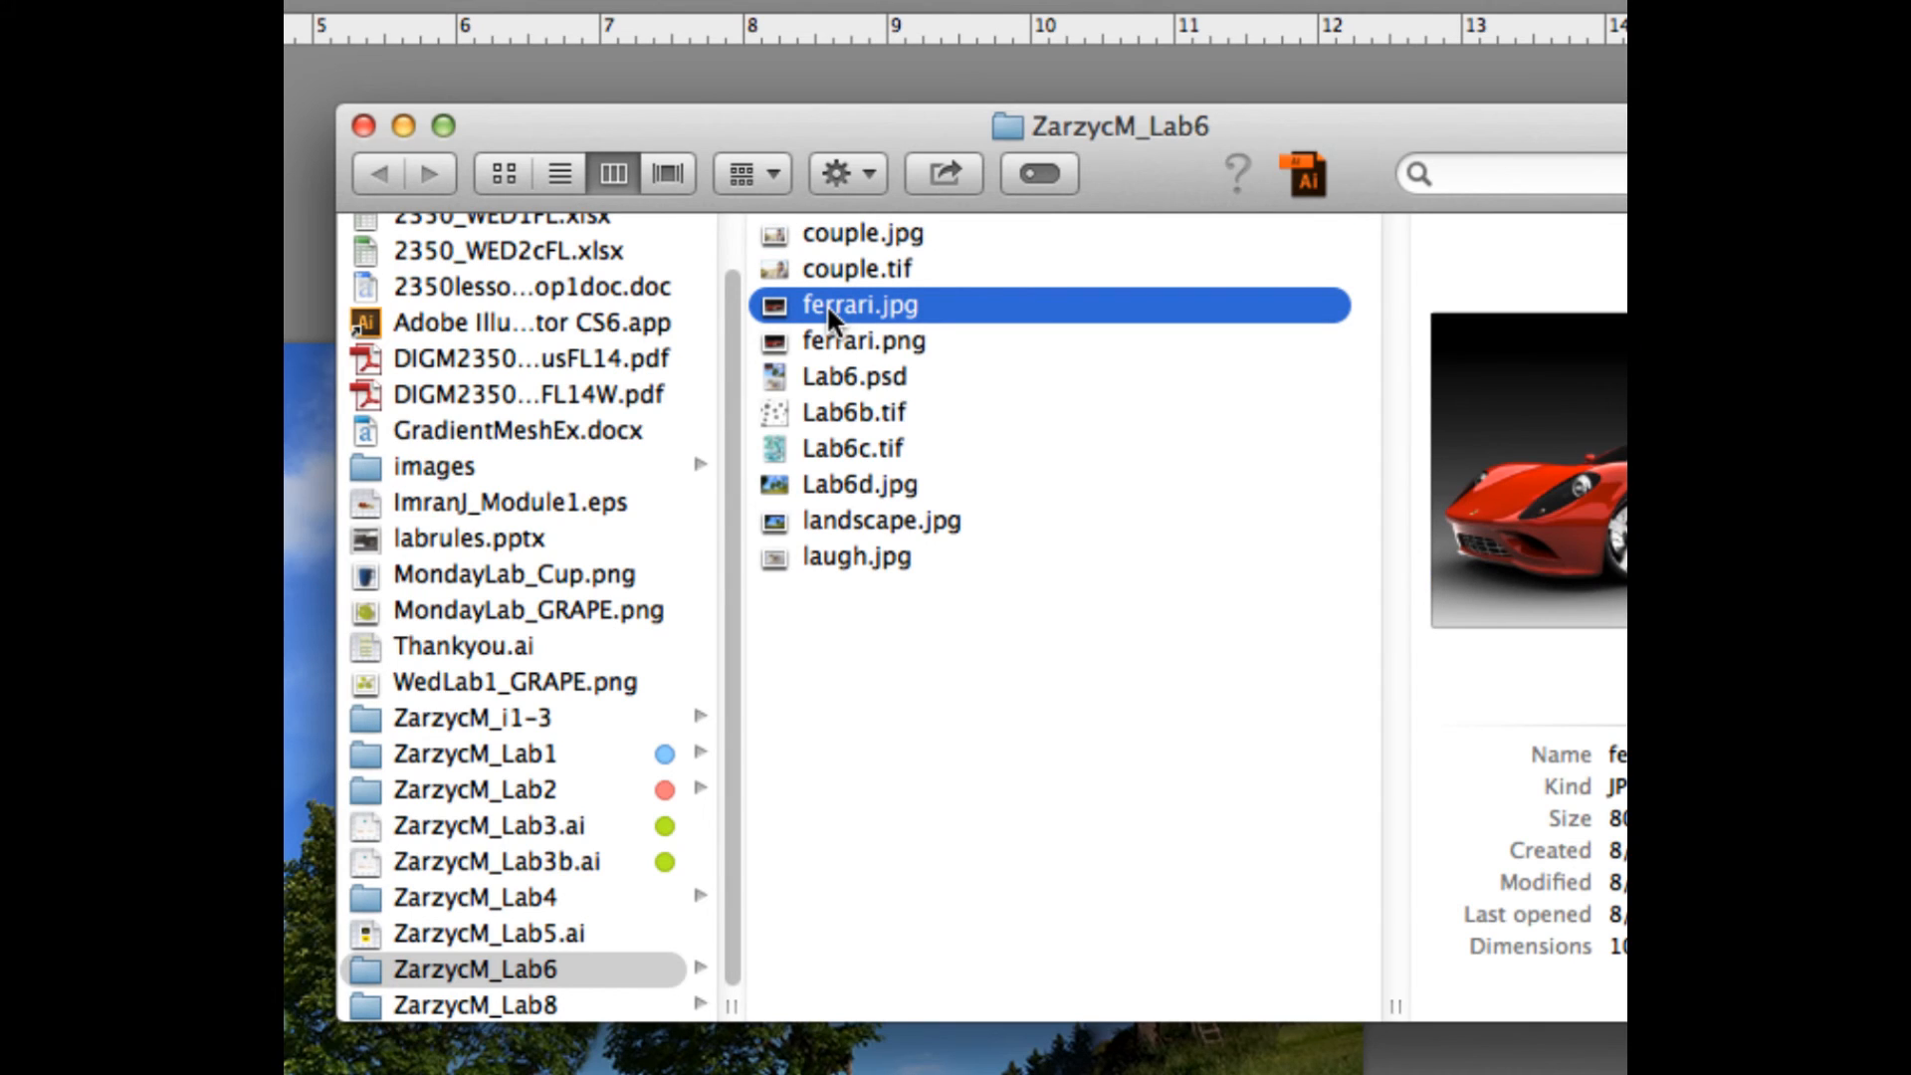